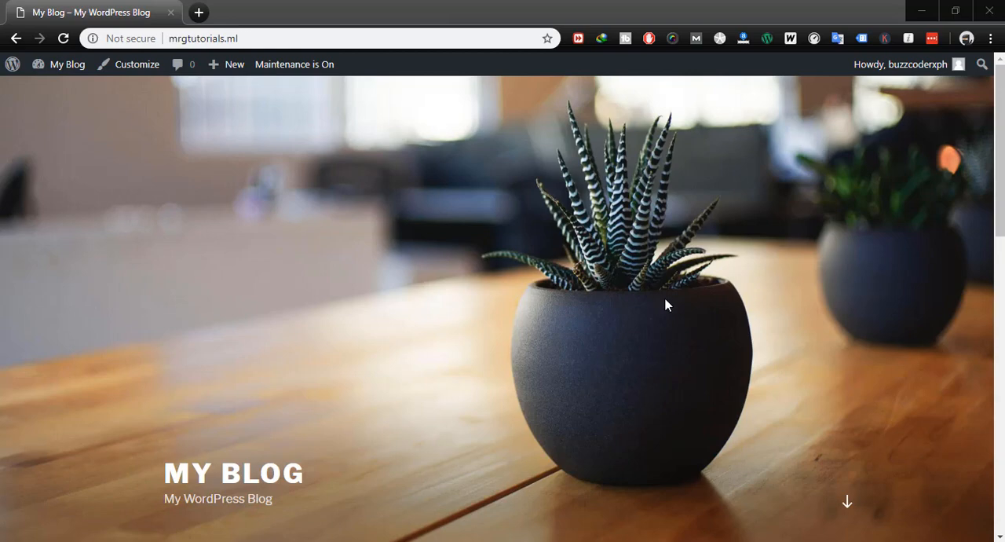
- Look over the blog's front page, including its header, posts section and sidebar widgets
{"action": "scroll", "coordinate": [664, 304], "scroll_direction": "down", "scroll_amount": 10}
{"action": "scroll", "coordinate": [668, 304], "scroll_direction": "up", "scroll_amount": 3}
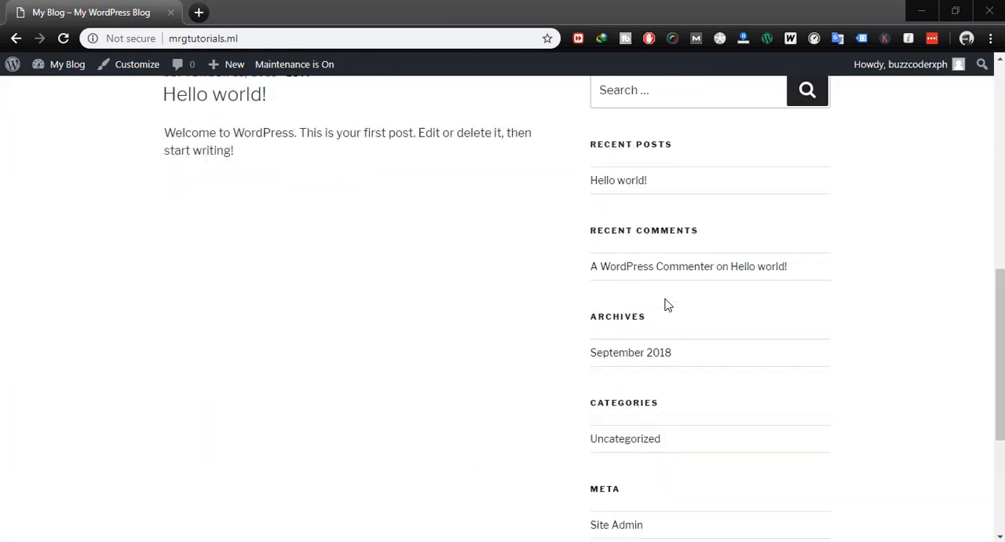
{"action": "scroll", "coordinate": [665, 305], "scroll_direction": "up", "scroll_amount": 8}
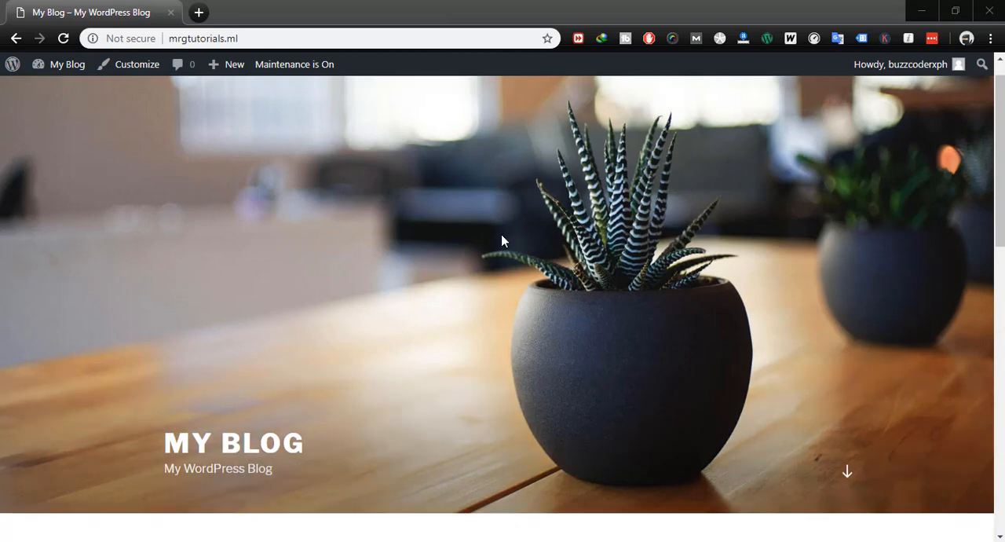
{"action": "scroll", "coordinate": [502, 235], "scroll_direction": "down", "scroll_amount": 15}
{"action": "scroll", "coordinate": [504, 239], "scroll_direction": "up", "scroll_amount": 15}
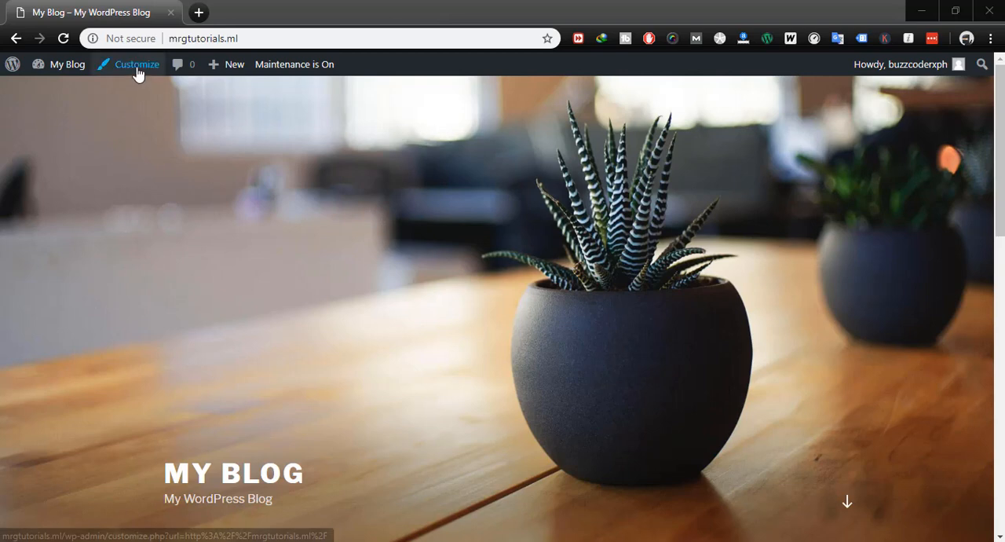
{"action": "scroll", "coordinate": [331, 237], "scroll_direction": "down", "scroll_amount": 6}
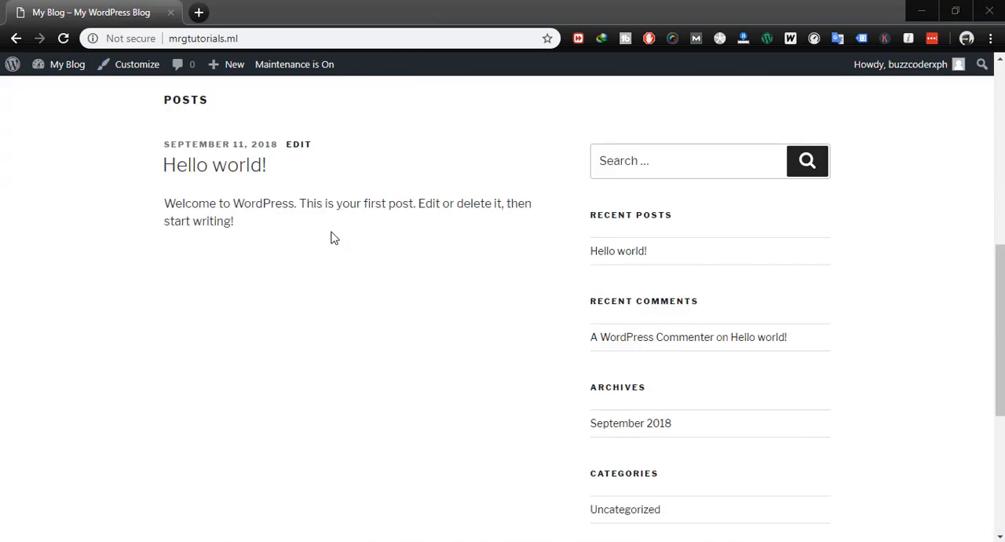
{"action": "scroll", "coordinate": [331, 237], "scroll_direction": "up", "scroll_amount": 6}
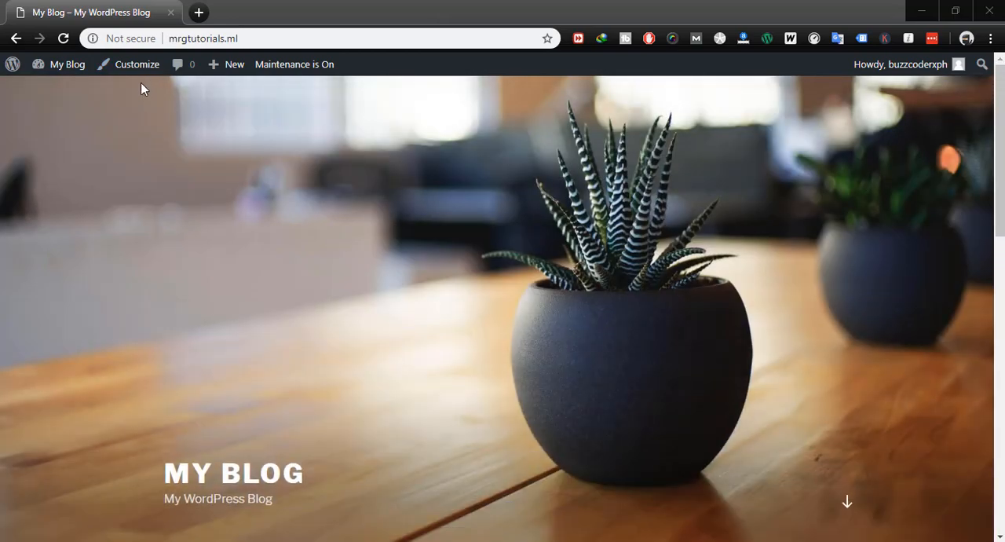
- Open the Site Identity settings of the blog in the theme customizer
{"action": "left_click", "coordinate": [131, 69]}
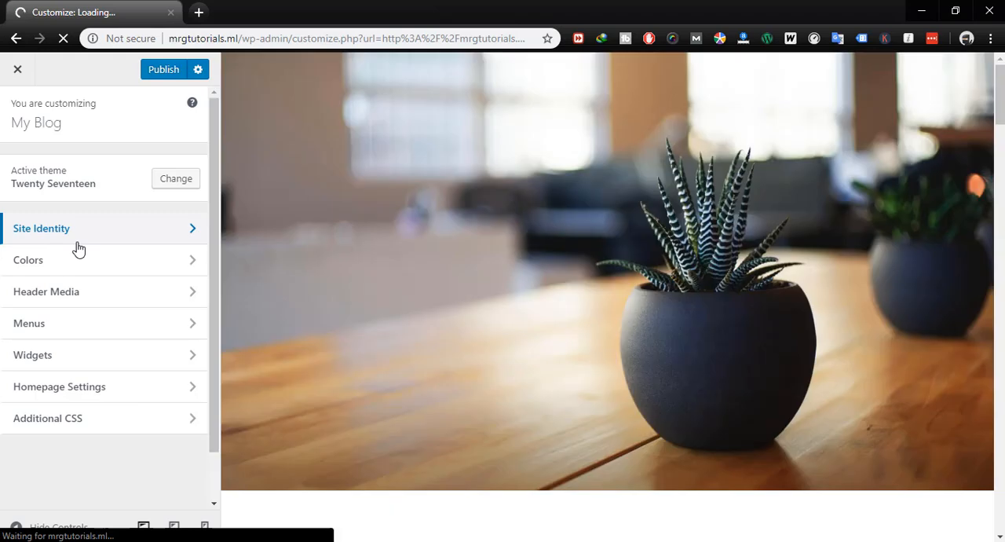
{"action": "left_click", "coordinate": [69, 241]}
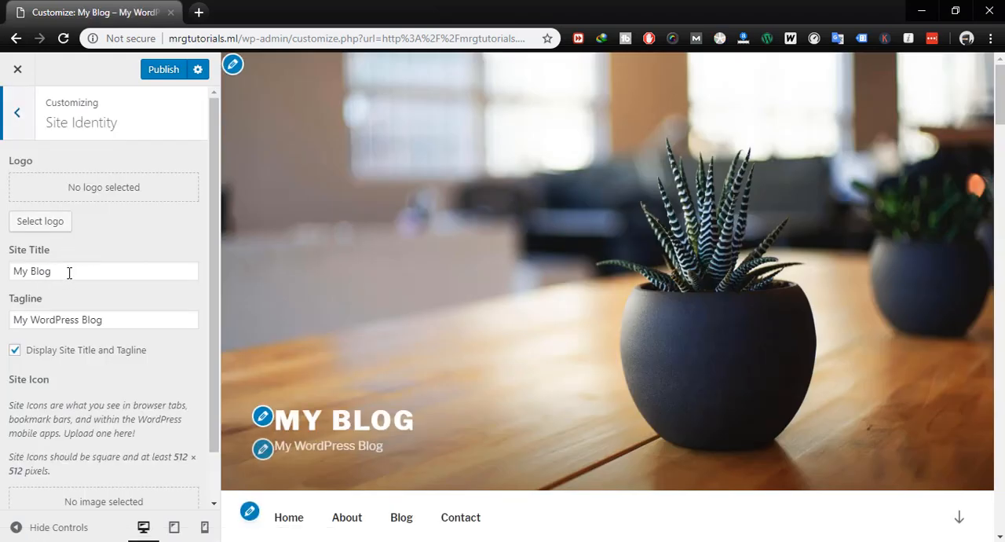
{"action": "left_click_drag", "start_coordinate": [67, 270], "coordinate": [0, 277]}
{"action": "left_click_drag", "start_coordinate": [102, 319], "coordinate": [2, 324]}
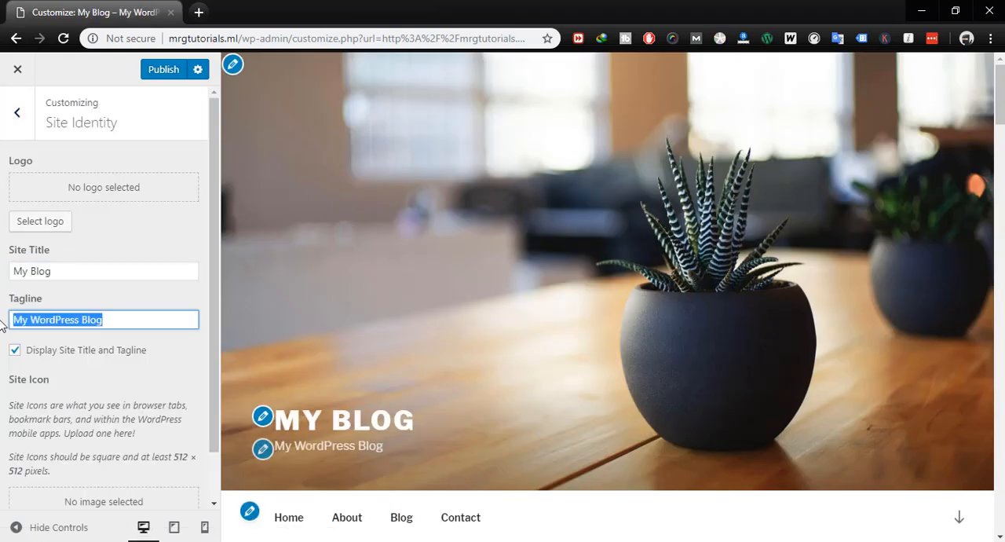
- Replace the site title with "Mr.G Tutotrials"
{"action": "left_click", "coordinate": [72, 269]}
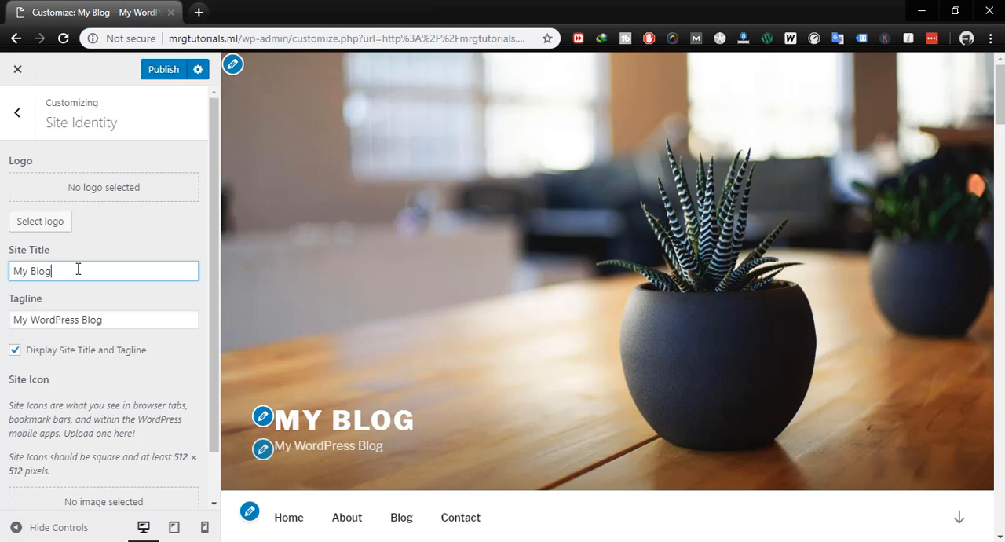
{"action": "key", "text": "BackSpace"}
{"action": "key", "text": "BackSpace"}
{"action": "key", "text": "BackSpace"}
{"action": "key", "text": "BackSpace"}
{"action": "key", "text": "BackSpace"}
{"action": "key", "text": "BackSpace"}
{"action": "key", "text": "BackSpace"}
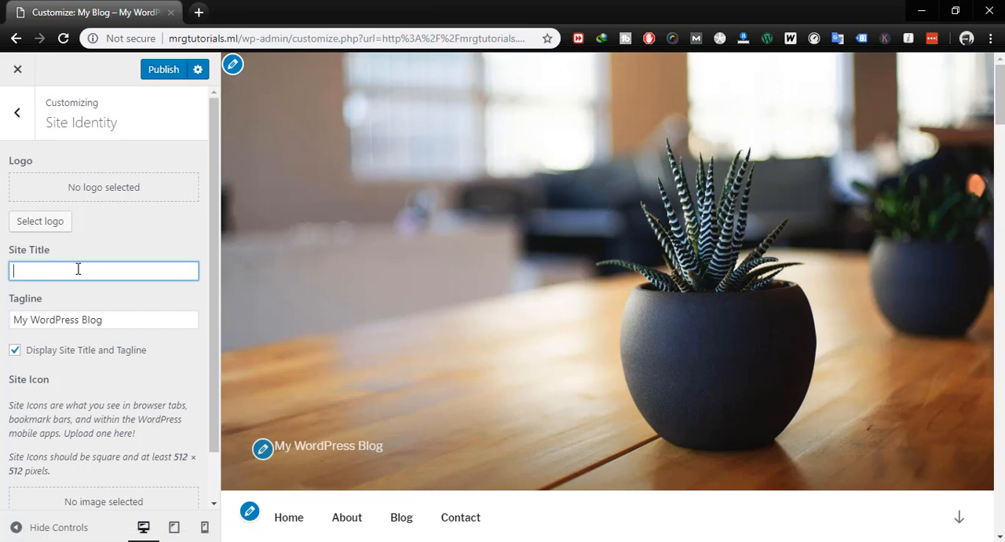
{"action": "type", "text": "Mr."}
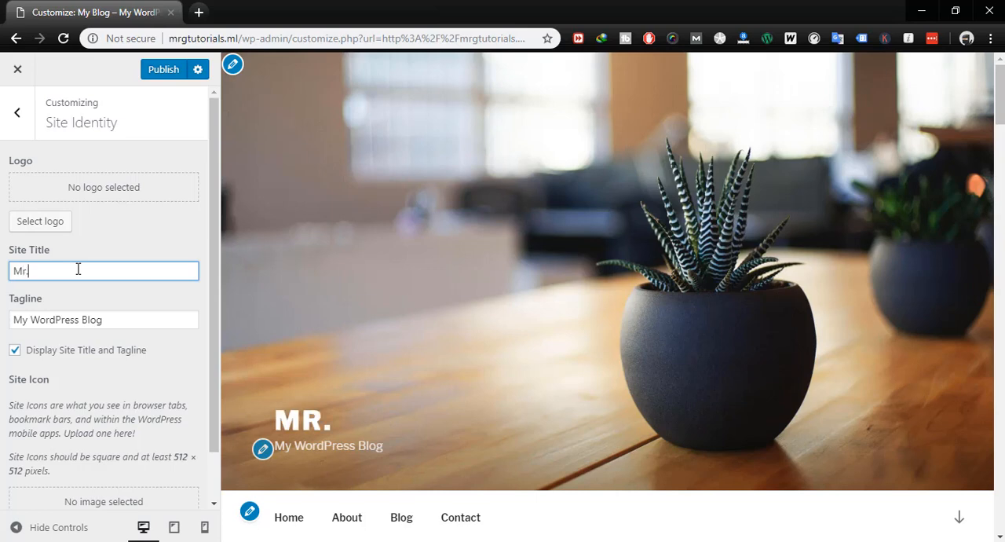
{"action": "type", "text": "G TUto"}
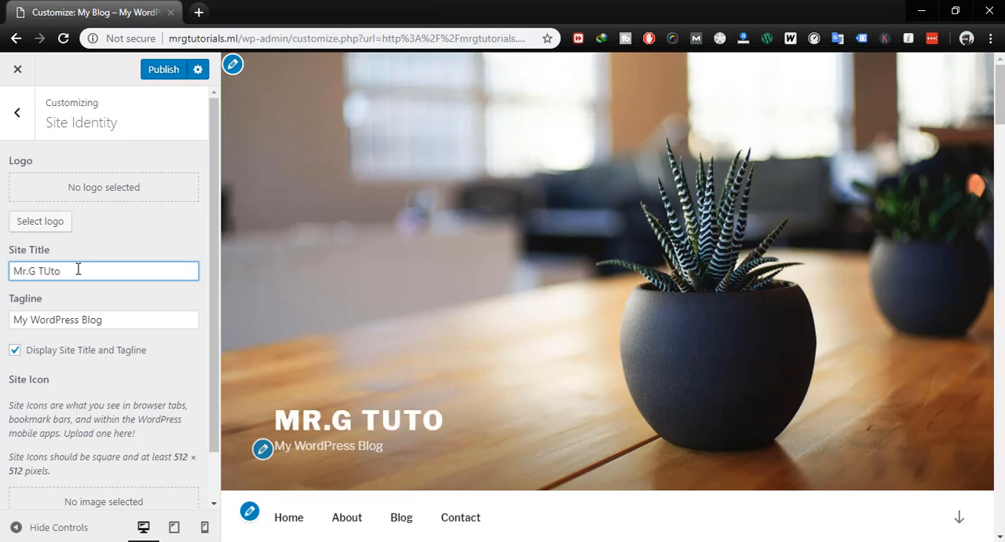
{"action": "key", "text": "BackSpace"}
{"action": "key", "text": "BackSpace"}
{"action": "key", "text": "BackSpace"}
{"action": "type", "text": "utotrials"}
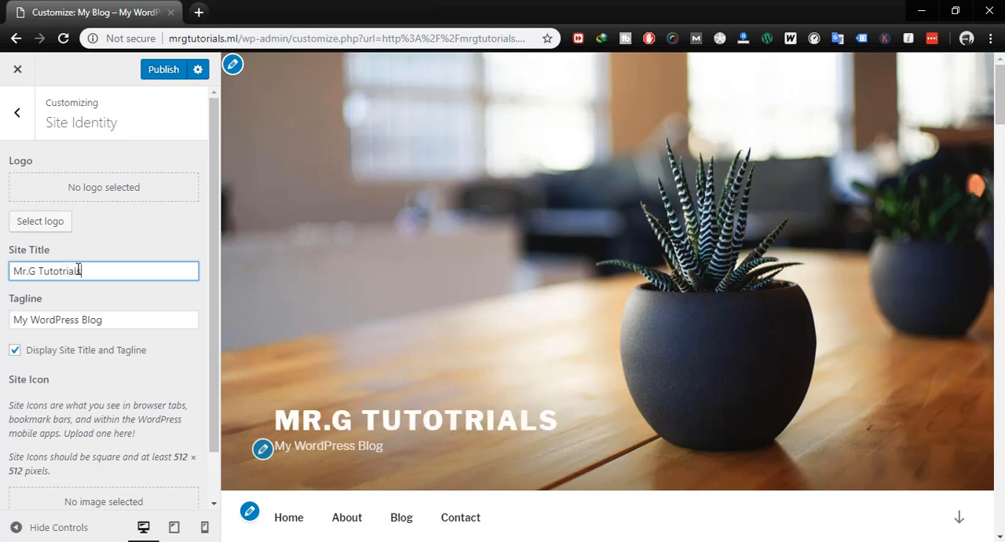
- Change the site's tagline to "This is the tutorial for blogs"
{"action": "key", "text": "Tab"}
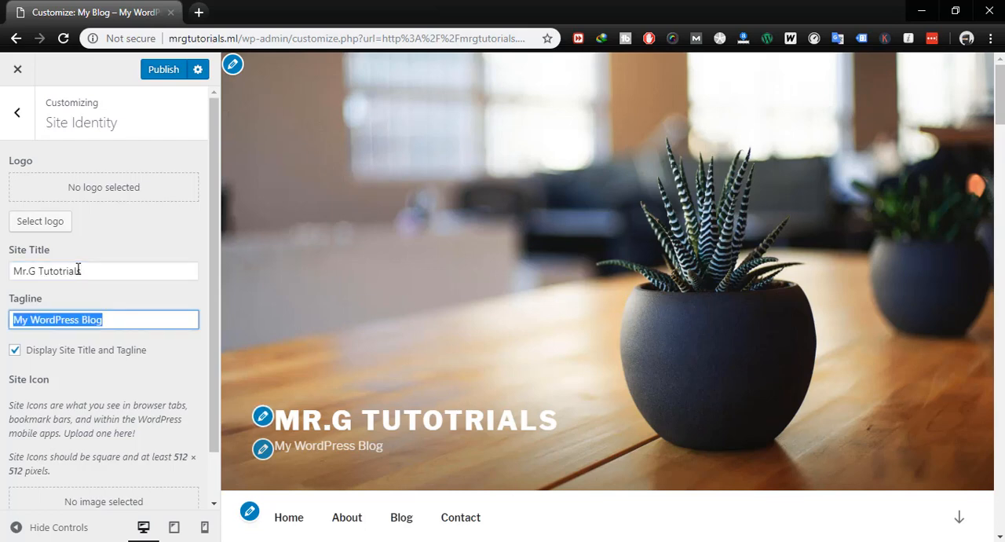
{"action": "type", "text": "This "}
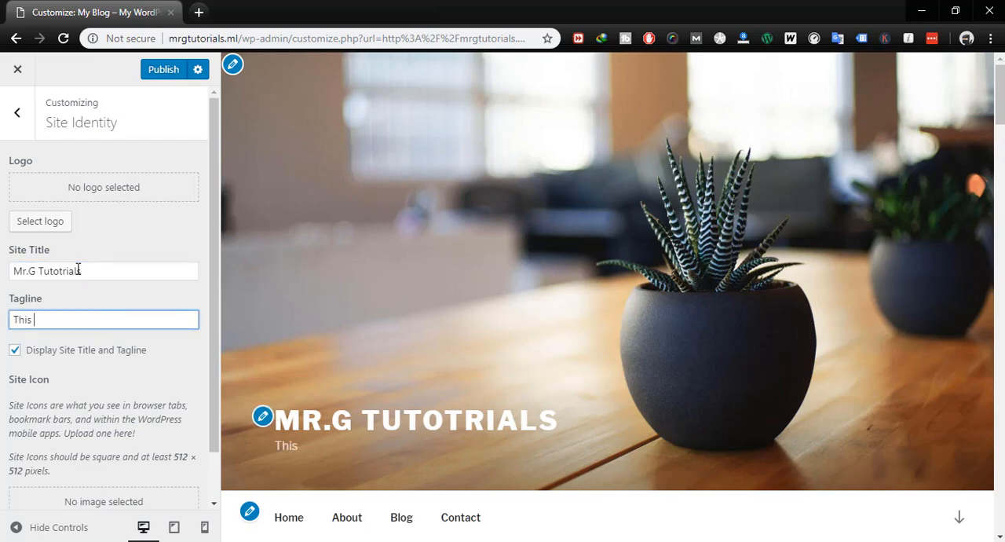
{"action": "type", "text": "is the tutorial for "}
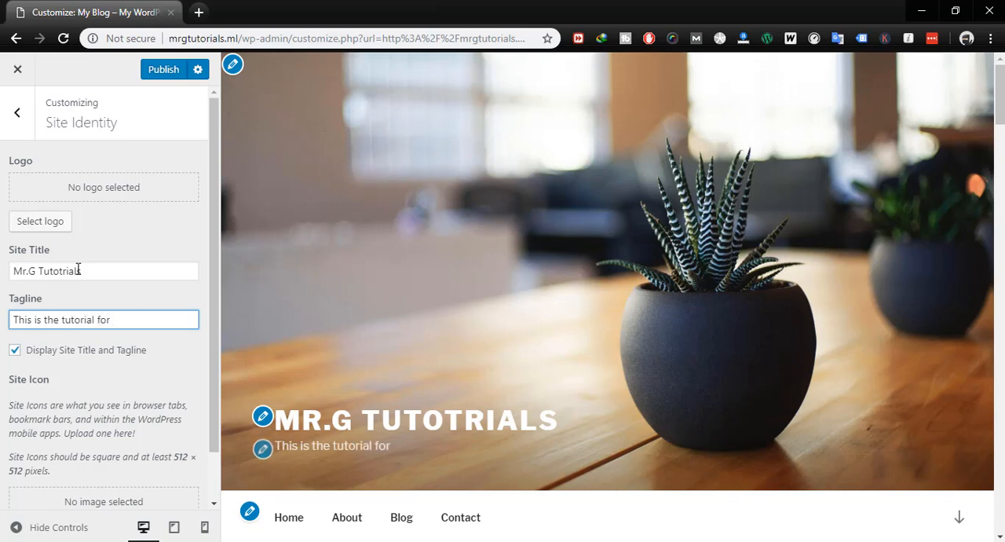
{"action": "type", "text": "blogs"}
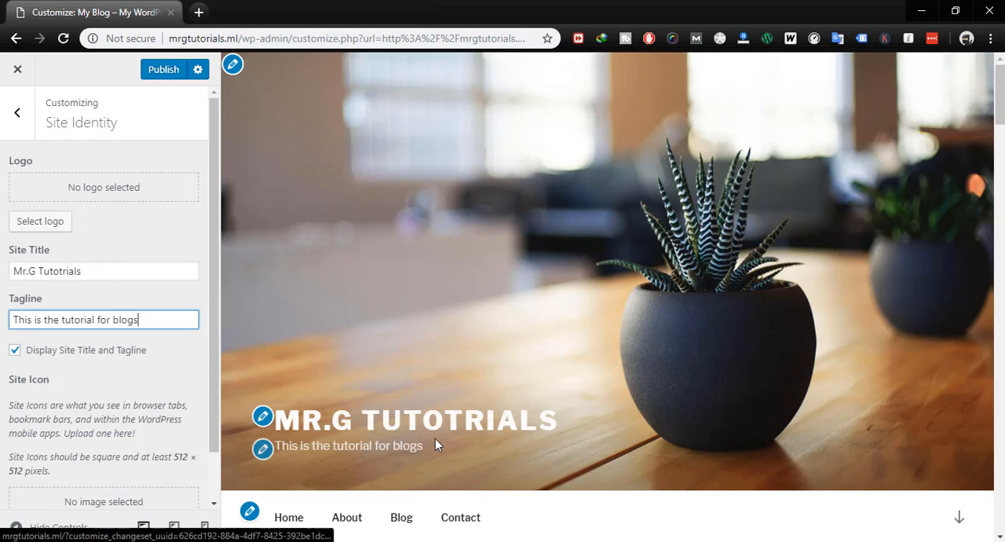
- Correct the site title's spelling to "Mr.G Tutorials", publish the changes and close the customizer
{"action": "left_click", "coordinate": [64, 272]}
{"action": "key", "text": "BackSpace"}
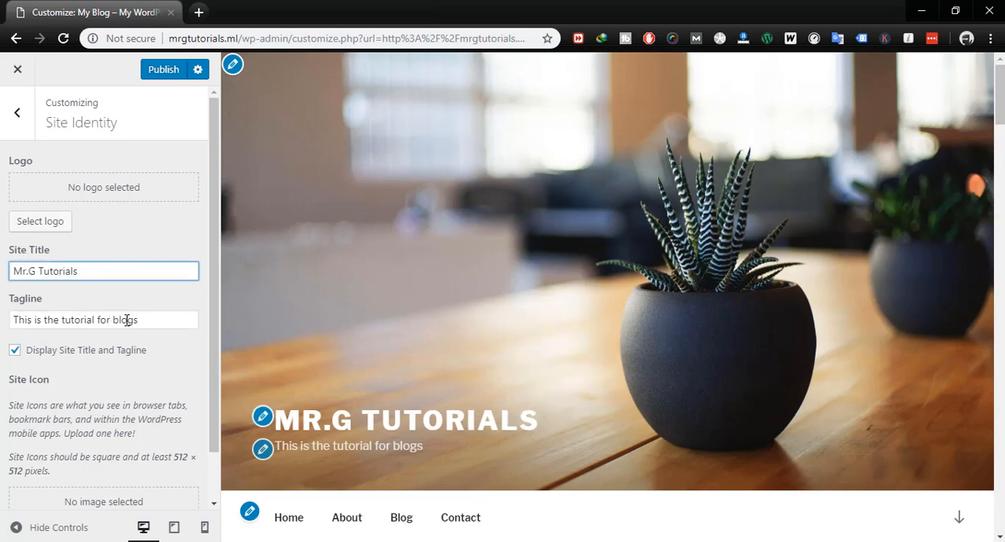
{"action": "left_click", "coordinate": [160, 73]}
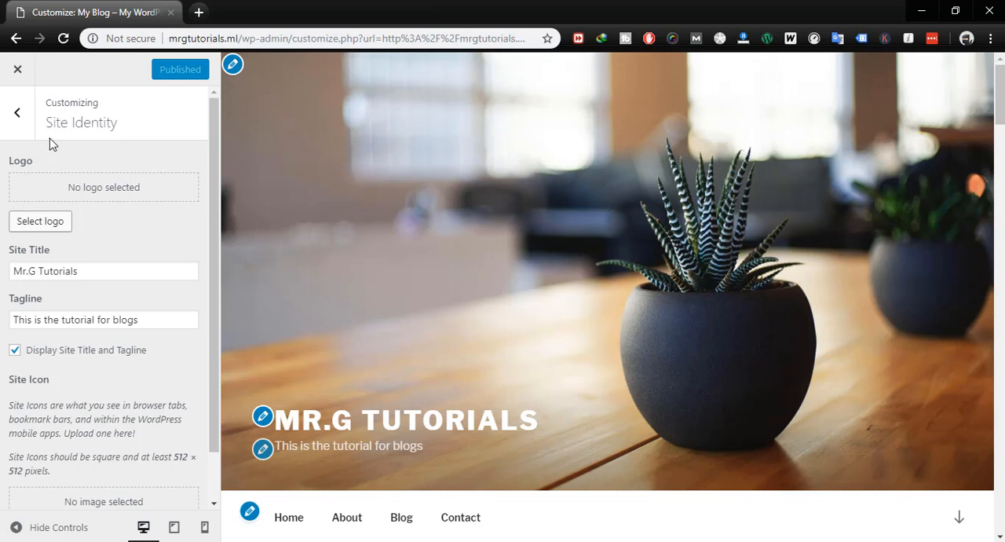
{"action": "left_click", "coordinate": [20, 72]}
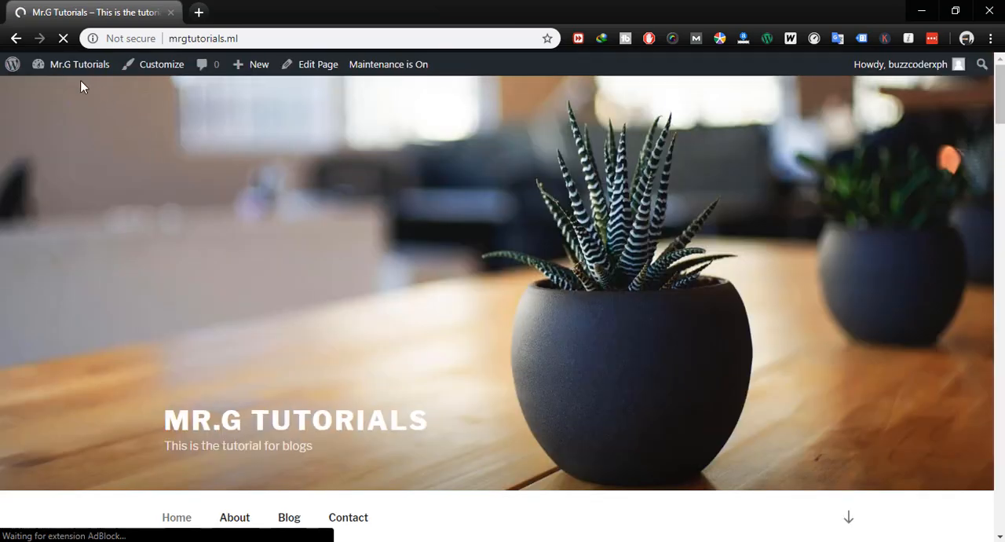
- Go to the admin dashboard's list of posts and move the "Hello world!" post to the trash
{"action": "mouse_move", "coordinate": [68, 64]}
{"action": "left_click", "coordinate": [60, 93]}
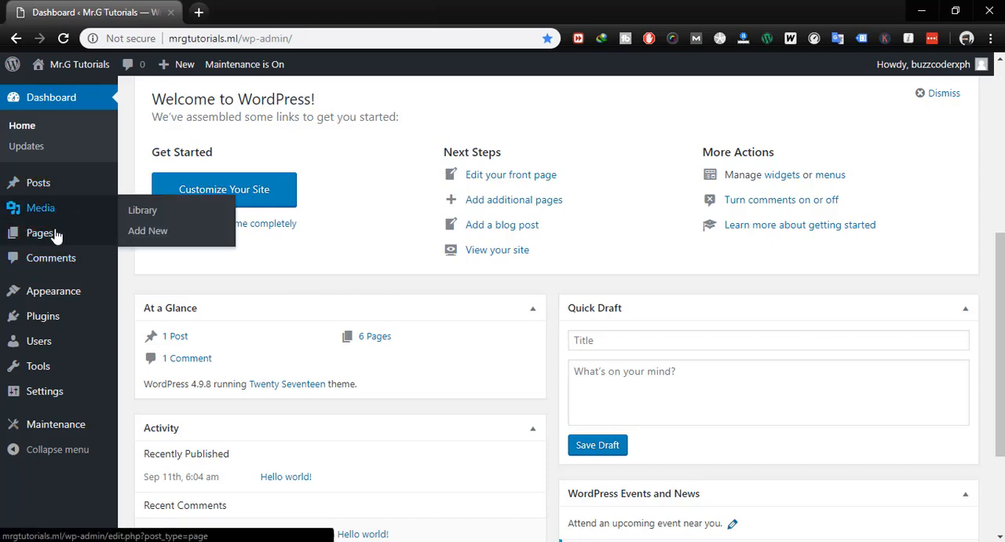
{"action": "mouse_move", "coordinate": [72, 189]}
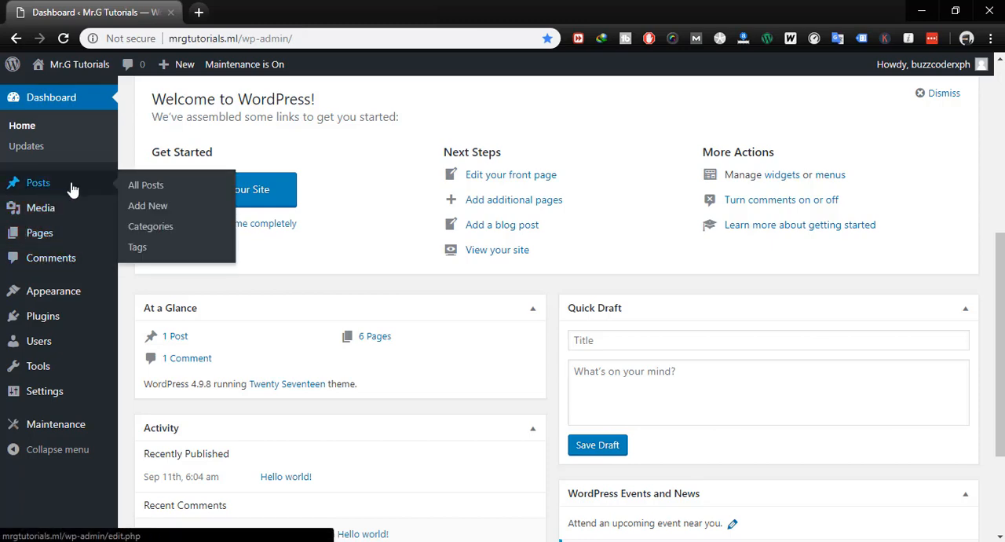
{"action": "left_click", "coordinate": [145, 188]}
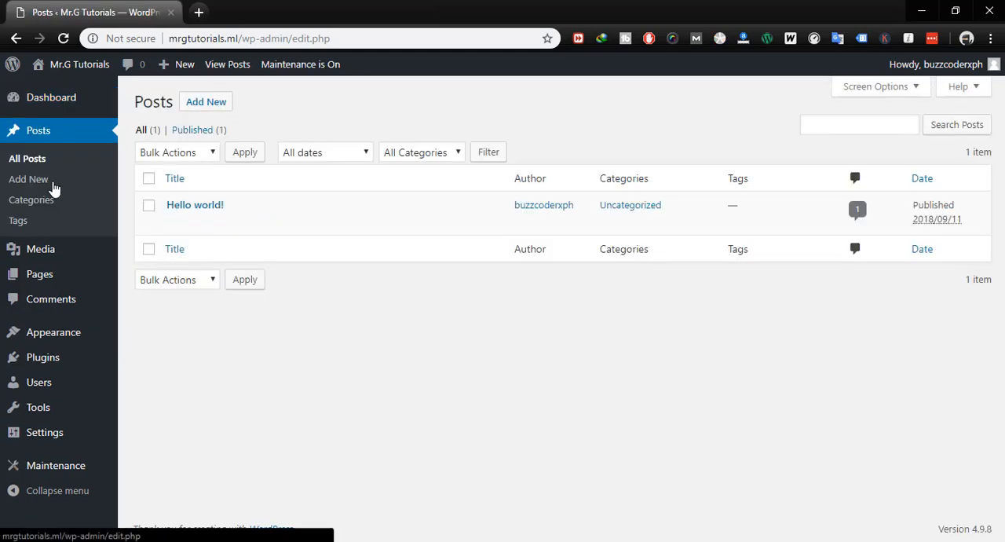
{"action": "left_click", "coordinate": [149, 205]}
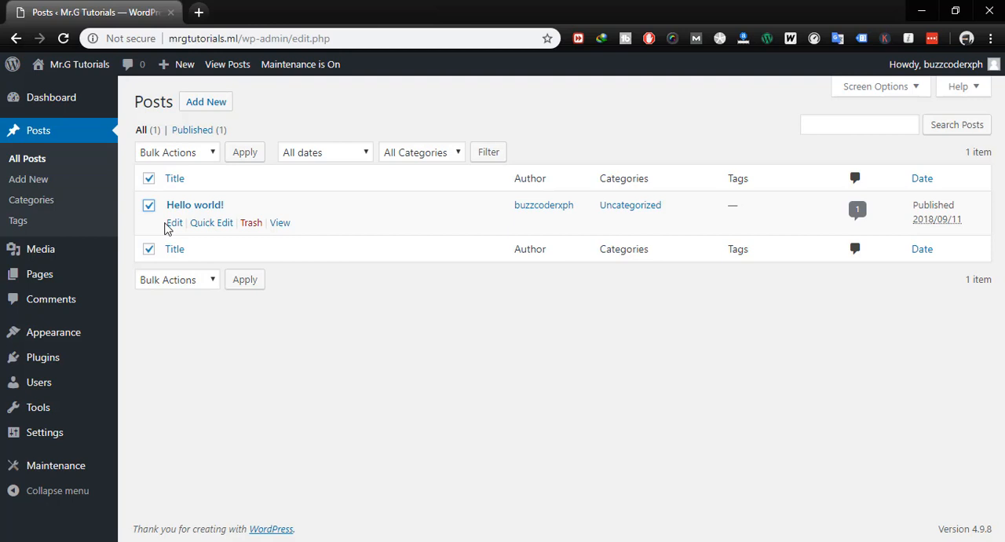
{"action": "left_click", "coordinate": [208, 157]}
{"action": "left_click", "coordinate": [186, 196]}
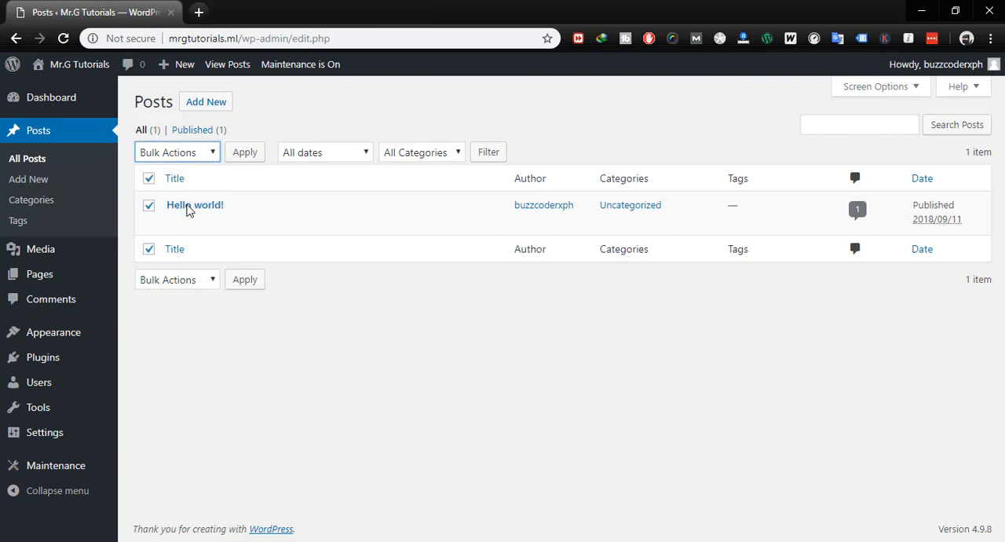
{"action": "left_click", "coordinate": [242, 153]}
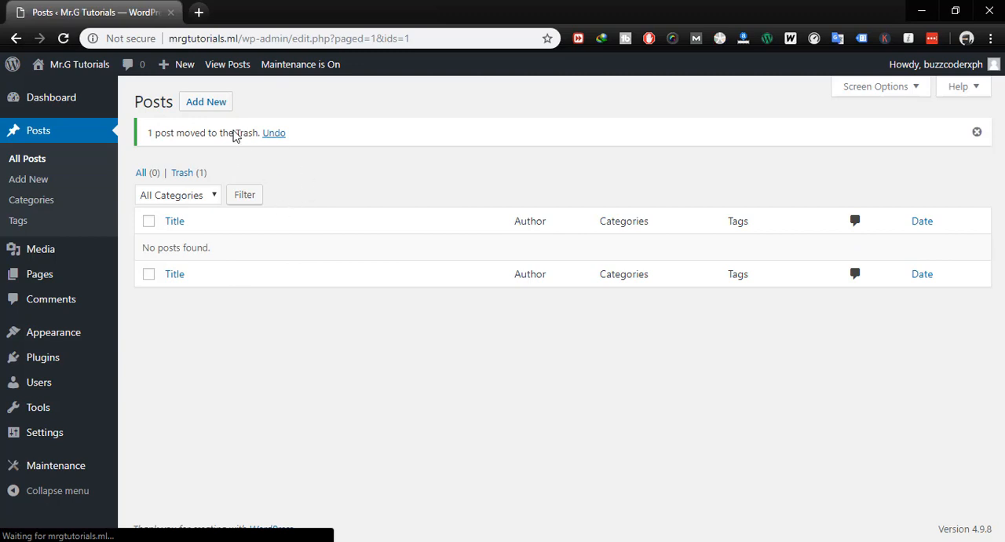
- Open the list of all pages and move "Sample Page" to the trash
{"action": "mouse_move", "coordinate": [42, 281]}
{"action": "left_click", "coordinate": [135, 276]}
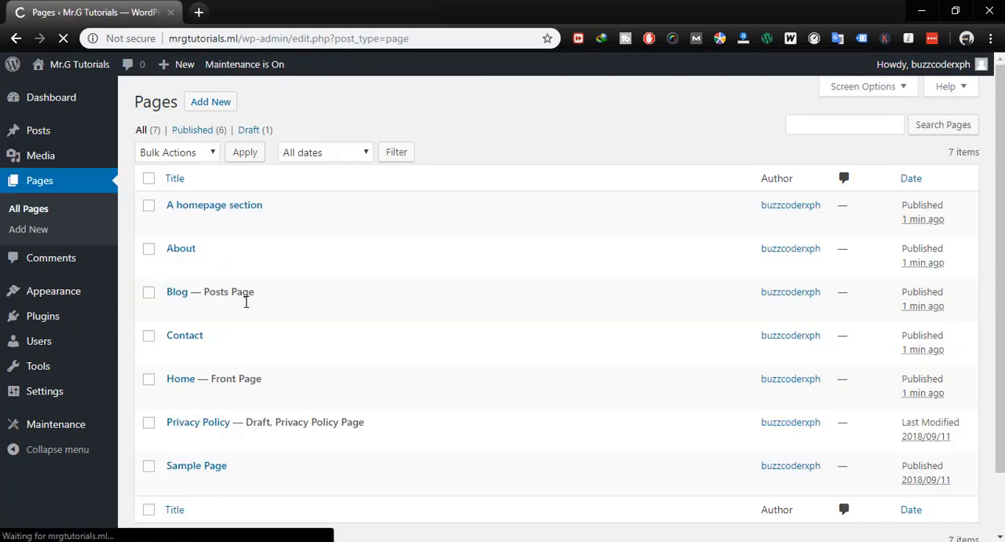
{"action": "scroll", "coordinate": [342, 345], "scroll_direction": "down", "scroll_amount": 2}
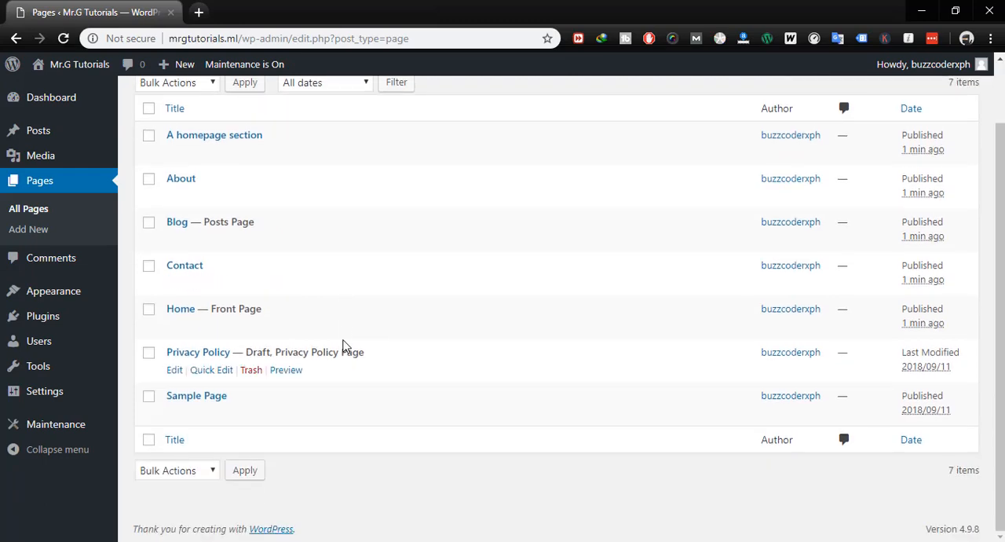
{"action": "scroll", "coordinate": [342, 345], "scroll_direction": "up", "scroll_amount": 2}
{"action": "scroll", "coordinate": [235, 354], "scroll_direction": "down", "scroll_amount": 2}
{"action": "left_click", "coordinate": [149, 396]}
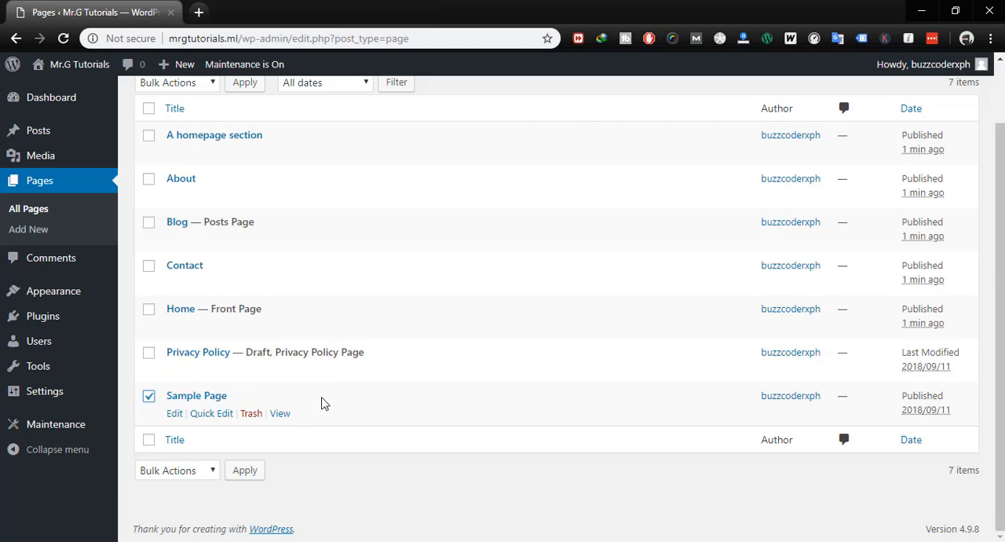
{"action": "scroll", "coordinate": [322, 400], "scroll_direction": "up", "scroll_amount": 2}
{"action": "left_click", "coordinate": [195, 154]}
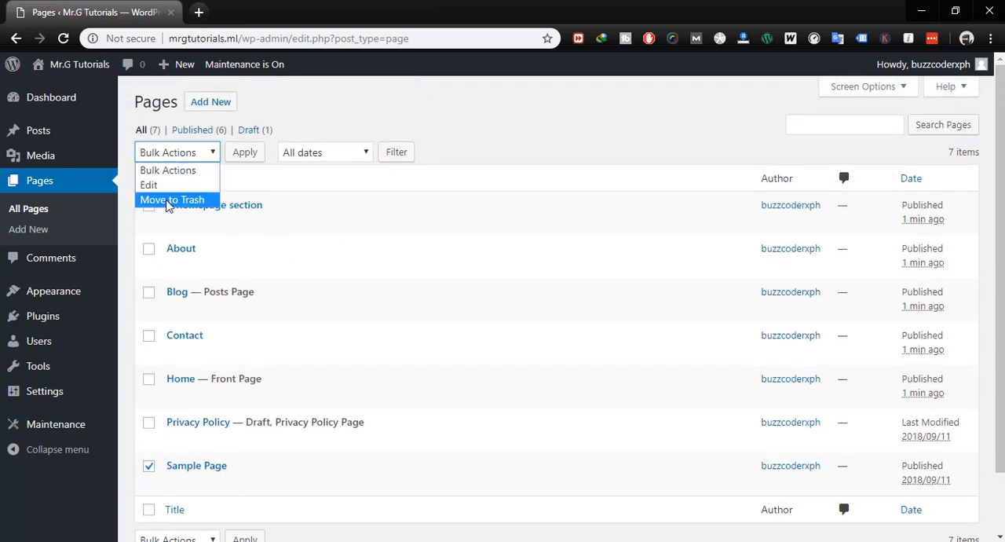
{"action": "left_click", "coordinate": [200, 199]}
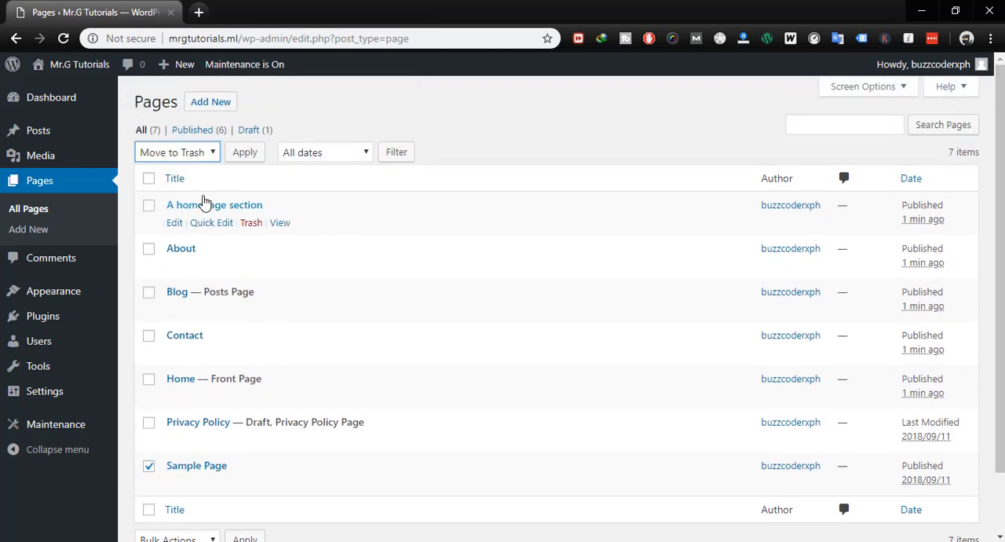
{"action": "left_click", "coordinate": [241, 154]}
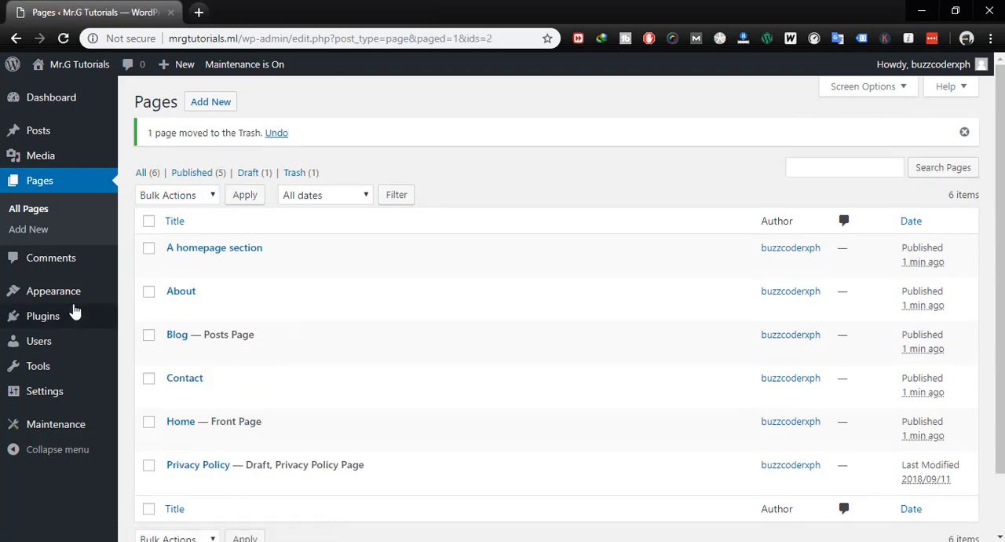
- Open the permalink settings, choose the "Post name" structure and save the changes
{"action": "mouse_move", "coordinate": [99, 395]}
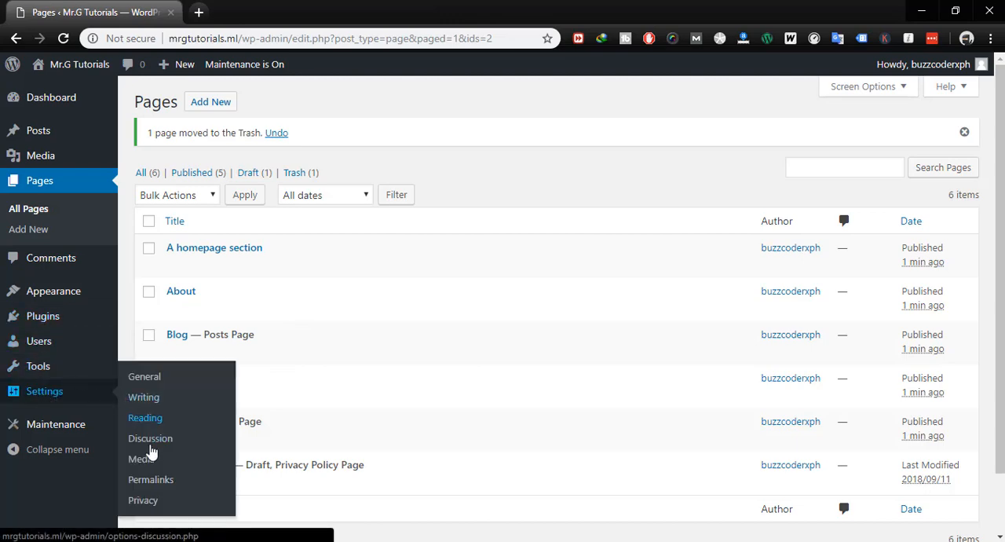
{"action": "left_click", "coordinate": [152, 487]}
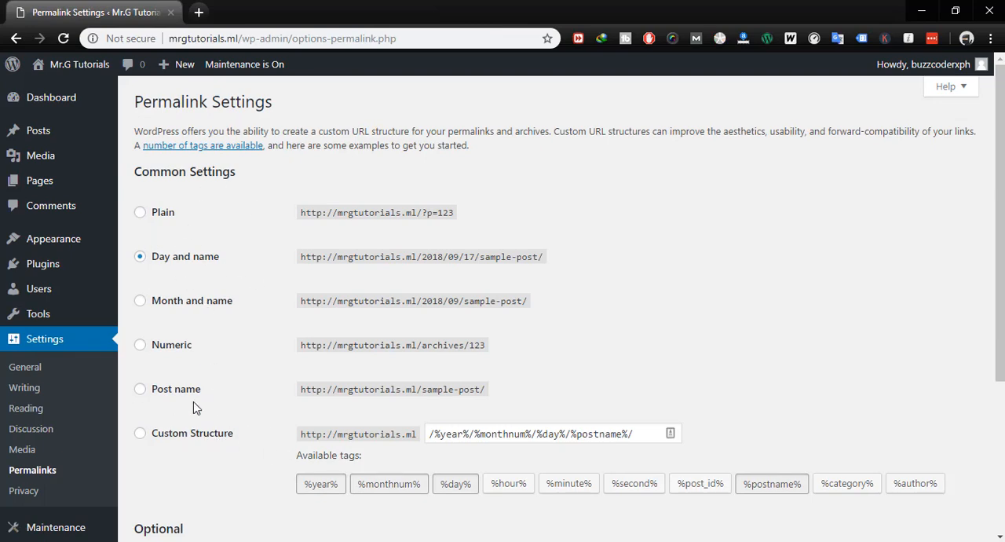
{"action": "left_click", "coordinate": [139, 389]}
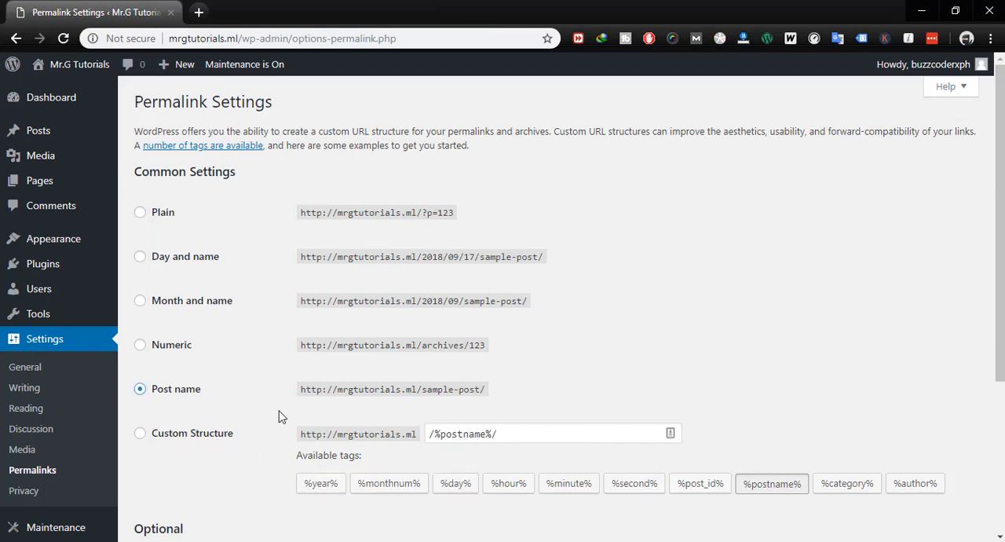
{"action": "scroll", "coordinate": [280, 412], "scroll_direction": "down", "scroll_amount": 3}
{"action": "scroll", "coordinate": [279, 410], "scroll_direction": "down", "scroll_amount": 1}
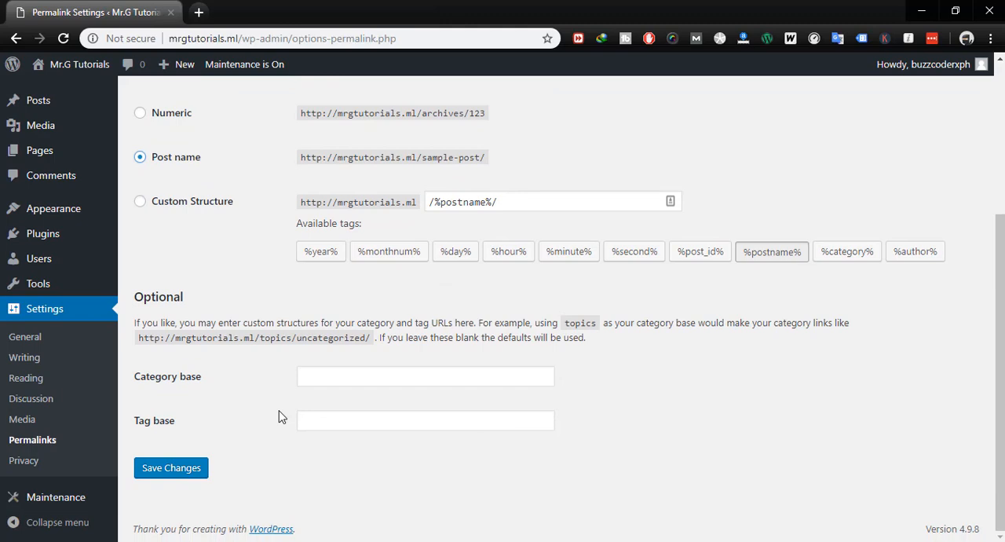
{"action": "left_click", "coordinate": [171, 469]}
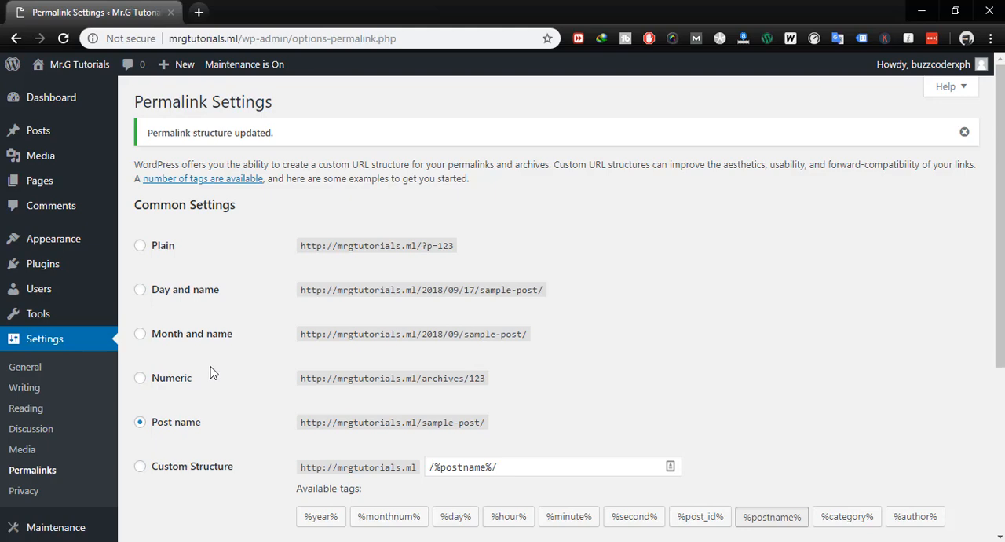
{"action": "scroll", "coordinate": [241, 370], "scroll_direction": "down", "scroll_amount": 3}
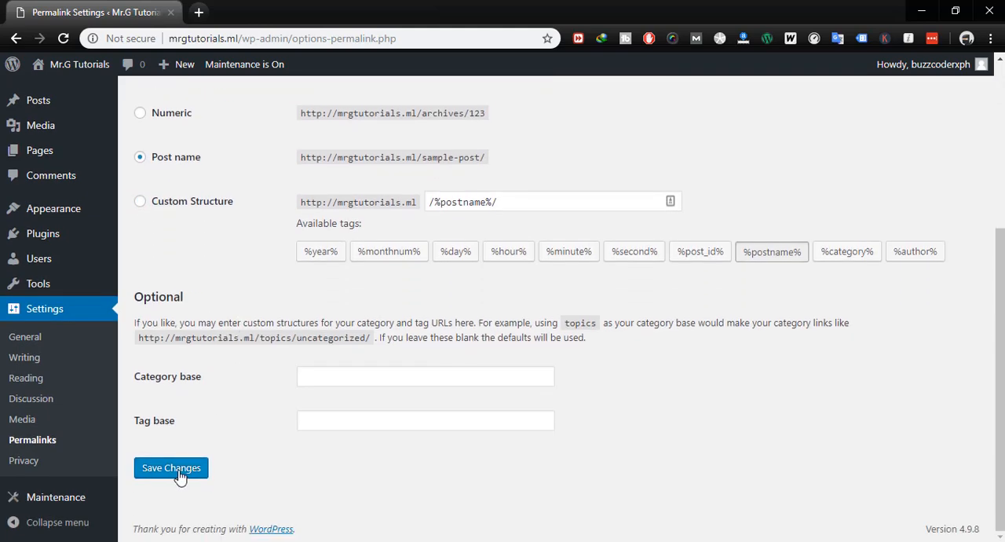
{"action": "left_click", "coordinate": [173, 469]}
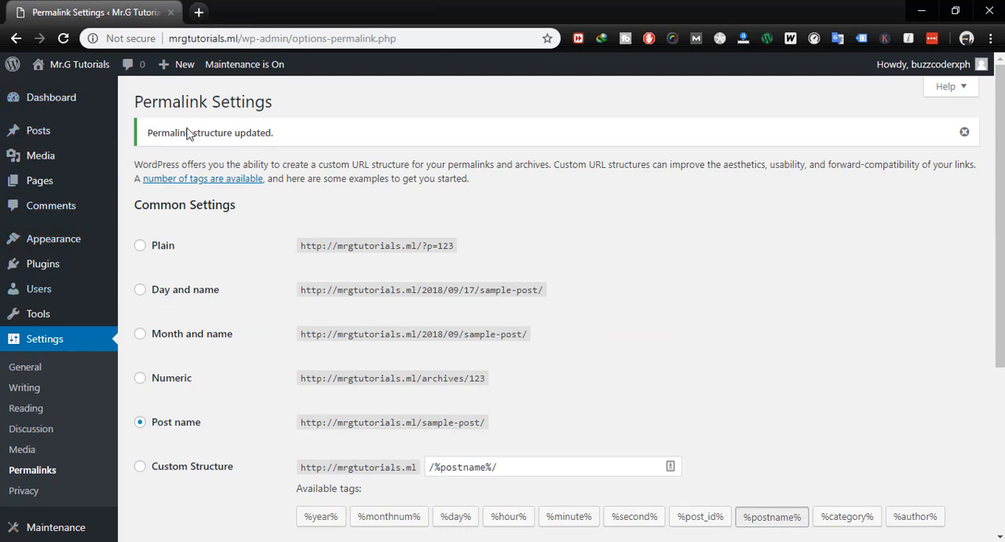
- Open the live site in a new browser tab and look through its homepage
{"action": "mouse_move", "coordinate": [78, 64]}
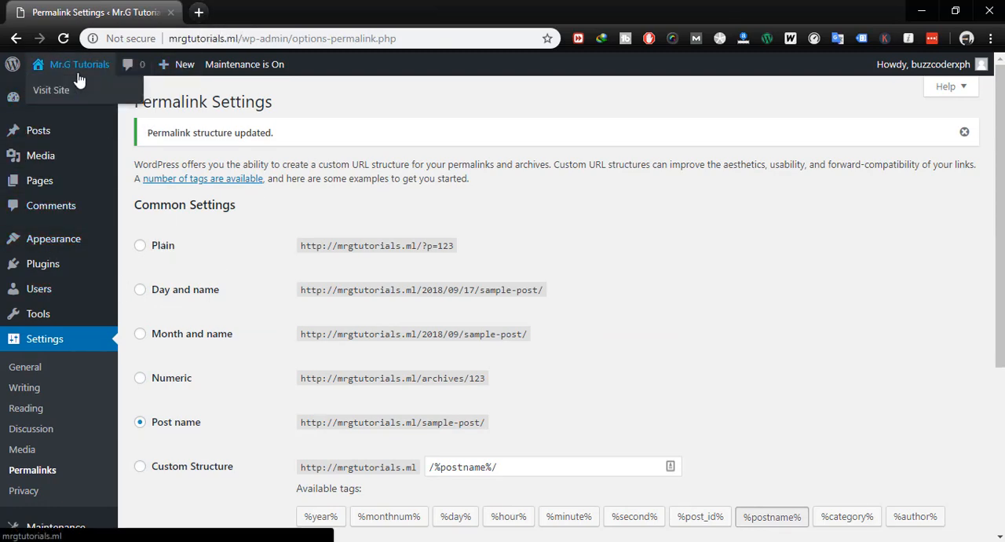
{"action": "right_click", "coordinate": [64, 91]}
{"action": "left_click", "coordinate": [127, 101]}
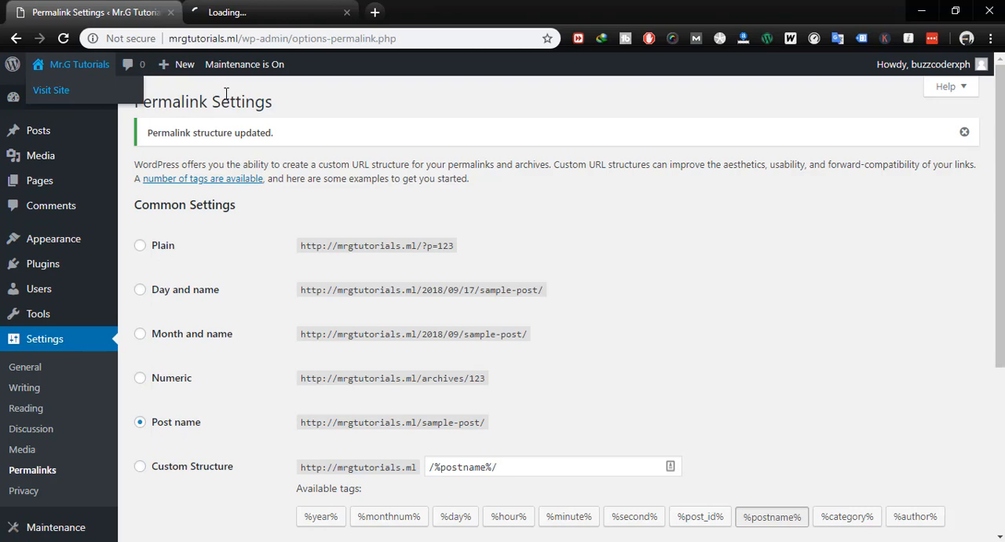
{"action": "left_click", "coordinate": [224, 11]}
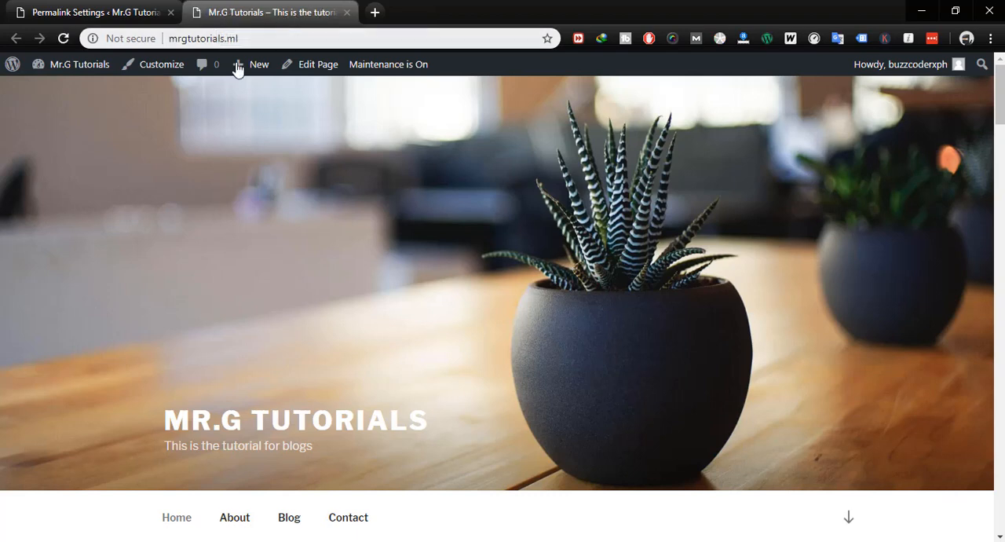
{"action": "scroll", "coordinate": [284, 300], "scroll_direction": "down", "scroll_amount": 5}
{"action": "scroll", "coordinate": [283, 302], "scroll_direction": "down", "scroll_amount": 18}
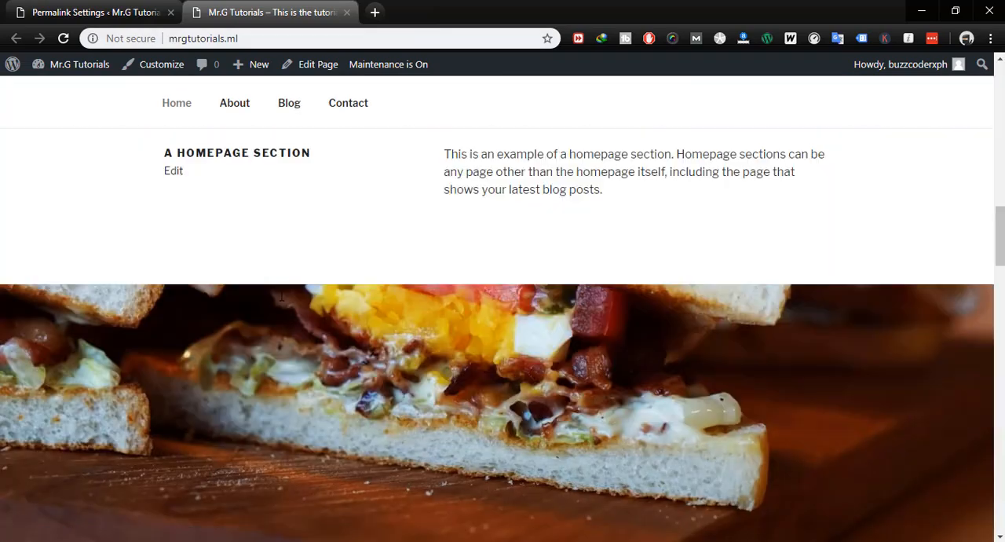
{"action": "scroll", "coordinate": [280, 302], "scroll_direction": "down", "scroll_amount": 10}
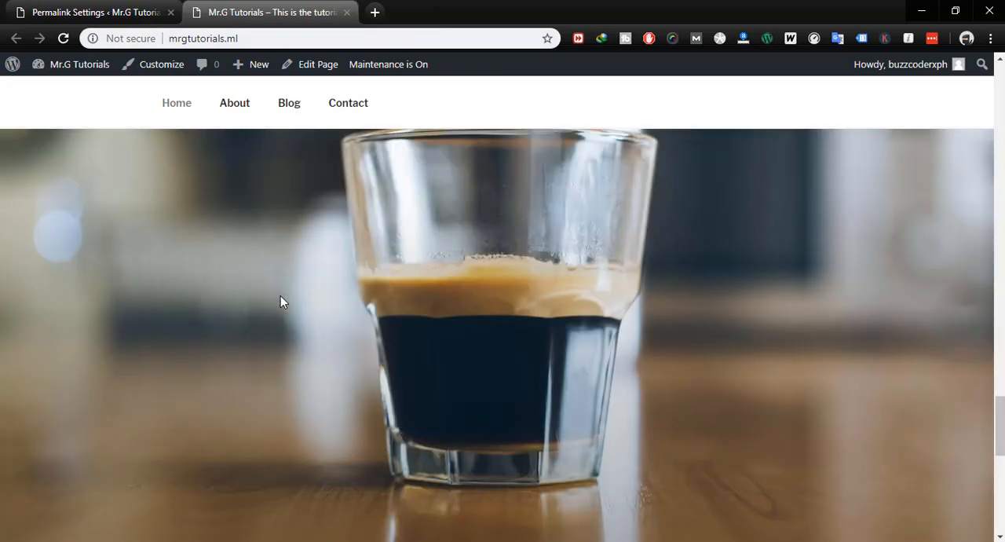
{"action": "scroll", "coordinate": [280, 302], "scroll_direction": "up", "scroll_amount": 9}
{"action": "scroll", "coordinate": [281, 298], "scroll_direction": "up", "scroll_amount": 20}
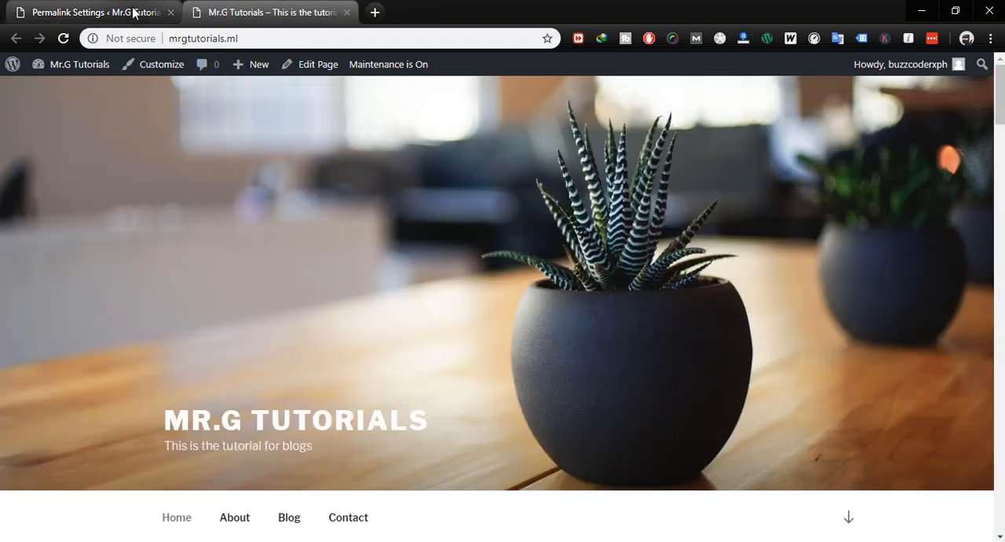
- Return to the admin dashboard tab and go from the installed themes to the page for adding new ones
{"action": "left_click", "coordinate": [135, 12]}
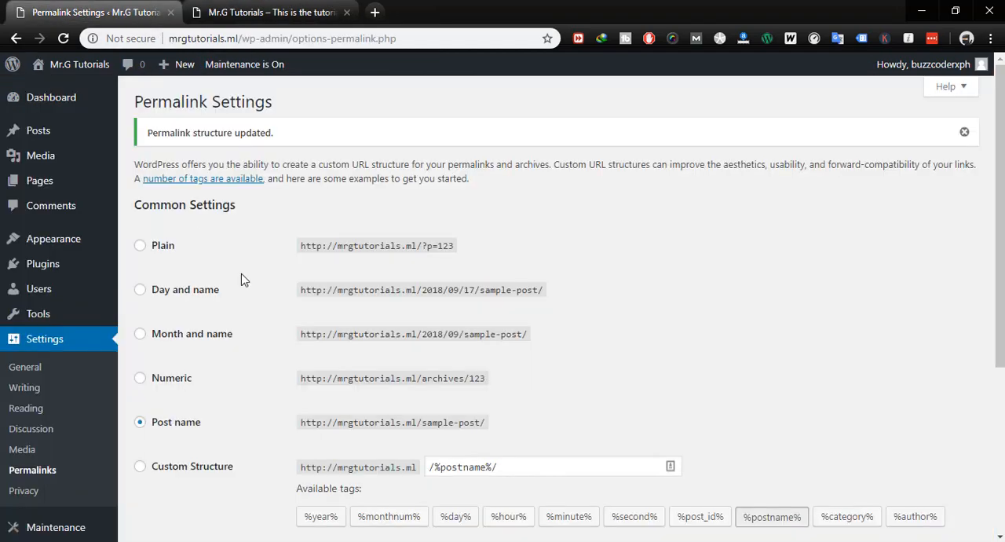
{"action": "scroll", "coordinate": [235, 278], "scroll_direction": "down", "scroll_amount": 4}
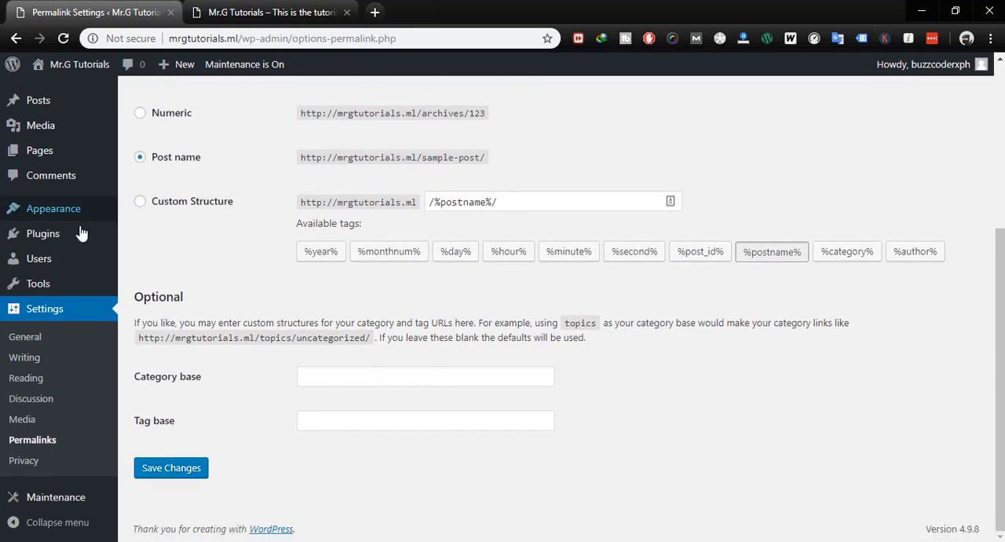
{"action": "mouse_move", "coordinate": [65, 218]}
{"action": "left_click", "coordinate": [139, 212]}
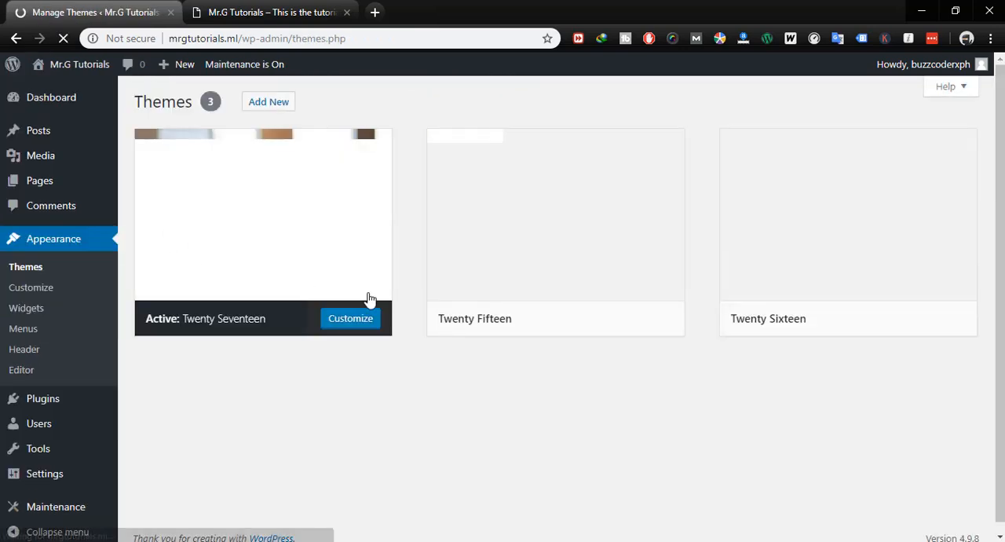
{"action": "left_click", "coordinate": [277, 109]}
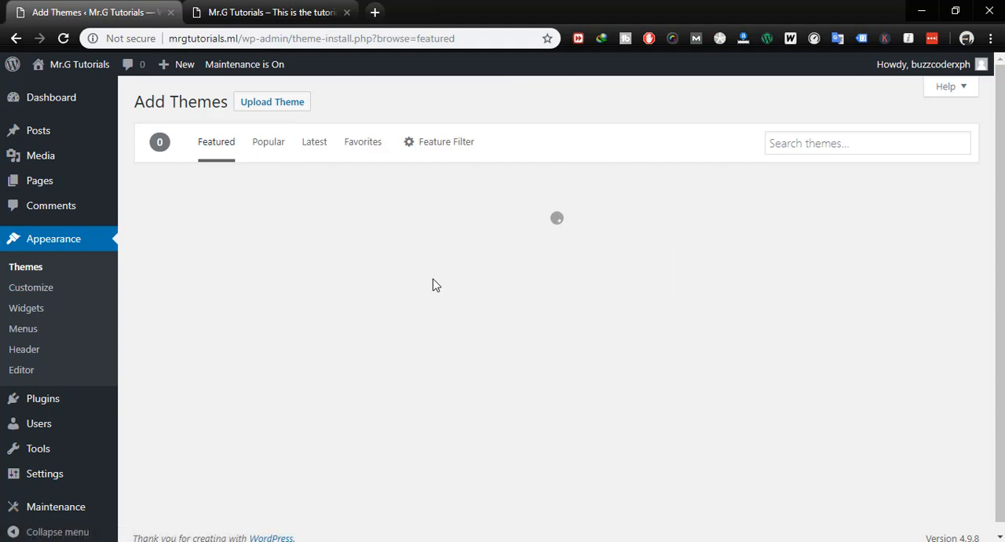
- Search the theme directory for "blog"
{"action": "left_click", "coordinate": [799, 154]}
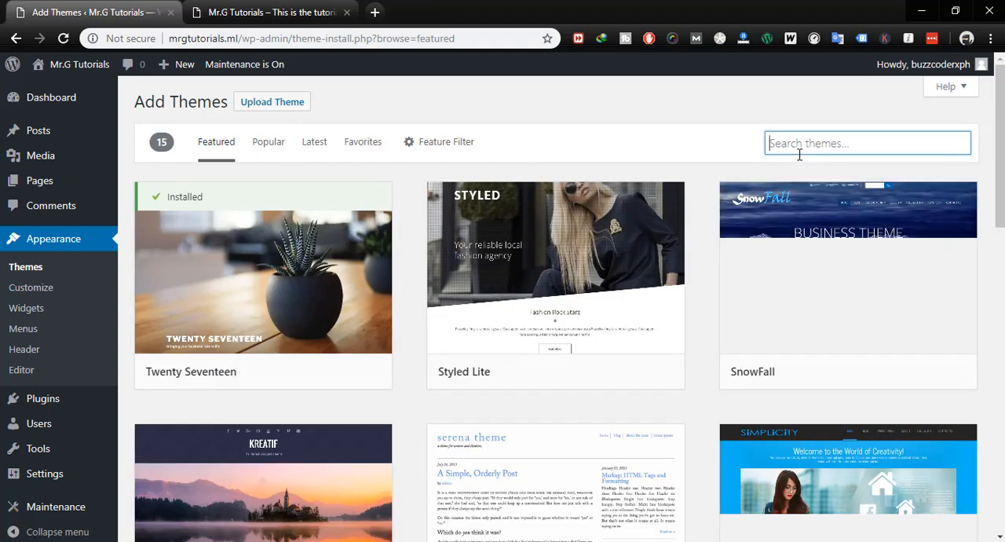
{"action": "type", "text": "blog"}
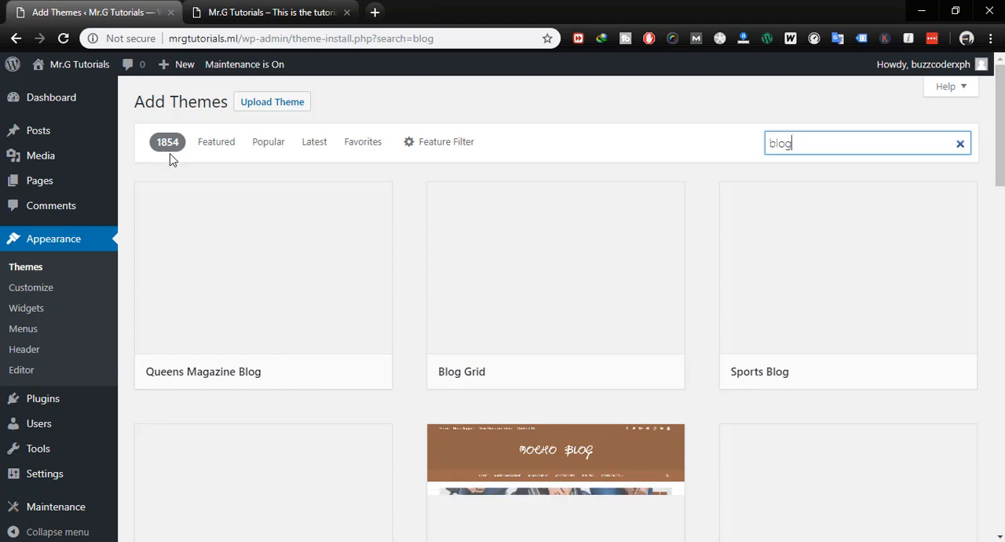
- Browse the blog theme results and compare their preview designs to find a suitable one
{"action": "scroll", "coordinate": [432, 271], "scroll_direction": "down", "scroll_amount": 3}
{"action": "scroll", "coordinate": [438, 269], "scroll_direction": "down", "scroll_amount": 2}
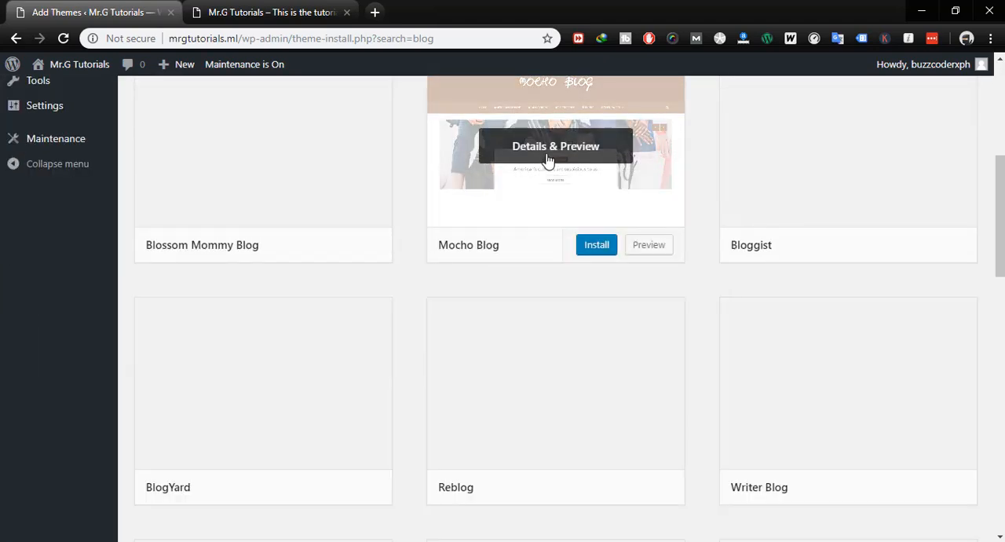
{"action": "scroll", "coordinate": [491, 275], "scroll_direction": "up", "scroll_amount": 3}
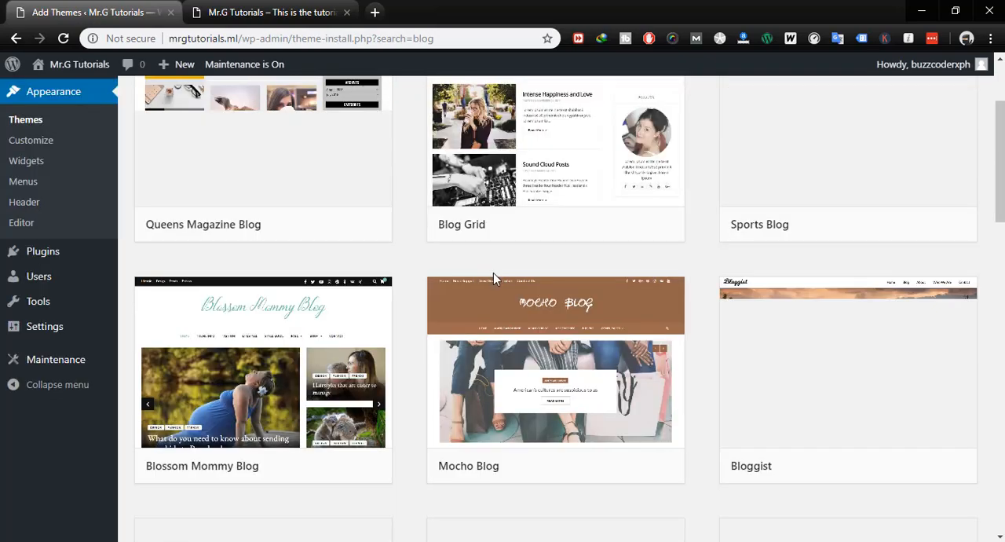
{"action": "scroll", "coordinate": [571, 260], "scroll_direction": "down", "scroll_amount": 4}
{"action": "scroll", "coordinate": [570, 263], "scroll_direction": "up", "scroll_amount": 3}
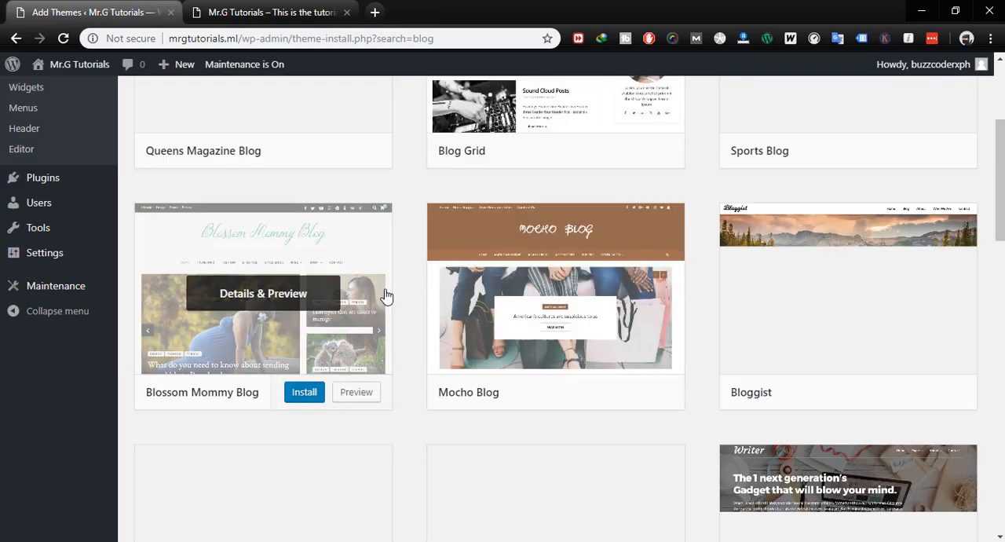
{"action": "scroll", "coordinate": [706, 421], "scroll_direction": "up", "scroll_amount": 3}
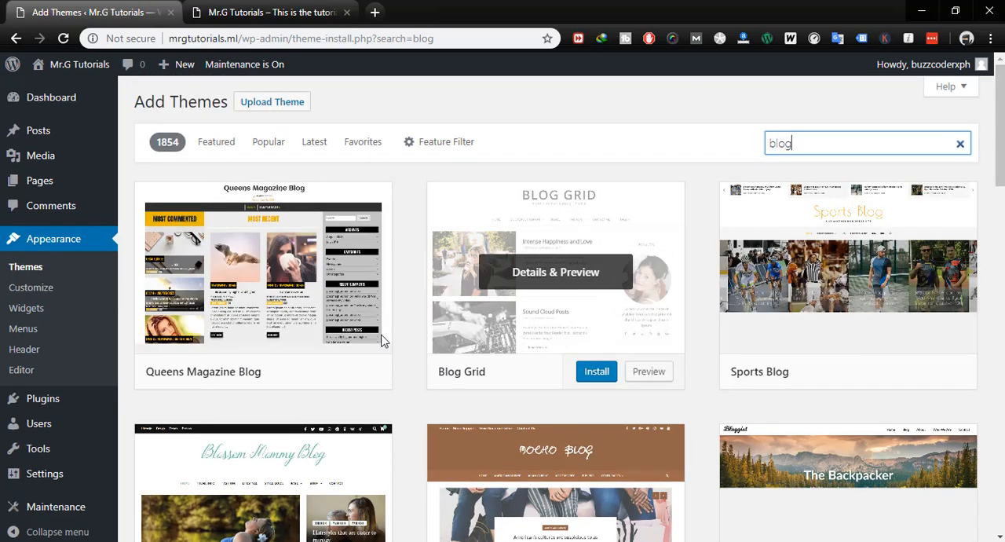
{"action": "scroll", "coordinate": [646, 414], "scroll_direction": "down", "scroll_amount": 1}
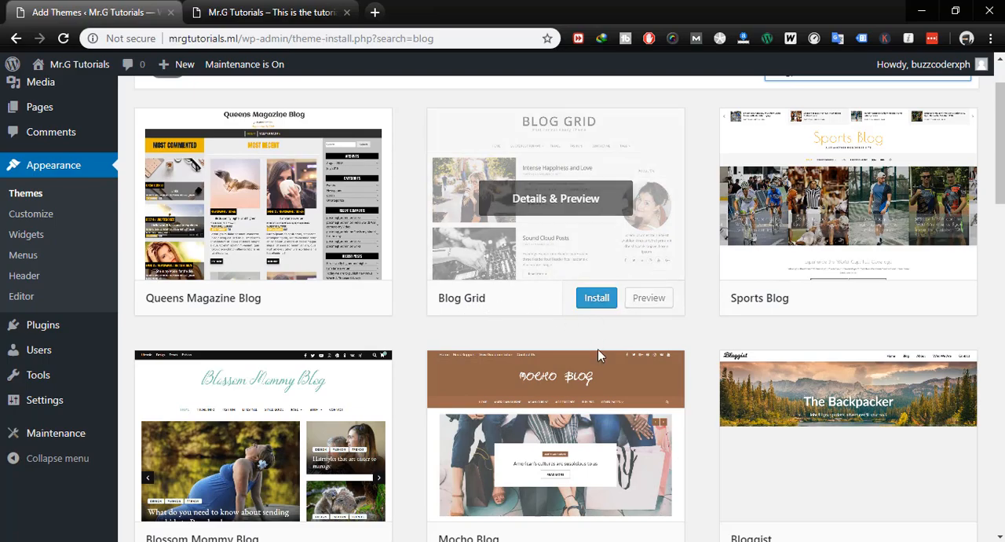
{"action": "scroll", "coordinate": [652, 326], "scroll_direction": "down", "scroll_amount": 2}
{"action": "scroll", "coordinate": [657, 332], "scroll_direction": "down", "scroll_amount": 8}
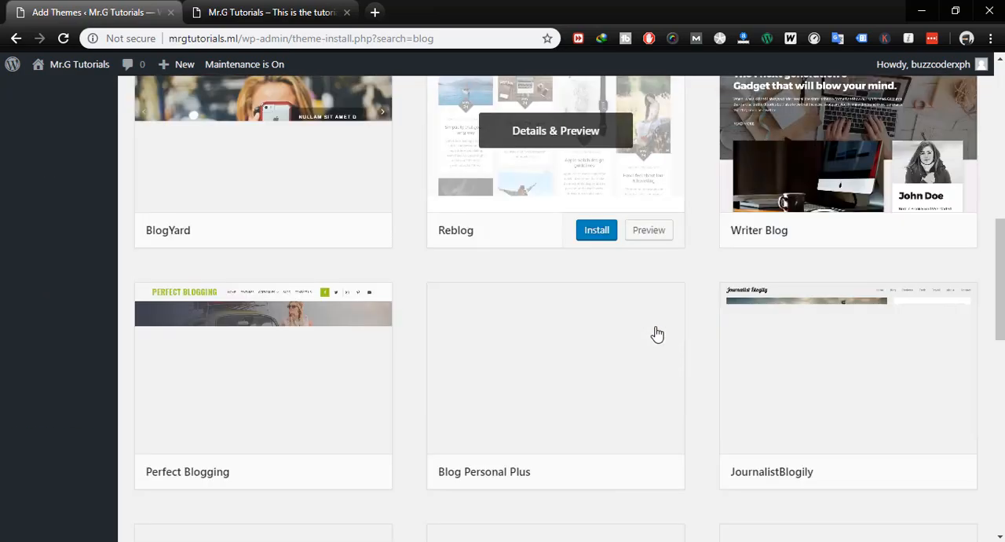
{"action": "scroll", "coordinate": [657, 332], "scroll_direction": "up", "scroll_amount": 6}
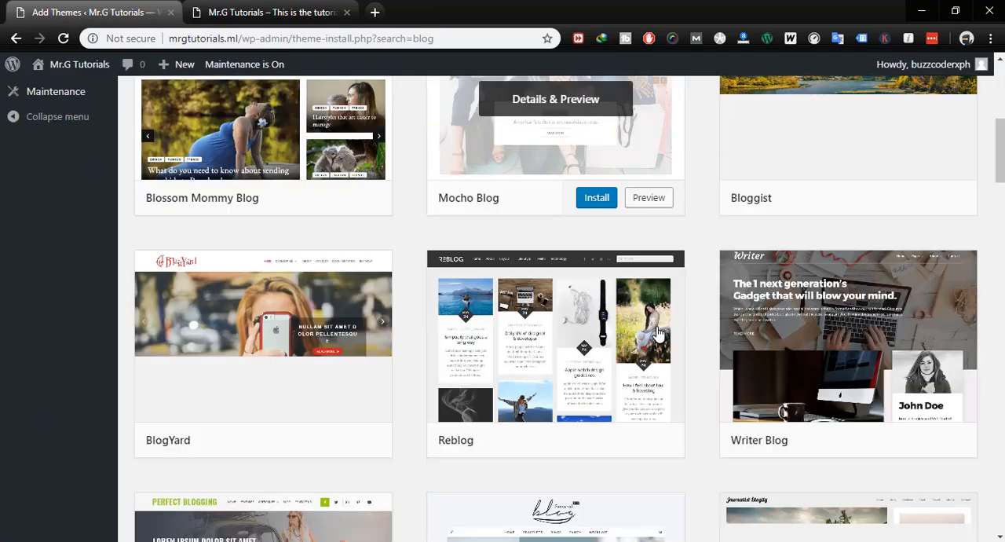
{"action": "scroll", "coordinate": [657, 332], "scroll_direction": "down", "scroll_amount": 1}
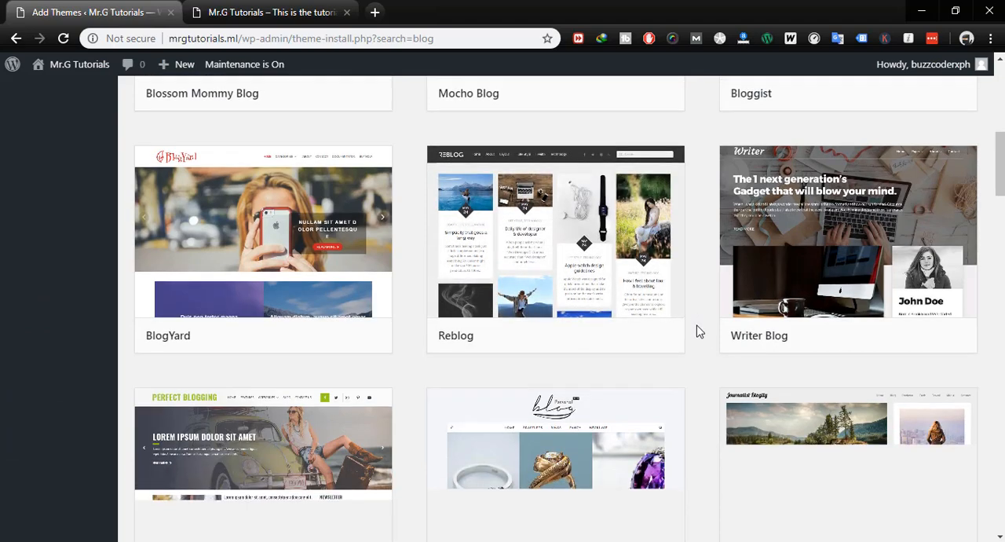
{"action": "scroll", "coordinate": [696, 330], "scroll_direction": "down", "scroll_amount": 3}
{"action": "scroll", "coordinate": [697, 330], "scroll_direction": "down", "scroll_amount": 3}
{"action": "scroll", "coordinate": [699, 331], "scroll_direction": "down", "scroll_amount": 2}
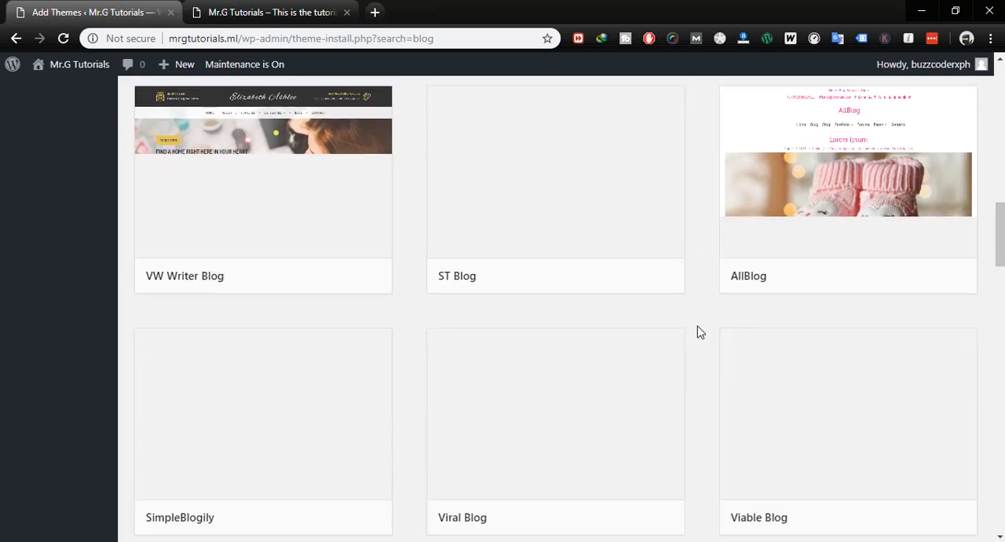
{"action": "scroll", "coordinate": [699, 330], "scroll_direction": "down", "scroll_amount": 1}
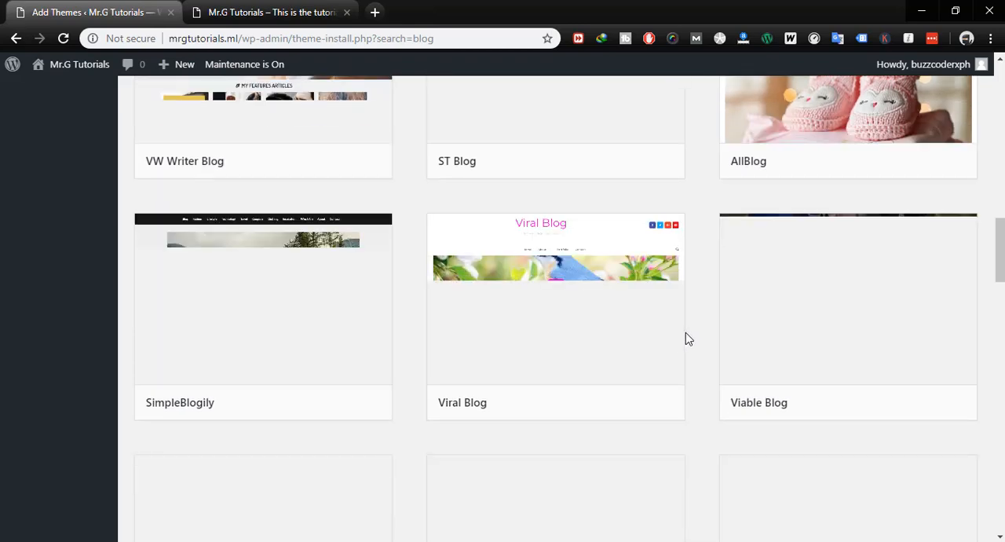
{"action": "mouse_move", "coordinate": [676, 333]}
{"action": "scroll", "coordinate": [677, 335], "scroll_direction": "up", "scroll_amount": 12}
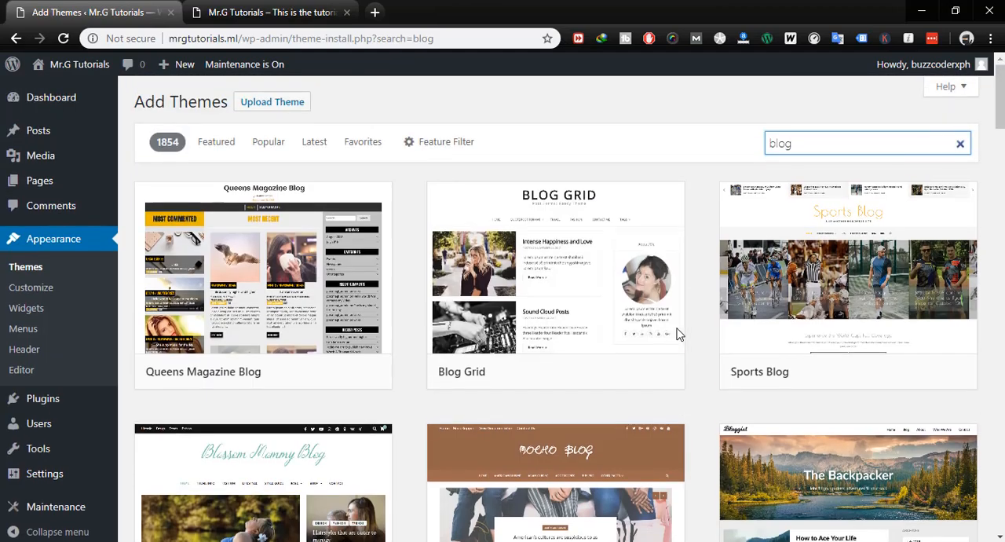
- Install and activate the Blog Grid theme, and switch to the browser tab with the live site
{"action": "mouse_move", "coordinate": [577, 248]}
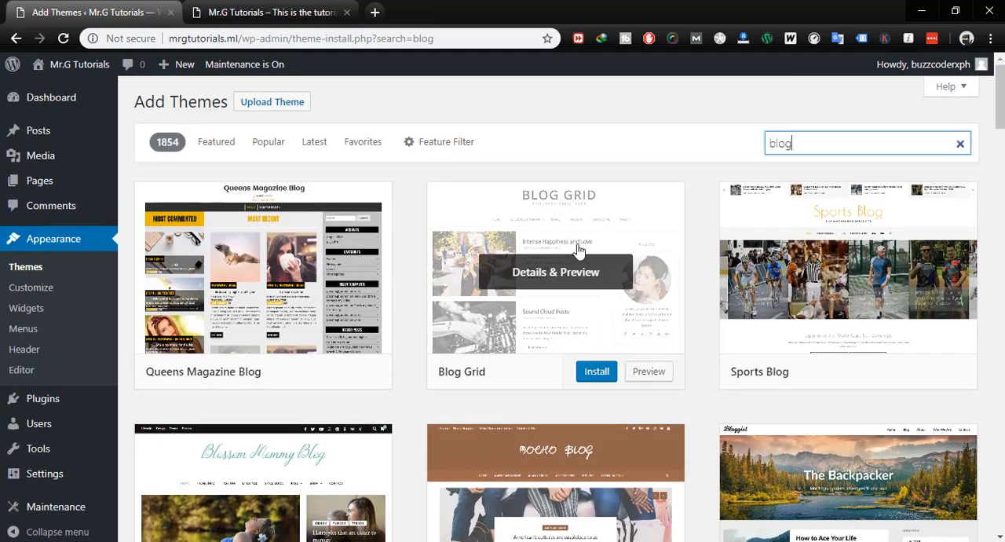
{"action": "left_click", "coordinate": [593, 371]}
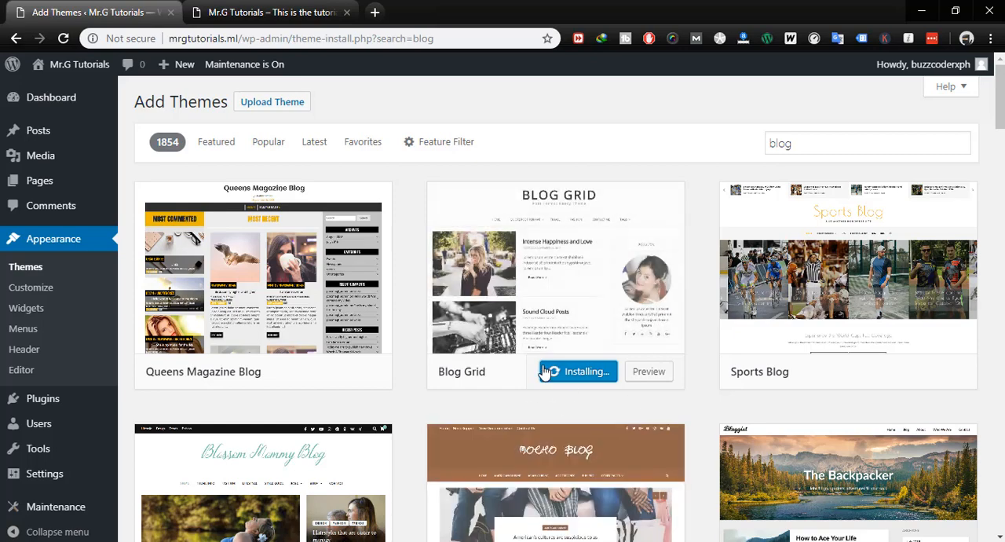
{"action": "scroll", "coordinate": [602, 413], "scroll_direction": "down", "scroll_amount": 1}
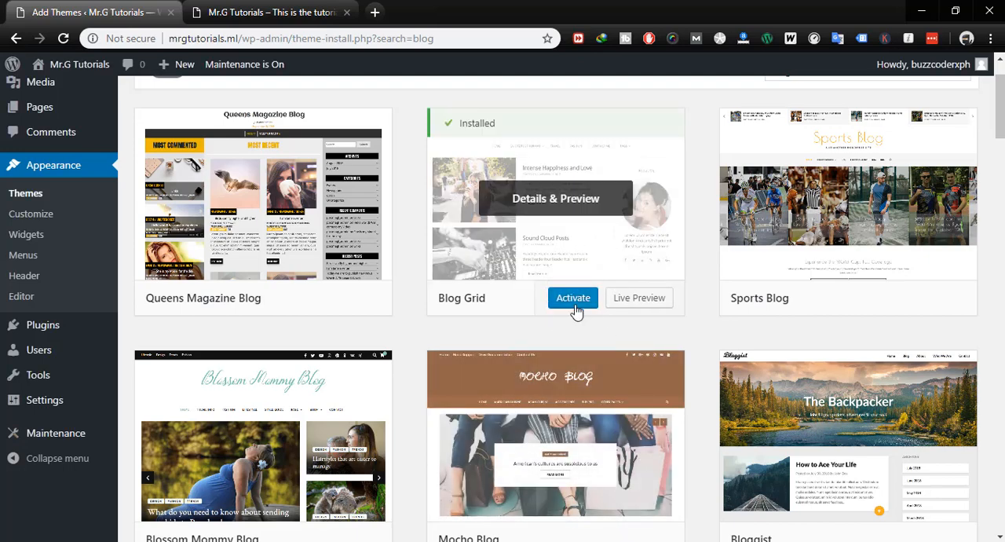
{"action": "left_click", "coordinate": [574, 302]}
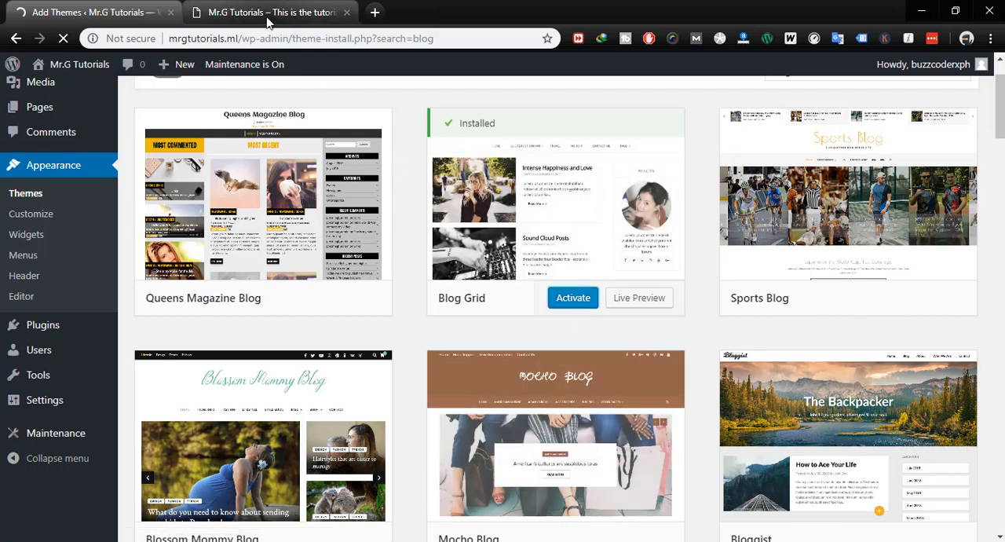
{"action": "left_click", "coordinate": [269, 11]}
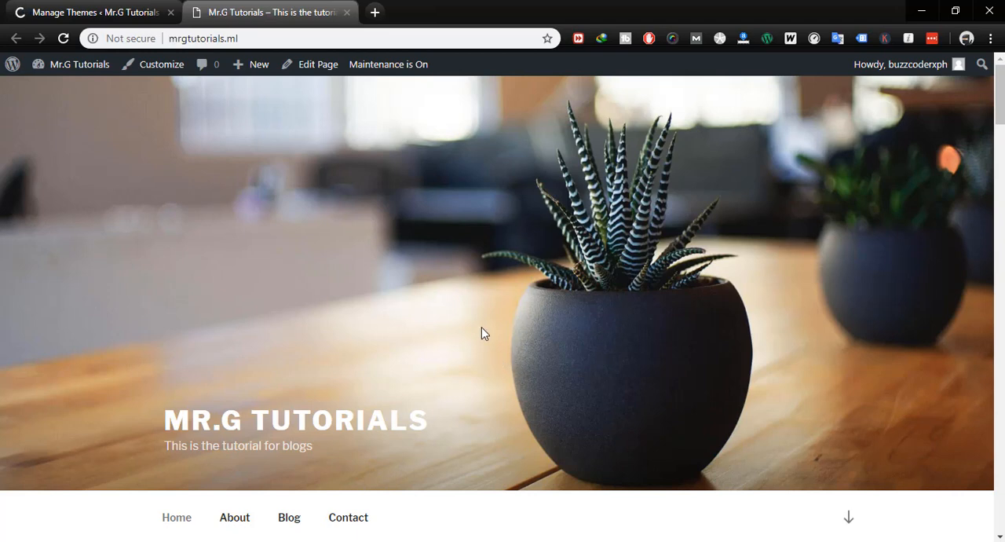
- Check the activated theme in the admin tab, then reload the live site and review its homepage from header to footer
{"action": "left_click", "coordinate": [115, 19]}
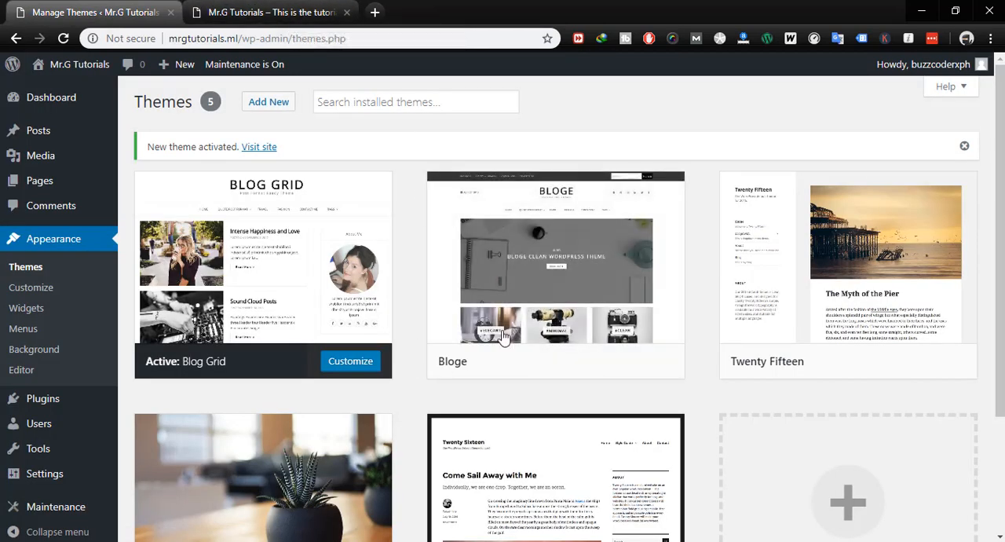
{"action": "mouse_move", "coordinate": [326, 276]}
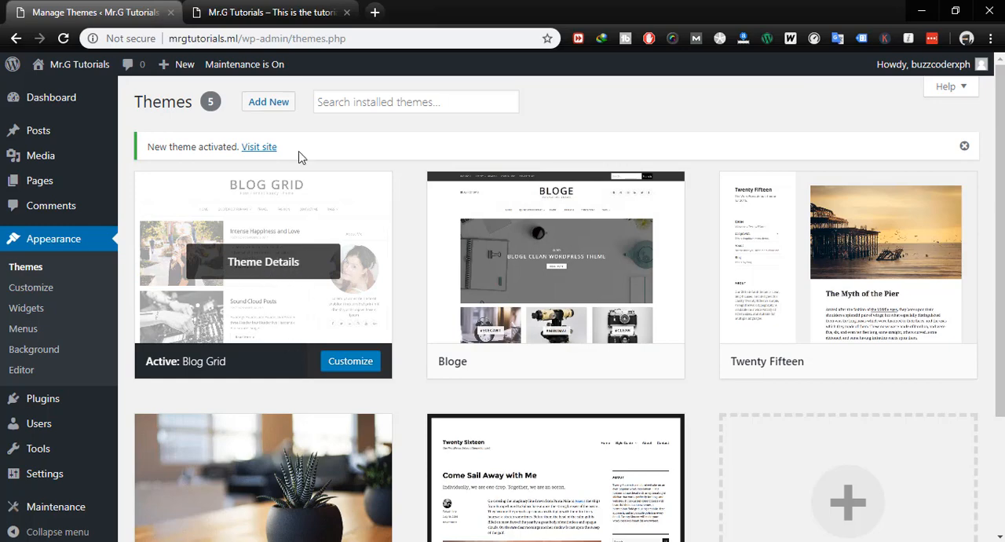
{"action": "left_click", "coordinate": [232, 14]}
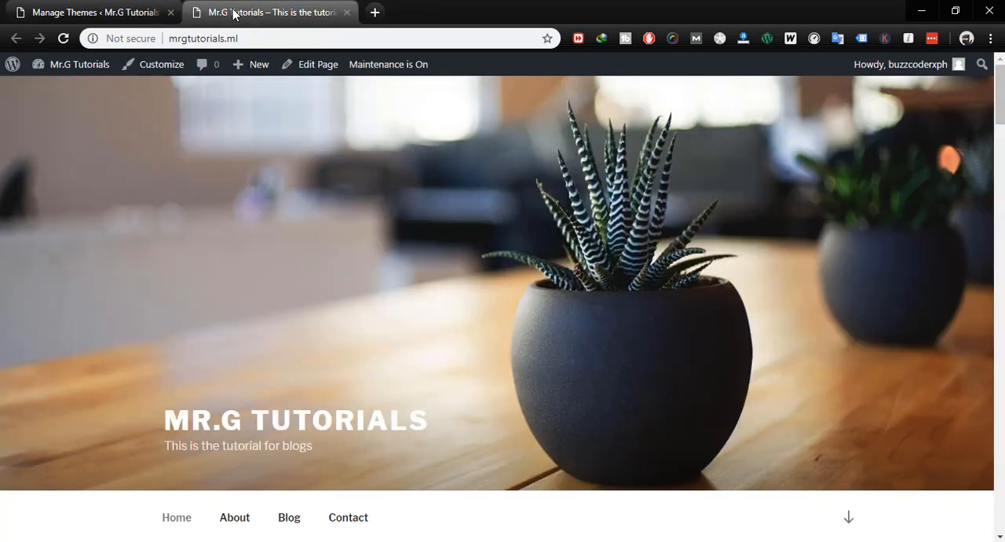
{"action": "key", "text": "F5"}
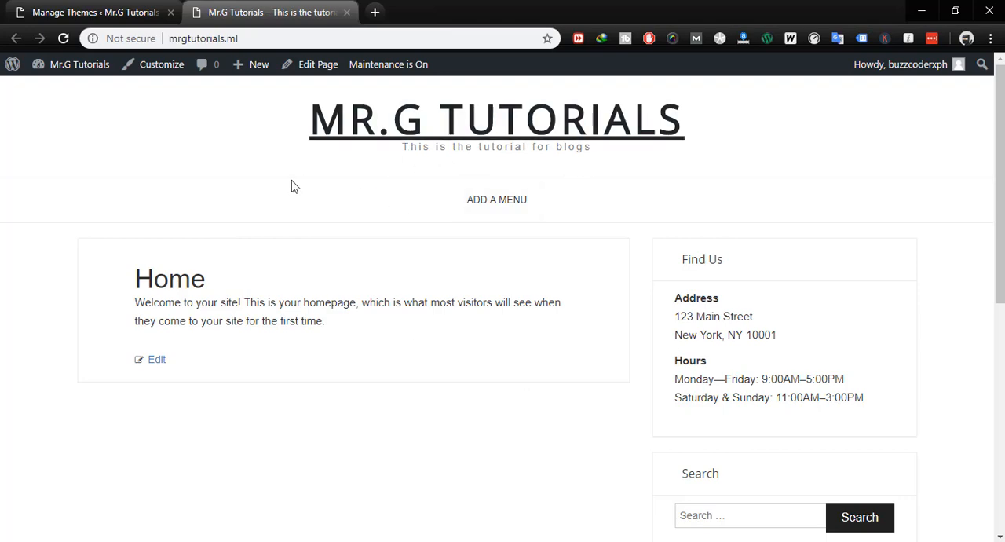
{"action": "scroll", "coordinate": [575, 348], "scroll_direction": "down", "scroll_amount": 5}
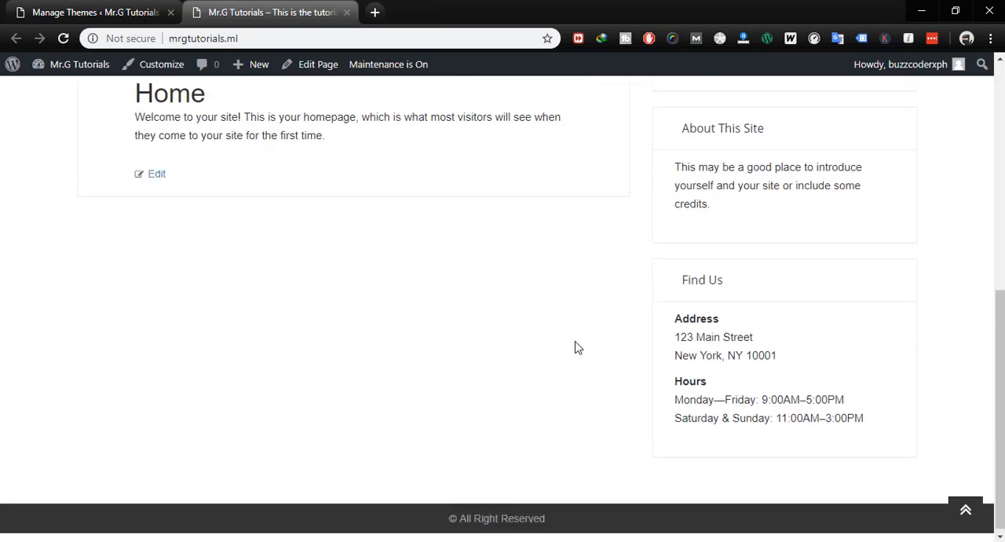
{"action": "scroll", "coordinate": [574, 348], "scroll_direction": "up", "scroll_amount": 3}
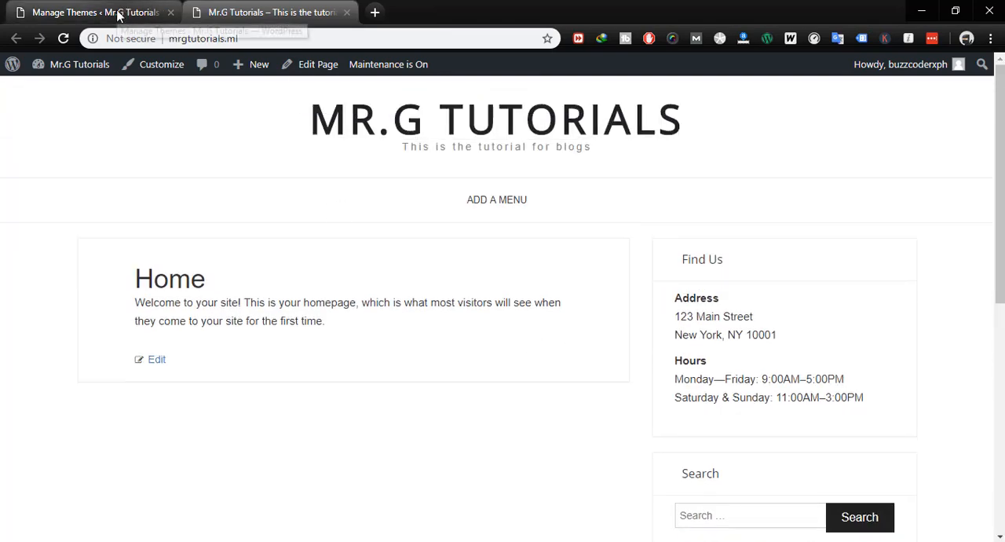
- Create and publish a new page titled "Welcome Page" from the admin dashboard's page list
{"action": "left_click", "coordinate": [118, 16]}
{"action": "mouse_move", "coordinate": [77, 184]}
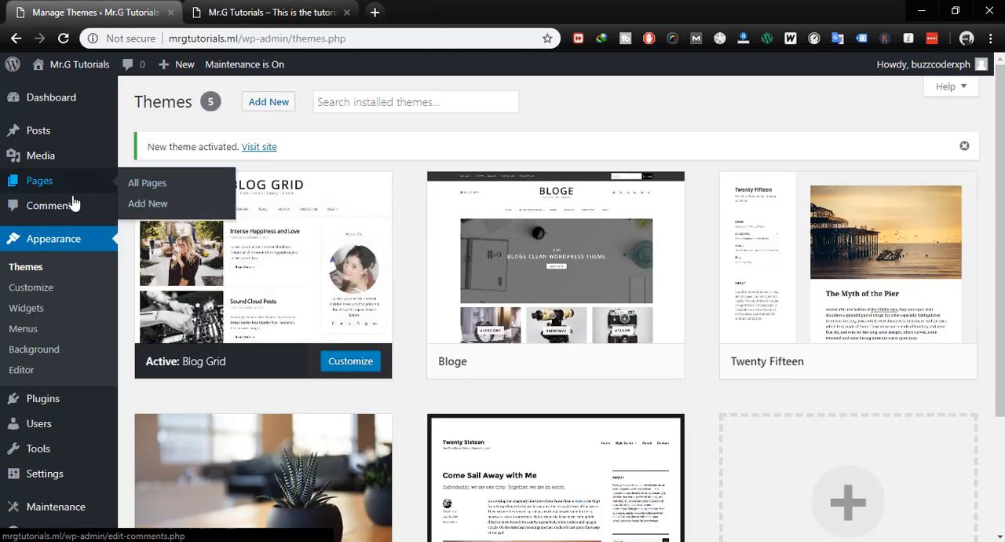
{"action": "left_click", "coordinate": [154, 189]}
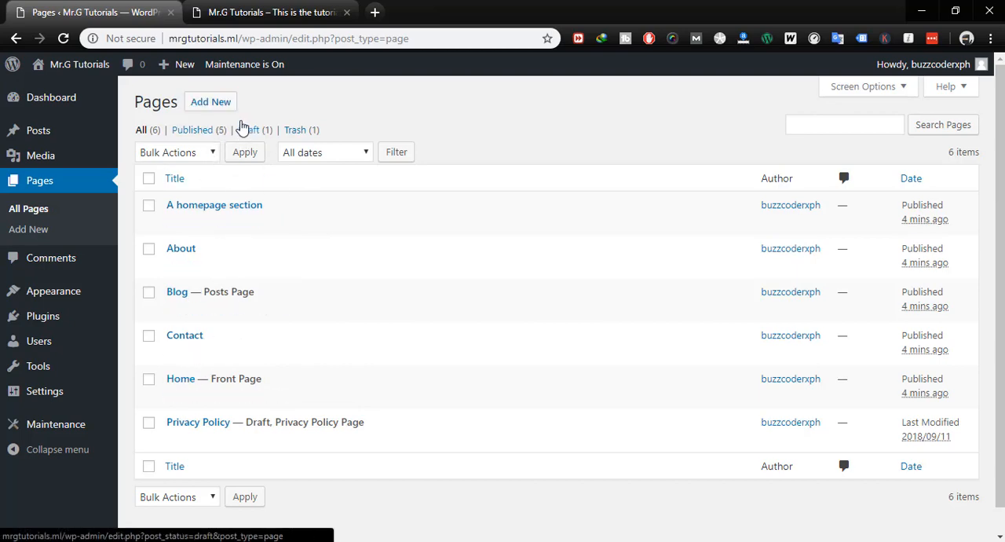
{"action": "left_click", "coordinate": [213, 107]}
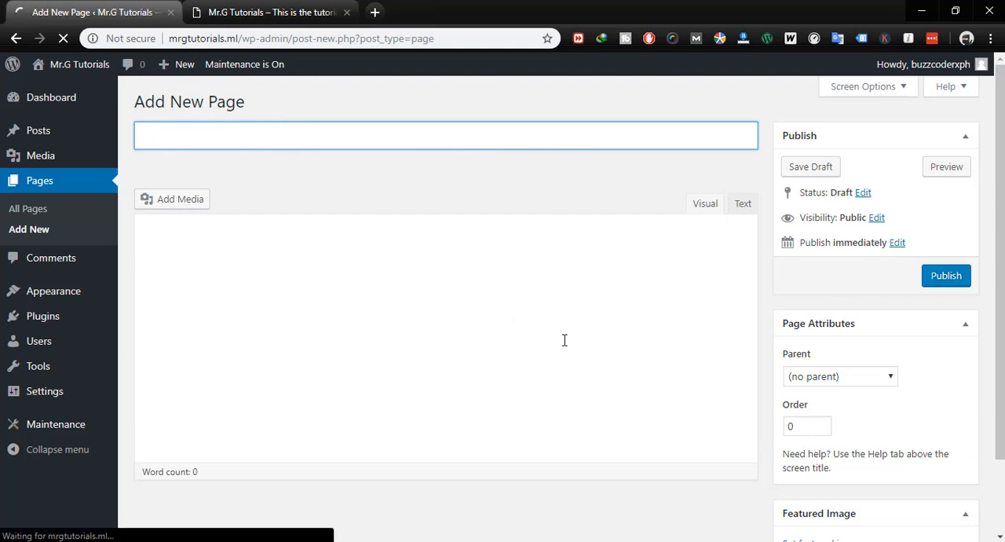
{"action": "type", "text": "Welcome P"}
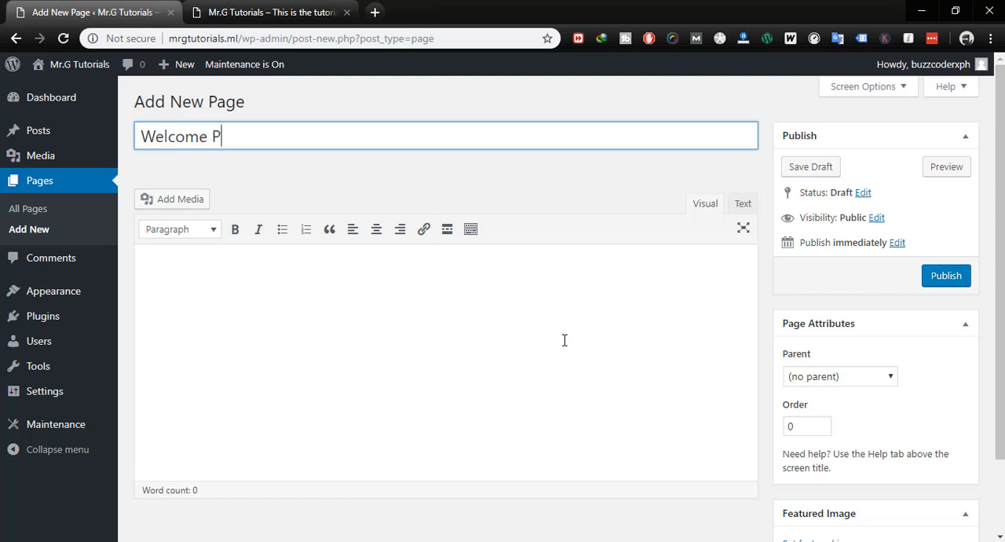
{"action": "type", "text": "age"}
{"action": "left_click", "coordinate": [953, 276]}
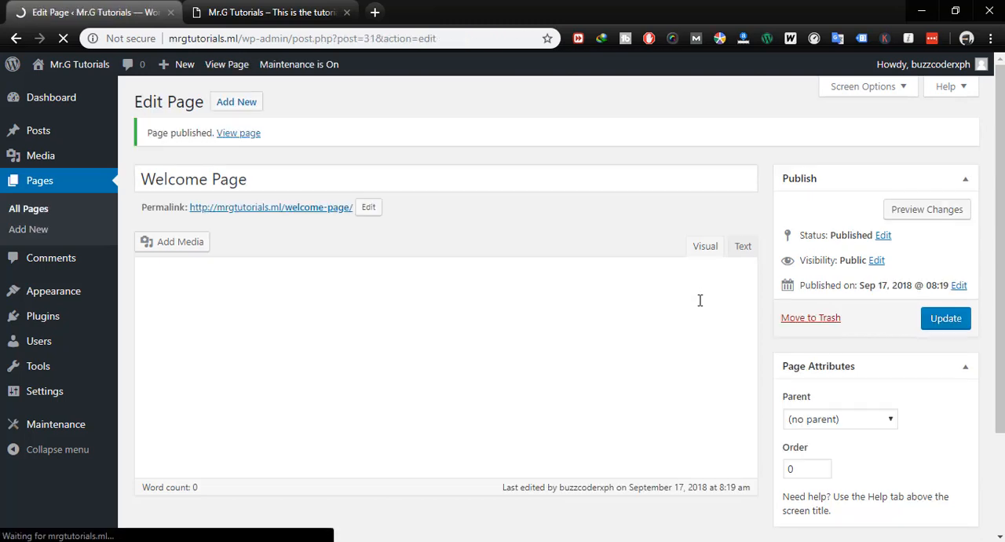
- Review the list of all pages and return to the live site's browser tab
{"action": "left_click", "coordinate": [43, 210]}
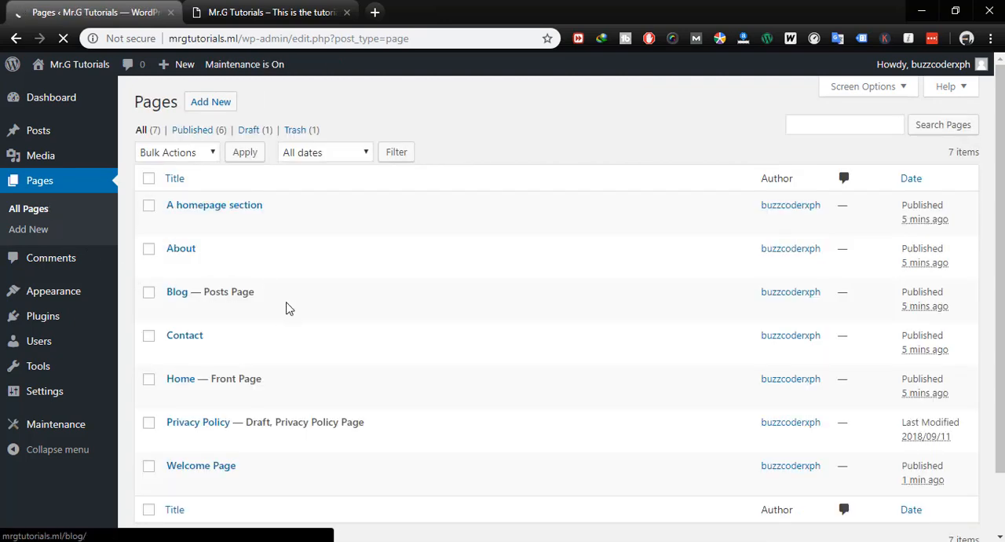
{"action": "scroll", "coordinate": [285, 305], "scroll_direction": "down", "scroll_amount": 1}
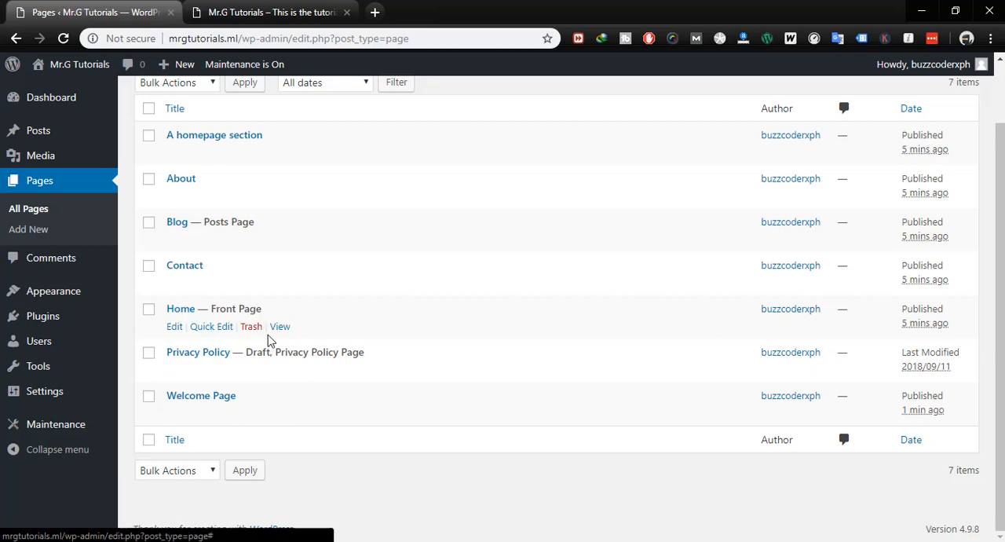
{"action": "left_click", "coordinate": [266, 12]}
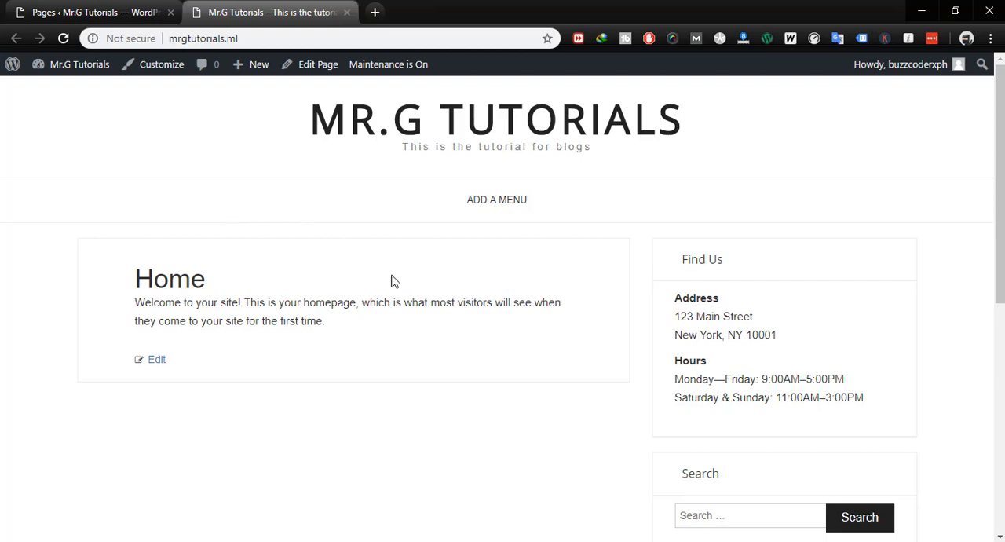
- Customize the homepage settings to use Welcome Page as the static homepage, publish the change and close the customizer
{"action": "left_click", "coordinate": [150, 69]}
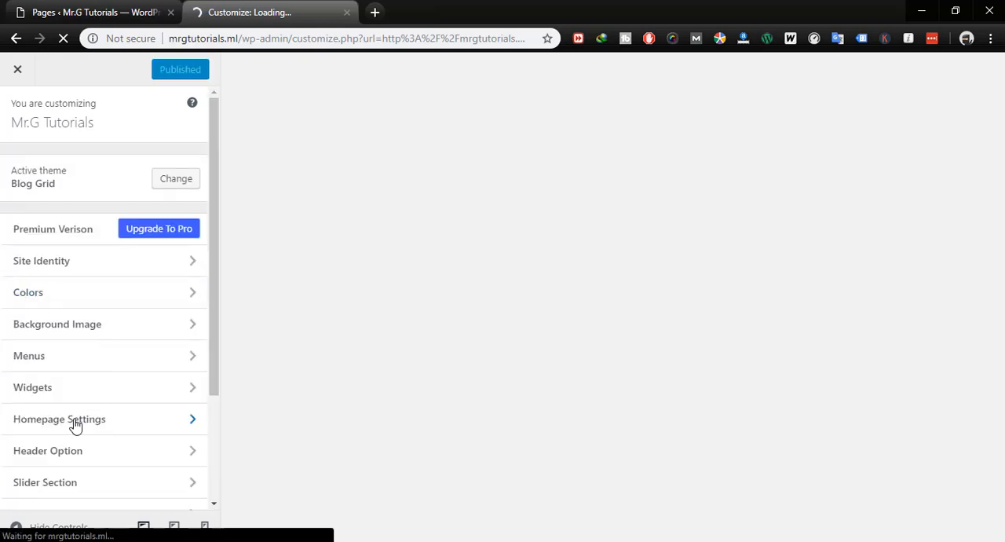
{"action": "left_click", "coordinate": [69, 419]}
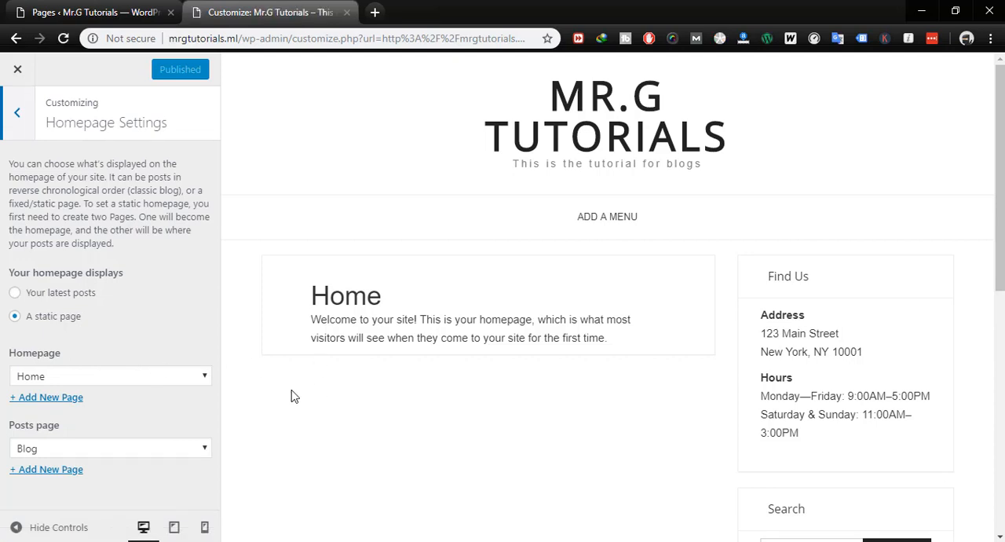
{"action": "left_click", "coordinate": [126, 378]}
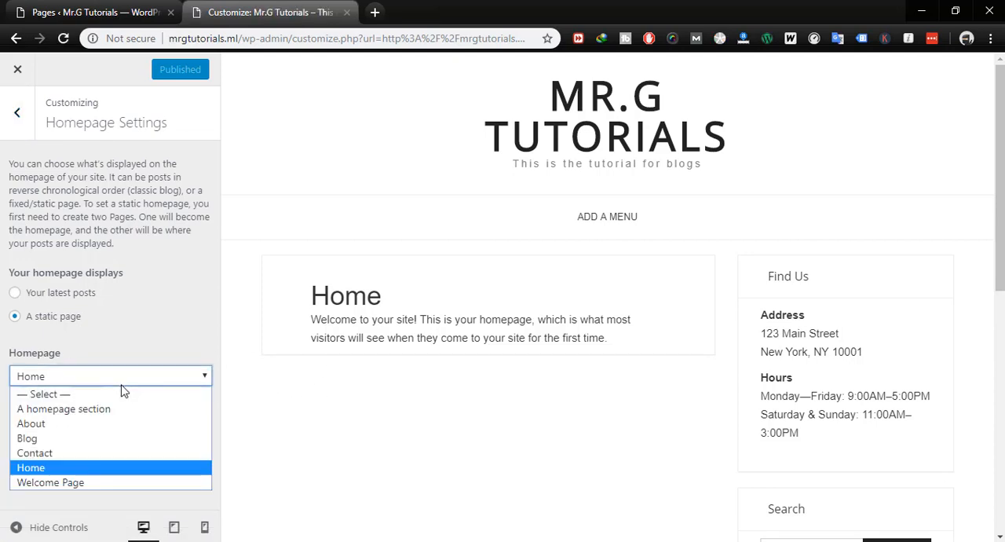
{"action": "left_click", "coordinate": [73, 487]}
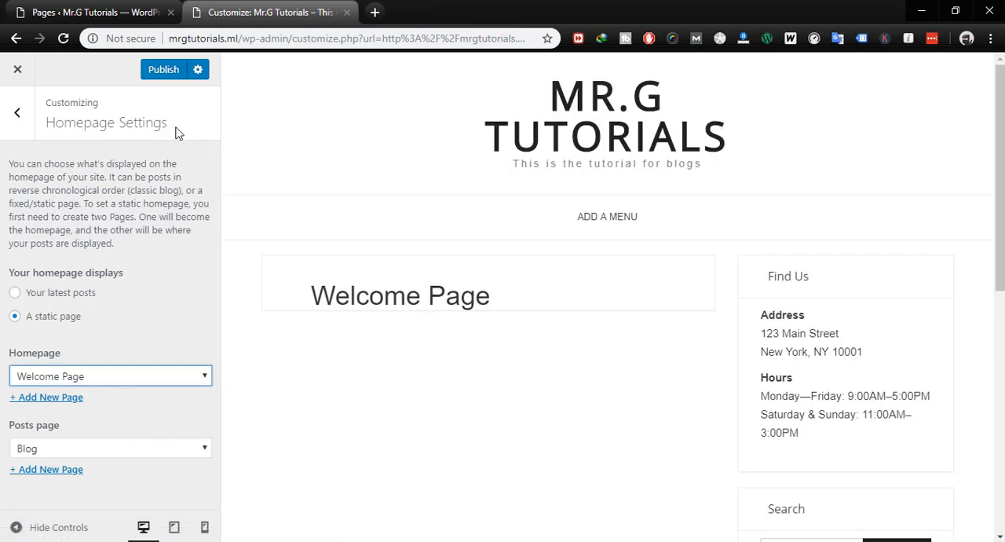
{"action": "left_click", "coordinate": [168, 71]}
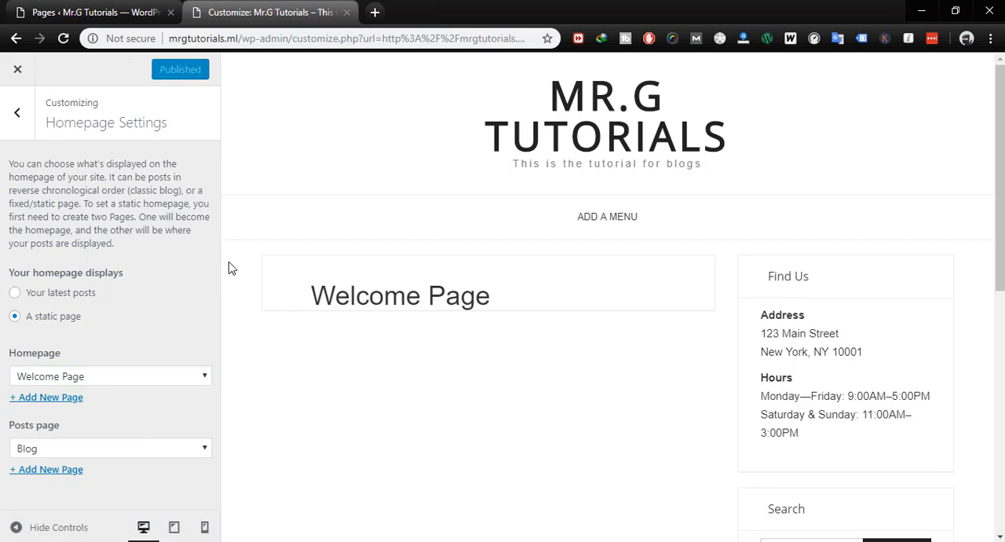
{"action": "left_click", "coordinate": [17, 70]}
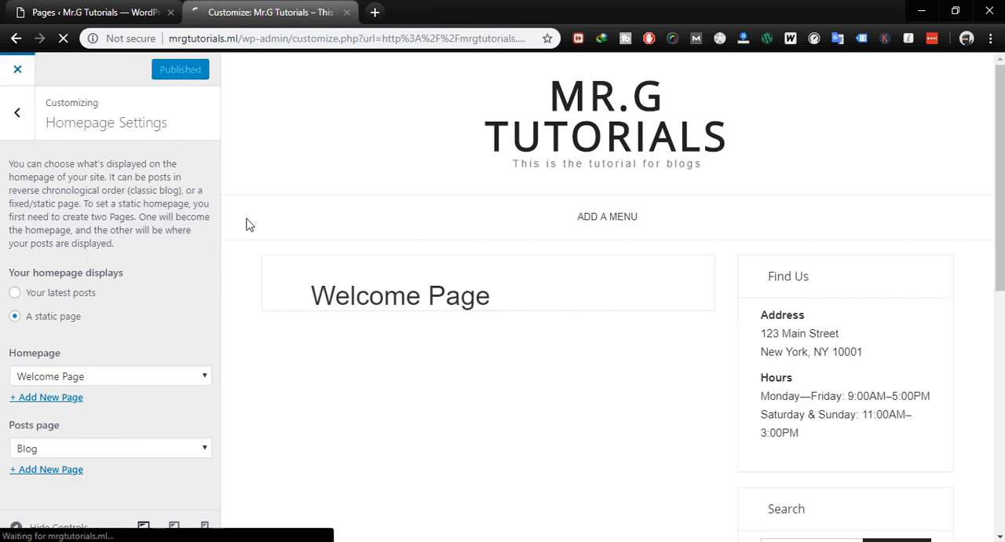
- Search Google for "lorem ipsum" in a new browser tab and open the lipsum.com result
{"action": "left_click", "coordinate": [375, 13]}
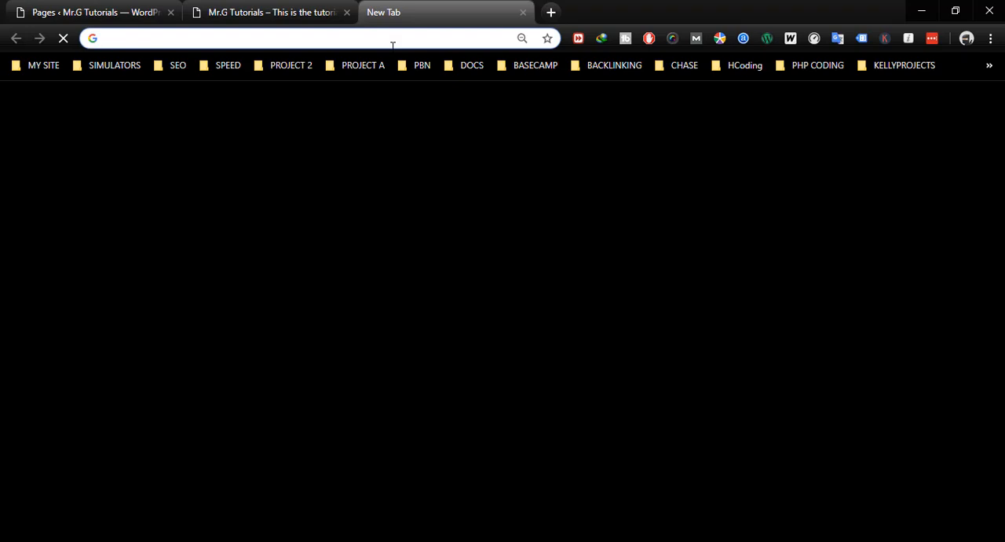
{"action": "type", "text": "lorem ei"}
{"action": "key", "text": "BackSpace"}
{"action": "key", "text": "BackSpace"}
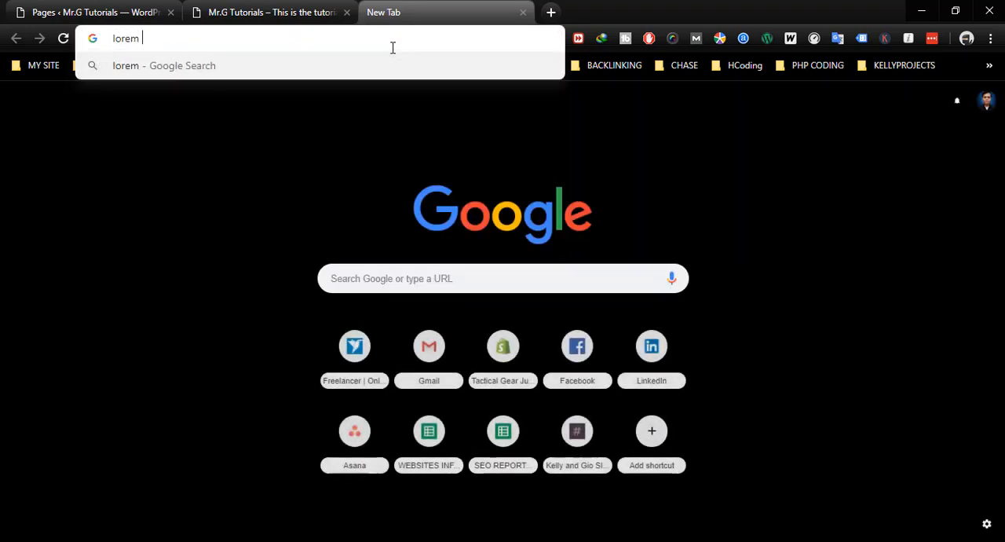
{"action": "type", "text": "ipsum"}
{"action": "key", "text": "Return"}
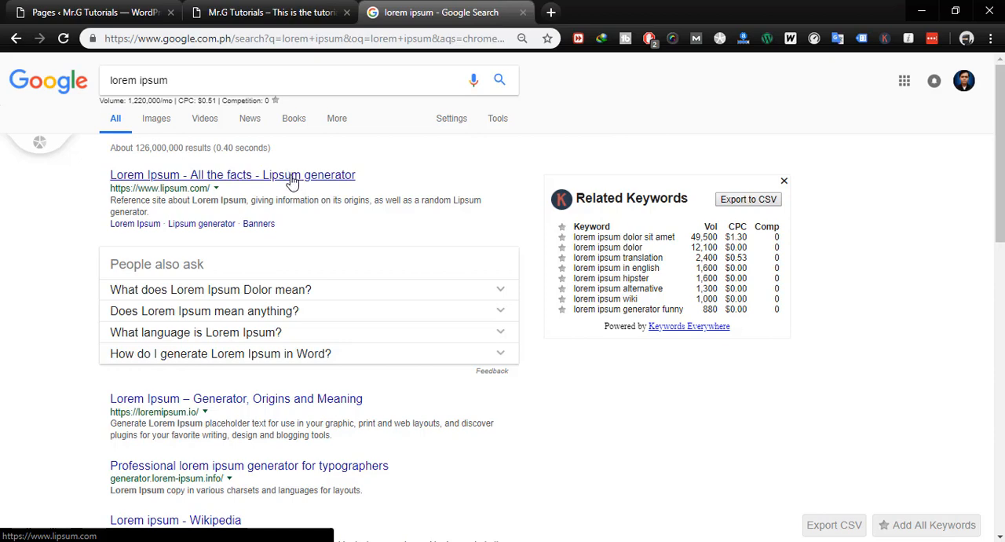
{"action": "left_click", "coordinate": [206, 176]}
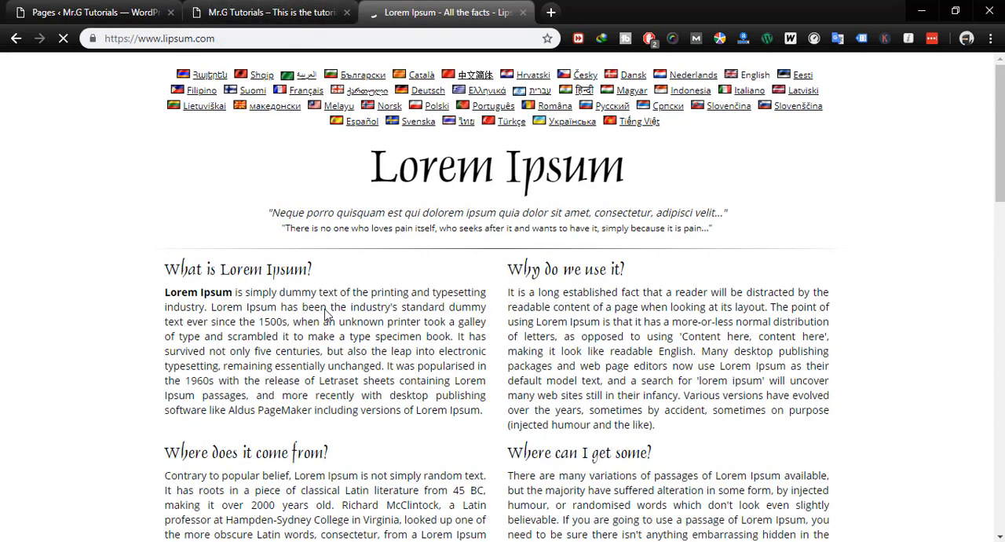
- Return to the live site and examine the new homepage layout and its sidebar widgets
{"action": "left_click", "coordinate": [267, 16]}
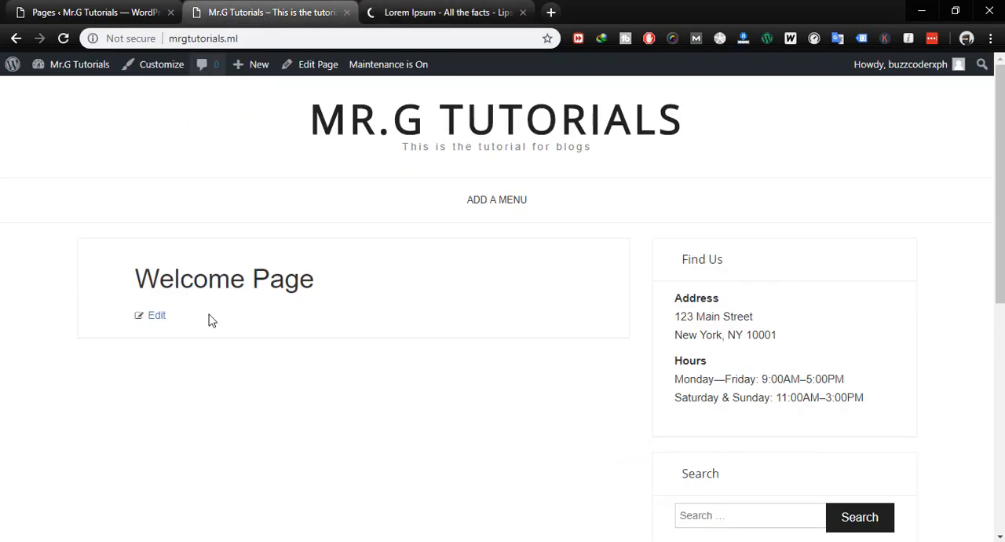
{"action": "scroll", "coordinate": [762, 353], "scroll_direction": "down", "scroll_amount": 3}
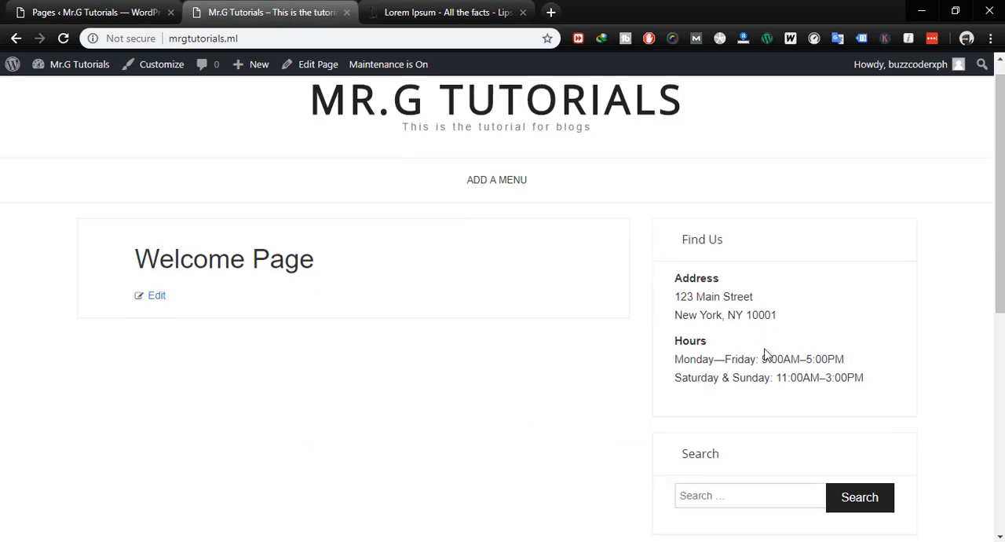
{"action": "scroll", "coordinate": [767, 349], "scroll_direction": "up", "scroll_amount": 6}
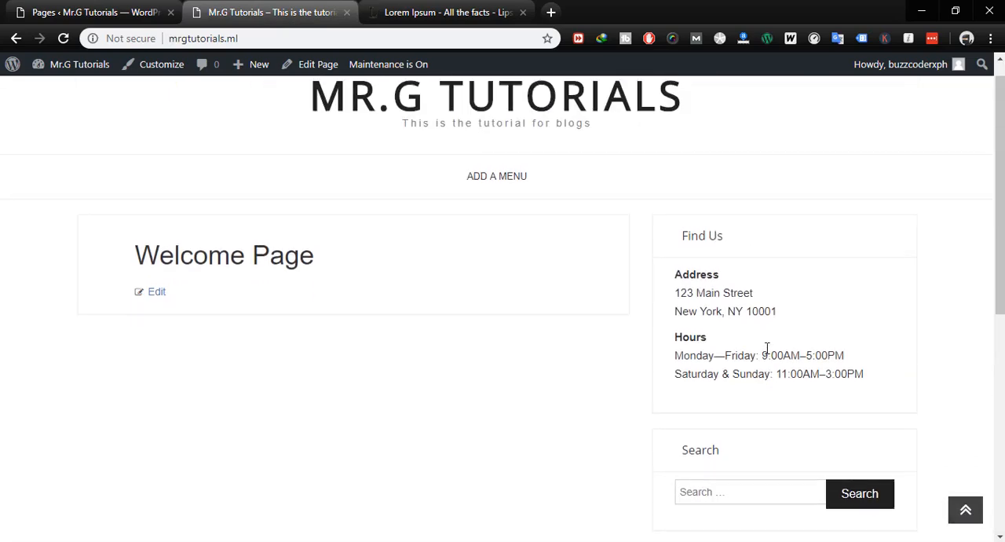
{"action": "scroll", "coordinate": [767, 351], "scroll_direction": "down", "scroll_amount": 5}
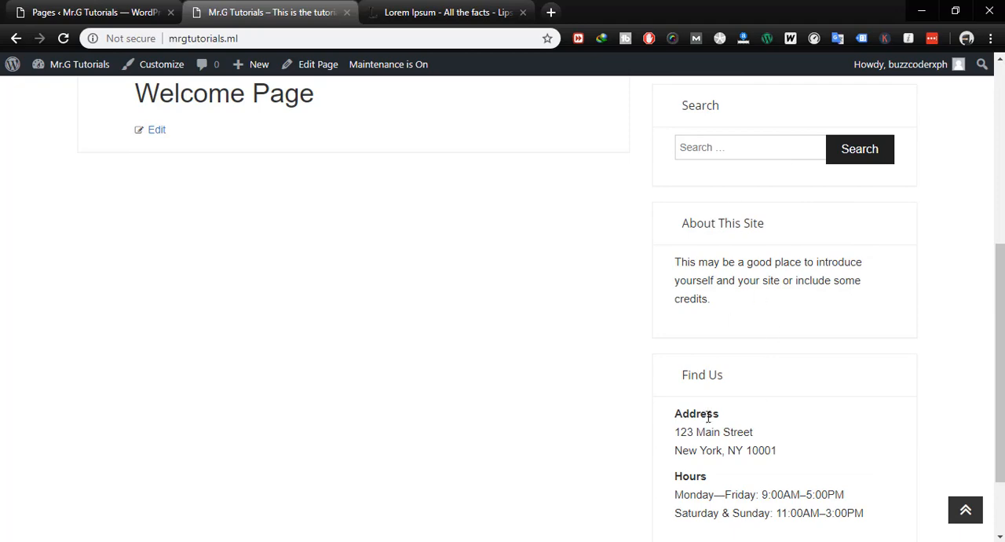
{"action": "scroll", "coordinate": [712, 421], "scroll_direction": "up", "scroll_amount": 5}
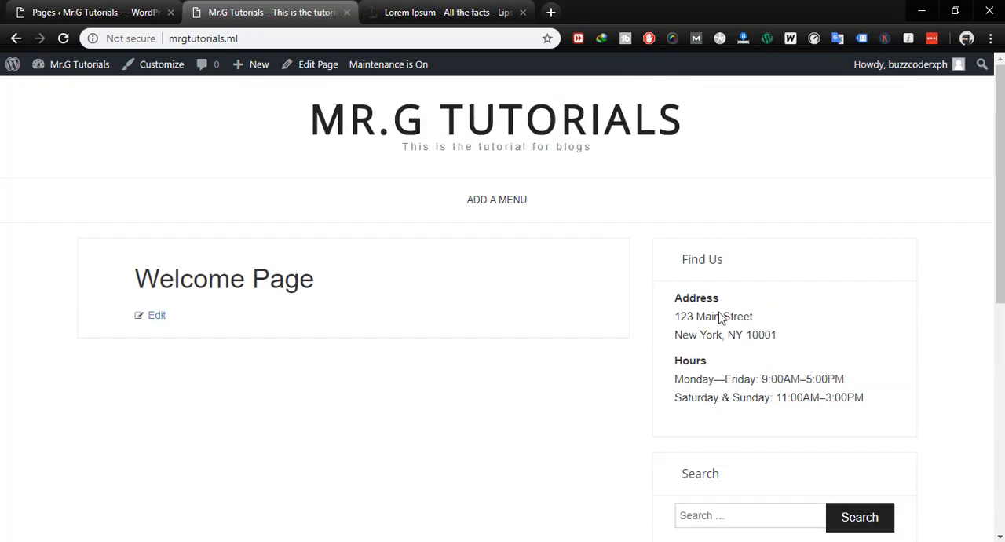
{"action": "scroll", "coordinate": [718, 316], "scroll_direction": "down", "scroll_amount": 3}
{"action": "scroll", "coordinate": [500, 258], "scroll_direction": "up", "scroll_amount": 3}
- Open the Welcome Page for editing and look over its content editor, page attributes and featured image options
{"action": "left_click", "coordinate": [304, 68]}
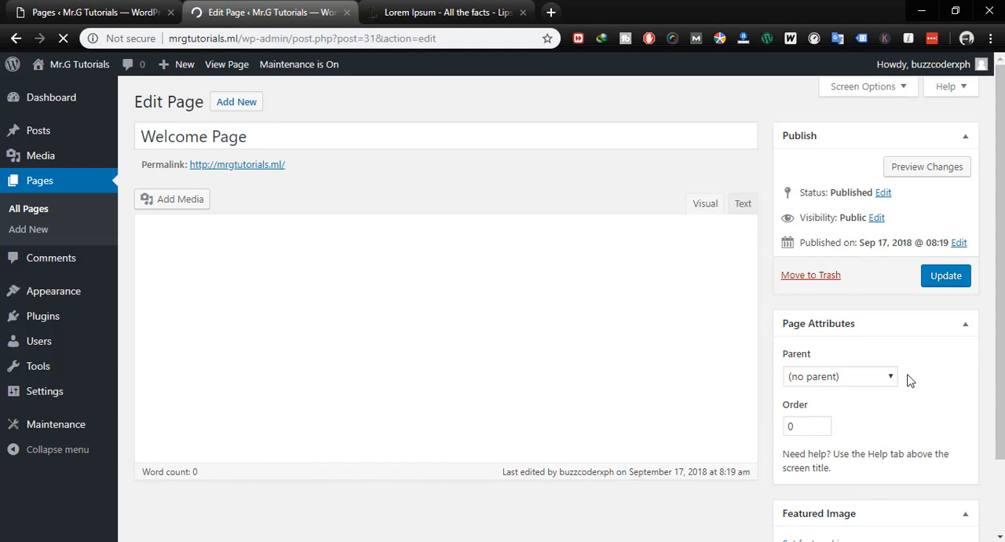
{"action": "scroll", "coordinate": [909, 380], "scroll_direction": "down", "scroll_amount": 2}
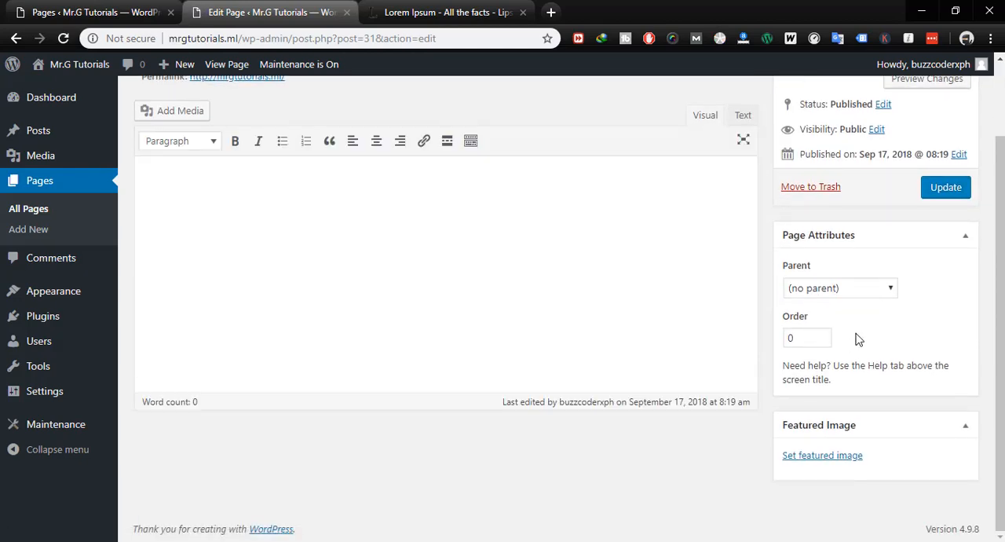
{"action": "scroll", "coordinate": [902, 353], "scroll_direction": "up", "scroll_amount": 2}
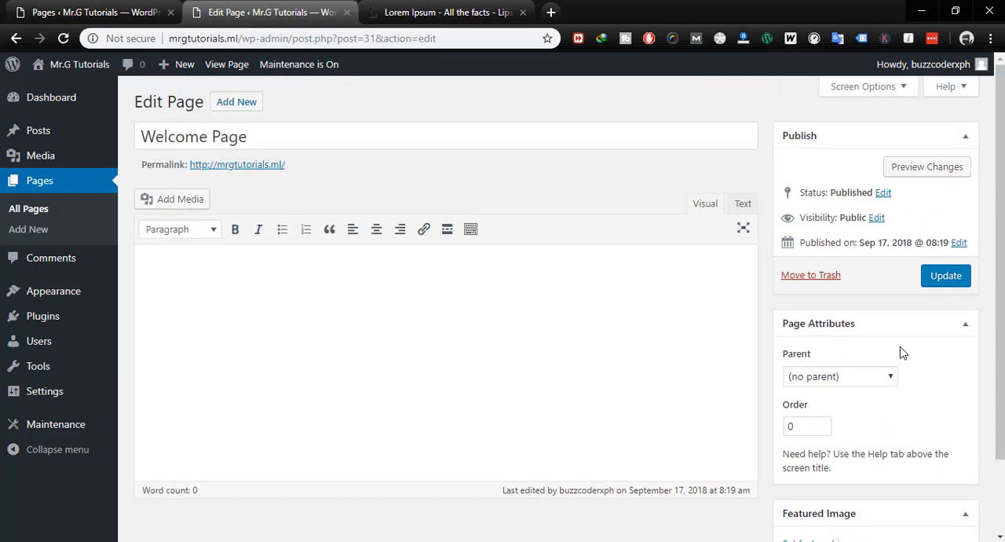
{"action": "scroll", "coordinate": [908, 352], "scroll_direction": "down", "scroll_amount": 2}
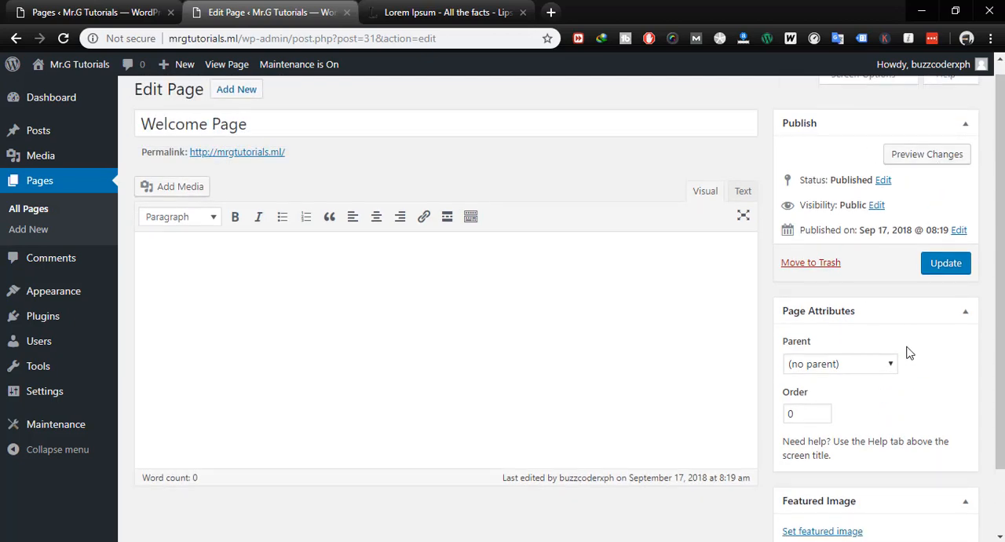
{"action": "scroll", "coordinate": [487, 364], "scroll_direction": "up", "scroll_amount": 2}
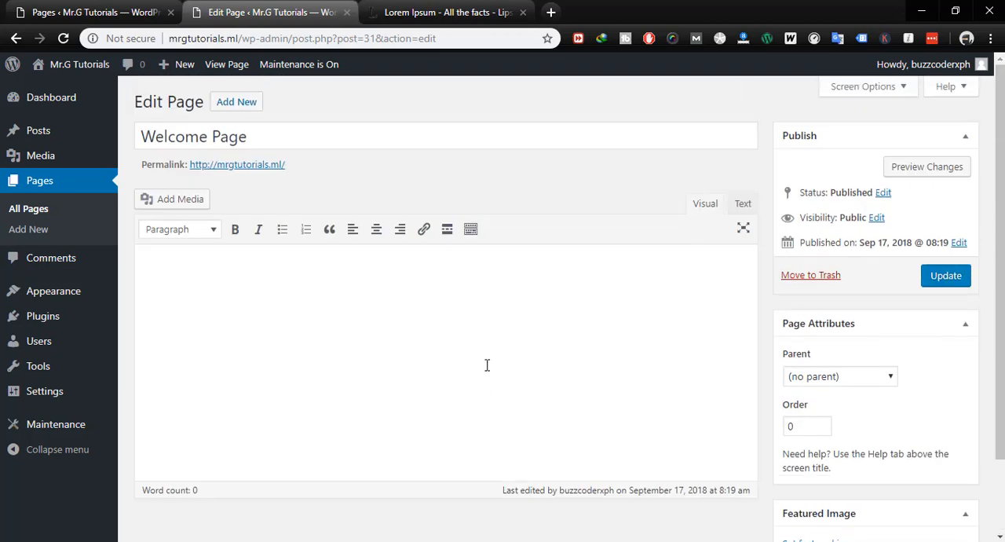
- Search the plugin directory for elementor
{"action": "mouse_move", "coordinate": [36, 321]}
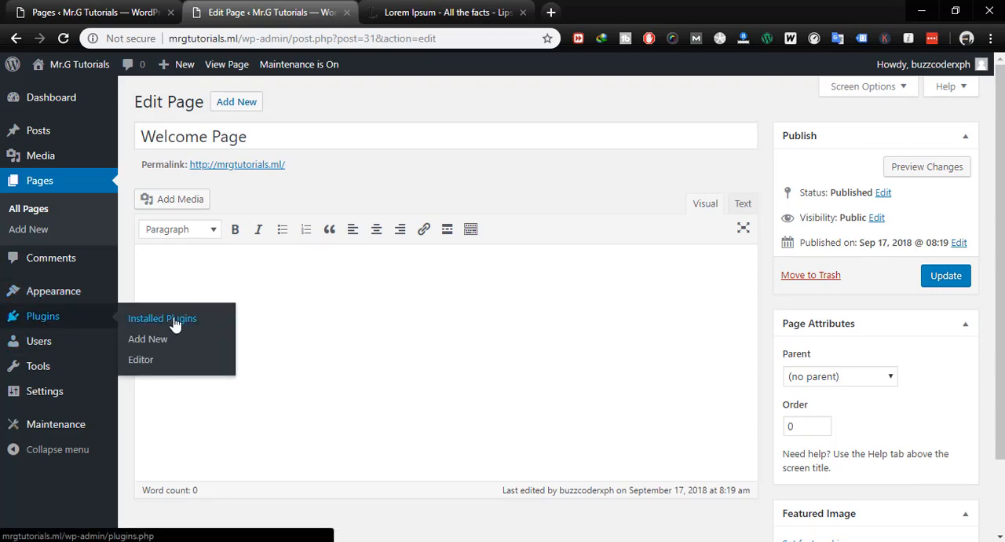
{"action": "left_click", "coordinate": [153, 344]}
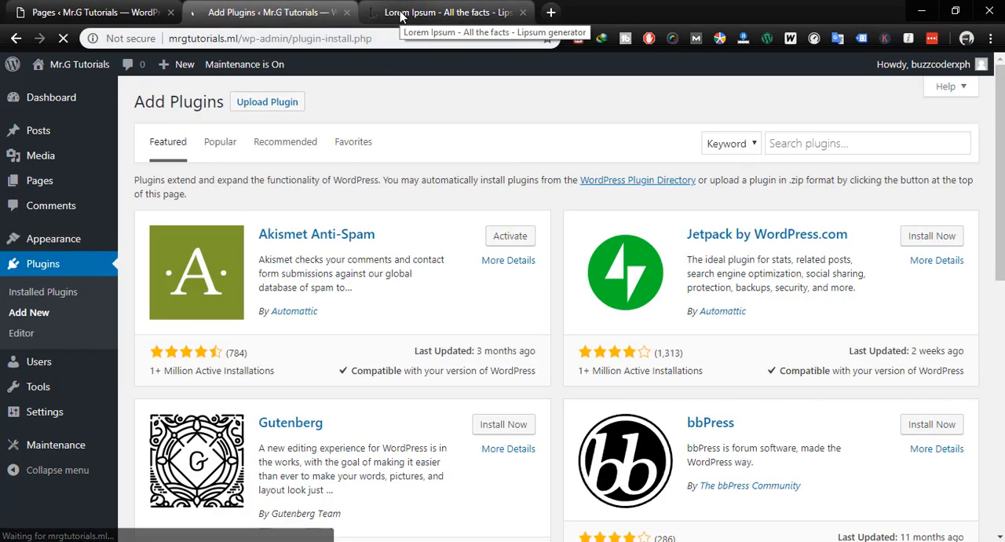
{"action": "left_click", "coordinate": [802, 143]}
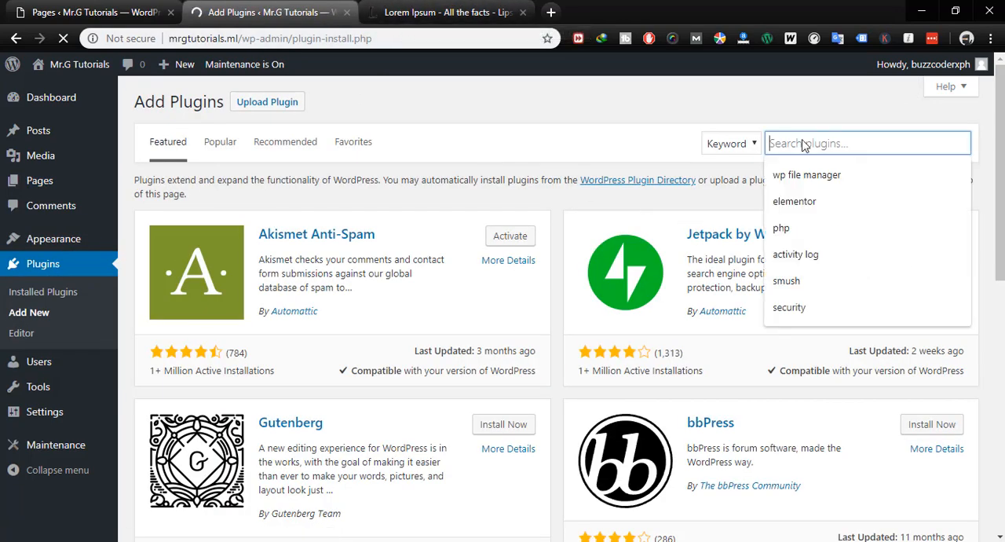
{"action": "type", "text": "elemo"}
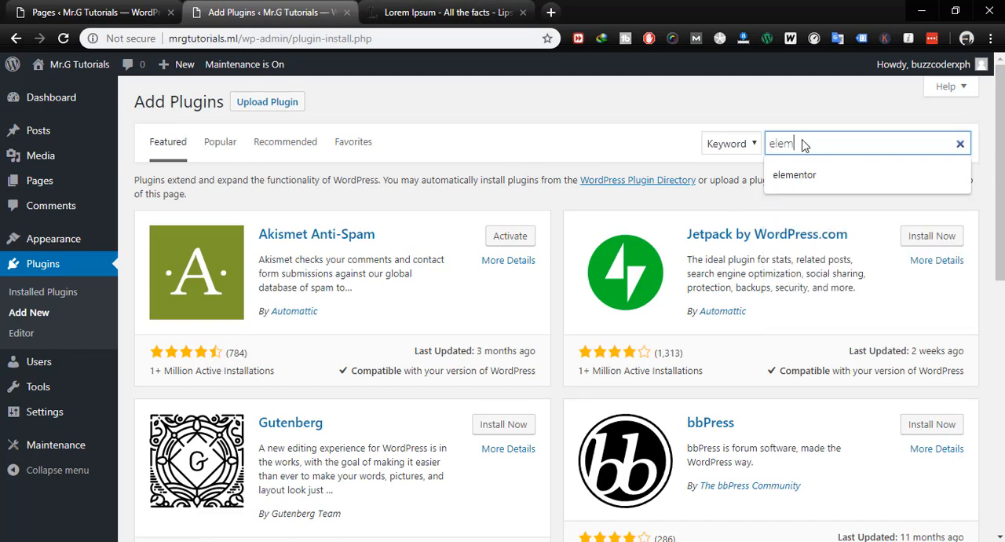
{"action": "key", "text": "BackSpace"}
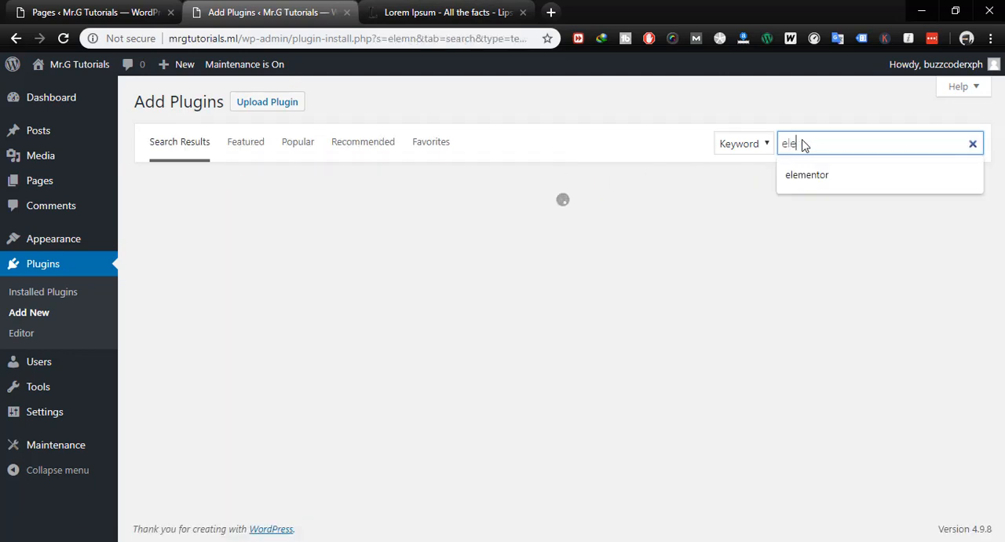
{"action": "type", "text": "mentor"}
{"action": "key", "text": "Return"}
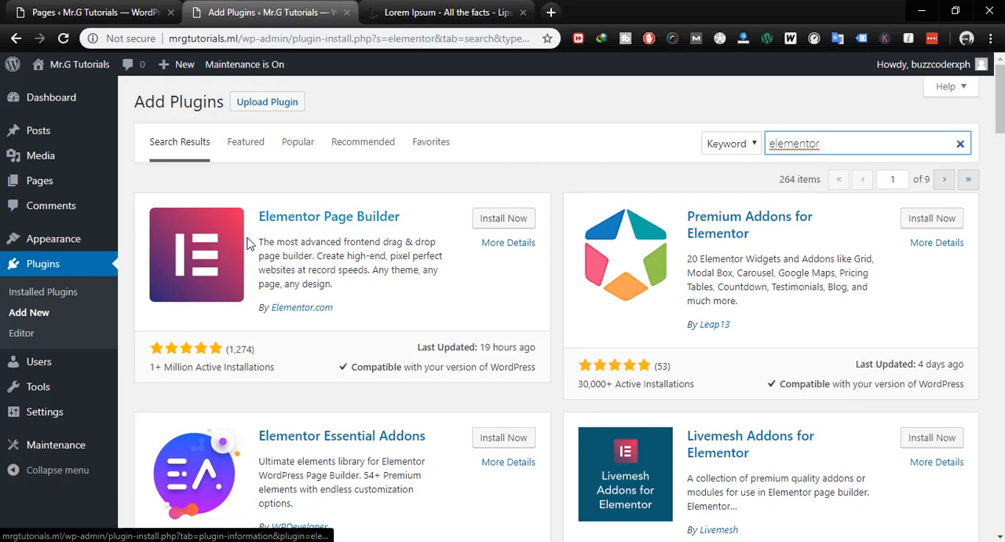
- Install and activate the Elementor Page Builder plugin
{"action": "left_click", "coordinate": [506, 218]}
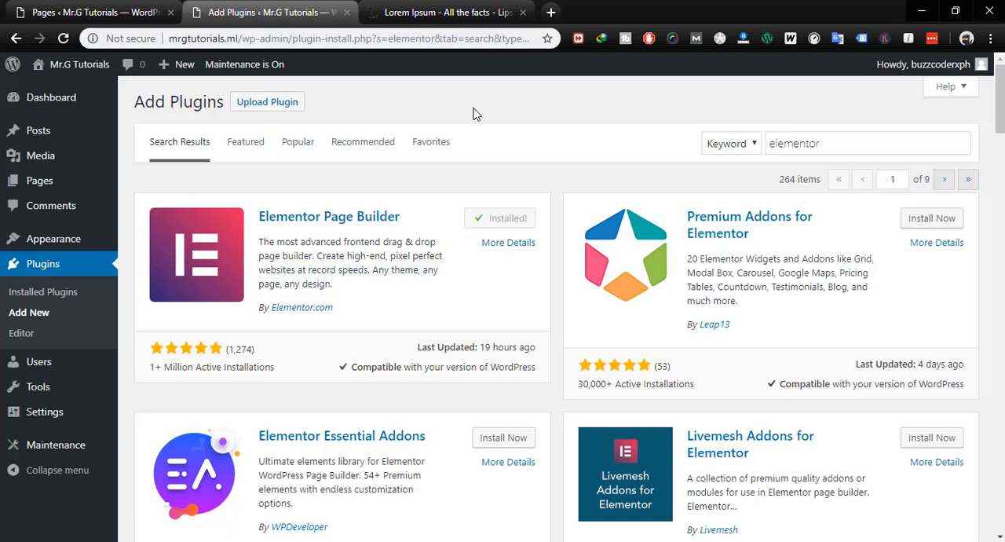
{"action": "left_click", "coordinate": [509, 223]}
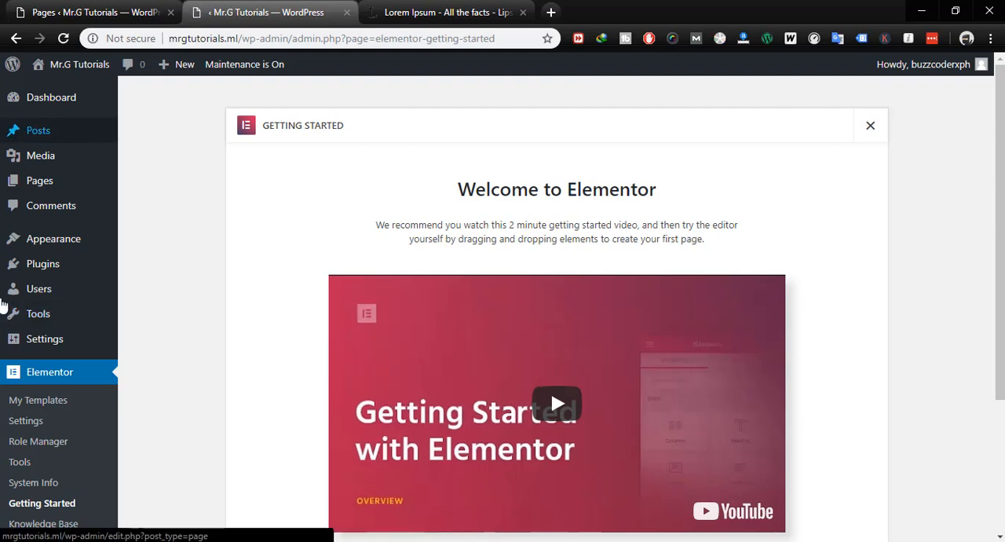
{"action": "scroll", "coordinate": [307, 283], "scroll_direction": "down", "scroll_amount": 3}
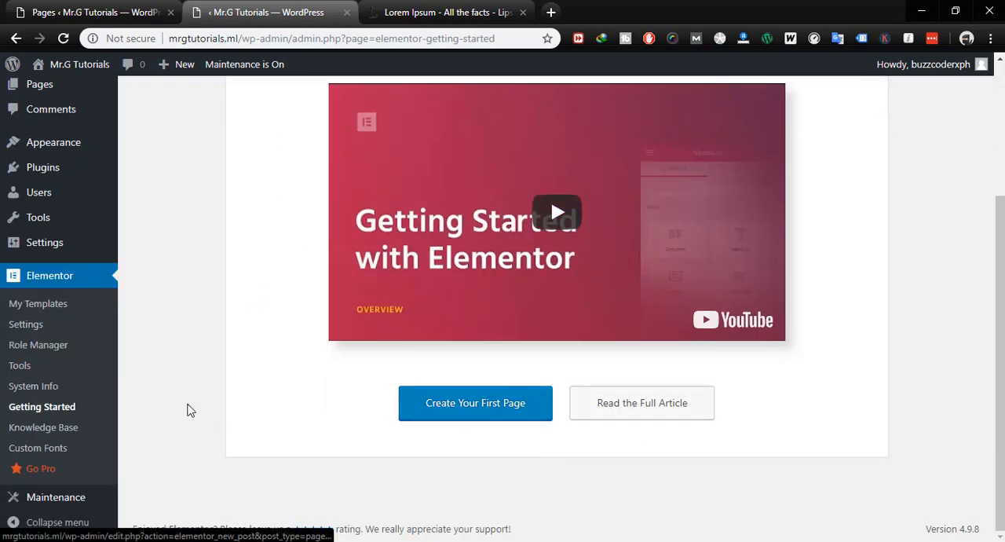
{"action": "scroll", "coordinate": [197, 353], "scroll_direction": "up", "scroll_amount": 3}
- Open the Welcome Page from the pages list in the Elementor editor and look over its layout
{"action": "mouse_move", "coordinate": [54, 190]}
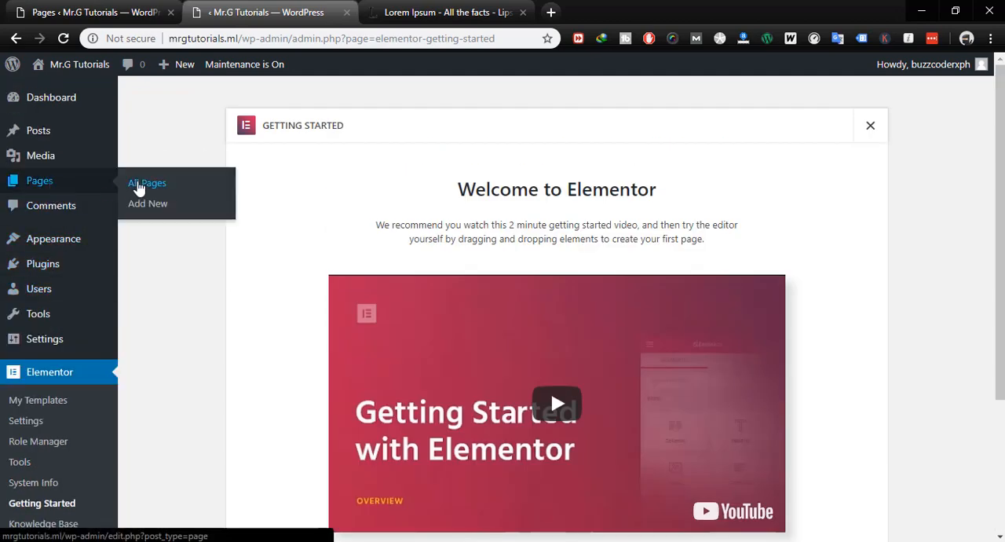
{"action": "left_click", "coordinate": [140, 185]}
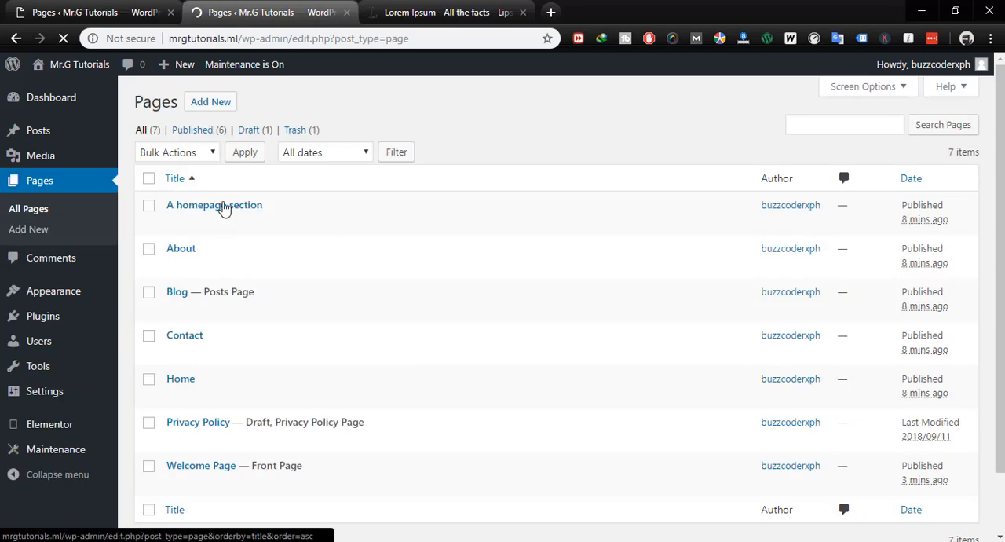
{"action": "scroll", "coordinate": [238, 482], "scroll_direction": "down", "scroll_amount": 1}
{"action": "scroll", "coordinate": [204, 440], "scroll_direction": "down", "scroll_amount": 1}
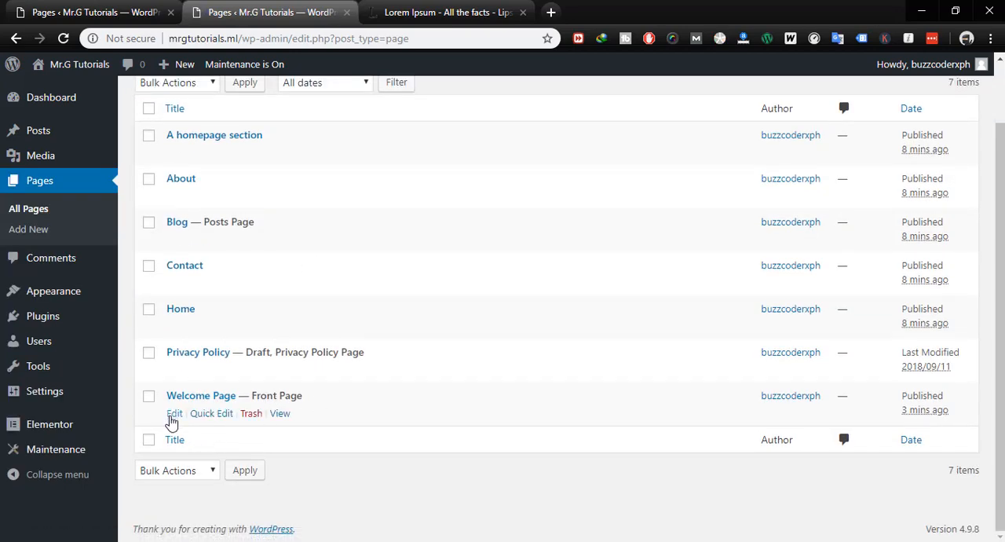
{"action": "left_click", "coordinate": [171, 416]}
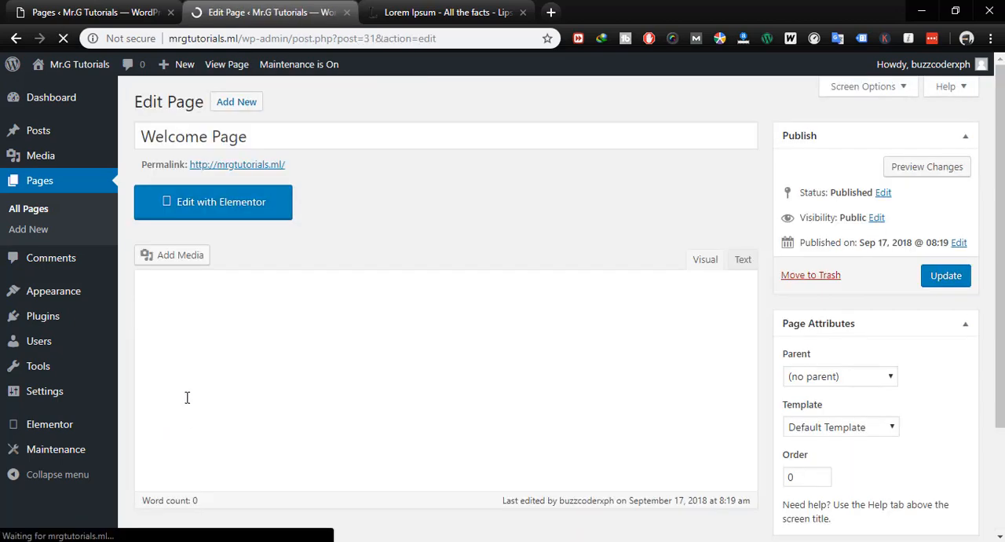
{"action": "left_click", "coordinate": [241, 206]}
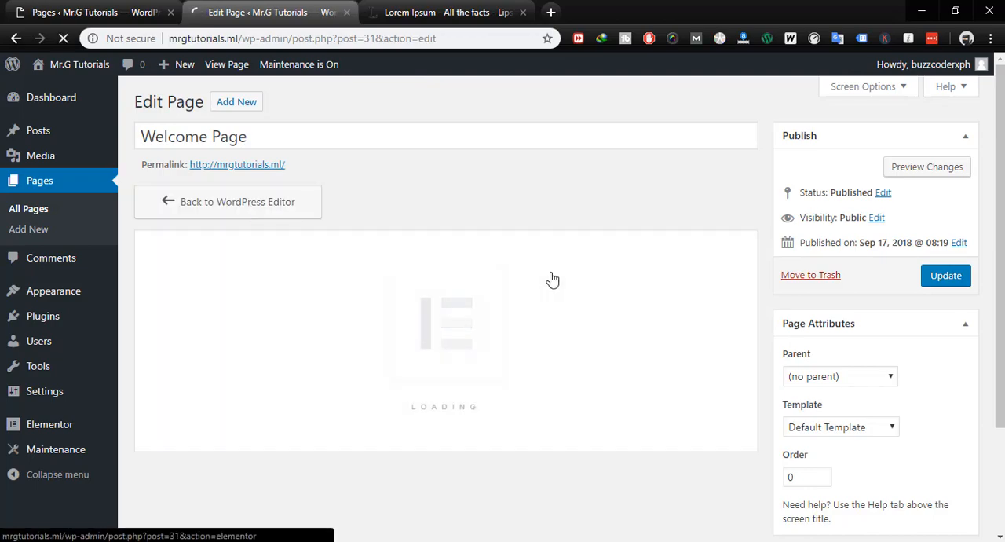
{"action": "left_click", "coordinate": [449, 15]}
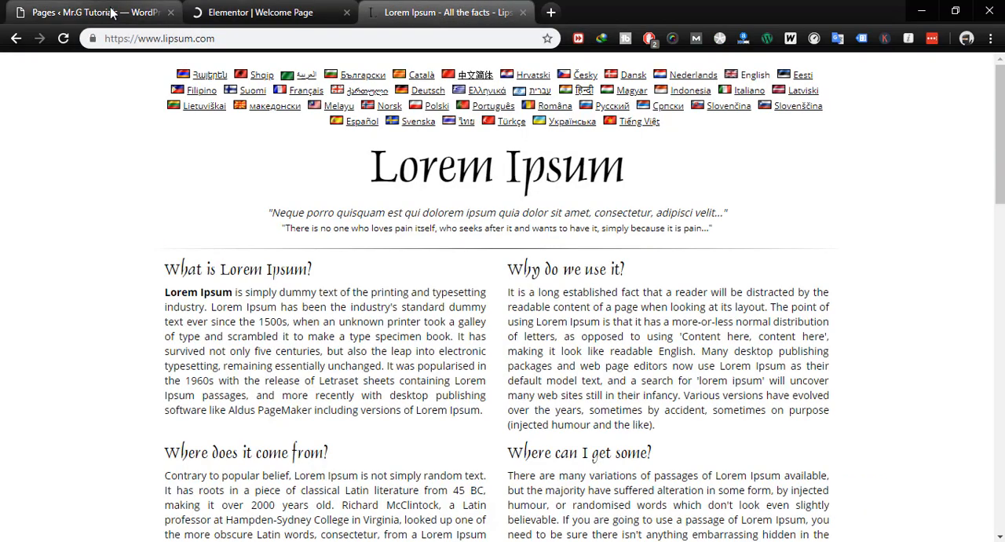
{"action": "left_click", "coordinate": [110, 12]}
{"action": "left_click", "coordinate": [259, 13]}
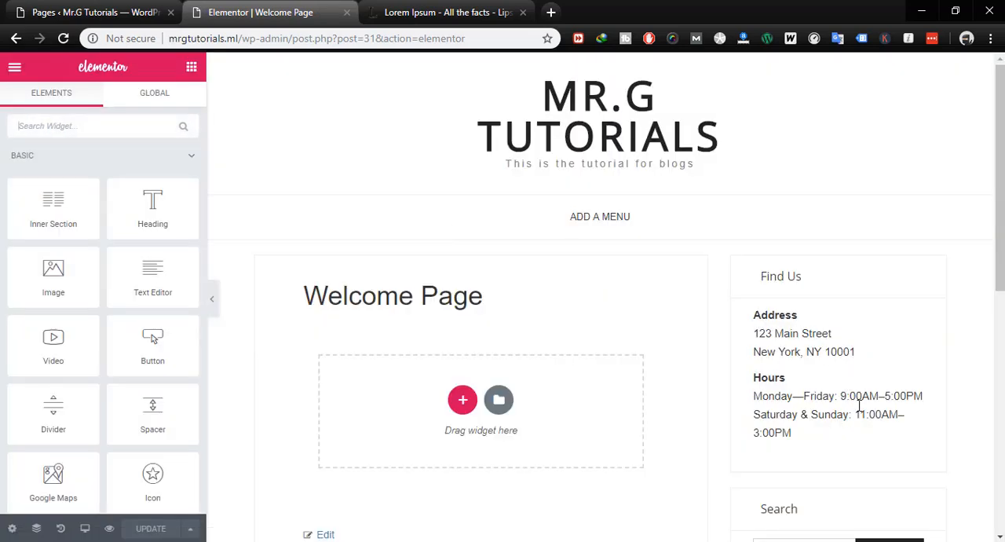
{"action": "scroll", "coordinate": [844, 448], "scroll_direction": "down", "scroll_amount": 3}
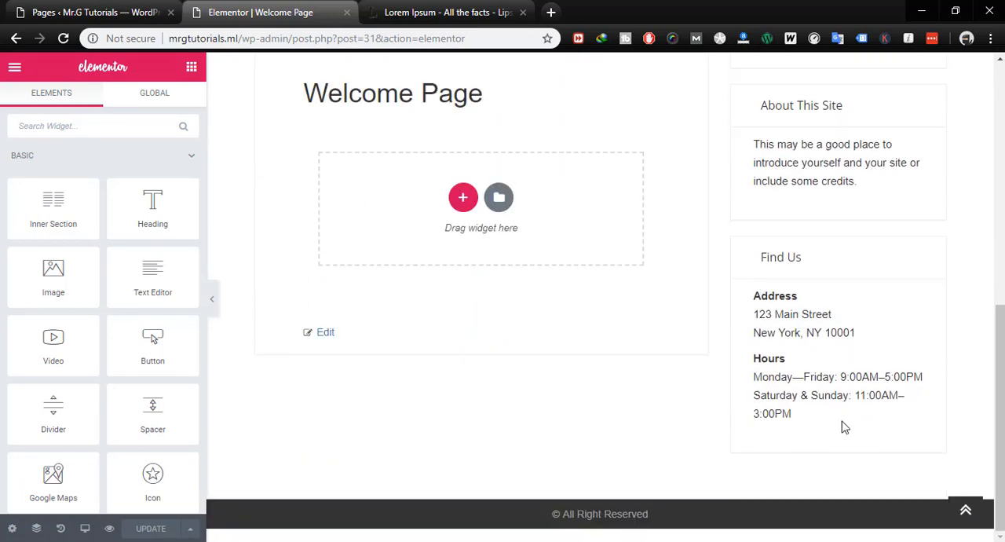
{"action": "scroll", "coordinate": [844, 426], "scroll_direction": "up", "scroll_amount": 3}
- Open the Welcome Page's standard edit screen, set its template to Elementor Full Width and update the page
{"action": "left_click", "coordinate": [169, 21]}
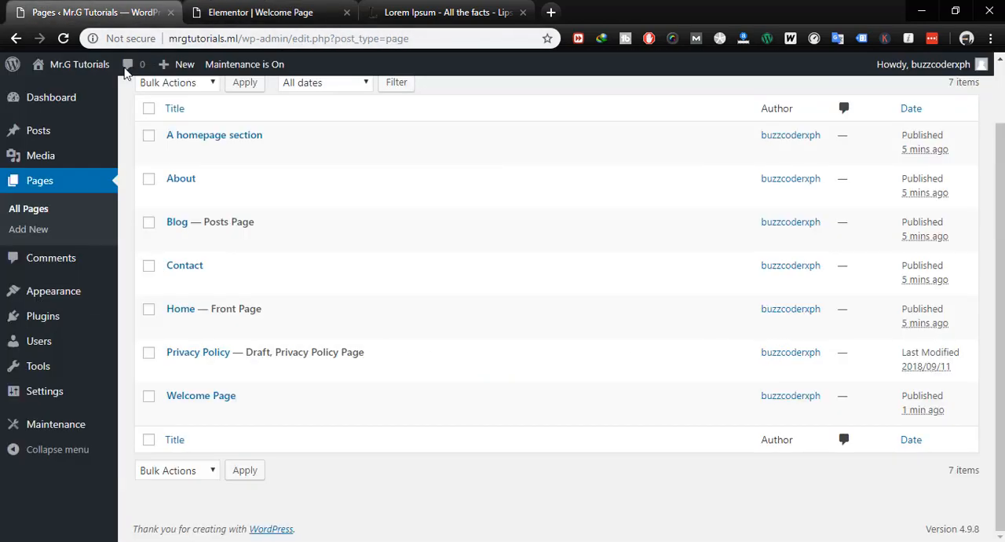
{"action": "left_click", "coordinate": [173, 415]}
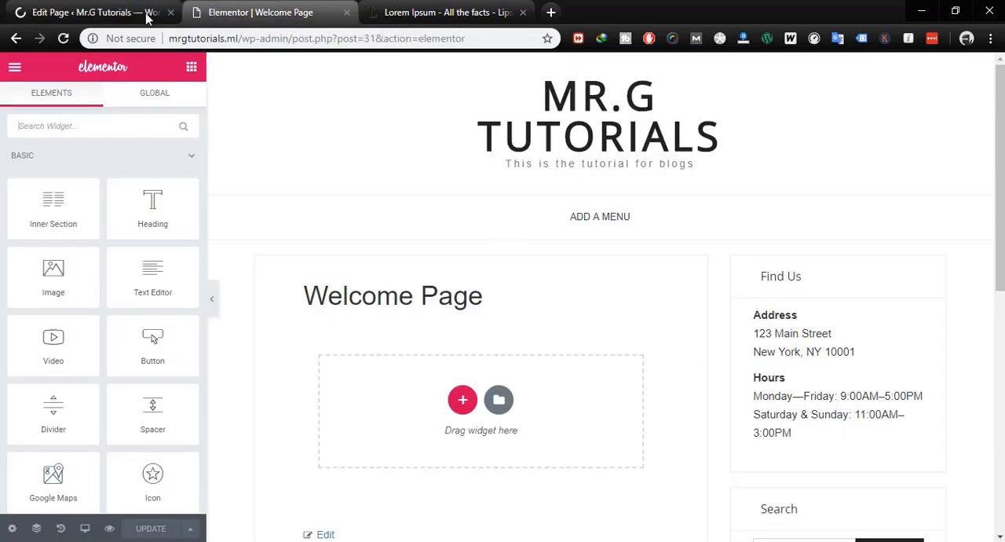
{"action": "left_click", "coordinate": [147, 13]}
{"action": "scroll", "coordinate": [767, 334], "scroll_direction": "down", "scroll_amount": 2}
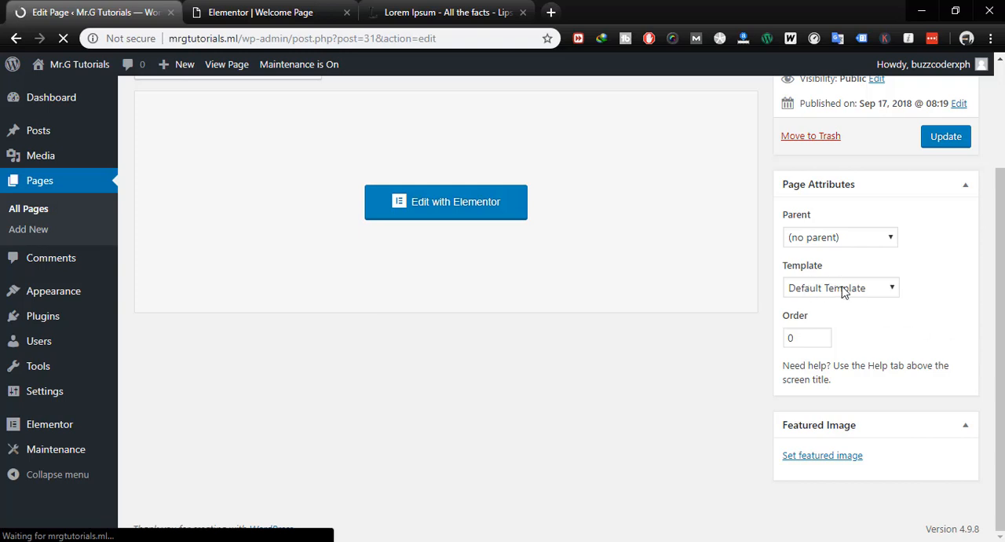
{"action": "left_click", "coordinate": [842, 289]}
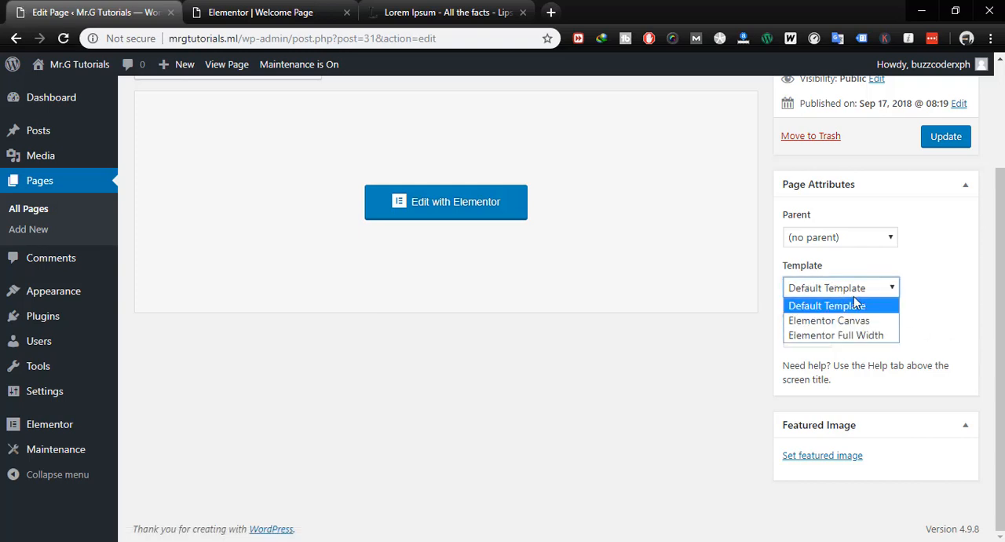
{"action": "left_click", "coordinate": [833, 335]}
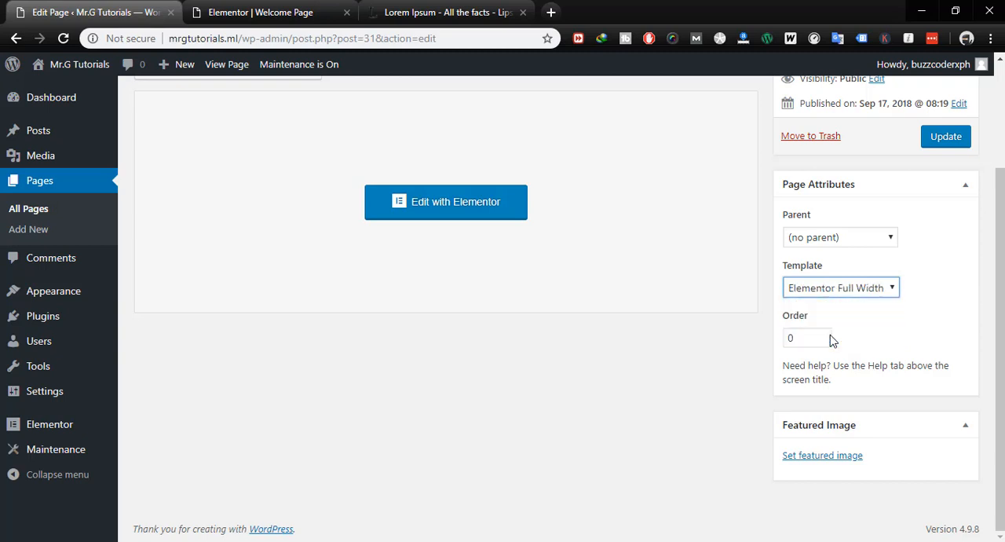
{"action": "left_click", "coordinate": [945, 138]}
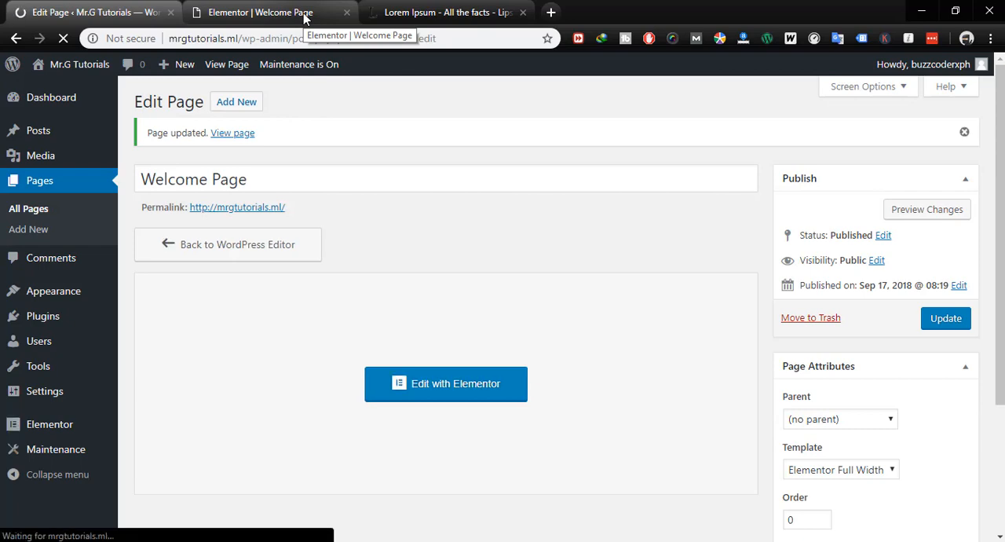
- View the live Welcome Page from its permalink in a new browser tab
{"action": "right_click", "coordinate": [244, 213]}
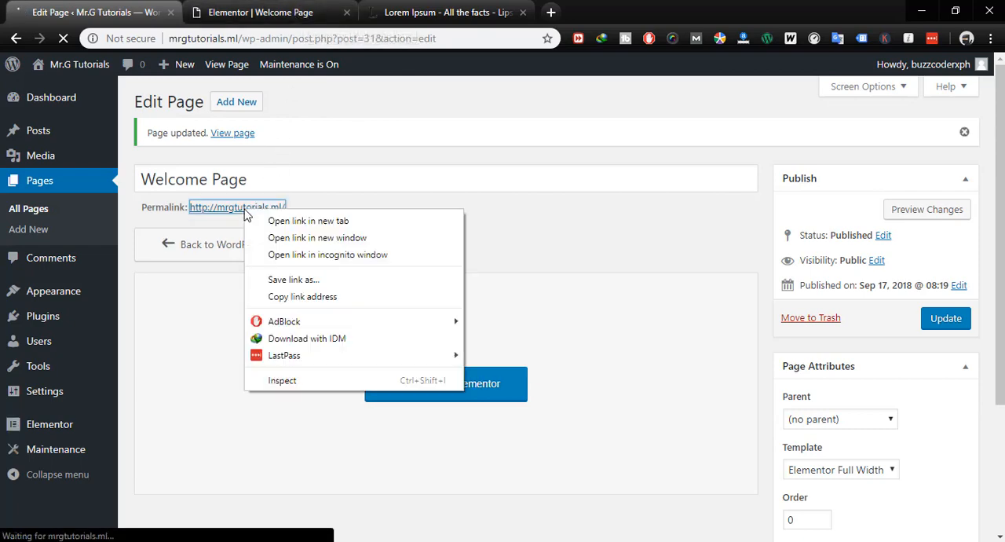
{"action": "left_click", "coordinate": [272, 220]}
{"action": "left_click", "coordinate": [280, 11]}
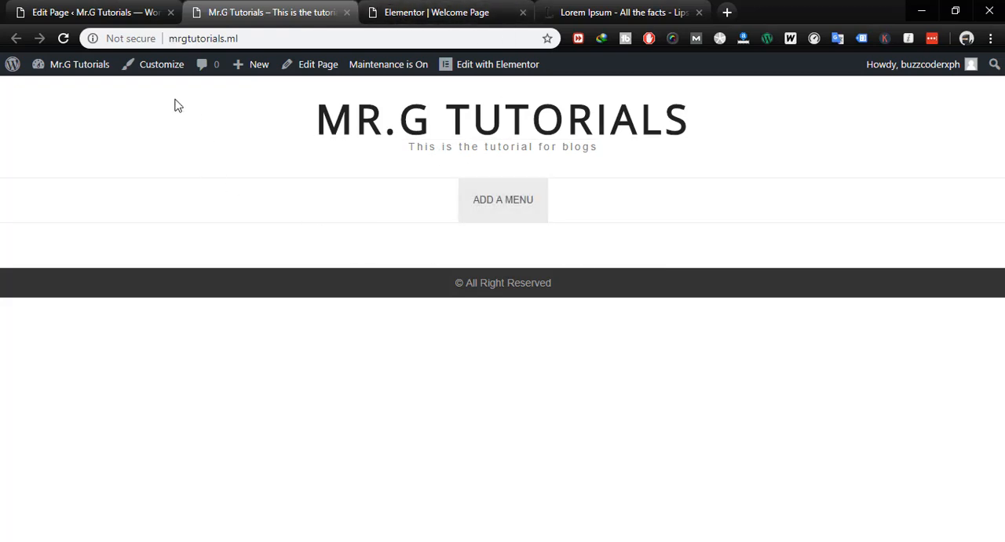
- Create a new menu named Menu in the site customizer and assign it to the Main Menu location
{"action": "left_click", "coordinate": [147, 67]}
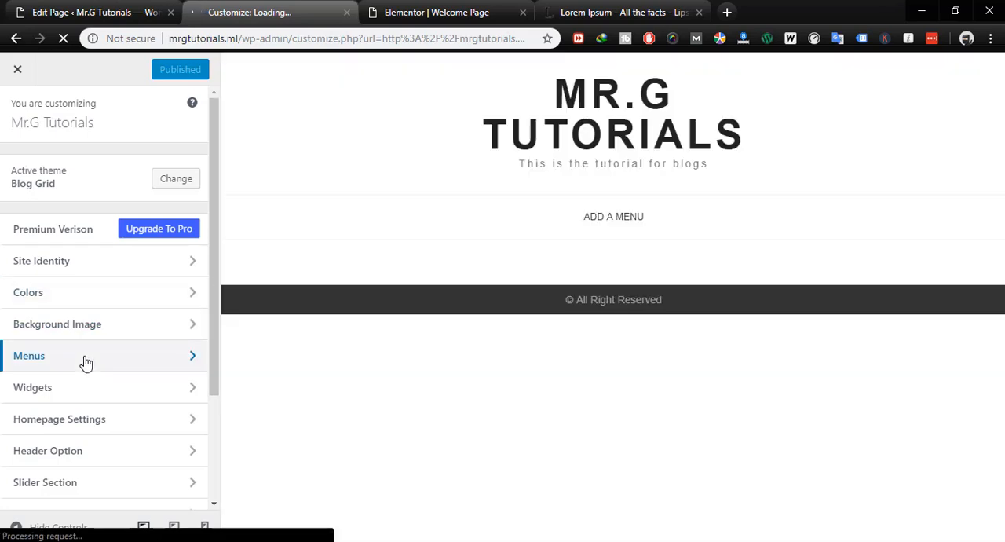
{"action": "left_click", "coordinate": [88, 359]}
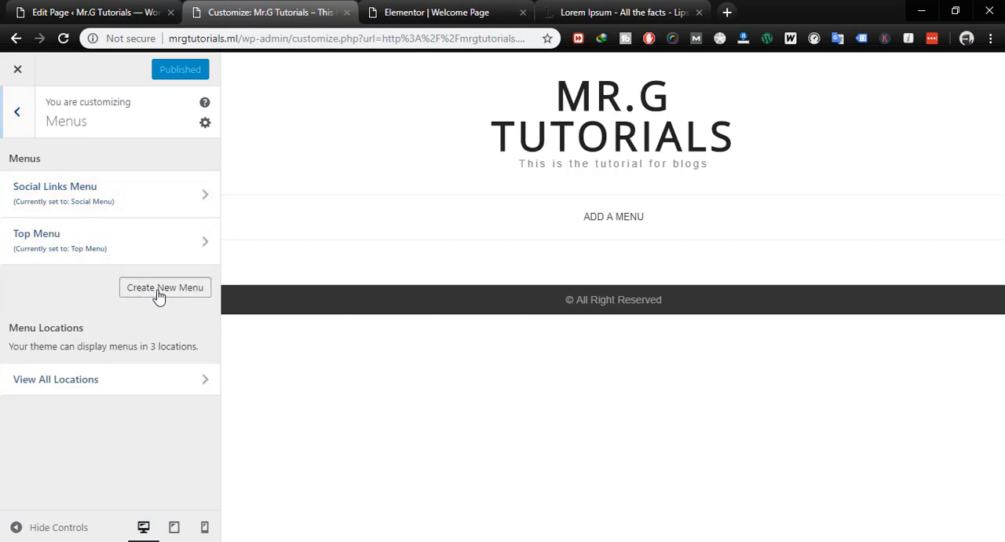
{"action": "left_click", "coordinate": [159, 288]}
{"action": "left_click", "coordinate": [90, 183]}
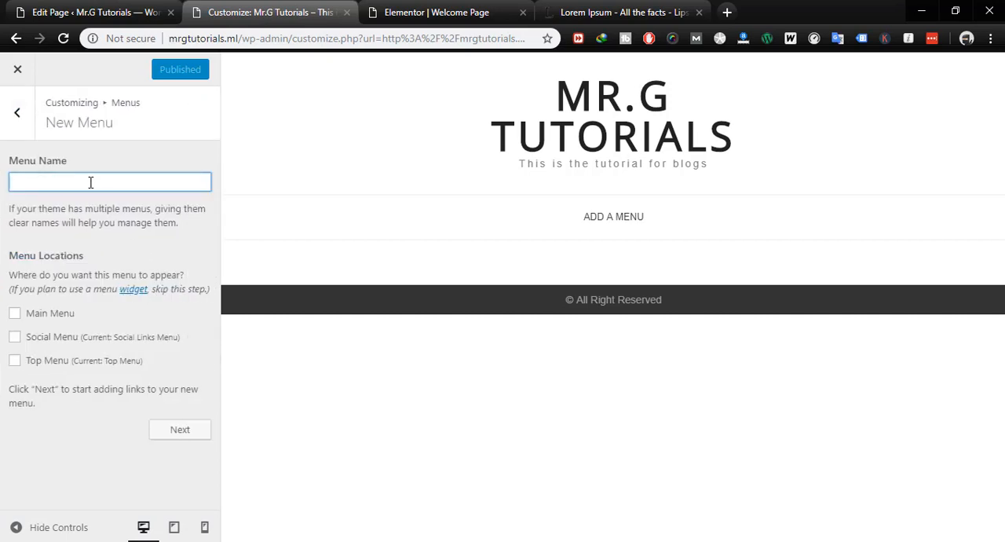
{"action": "type", "text": "Menu"}
{"action": "left_click", "coordinate": [14, 314]}
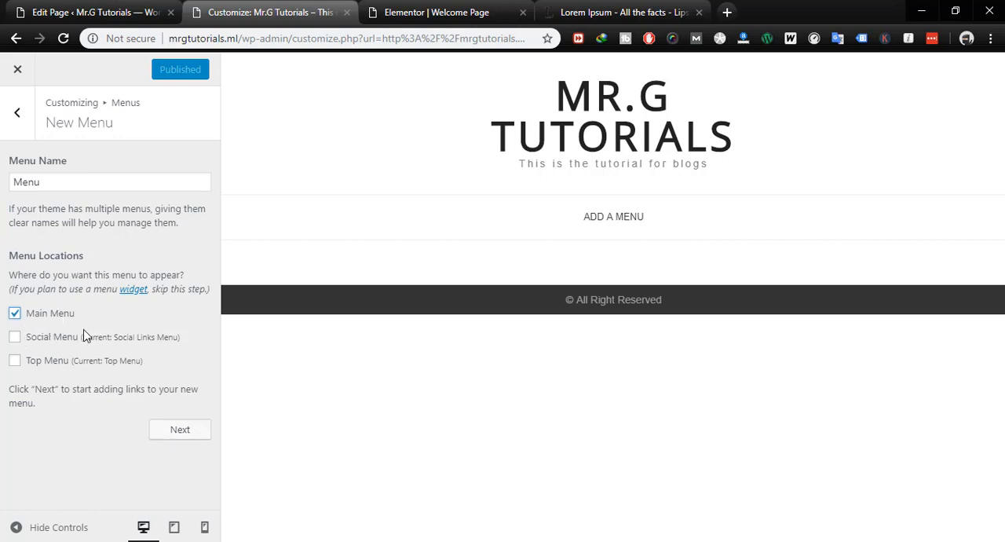
{"action": "left_click", "coordinate": [179, 434]}
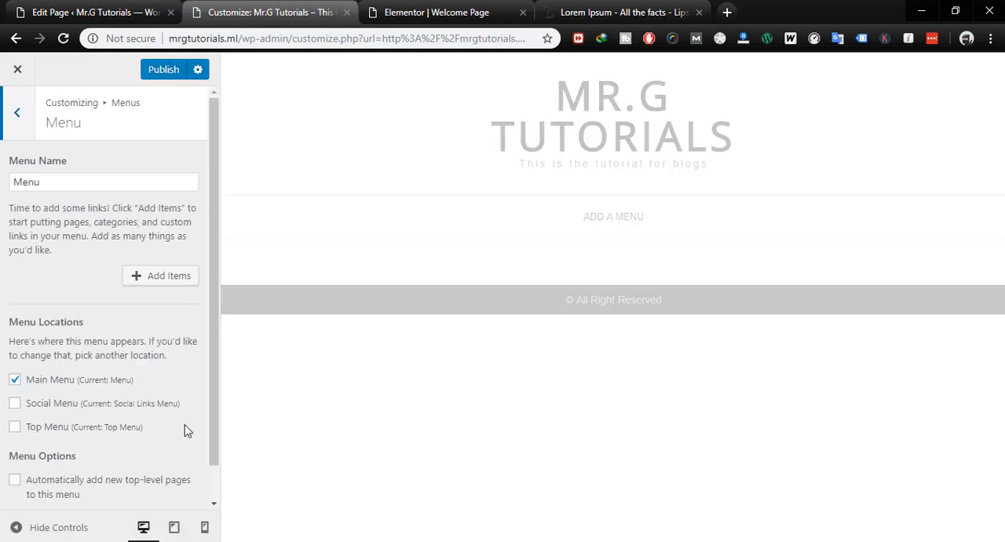
- Add the Welcome Page, Blog and Contact pages to the new menu, publish the changes and close the customizer
{"action": "left_click", "coordinate": [168, 279]}
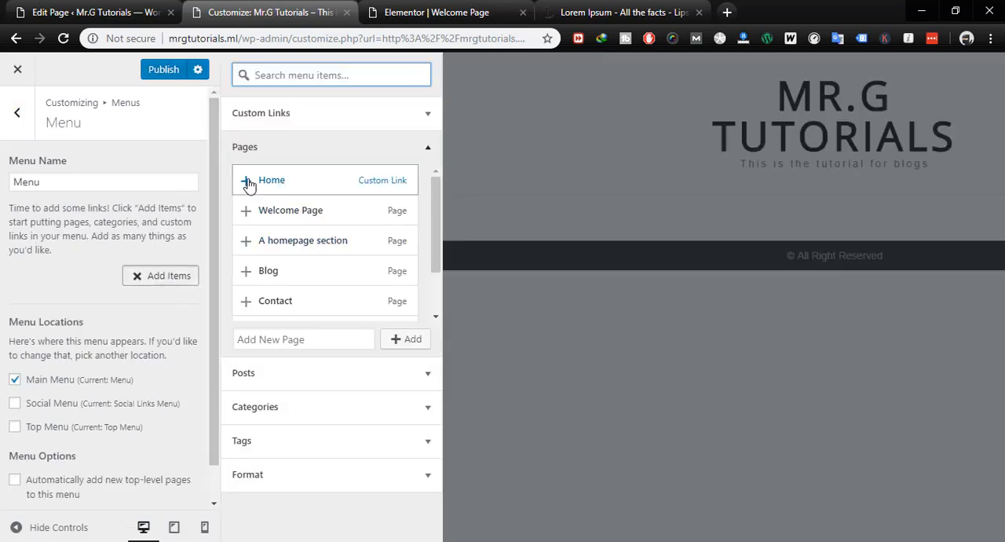
{"action": "left_click", "coordinate": [246, 210]}
{"action": "left_click", "coordinate": [271, 272]}
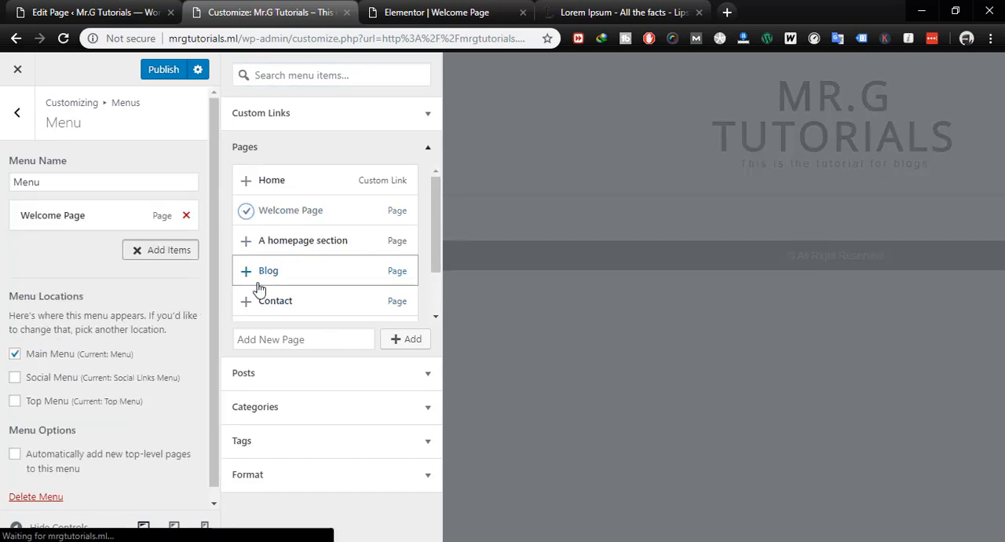
{"action": "left_click", "coordinate": [248, 302]}
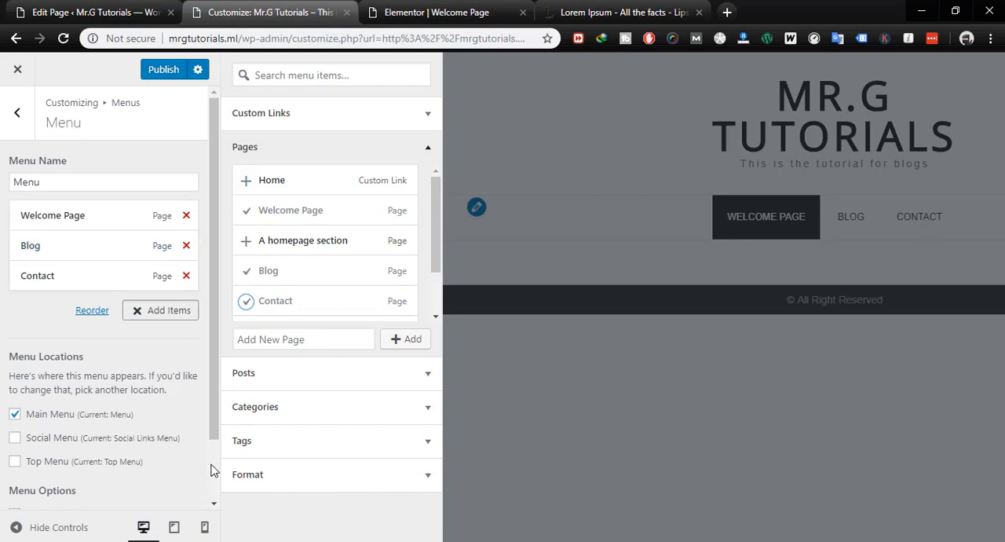
{"action": "left_click", "coordinate": [163, 71]}
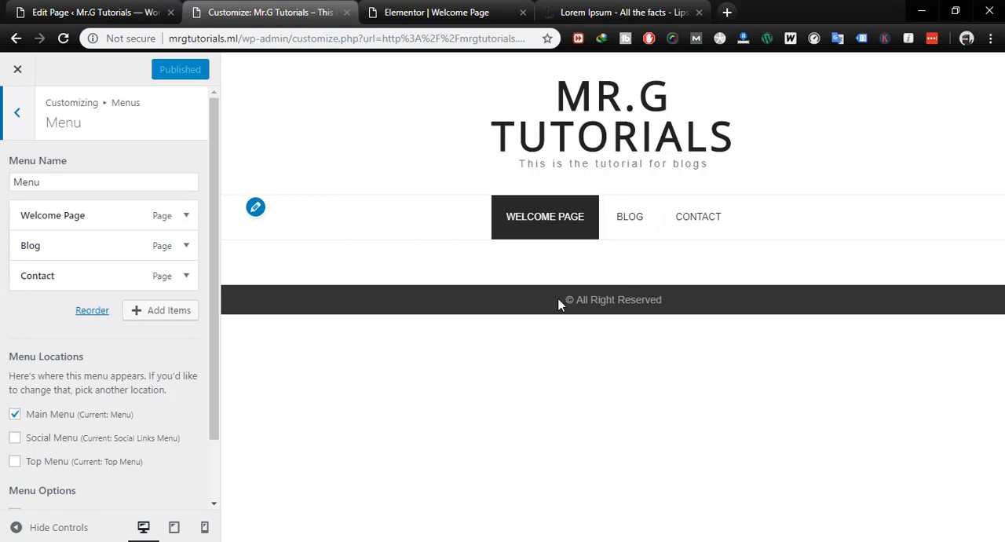
{"action": "left_click", "coordinate": [18, 73]}
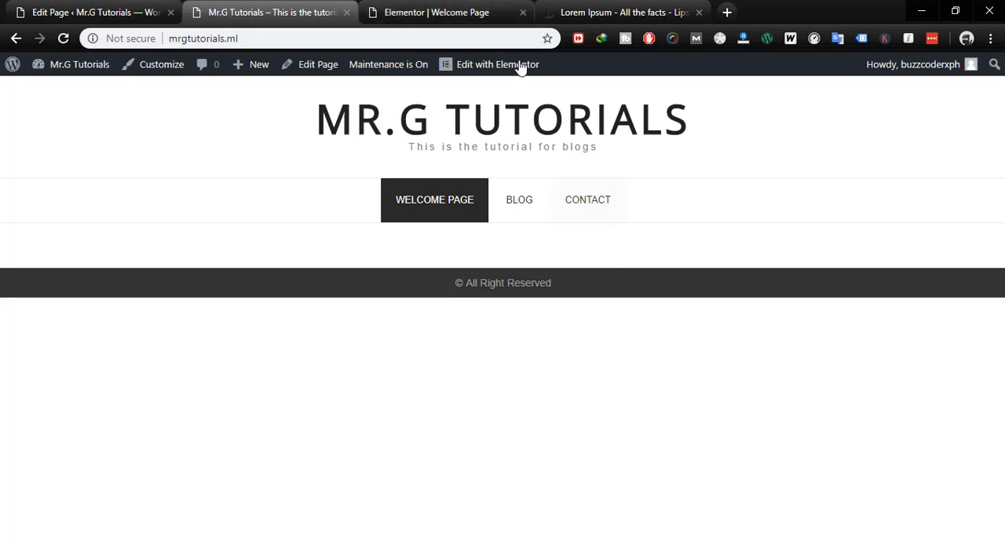
- Start a new blog post from the live site and begin entering its title
{"action": "left_click", "coordinate": [432, 13]}
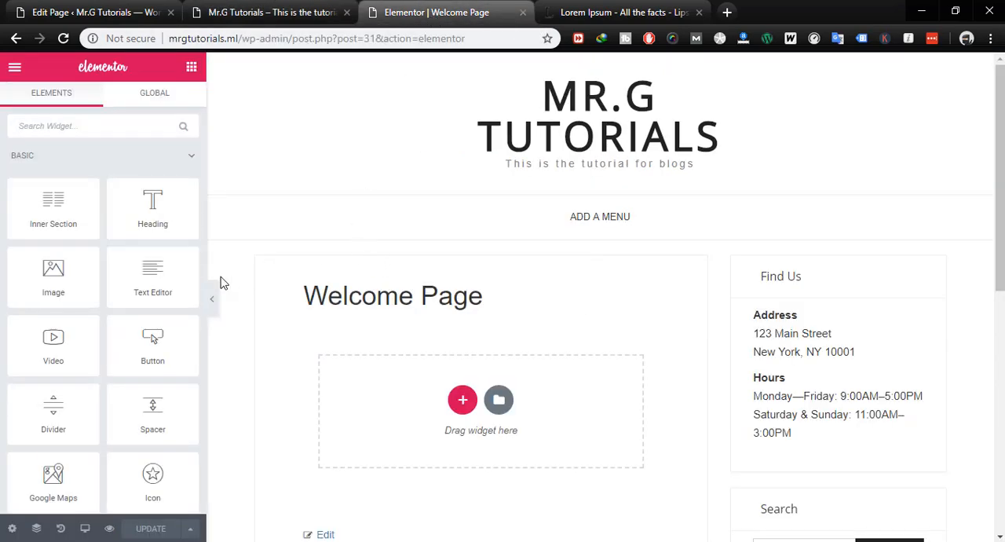
{"action": "left_click", "coordinate": [251, 14]}
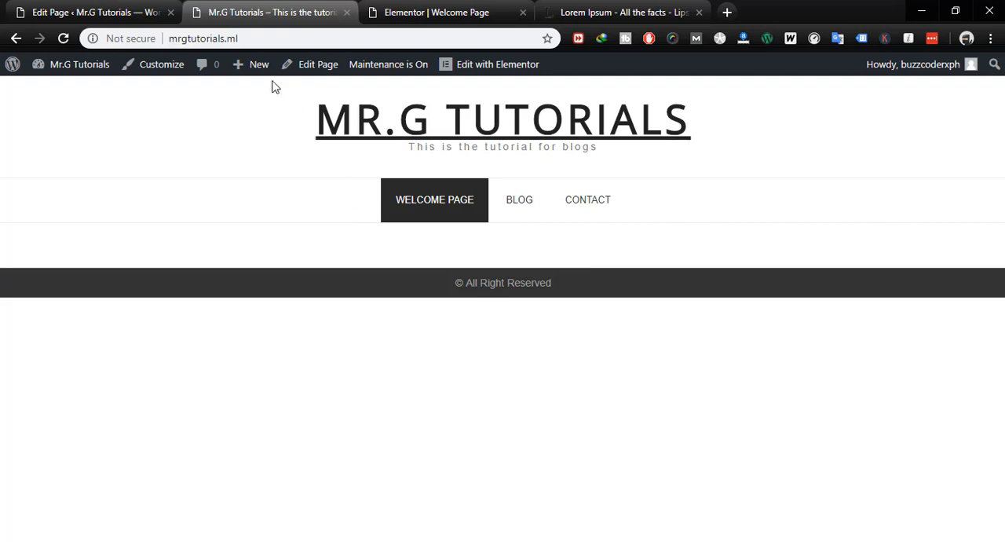
{"action": "left_click", "coordinate": [245, 109]}
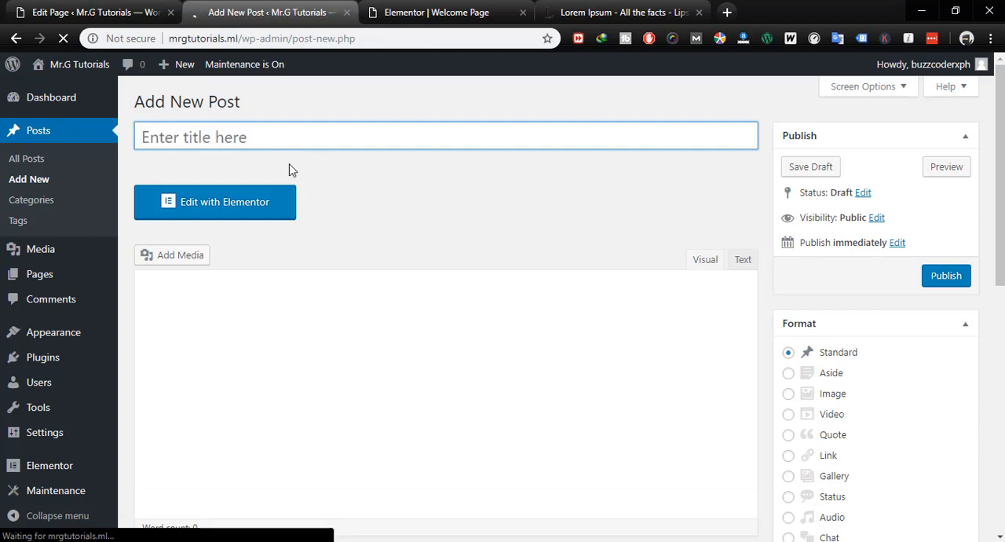
{"action": "left_click", "coordinate": [214, 136]}
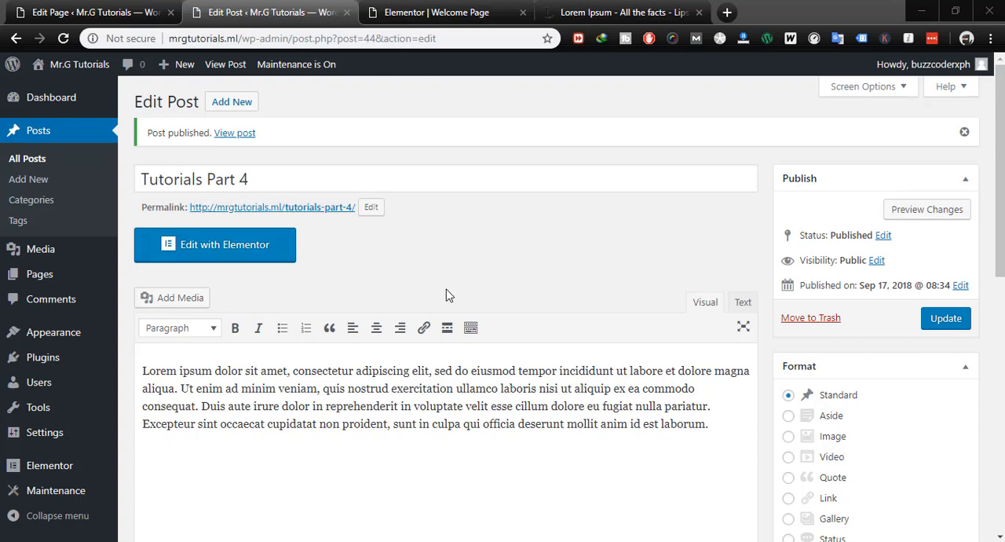
- Publish another new post titled Tutorials Part 5 with the copied Lorem ipsum paragraph as its content, and open the list of all posts
{"action": "left_click", "coordinate": [231, 103]}
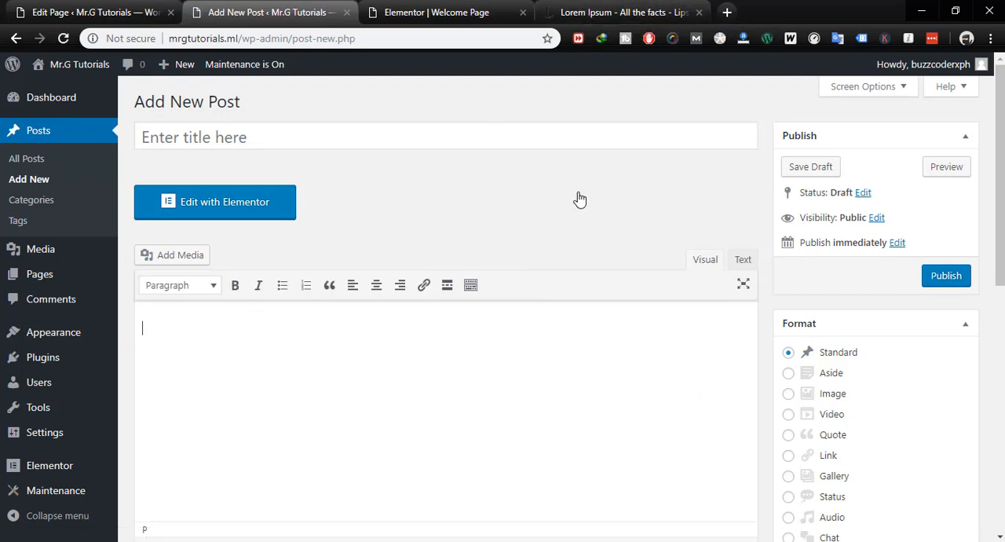
{"action": "type", "text": "Lorem ipsum dolor sit amet, consectetur adipiscing elit, sed do eiusmod tempor incididunt ut labore et dolore magna aliqua. Ut enim ad minim veniam, quis nostrud exercitation ullamco laboris nisi ut aliquip ex ea commodo consequat. Duis aute irure dolor in reprehenderit in voluptate velit esse cillum dolore eu fugiat nulla pariatur. Excepteur sint occaecat cupidatat non proident, sunt in culpa qui officia deserunt mollit anim id est laborum."}
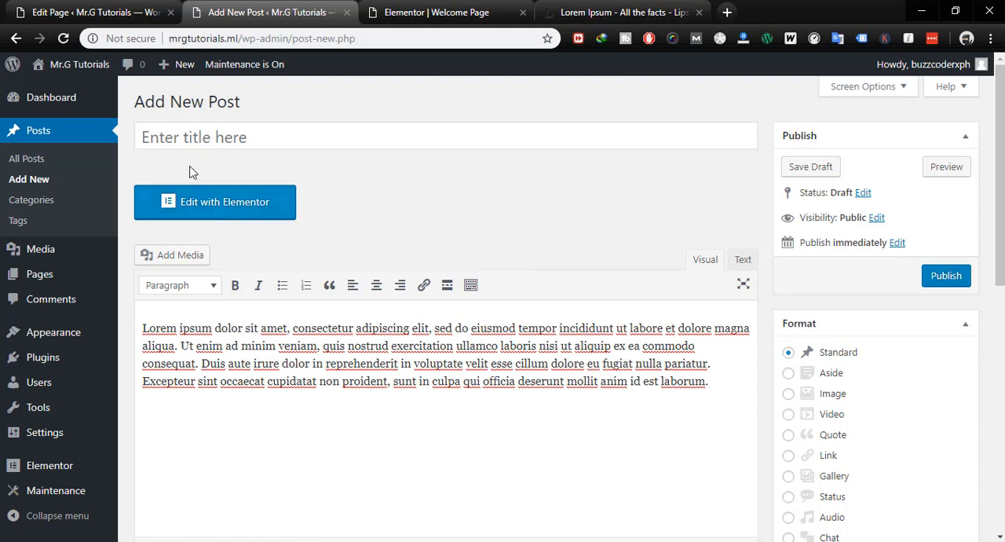
{"action": "left_click", "coordinate": [187, 134]}
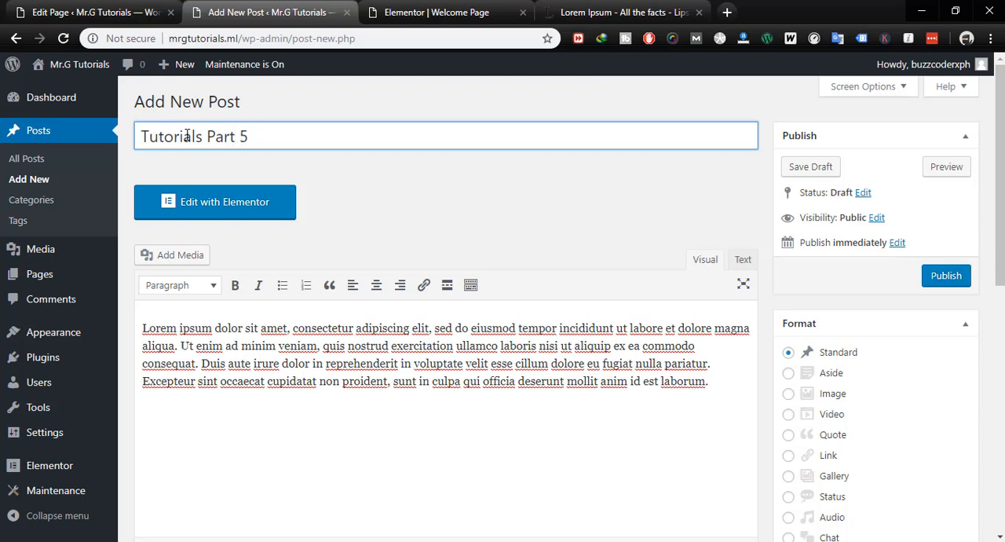
{"action": "left_click", "coordinate": [945, 277]}
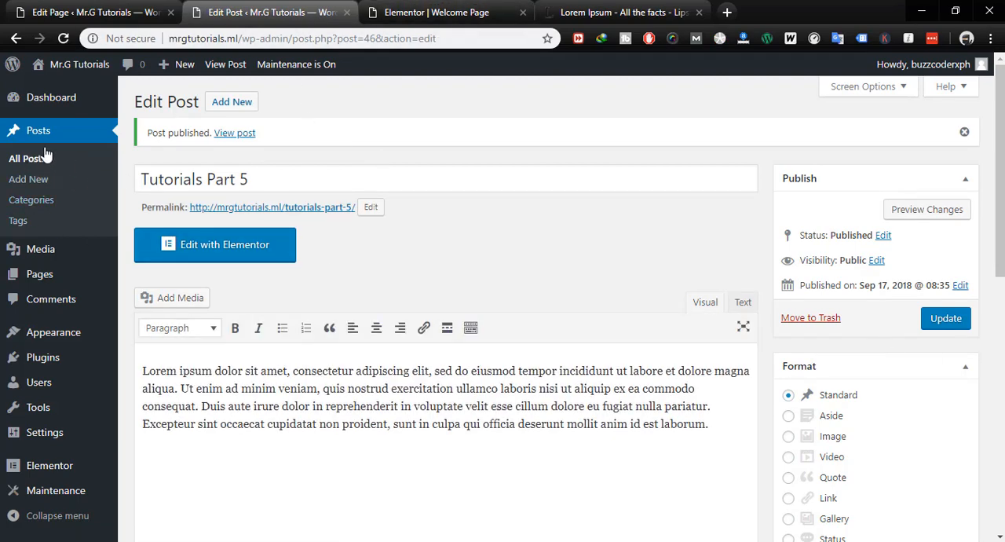
{"action": "left_click", "coordinate": [28, 164]}
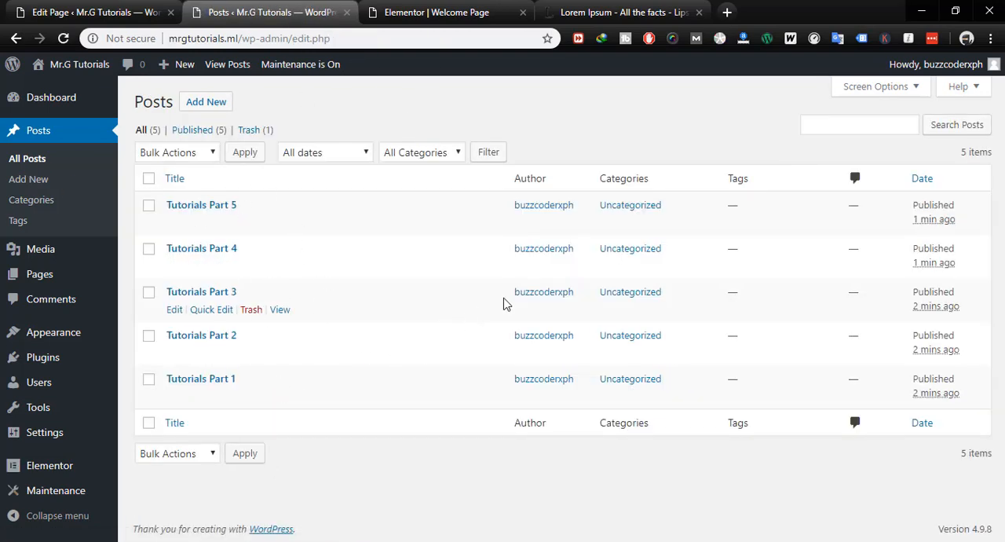
- Reload the Welcome Page's Elementor editor and look through the available Basic and General widgets
{"action": "left_click", "coordinate": [417, 16]}
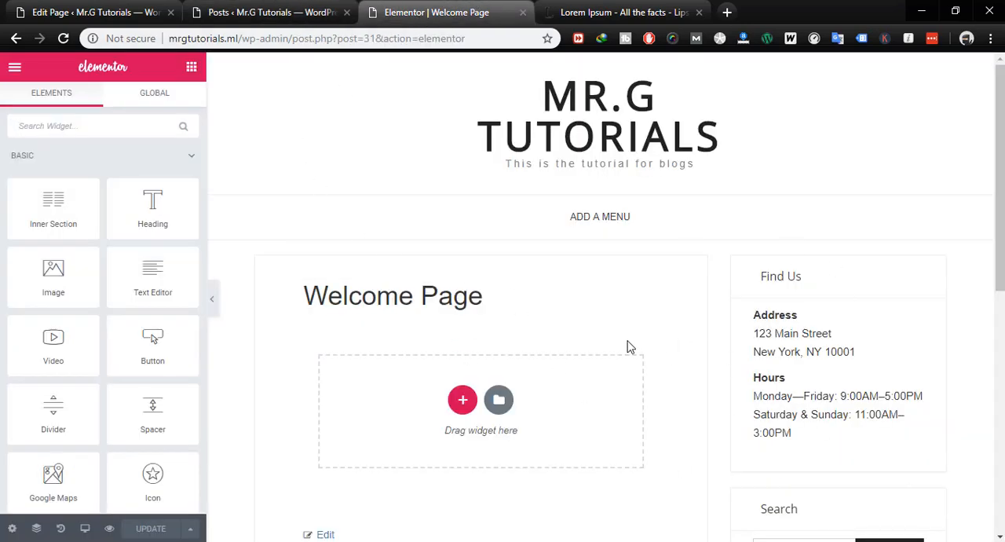
{"action": "key", "text": "F5"}
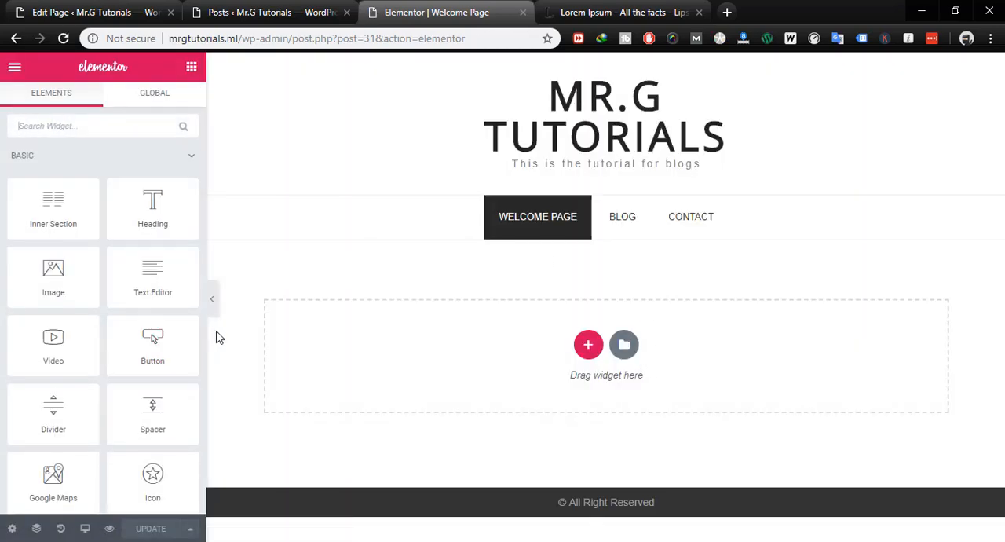
{"action": "scroll", "coordinate": [193, 301], "scroll_direction": "down", "scroll_amount": 15}
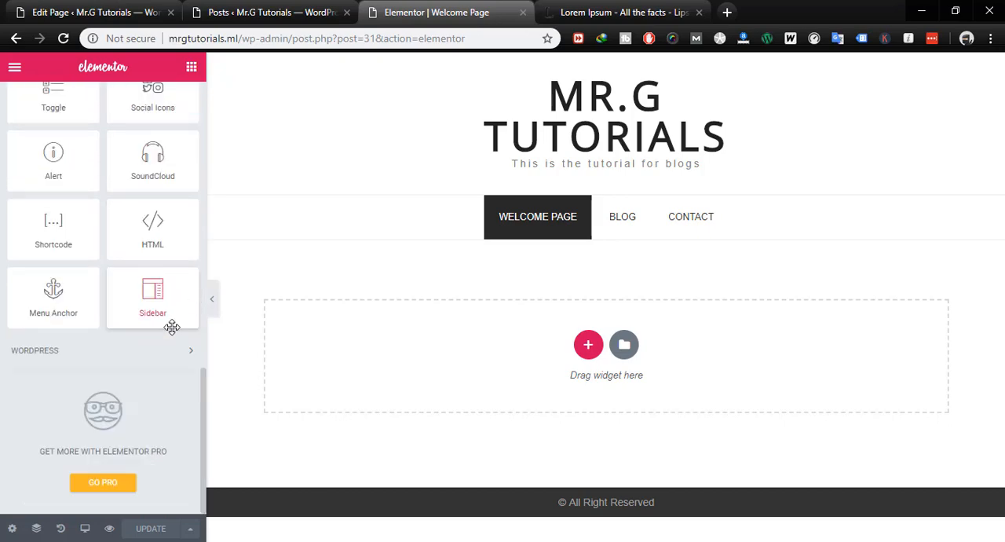
{"action": "scroll", "coordinate": [172, 327], "scroll_direction": "up", "scroll_amount": 12}
{"action": "scroll", "coordinate": [172, 326], "scroll_direction": "up", "scroll_amount": 5}
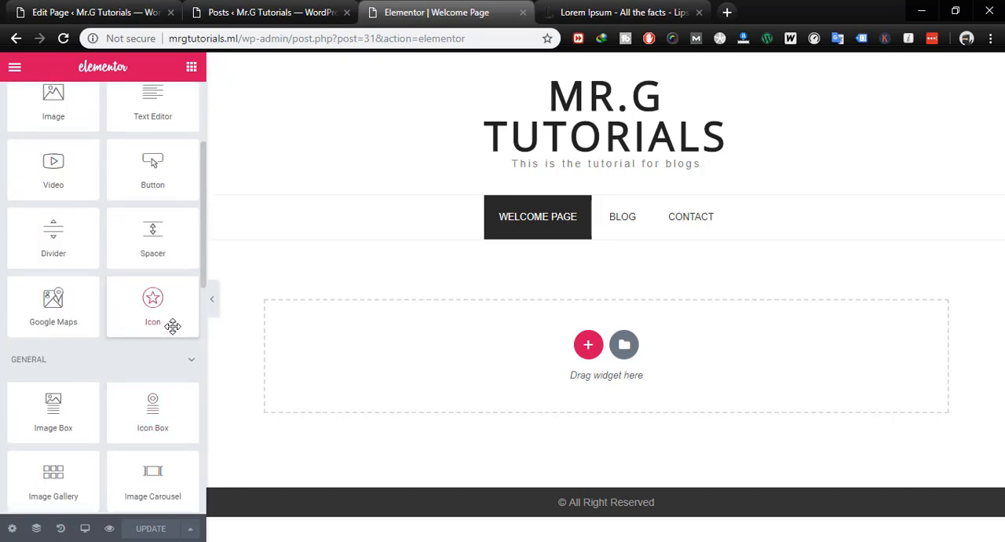
{"action": "scroll", "coordinate": [172, 327], "scroll_direction": "down", "scroll_amount": 3}
{"action": "scroll", "coordinate": [162, 338], "scroll_direction": "down", "scroll_amount": 4}
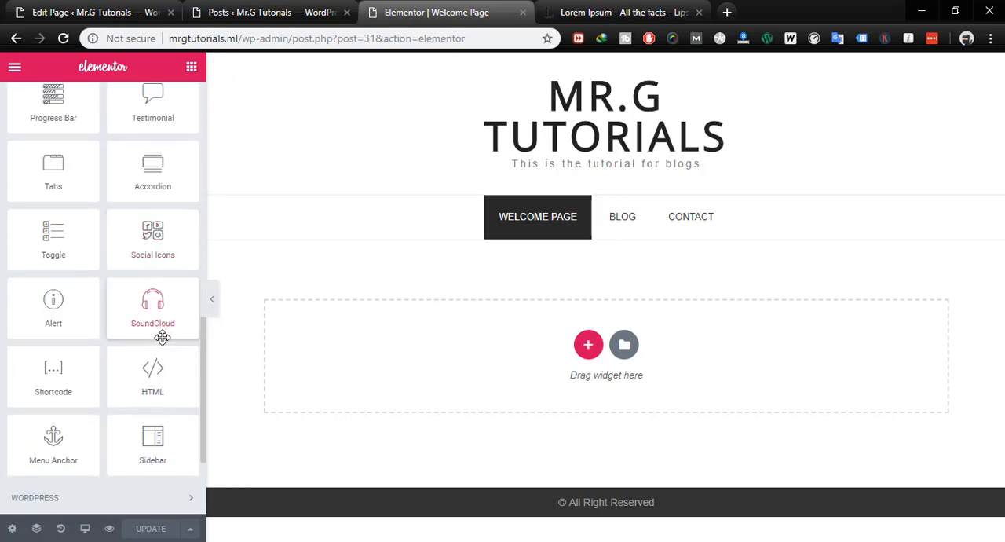
{"action": "scroll", "coordinate": [162, 336], "scroll_direction": "up", "scroll_amount": 10}
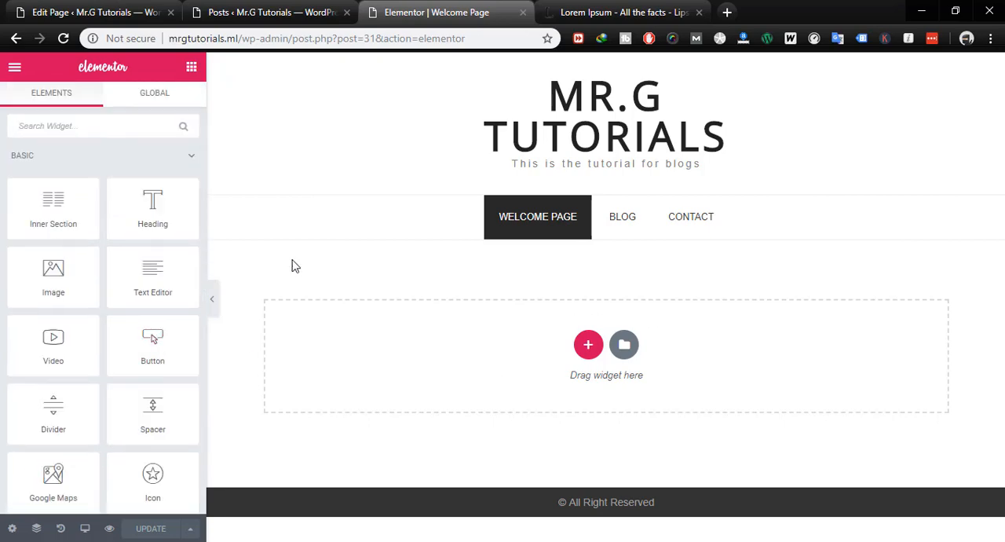
{"action": "scroll", "coordinate": [132, 346], "scroll_direction": "down", "scroll_amount": 1}
{"action": "scroll", "coordinate": [131, 346], "scroll_direction": "down", "scroll_amount": 1}
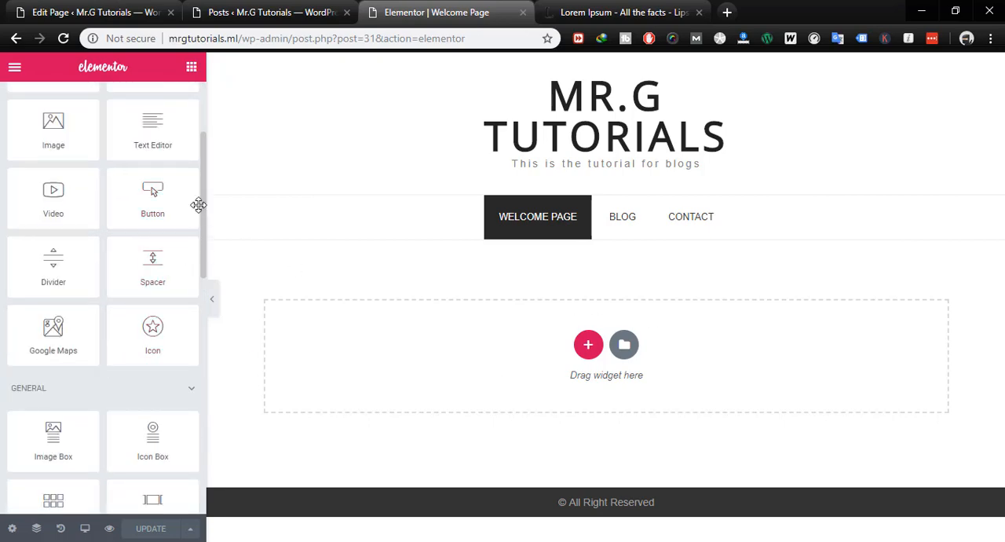
{"action": "scroll", "coordinate": [204, 205], "scroll_direction": "down", "scroll_amount": 1}
{"action": "left_click_drag", "start_coordinate": [205, 206], "coordinate": [257, 128]}
{"action": "scroll", "coordinate": [128, 179], "scroll_direction": "down", "scroll_amount": 3}
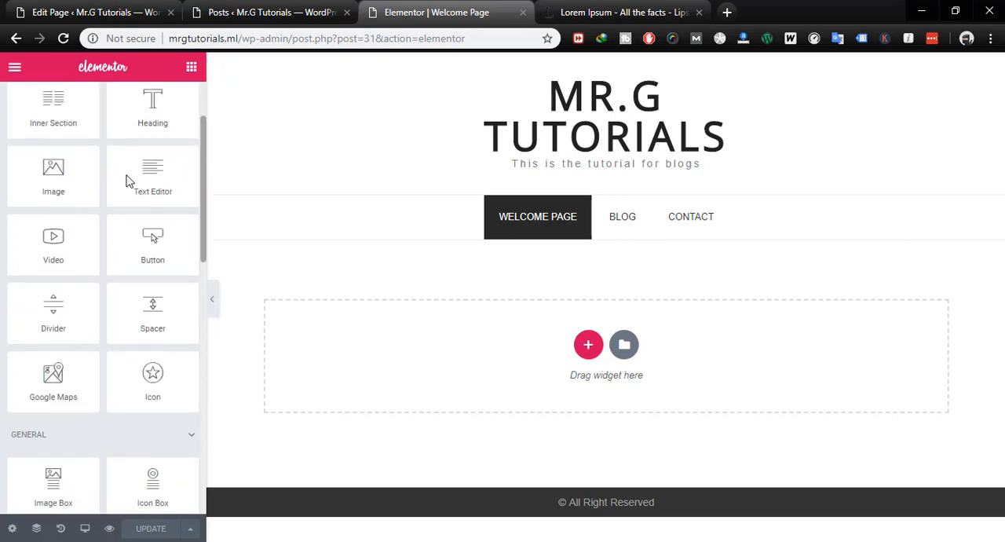
{"action": "scroll", "coordinate": [196, 225], "scroll_direction": "down", "scroll_amount": 1}
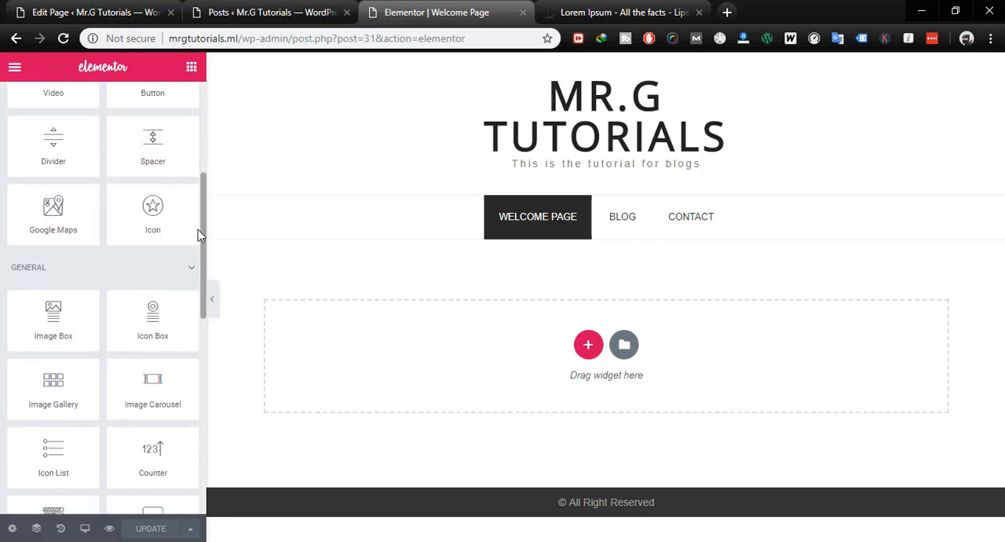
{"action": "scroll", "coordinate": [195, 292], "scroll_direction": "down", "scroll_amount": 8}
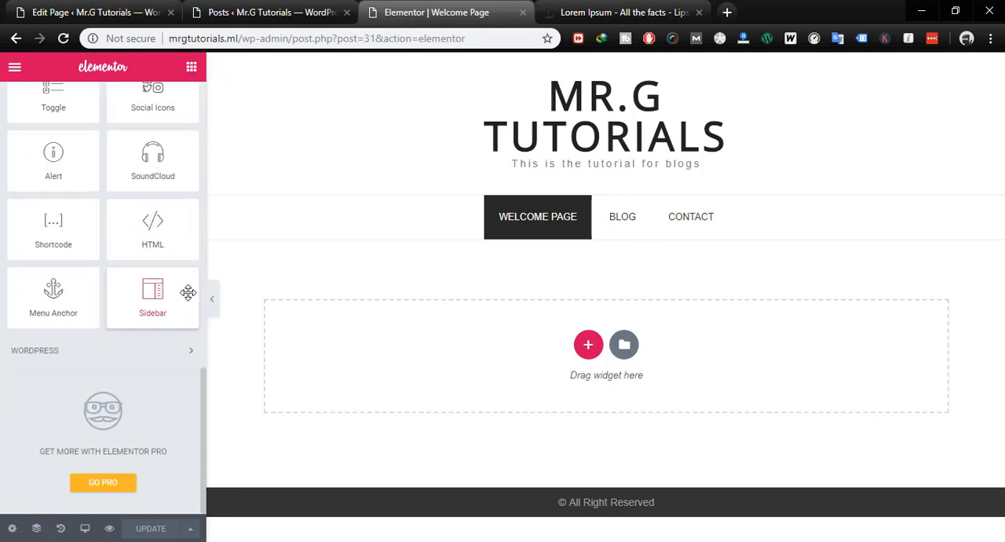
{"action": "scroll", "coordinate": [187, 292], "scroll_direction": "up", "scroll_amount": 2}
{"action": "scroll", "coordinate": [188, 292], "scroll_direction": "up", "scroll_amount": 3}
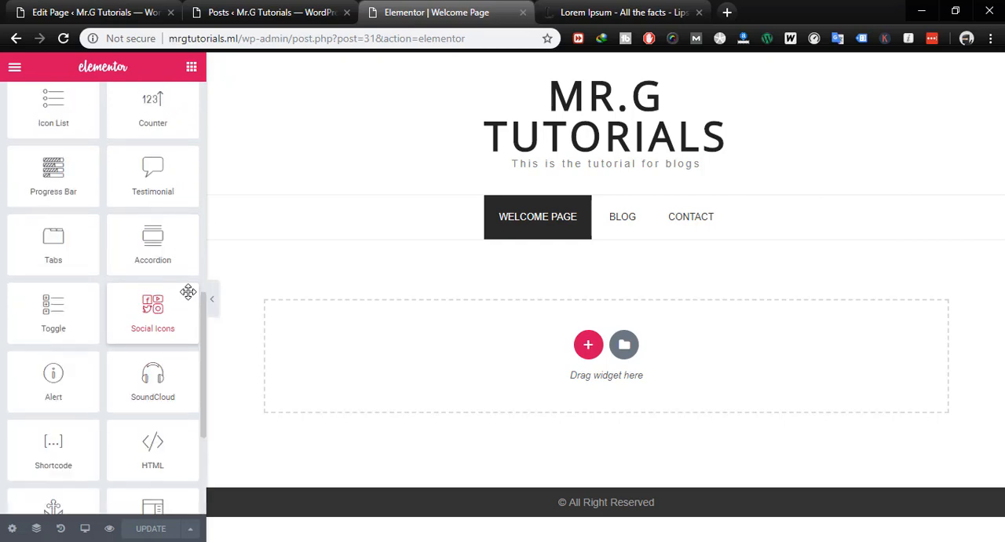
{"action": "scroll", "coordinate": [188, 292], "scroll_direction": "up", "scroll_amount": 6}
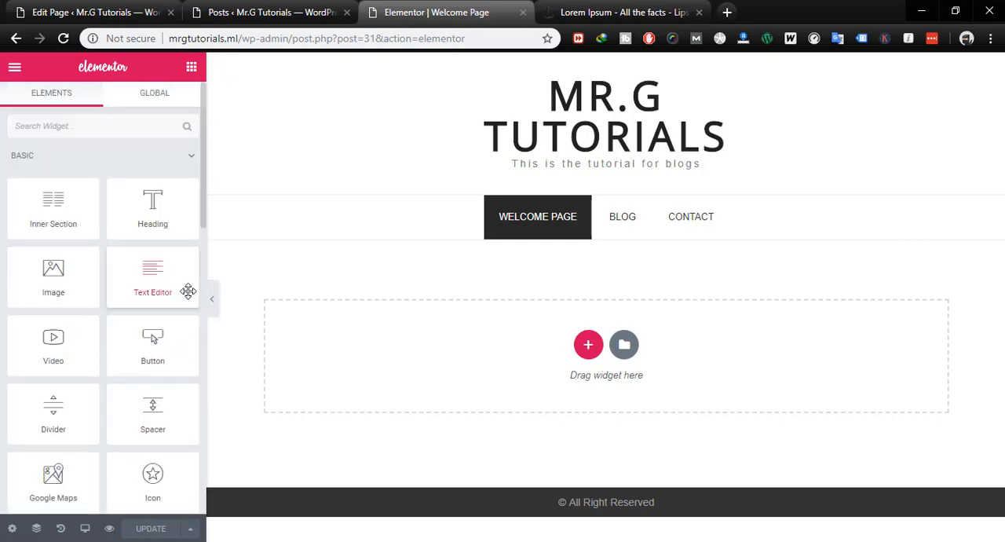
{"action": "left_click", "coordinate": [263, 12]}
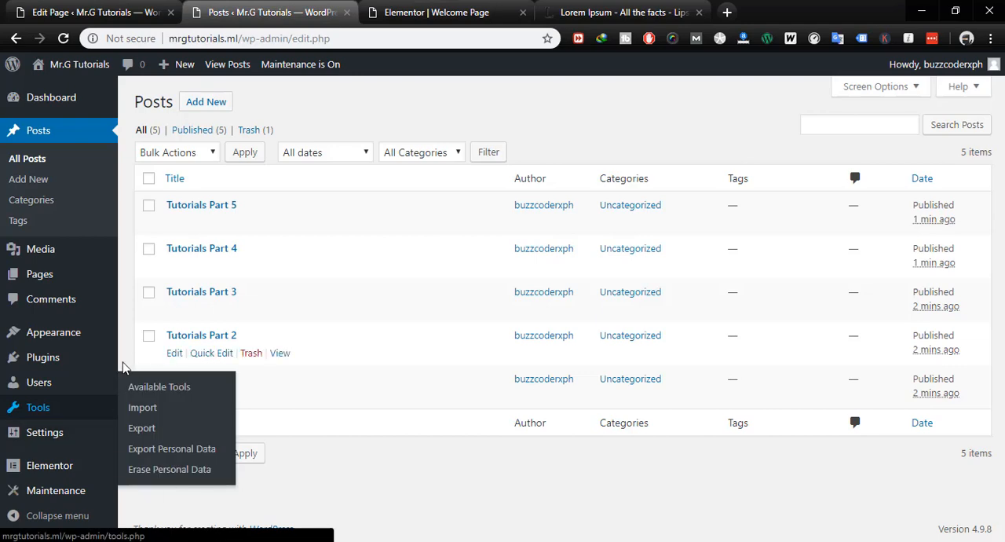
{"action": "left_click", "coordinate": [397, 17]}
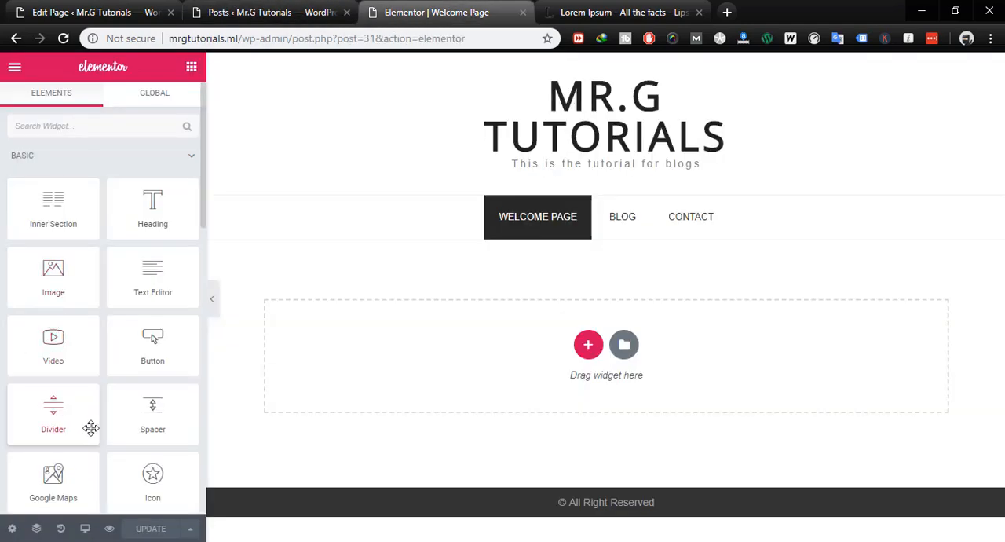
{"action": "scroll", "coordinate": [94, 424], "scroll_direction": "down", "scroll_amount": 4}
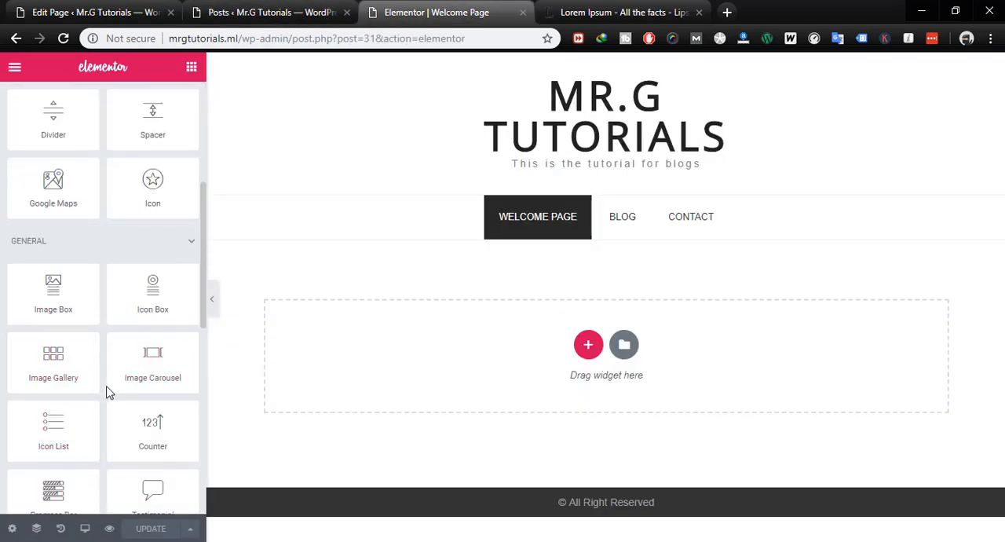
{"action": "scroll", "coordinate": [119, 385], "scroll_direction": "down", "scroll_amount": 2}
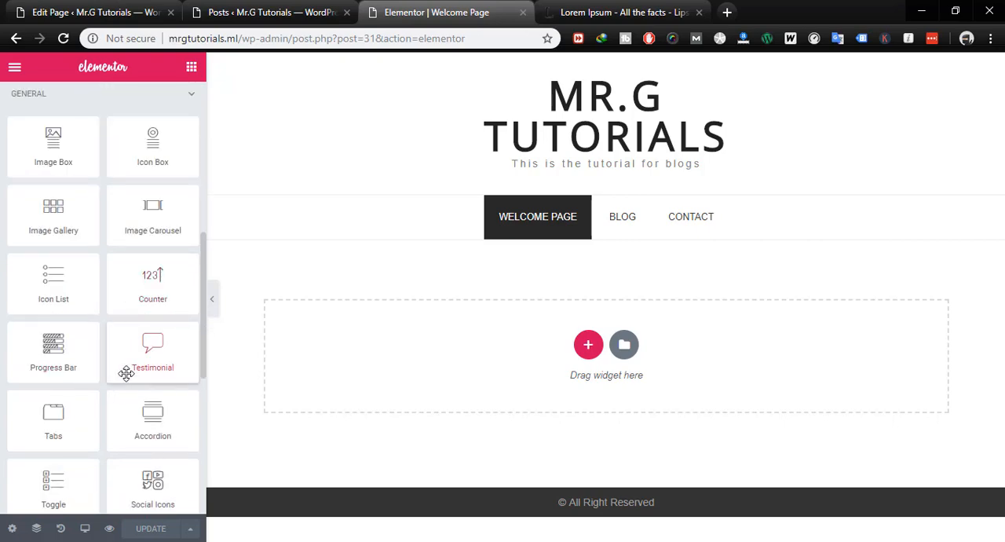
- Search the plugin directory for elementor and install the Elementor Essential Addons plugin
{"action": "left_click", "coordinate": [267, 13]}
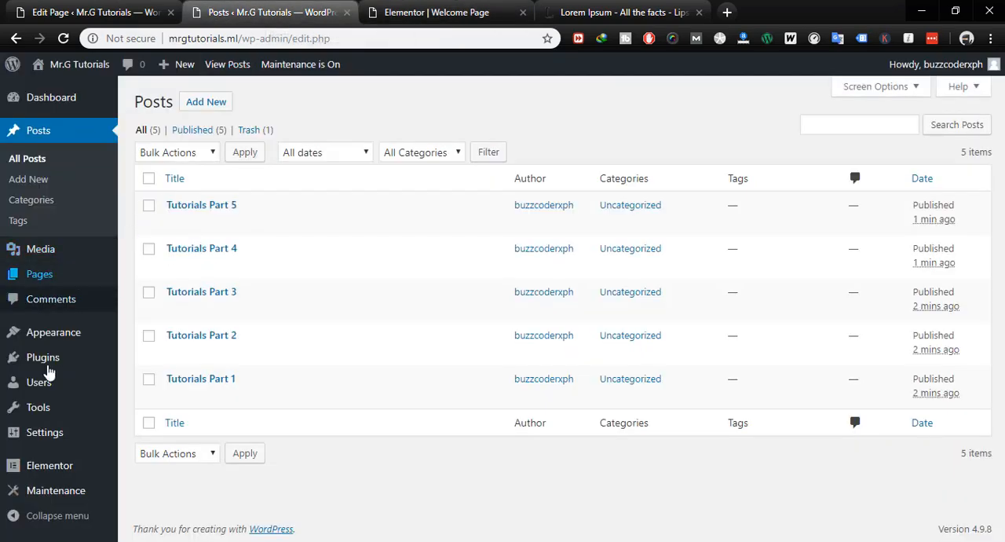
{"action": "mouse_move", "coordinate": [47, 359]}
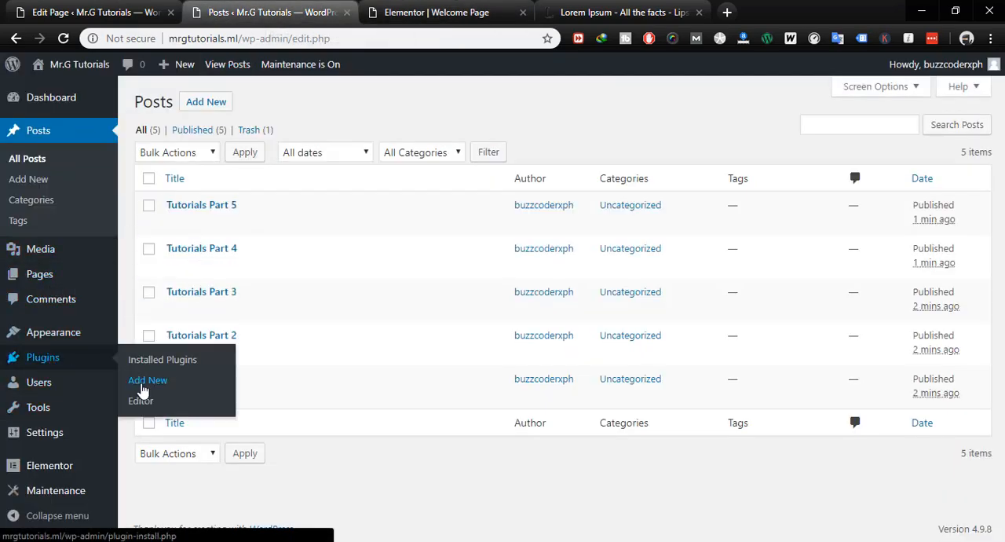
{"action": "left_click", "coordinate": [143, 384]}
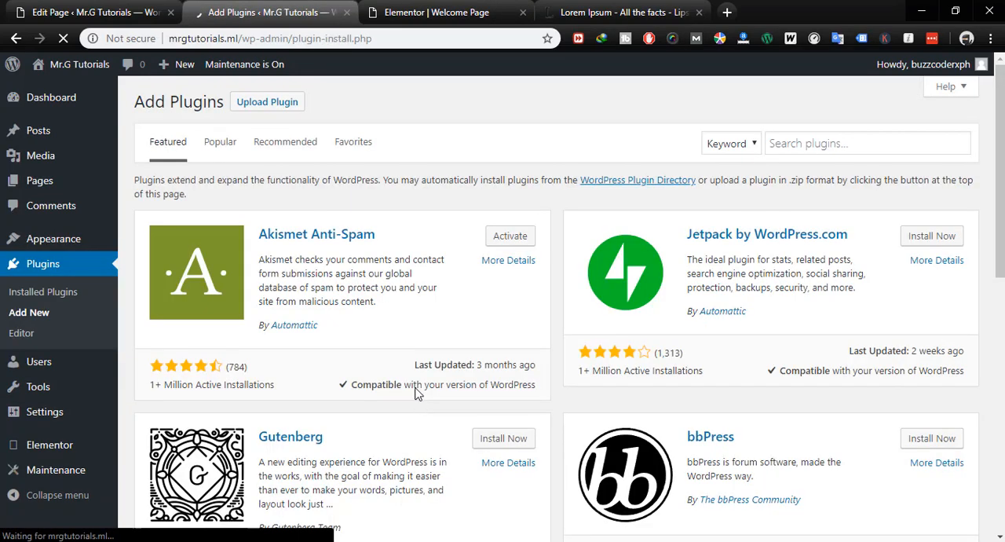
{"action": "left_click", "coordinate": [785, 144]}
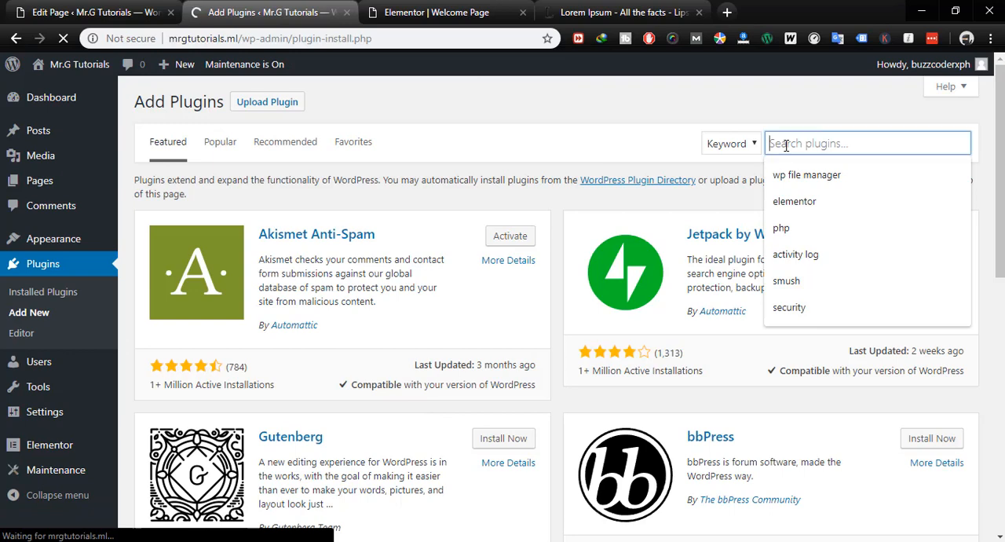
{"action": "type", "text": "elementor"}
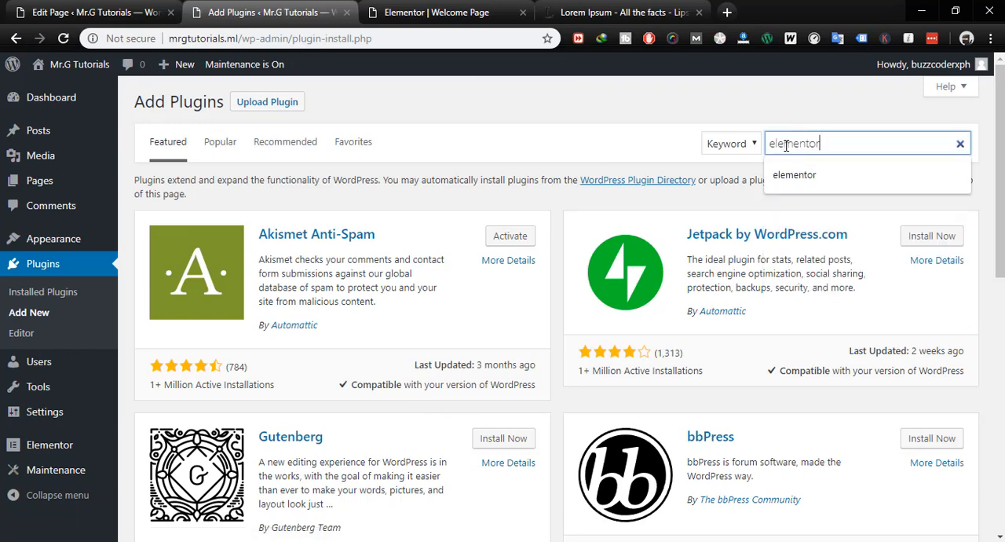
{"action": "key", "text": "Return"}
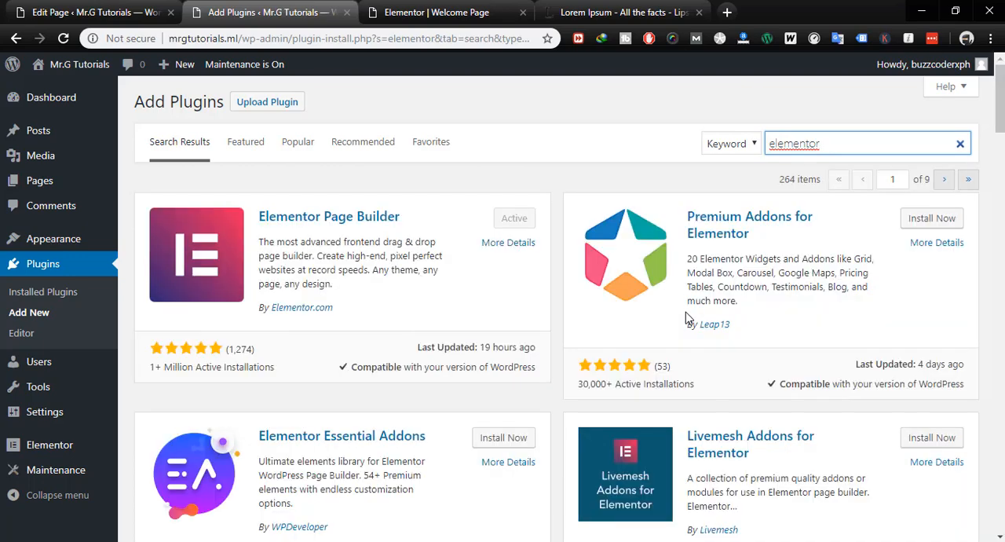
{"action": "scroll", "coordinate": [696, 343], "scroll_direction": "down", "scroll_amount": 1}
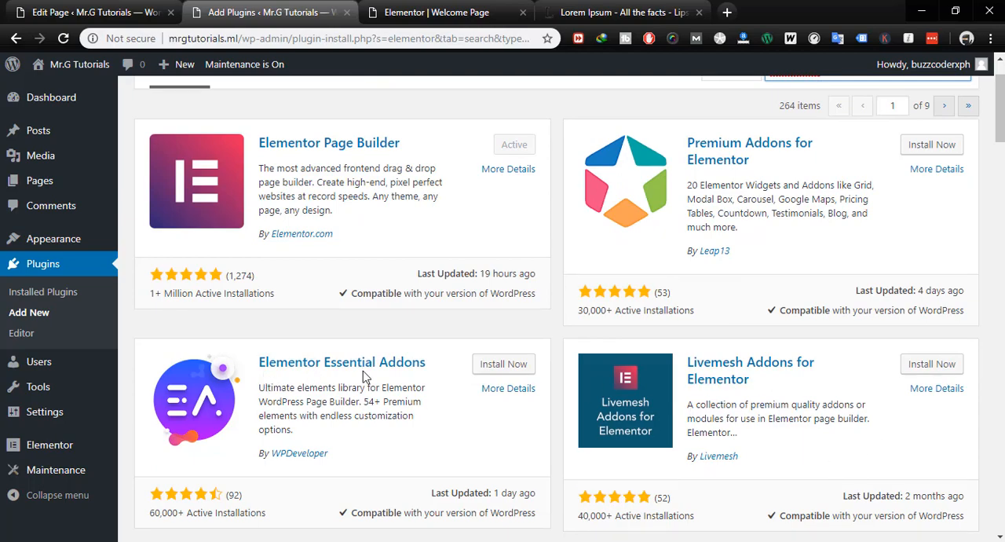
{"action": "scroll", "coordinate": [416, 449], "scroll_direction": "down", "scroll_amount": 2}
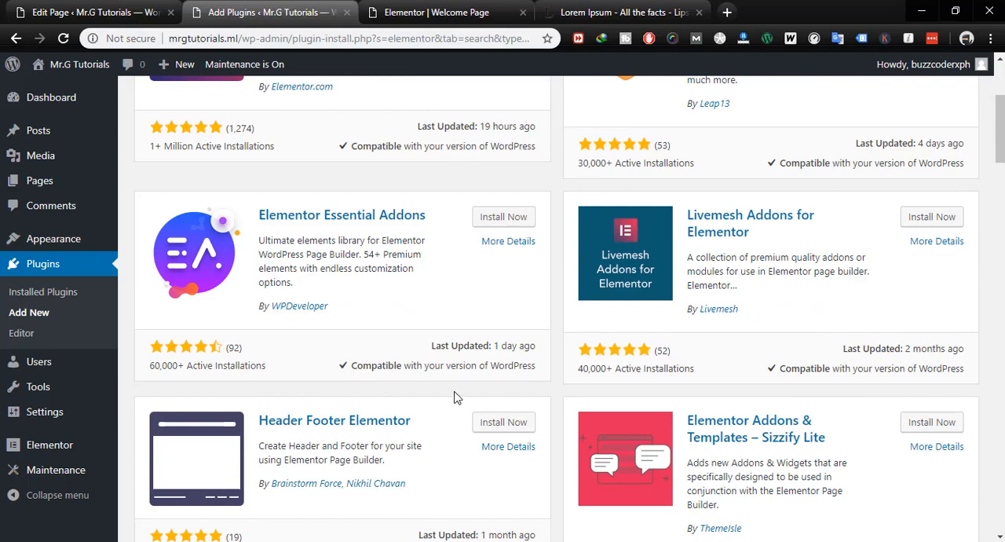
{"action": "scroll", "coordinate": [447, 354], "scroll_direction": "up", "scroll_amount": 3}
{"action": "scroll", "coordinate": [369, 291], "scroll_direction": "down", "scroll_amount": 2}
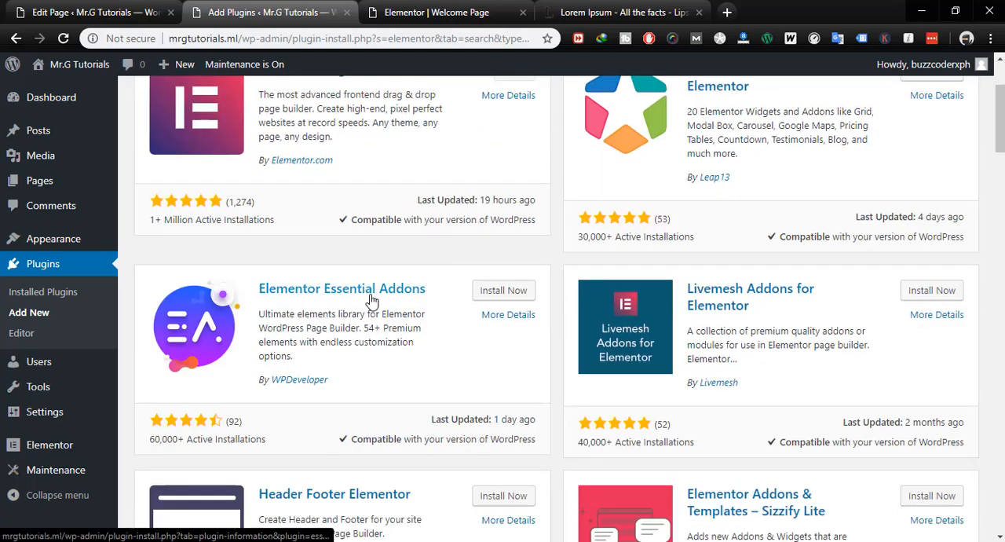
{"action": "left_click", "coordinate": [485, 291]}
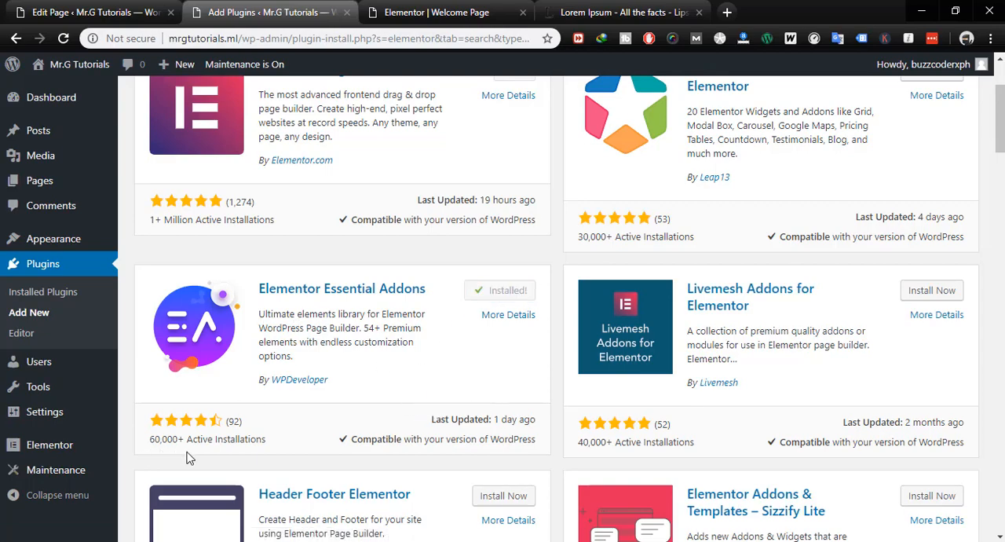
- Activate the Elementor Essential Addons plugin and reload the Welcome Page's Elementor editor
{"action": "left_click", "coordinate": [507, 291]}
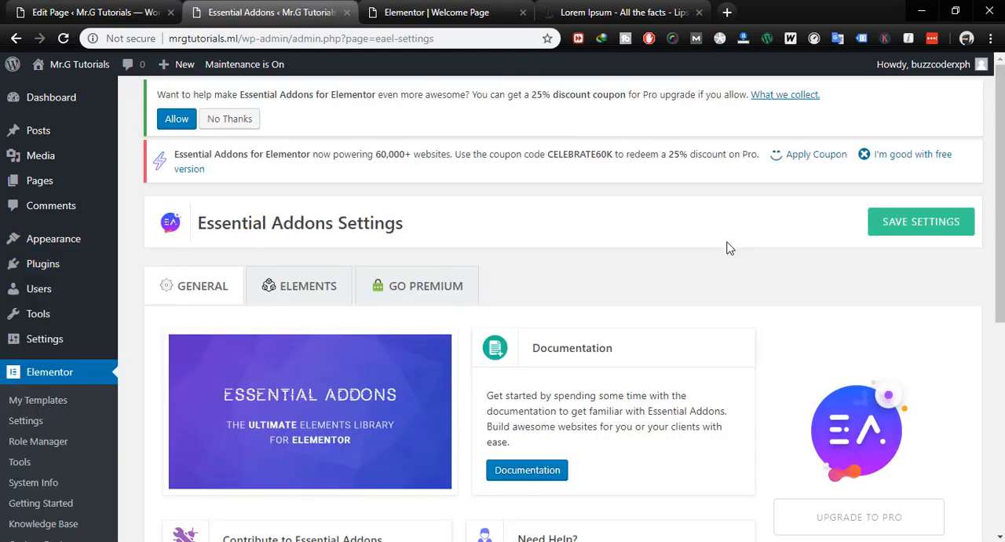
{"action": "scroll", "coordinate": [596, 224], "scroll_direction": "down", "scroll_amount": 3}
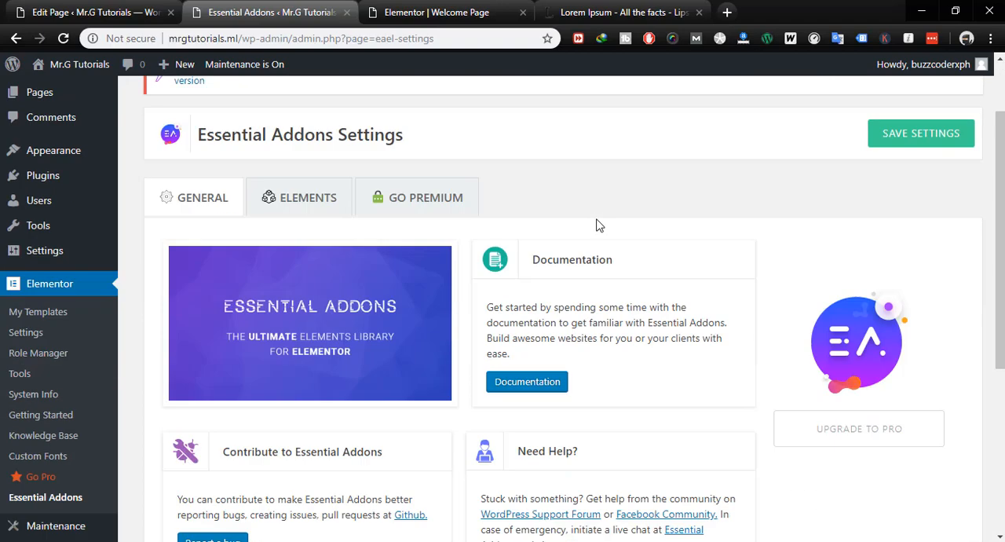
{"action": "left_click", "coordinate": [437, 12]}
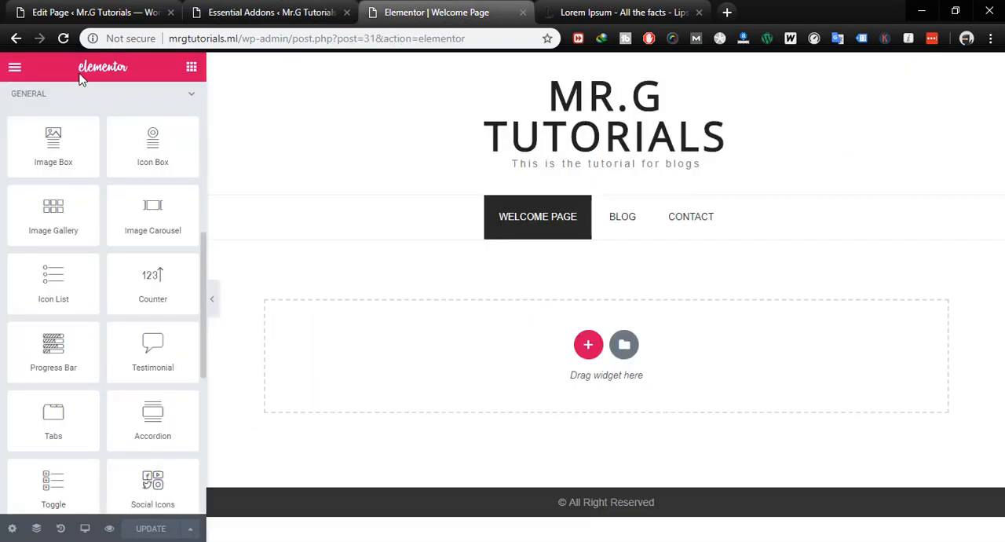
{"action": "left_click", "coordinate": [62, 38]}
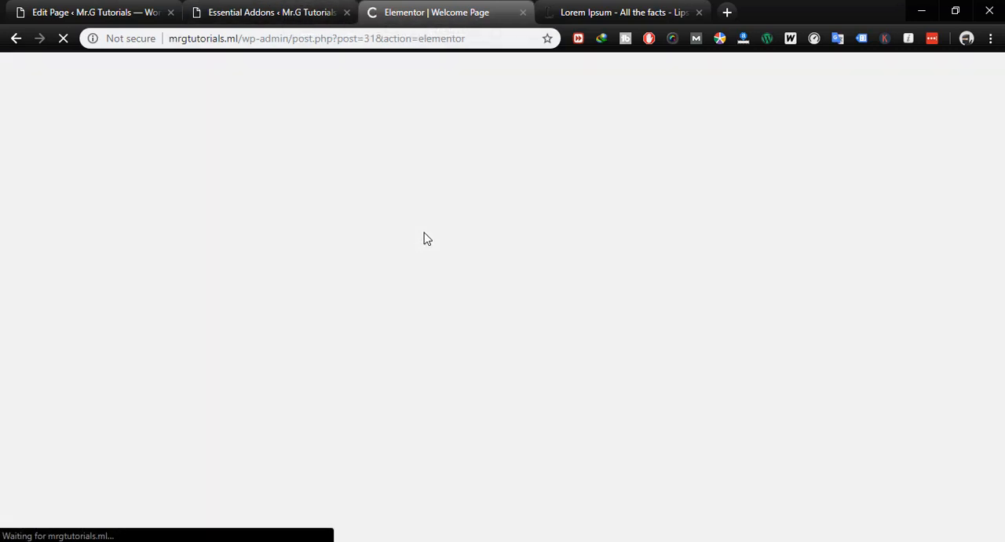
{"action": "left_click", "coordinate": [288, 13]}
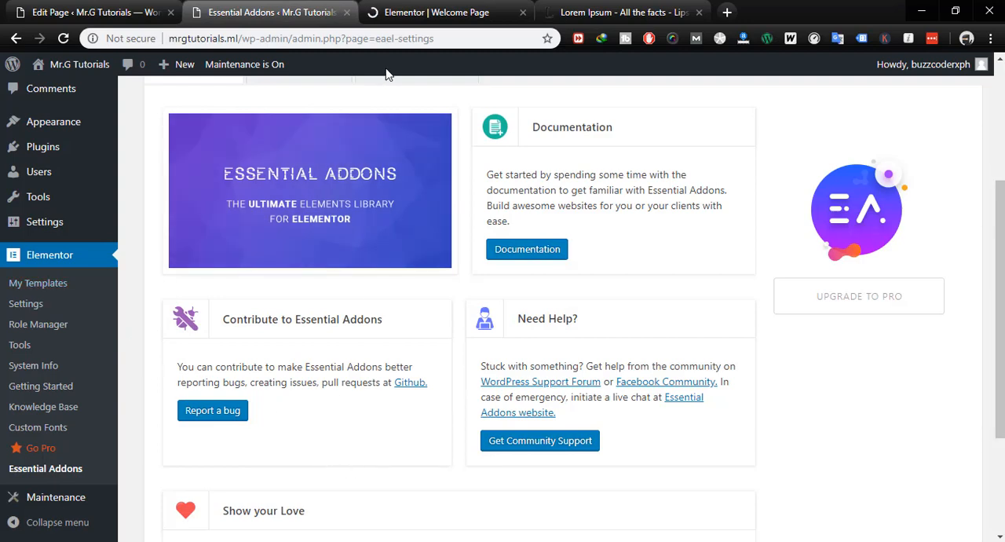
{"action": "left_click", "coordinate": [440, 12]}
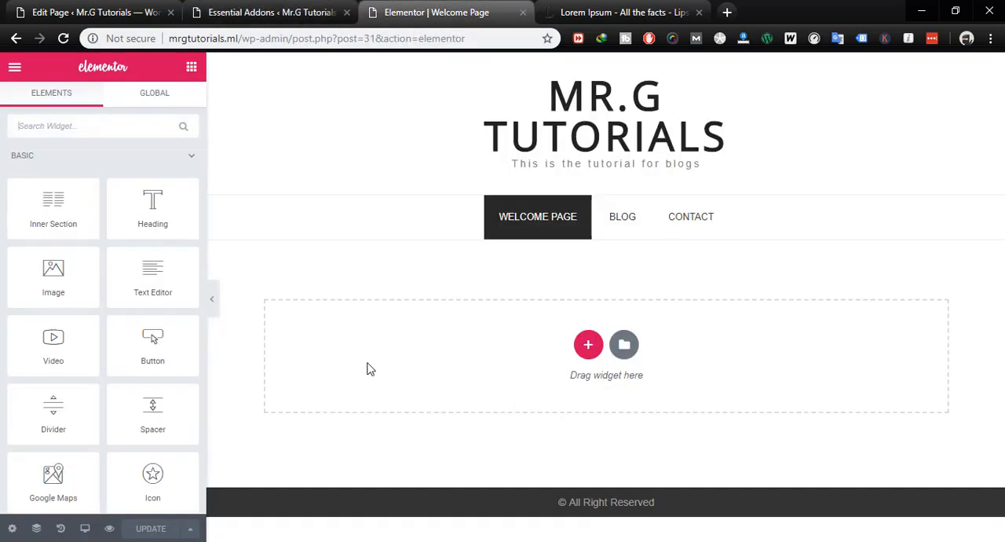
- Try the EA Post Timeline widget from the Essential Addons group on the empty page, and delete its section
{"action": "scroll", "coordinate": [171, 312], "scroll_direction": "down", "scroll_amount": 8}
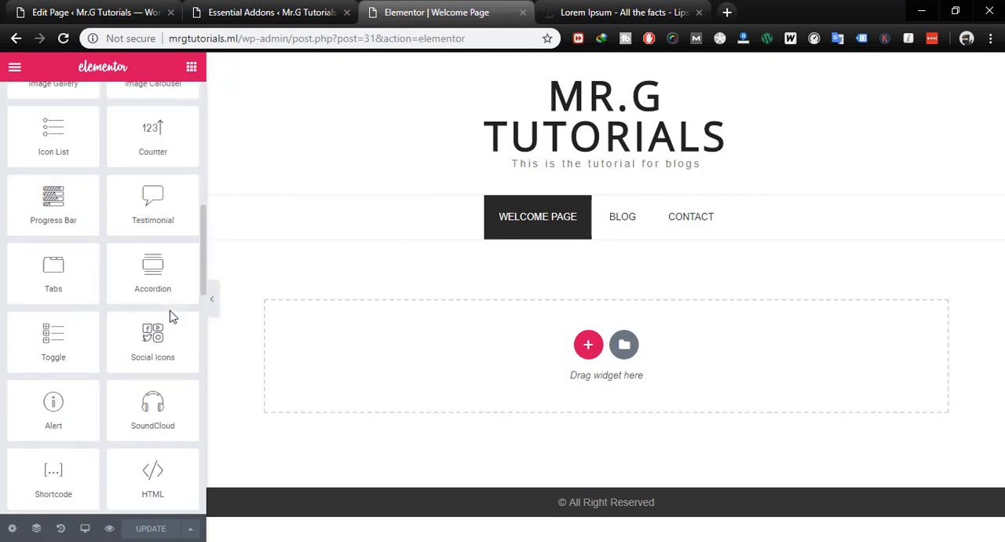
{"action": "scroll", "coordinate": [170, 310], "scroll_direction": "up", "scroll_amount": 3}
{"action": "scroll", "coordinate": [170, 310], "scroll_direction": "down", "scroll_amount": 15}
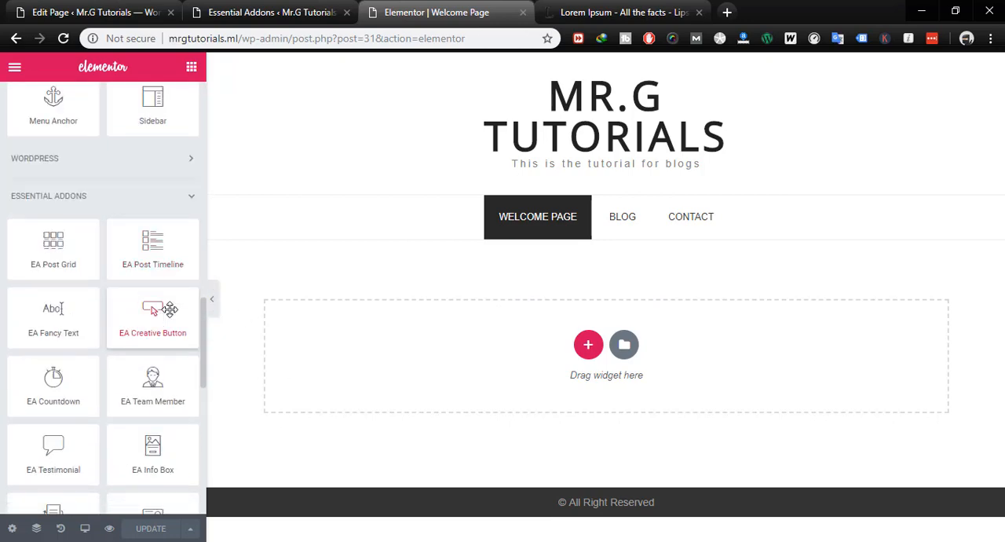
{"action": "scroll", "coordinate": [169, 310], "scroll_direction": "up", "scroll_amount": 4}
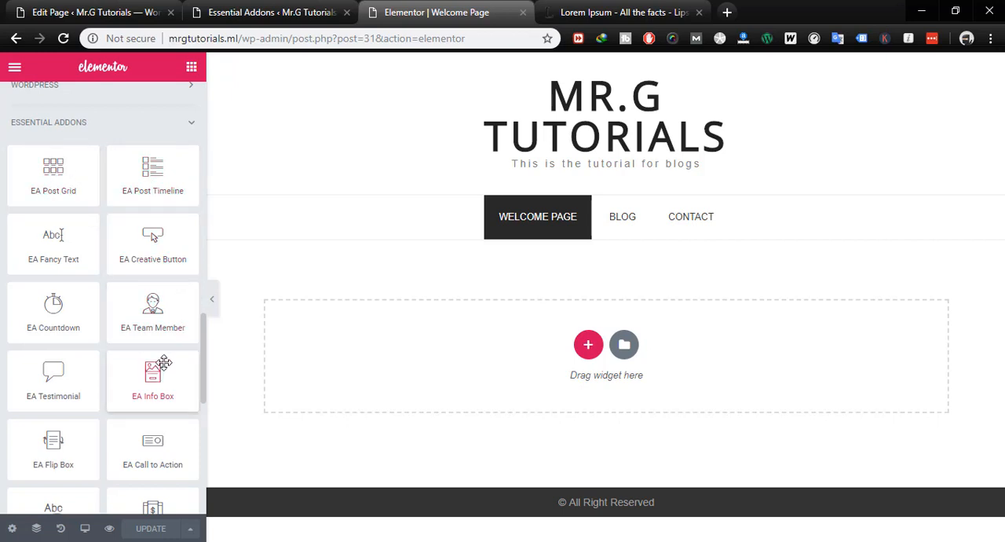
{"action": "scroll", "coordinate": [163, 362], "scroll_direction": "down", "scroll_amount": 1}
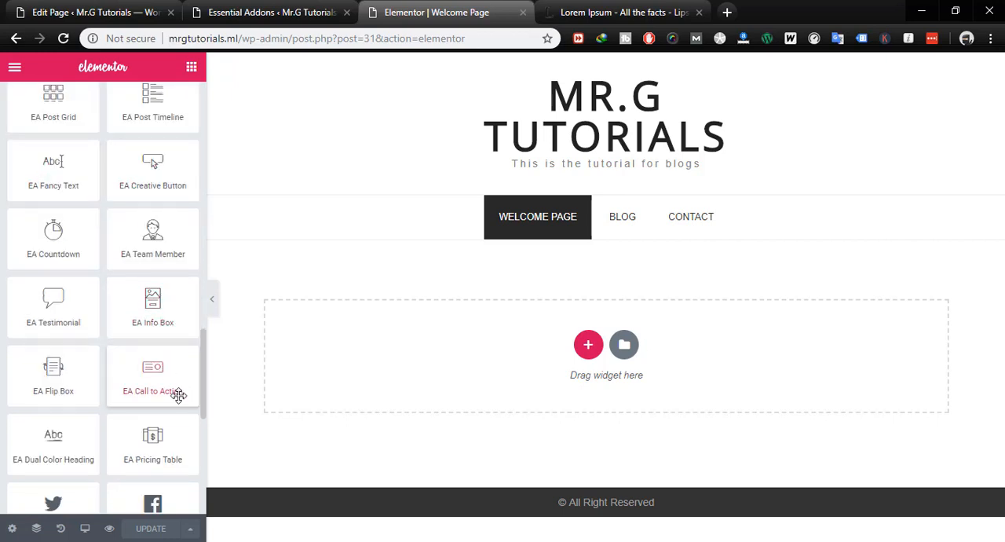
{"action": "scroll", "coordinate": [174, 392], "scroll_direction": "up", "scroll_amount": 1}
{"action": "left_click_drag", "start_coordinate": [151, 187], "coordinate": [512, 343]}
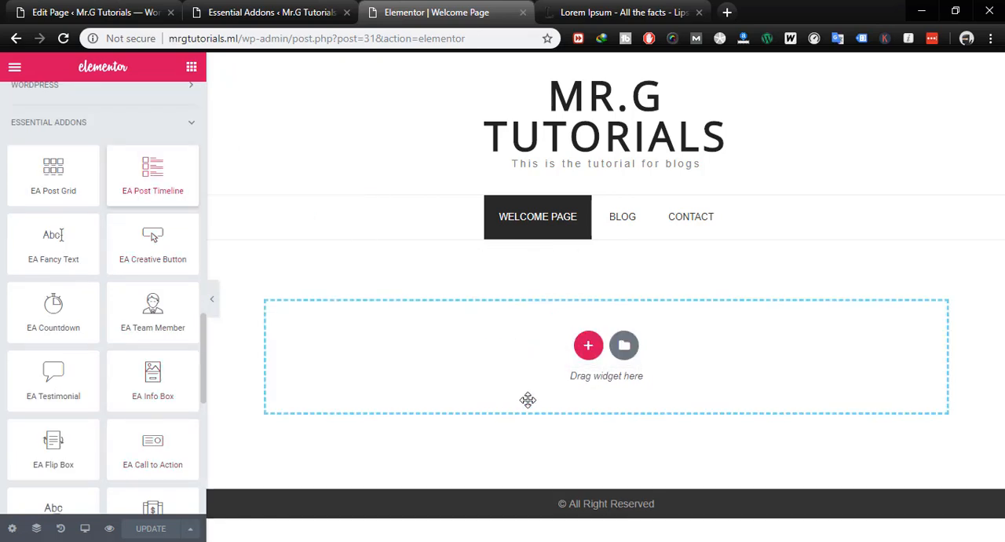
{"action": "scroll", "coordinate": [578, 422], "scroll_direction": "down", "scroll_amount": 5}
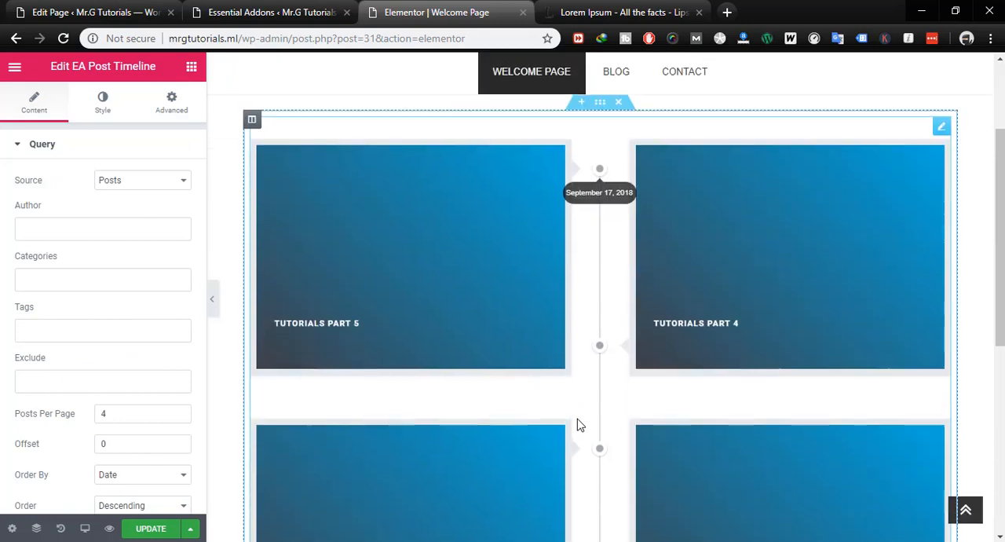
{"action": "scroll", "coordinate": [565, 392], "scroll_direction": "up", "scroll_amount": 5}
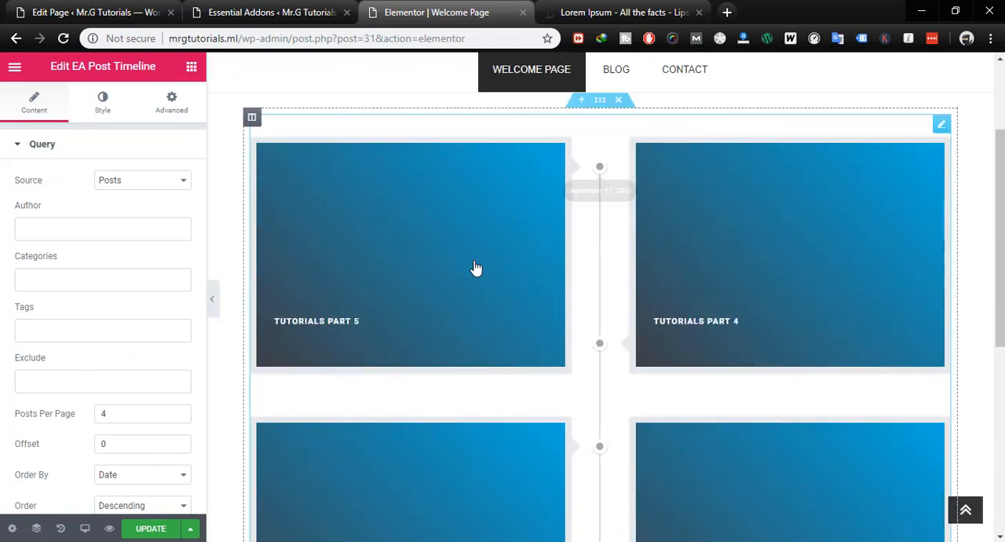
{"action": "left_click", "coordinate": [619, 103]}
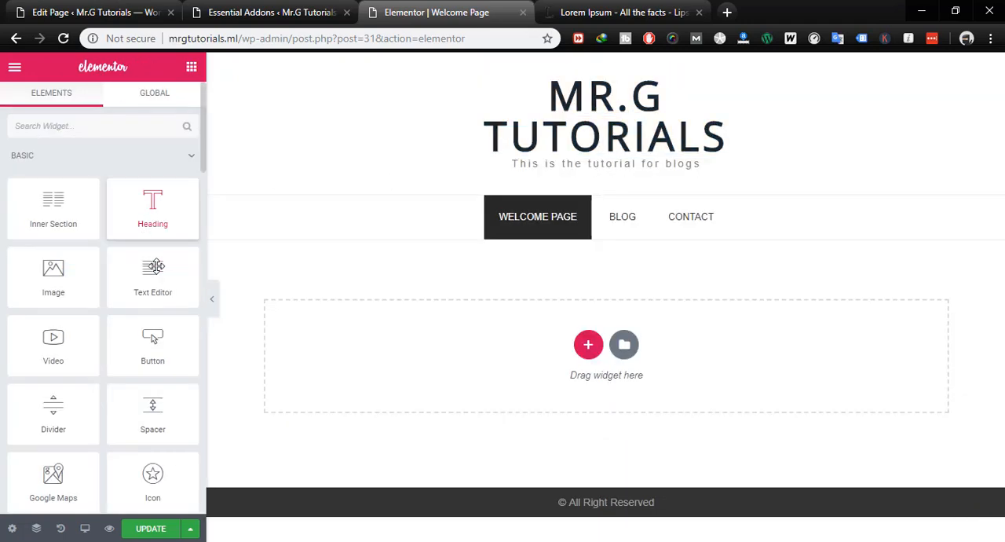
- Add the EA Post Grid widget from the Essential Addons group to the empty page area
{"action": "scroll", "coordinate": [160, 309], "scroll_direction": "down", "scroll_amount": 4}
{"action": "scroll", "coordinate": [160, 310], "scroll_direction": "down", "scroll_amount": 9}
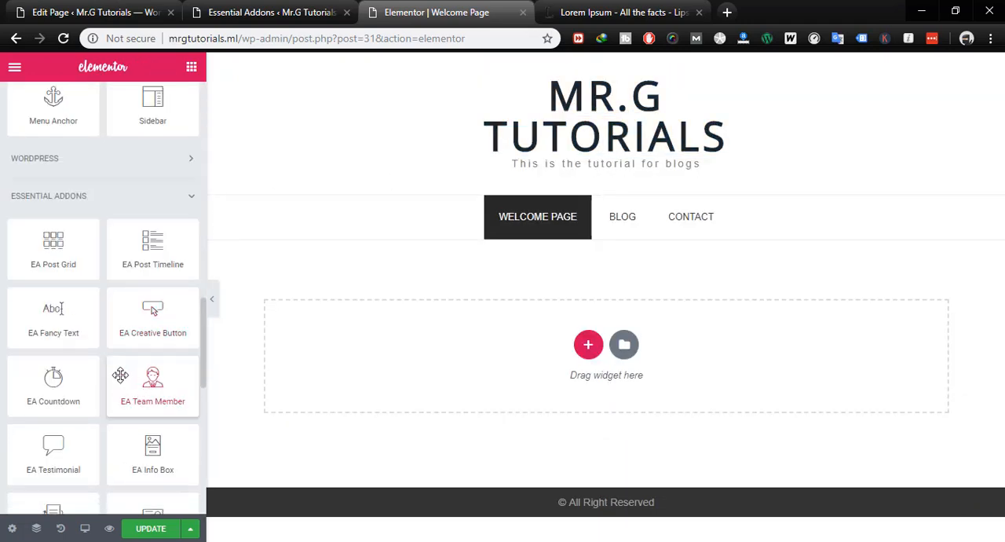
{"action": "scroll", "coordinate": [120, 375], "scroll_direction": "down", "scroll_amount": 5}
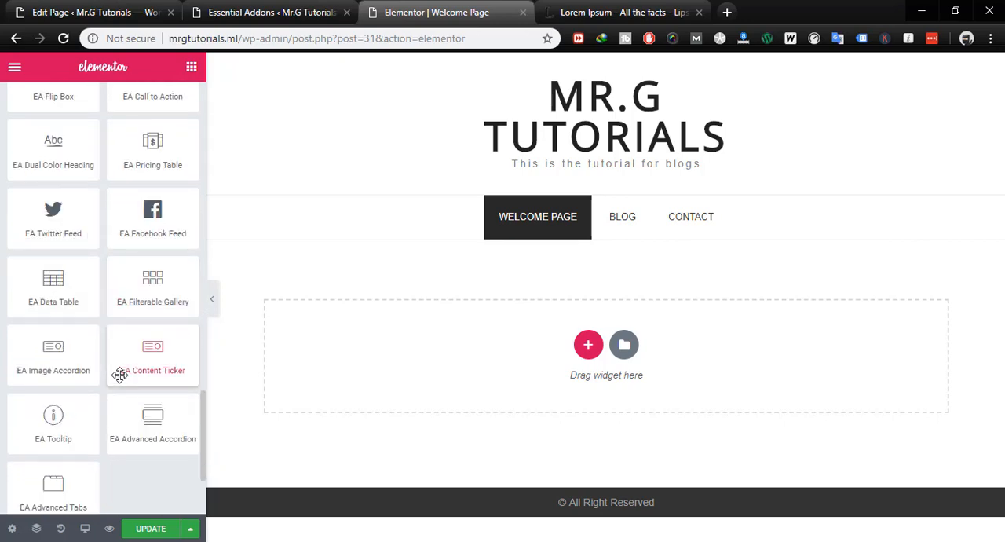
{"action": "scroll", "coordinate": [120, 376], "scroll_direction": "up", "scroll_amount": 5}
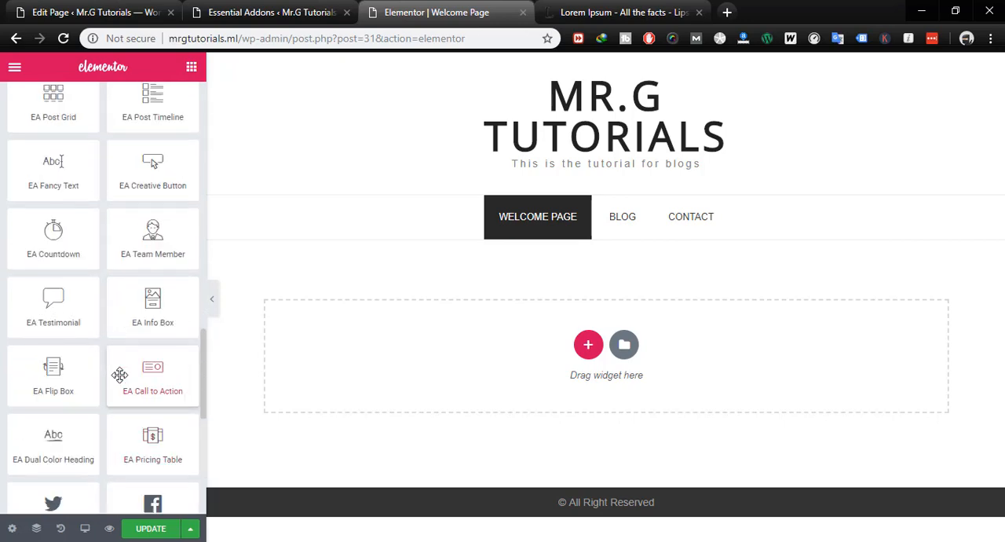
{"action": "left_click_drag", "start_coordinate": [54, 257], "coordinate": [463, 317]}
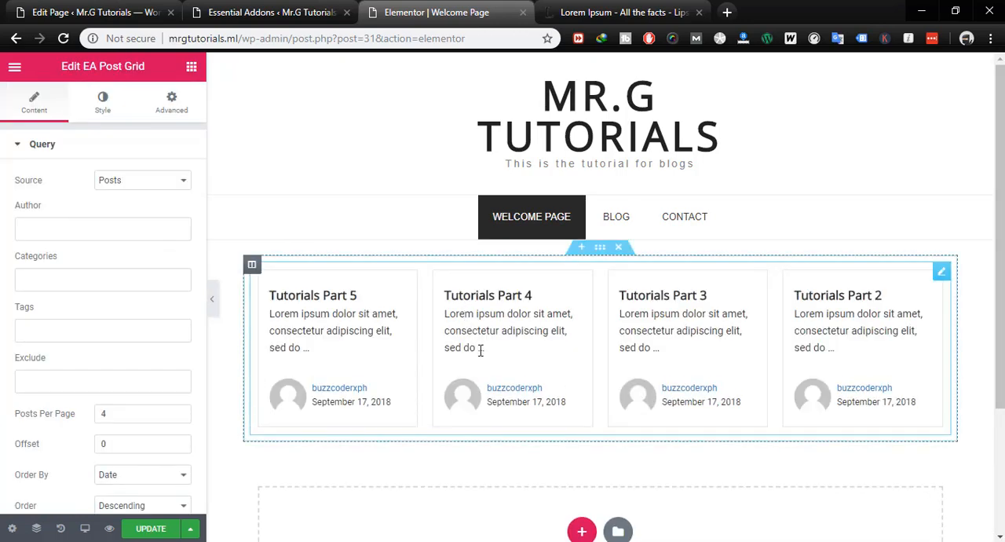
- Turn off Show Meta in the post grid's layout settings and preview the page at full width
{"action": "scroll", "coordinate": [713, 448], "scroll_direction": "down", "scroll_amount": 2}
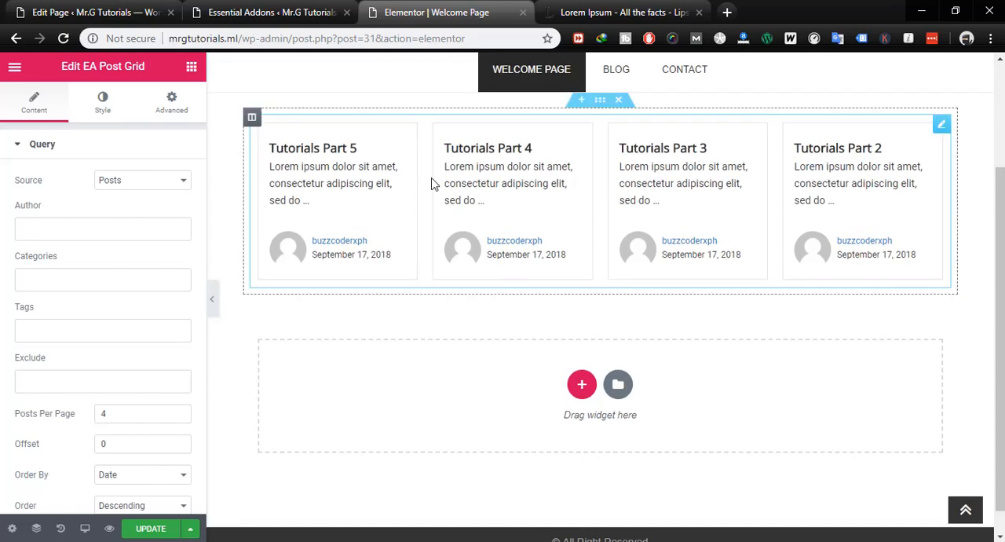
{"action": "scroll", "coordinate": [138, 219], "scroll_direction": "down", "scroll_amount": 2}
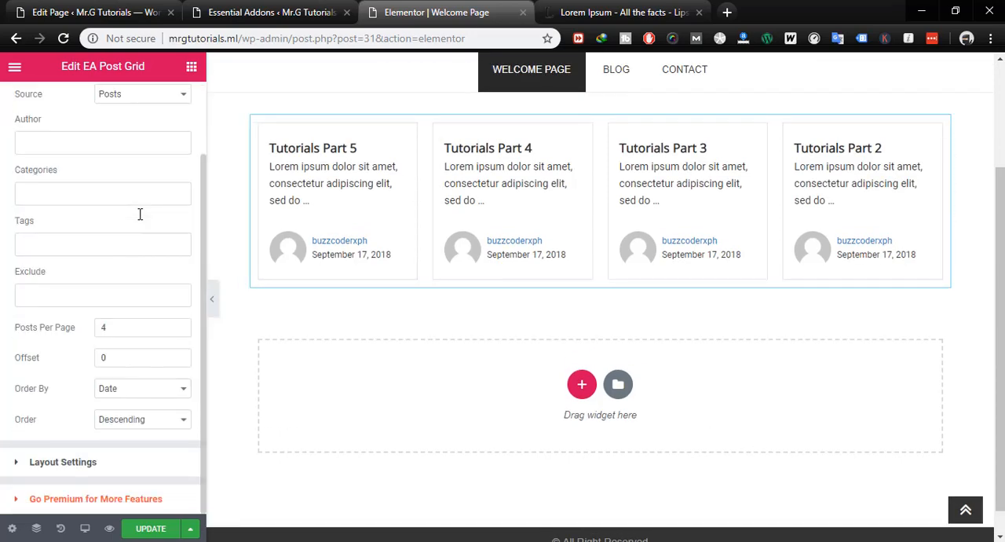
{"action": "scroll", "coordinate": [139, 216], "scroll_direction": "up", "scroll_amount": 2}
{"action": "scroll", "coordinate": [130, 276], "scroll_direction": "down", "scroll_amount": 2}
{"action": "left_click", "coordinate": [59, 463]}
{"action": "scroll", "coordinate": [112, 376], "scroll_direction": "down", "scroll_amount": 3}
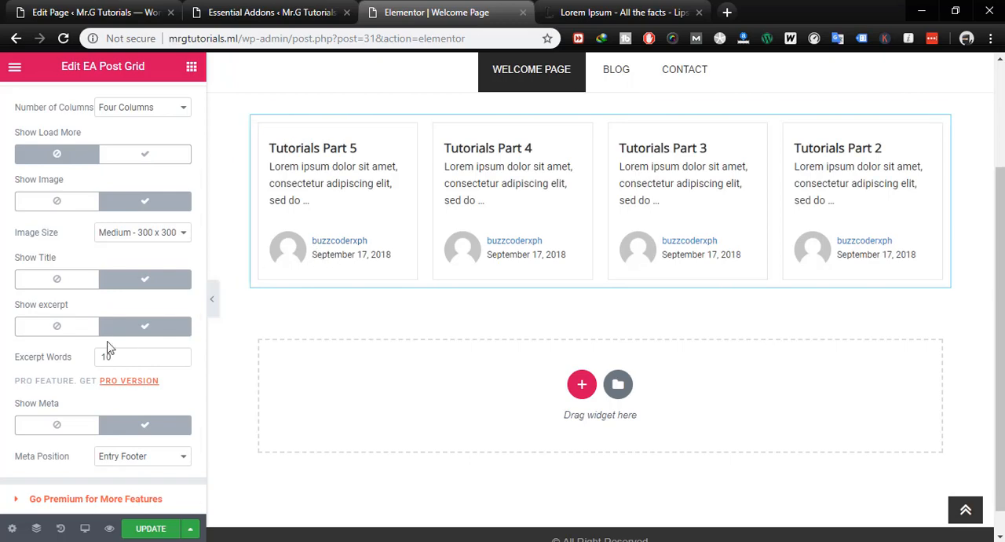
{"action": "left_click", "coordinate": [65, 430]}
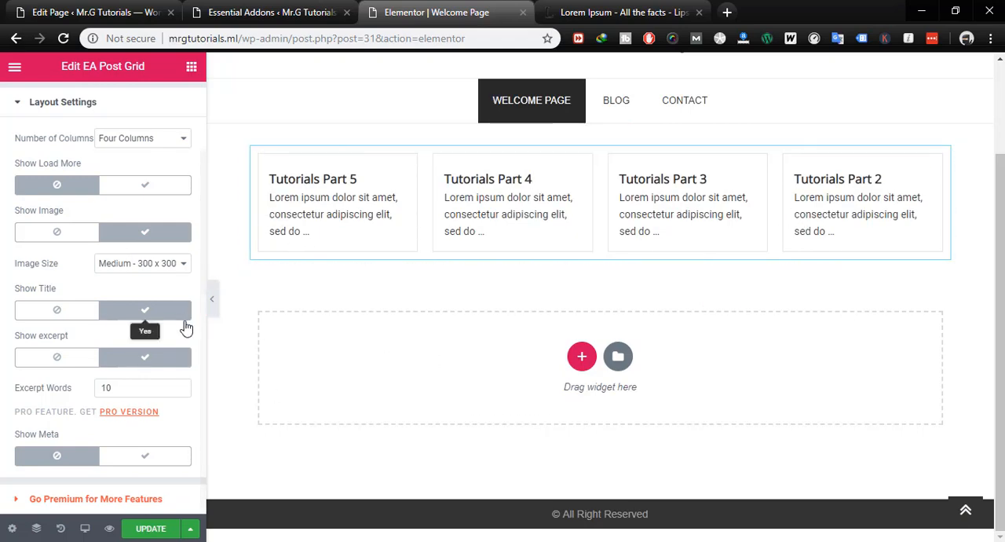
{"action": "left_click", "coordinate": [213, 299]}
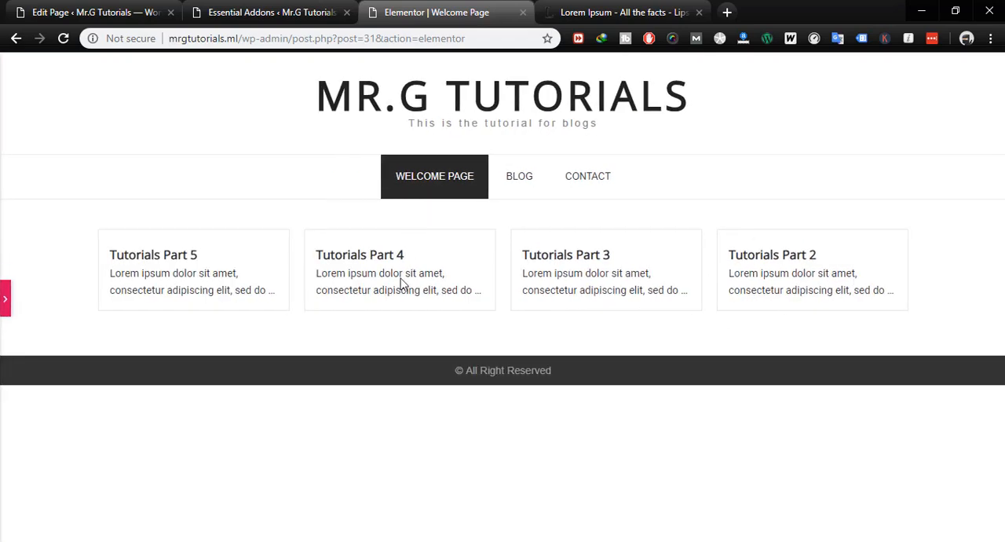
{"action": "left_click", "coordinate": [5, 298]}
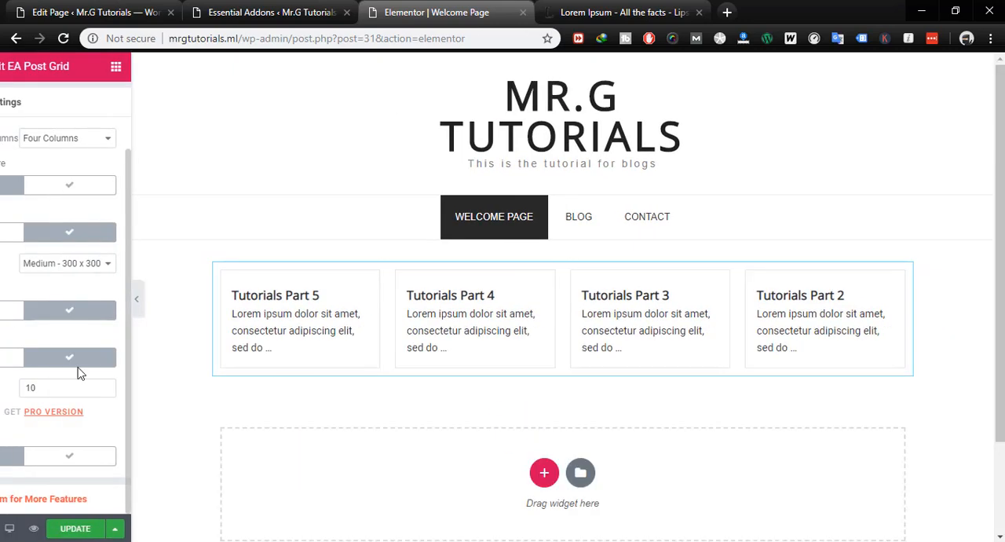
- Set the post grid's Posts Per Page to 3 in its query settings
{"action": "scroll", "coordinate": [149, 400], "scroll_direction": "up", "scroll_amount": 2}
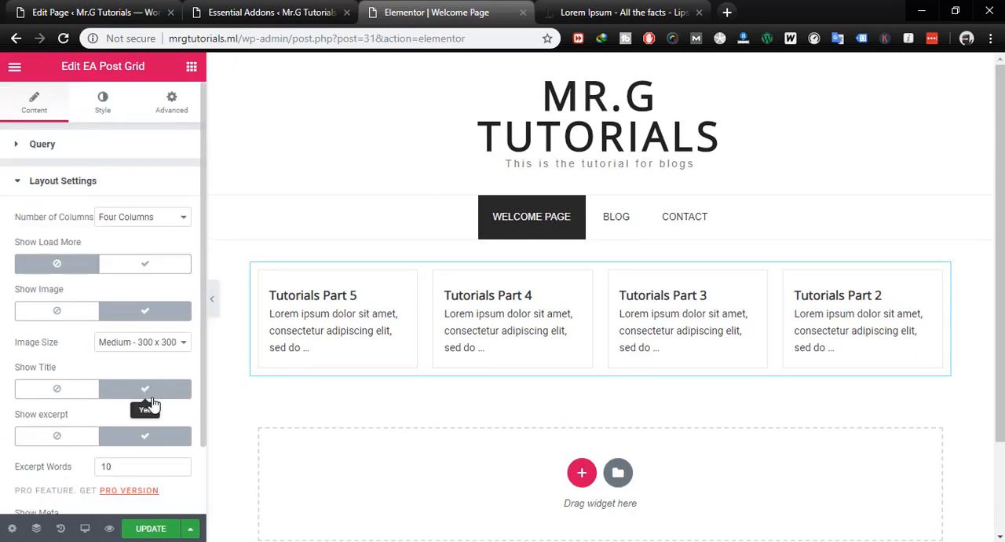
{"action": "scroll", "coordinate": [74, 224], "scroll_direction": "down", "scroll_amount": 2}
{"action": "scroll", "coordinate": [42, 179], "scroll_direction": "up", "scroll_amount": 2}
{"action": "left_click", "coordinate": [35, 143]}
{"action": "scroll", "coordinate": [29, 363], "scroll_direction": "down", "scroll_amount": 1}
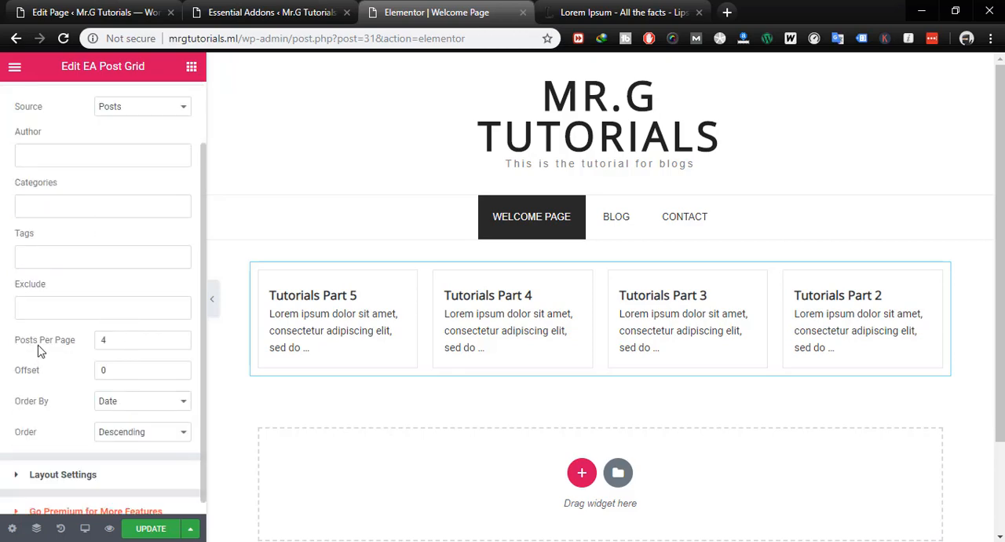
{"action": "double_click", "coordinate": [114, 341]}
{"action": "left_click", "coordinate": [179, 338]}
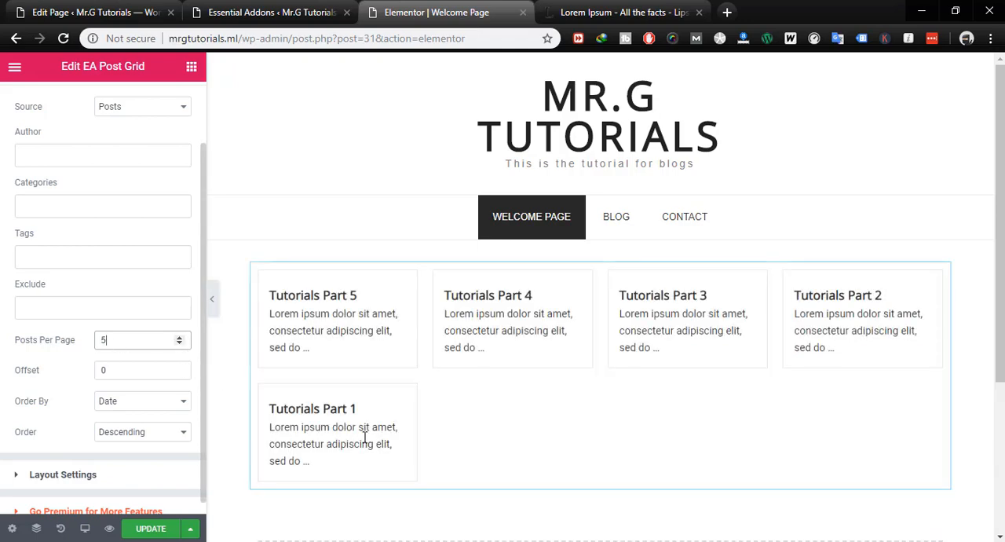
{"action": "left_click", "coordinate": [180, 345]}
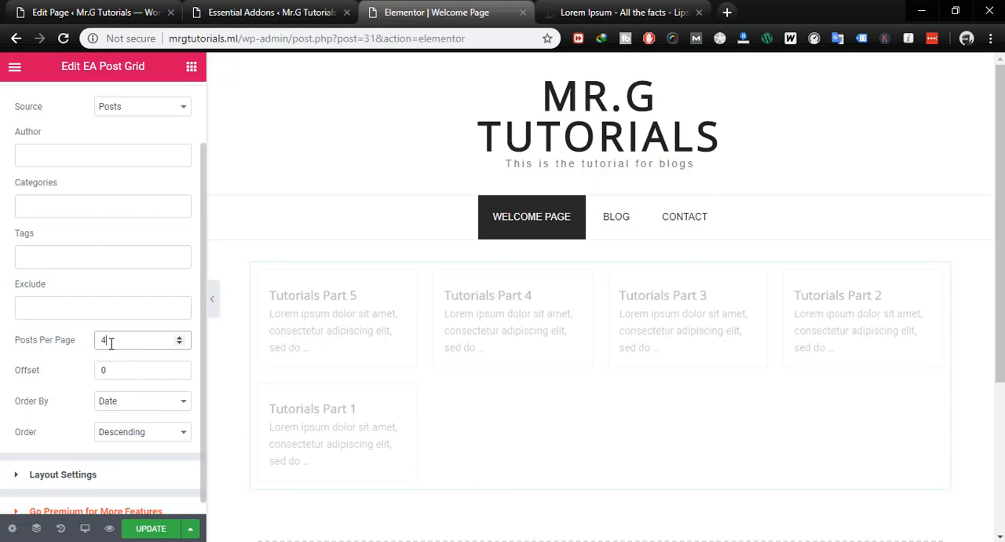
{"action": "key", "text": "BackSpace"}
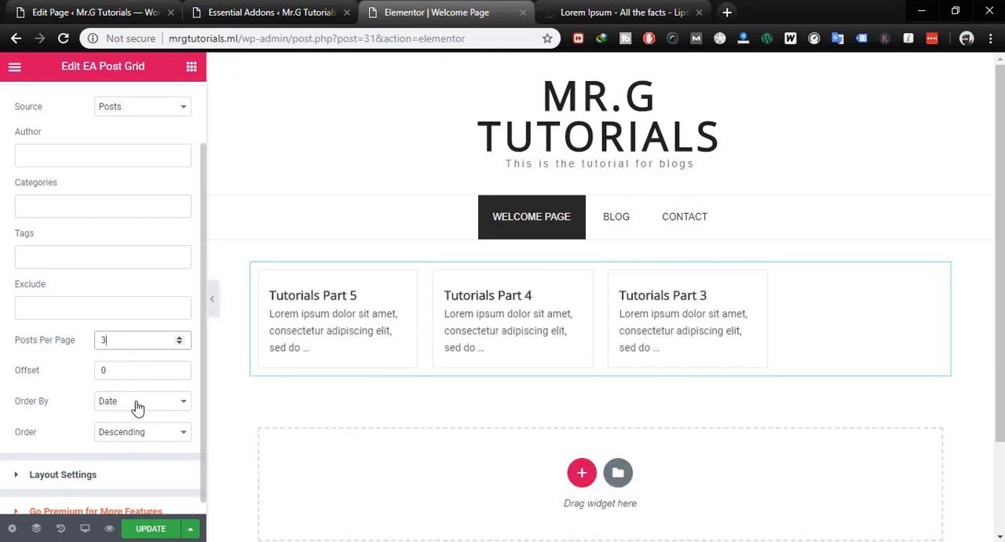
{"action": "scroll", "coordinate": [144, 379], "scroll_direction": "down", "scroll_amount": 1}
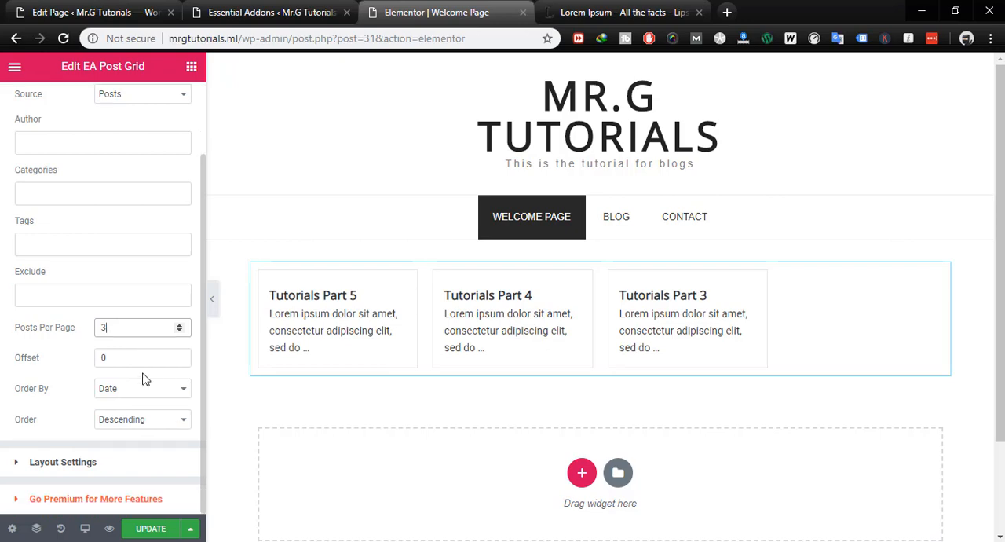
- Set the post grid's Number of Columns to Three Columns and update the Welcome Page
{"action": "left_click", "coordinate": [73, 463]}
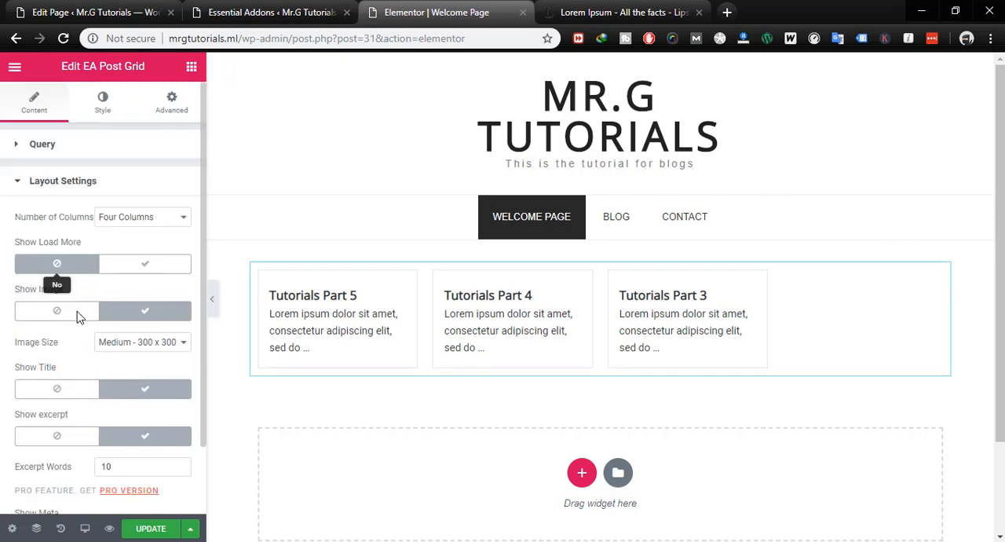
{"action": "left_click", "coordinate": [129, 217]}
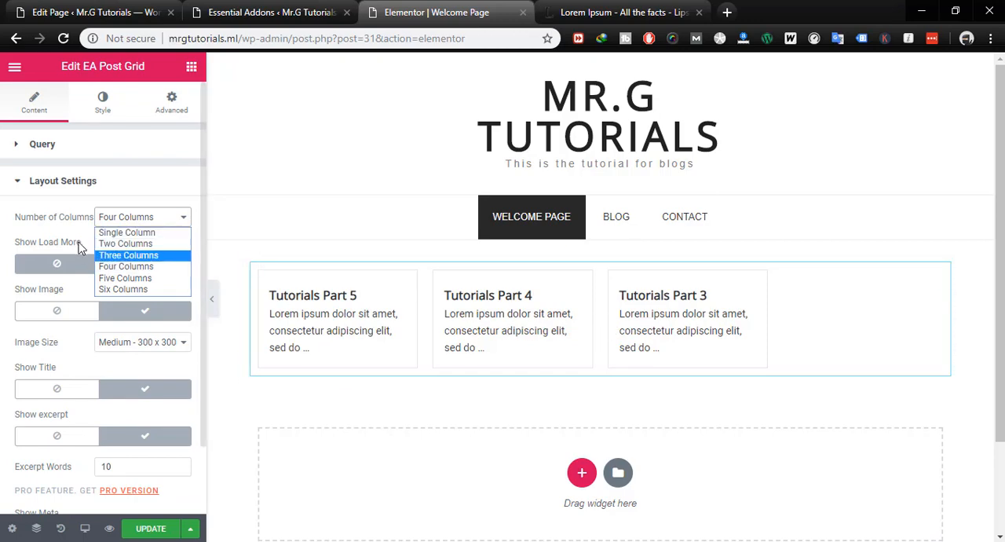
{"action": "left_click", "coordinate": [124, 257]}
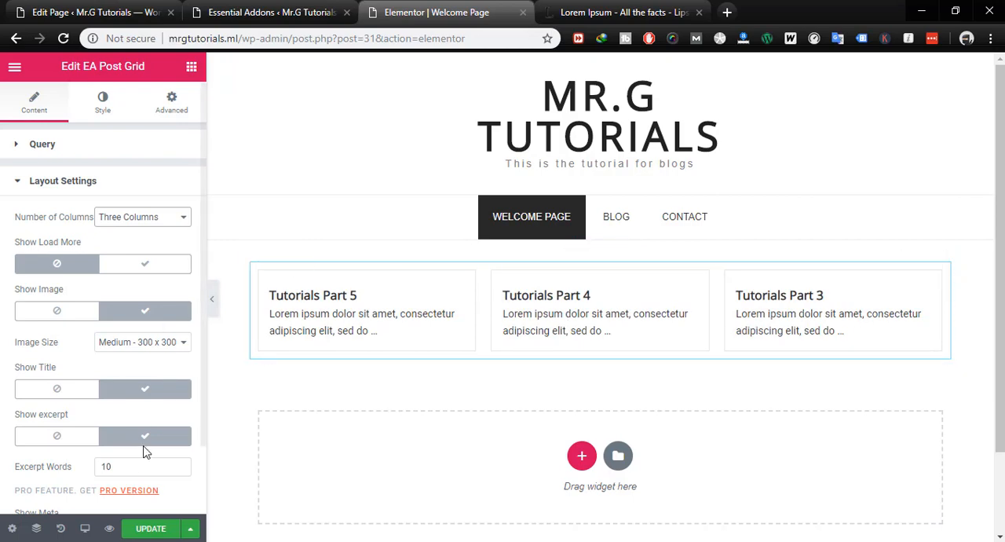
{"action": "left_click", "coordinate": [150, 528]}
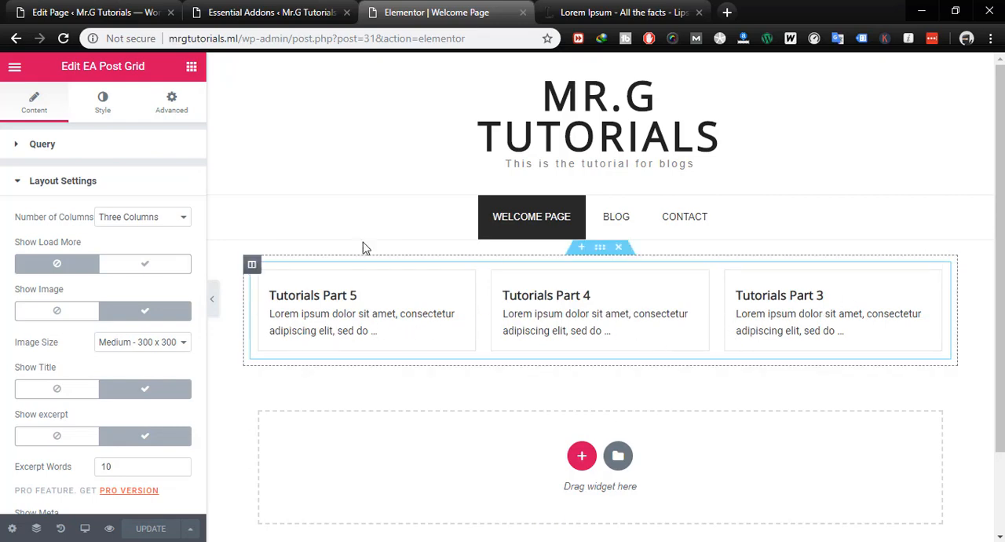
{"action": "left_click", "coordinate": [642, 14]}
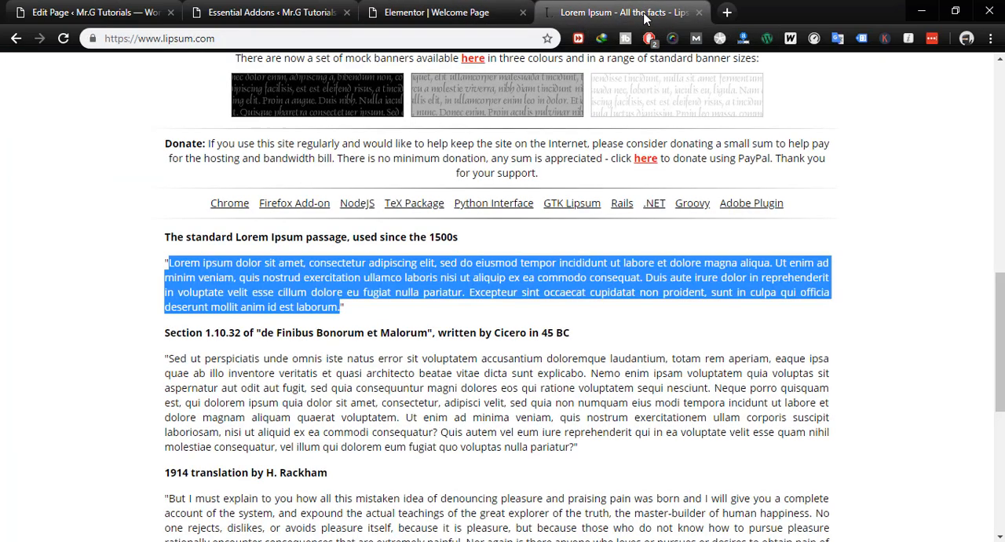
- Open the Pixabay free image site in place of the Lorem Ipsum page
{"action": "left_click", "coordinate": [276, 15]}
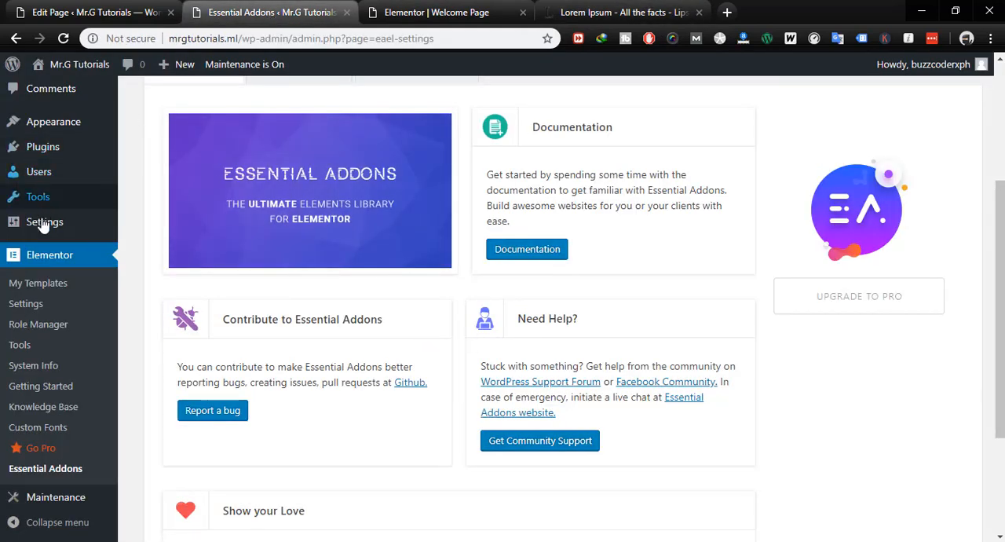
{"action": "left_click", "coordinate": [480, 14]}
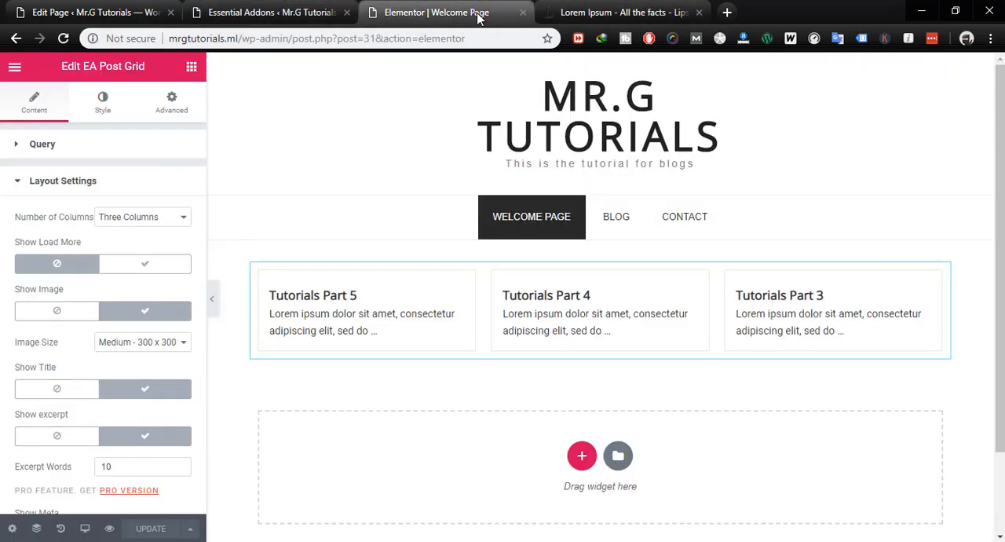
{"action": "left_click", "coordinate": [588, 14]}
{"action": "left_click", "coordinate": [460, 40]}
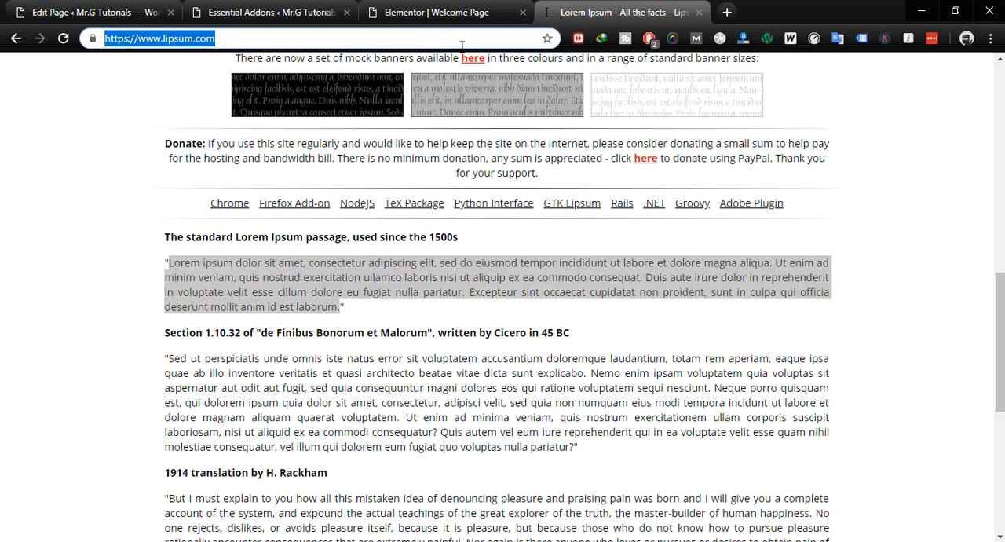
{"action": "type", "text": "pixabay"}
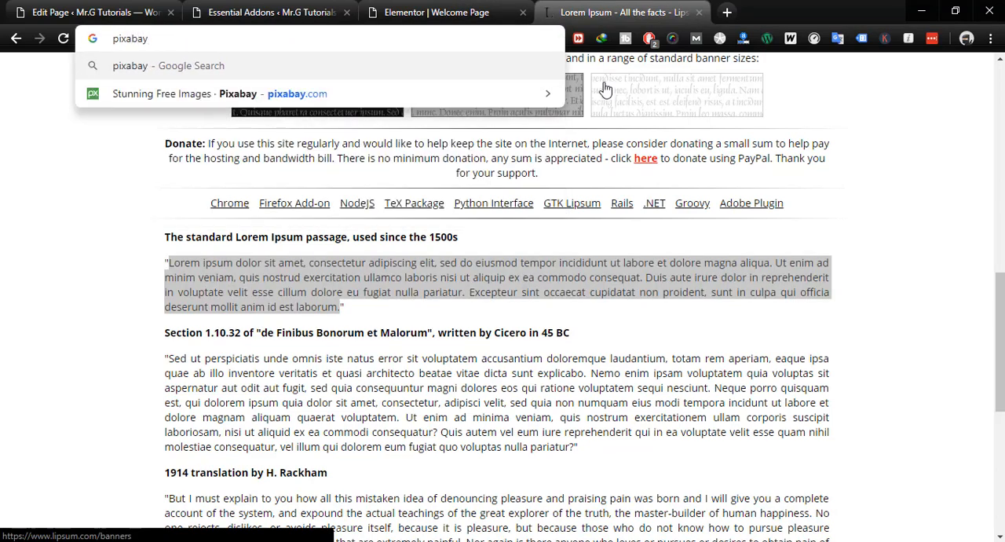
{"action": "key", "text": "Down"}
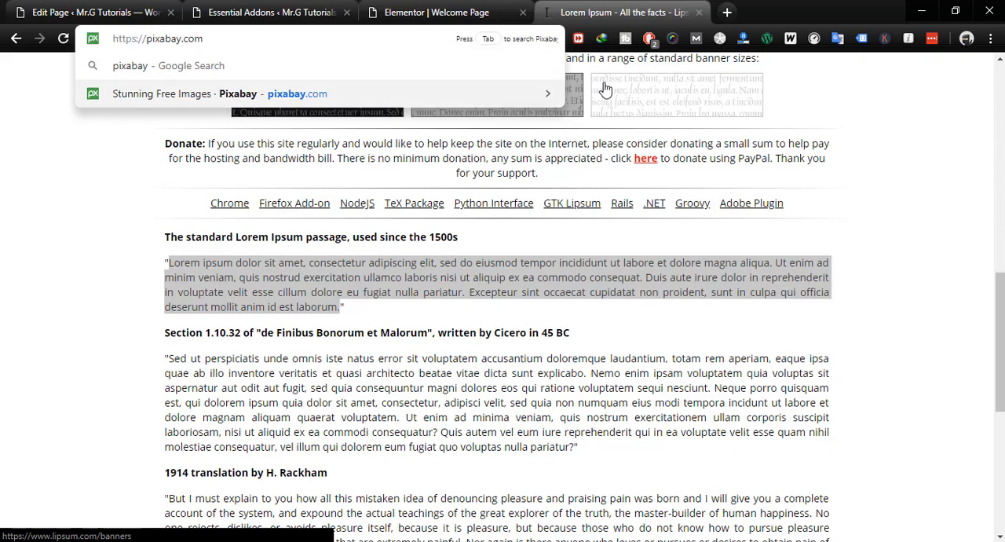
{"action": "key", "text": "Return"}
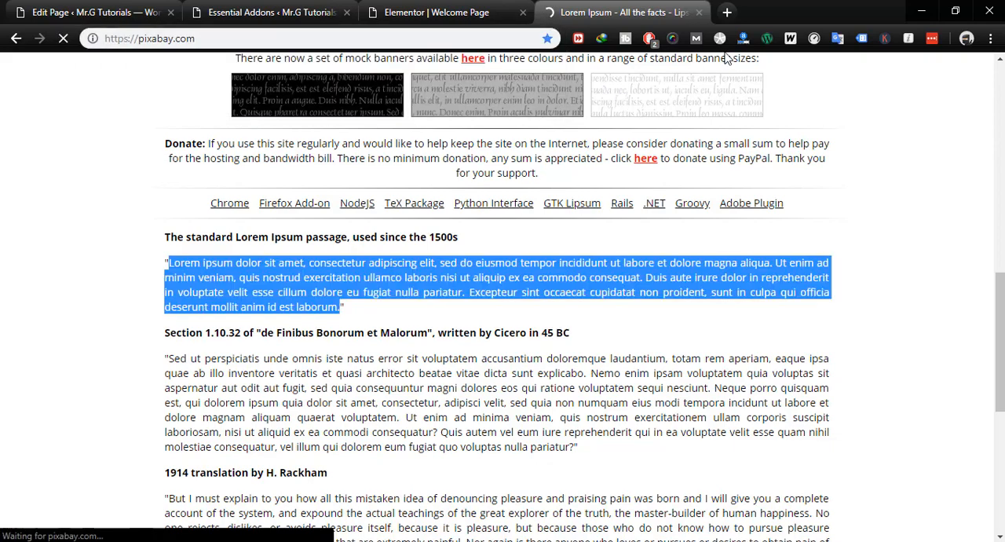
{"action": "left_click", "coordinate": [727, 11]}
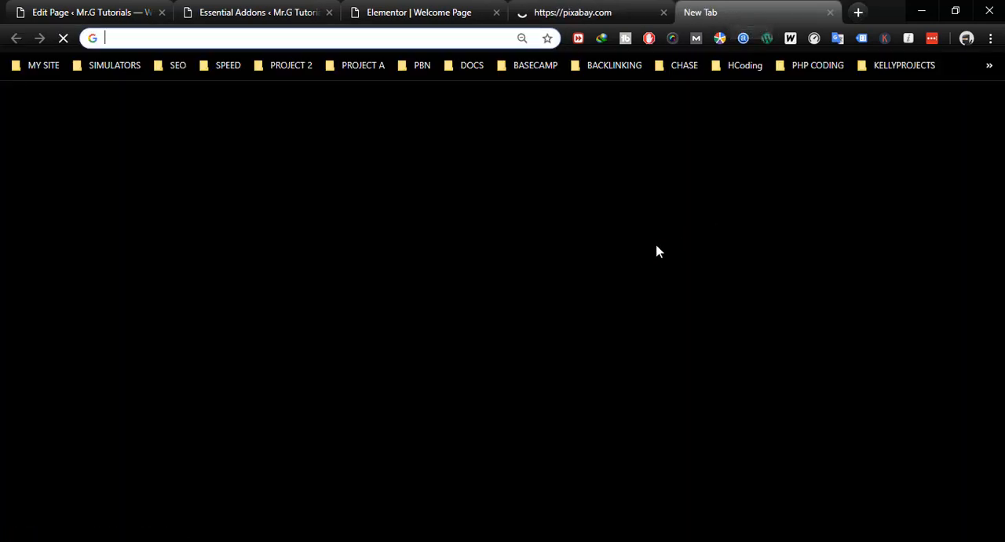
{"action": "left_click", "coordinate": [592, 16]}
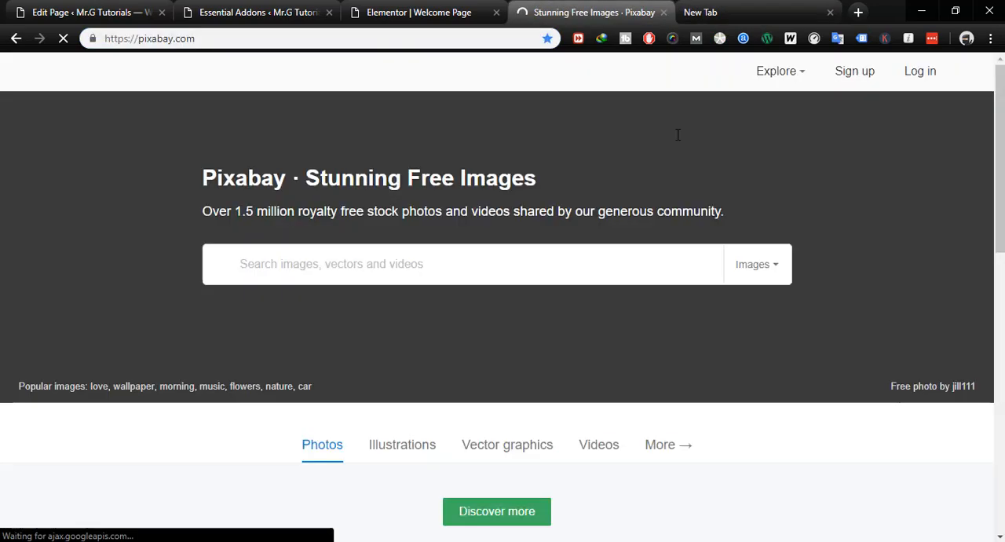
{"action": "scroll", "coordinate": [709, 213], "scroll_direction": "down", "scroll_amount": 1}
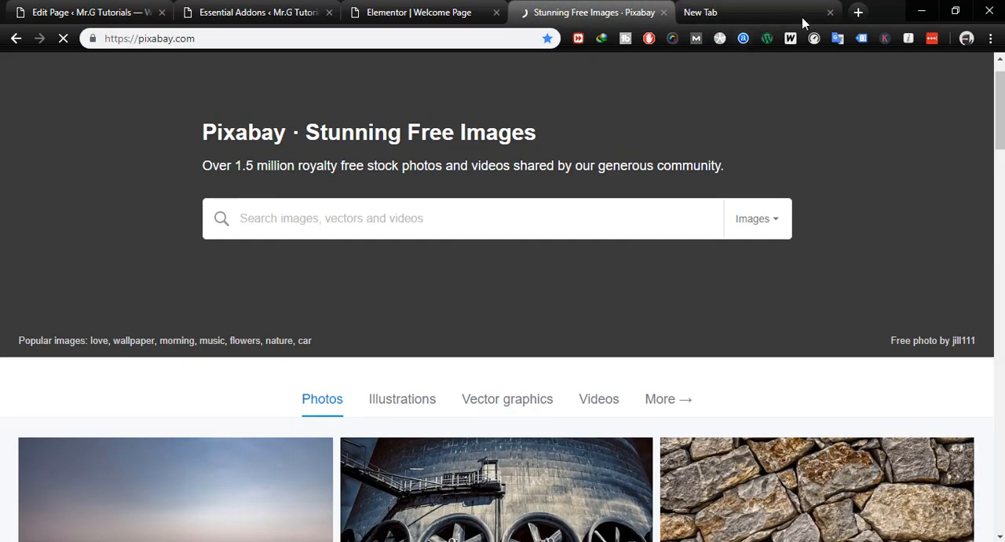
{"action": "scroll", "coordinate": [736, 284], "scroll_direction": "down", "scroll_amount": 3}
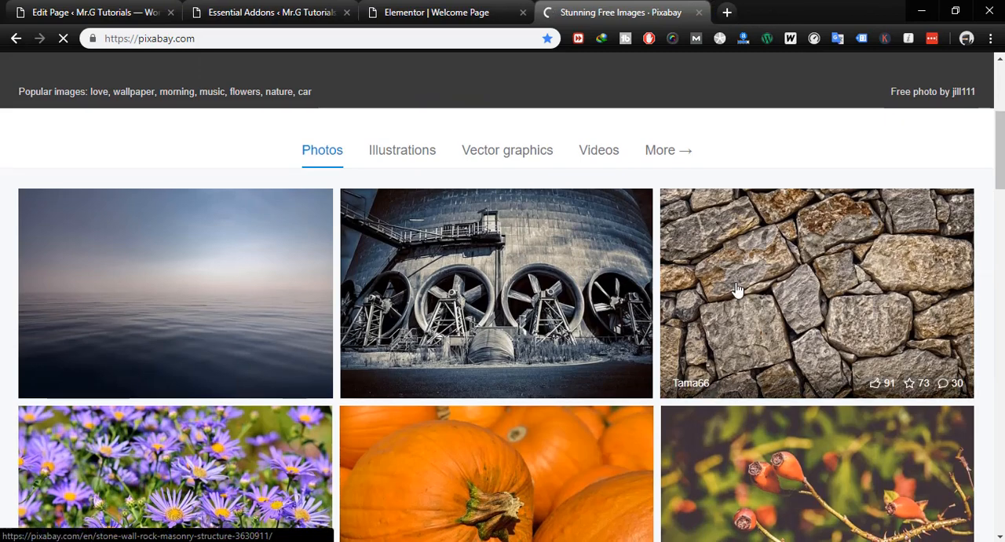
- Search Pixabay's images for "foods"
{"action": "scroll", "coordinate": [736, 290], "scroll_direction": "up", "scroll_amount": 4}
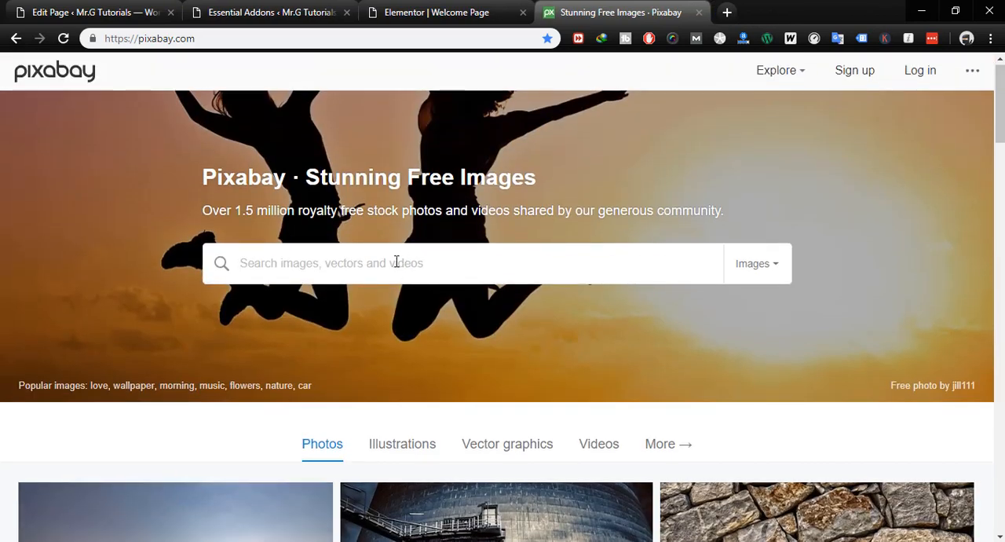
{"action": "type", "text": "food"}
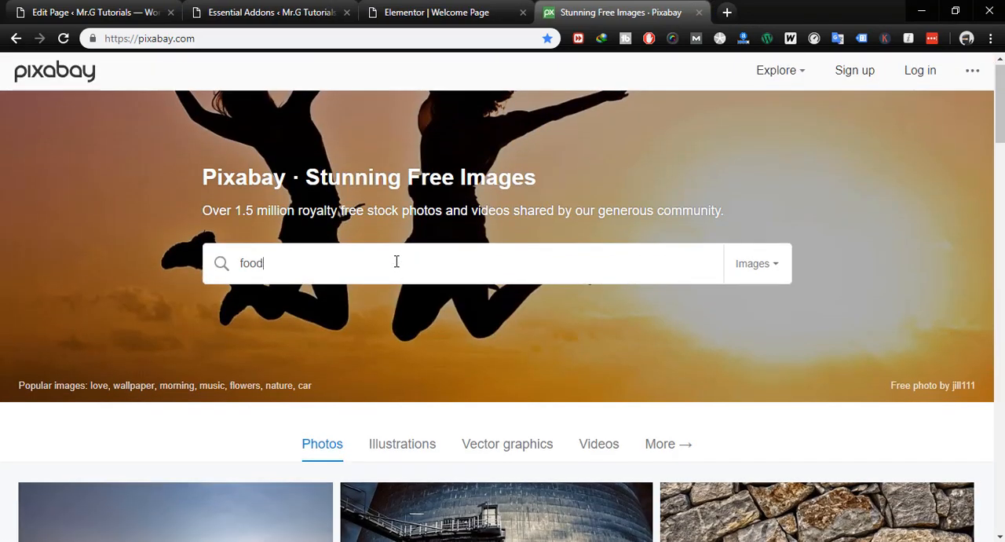
{"action": "type", "text": "s"}
{"action": "key", "text": "Return"}
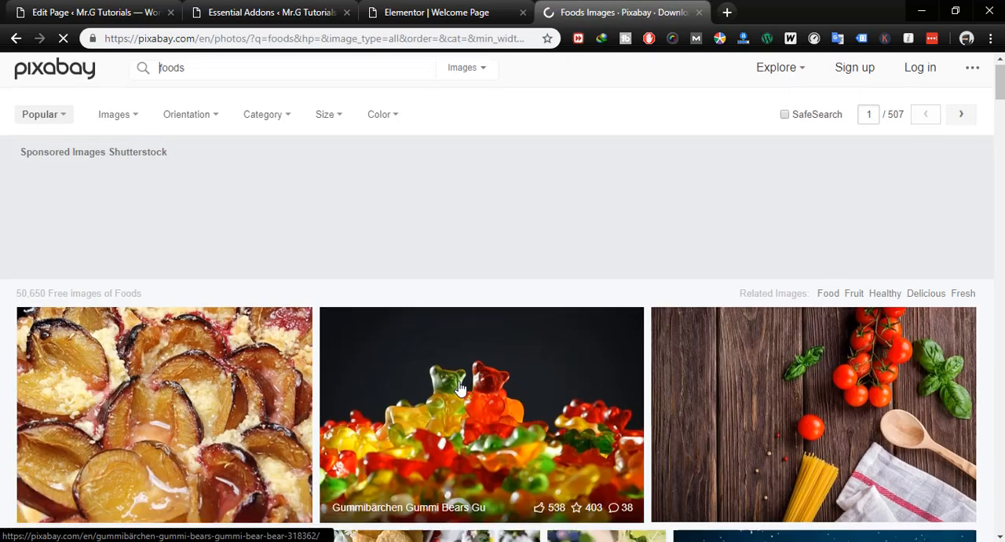
- Open the plum cake photo from the search results and save it to Downloads as plum-cake-3641851_960_720
{"action": "scroll", "coordinate": [461, 389], "scroll_direction": "down", "scroll_amount": 4}
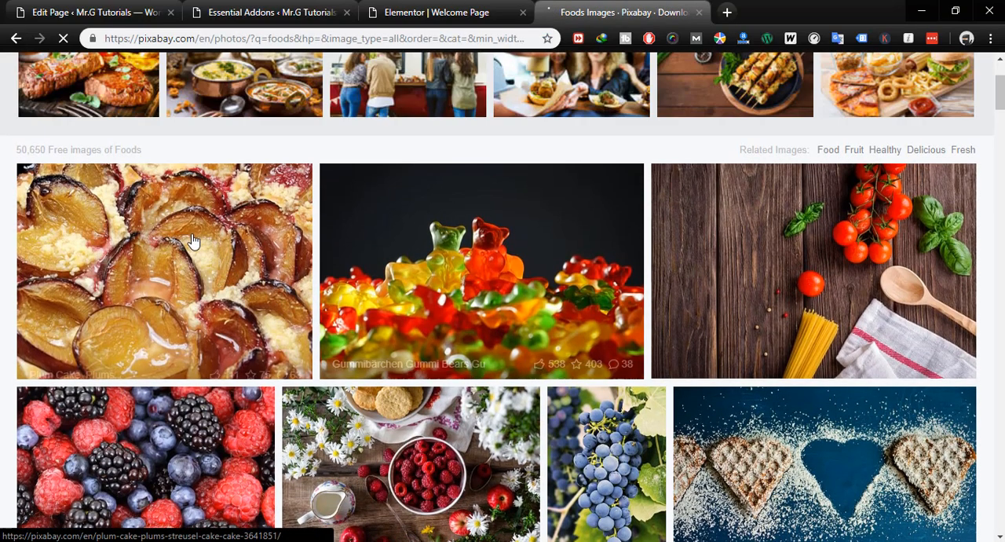
{"action": "left_click", "coordinate": [194, 244]}
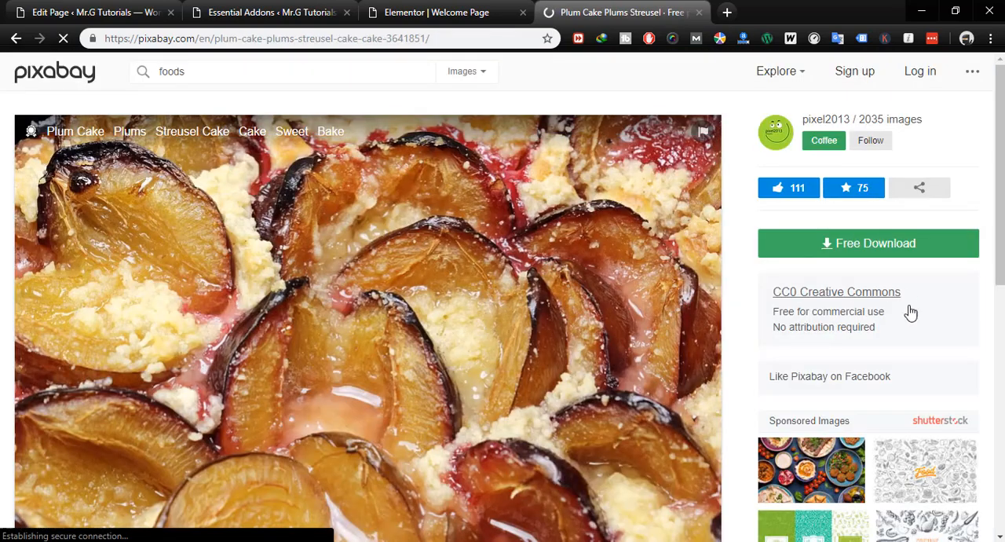
{"action": "right_click", "coordinate": [425, 289]}
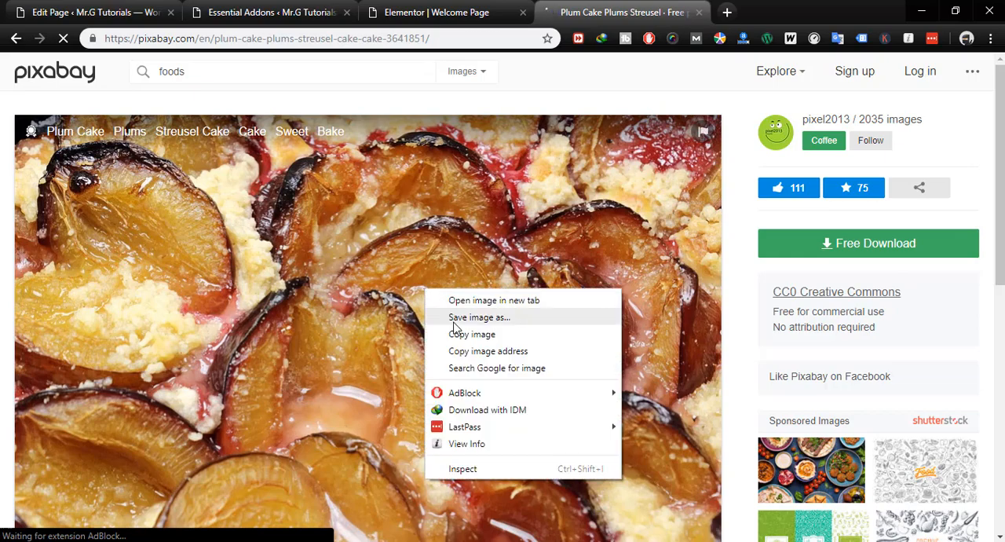
{"action": "left_click", "coordinate": [454, 322]}
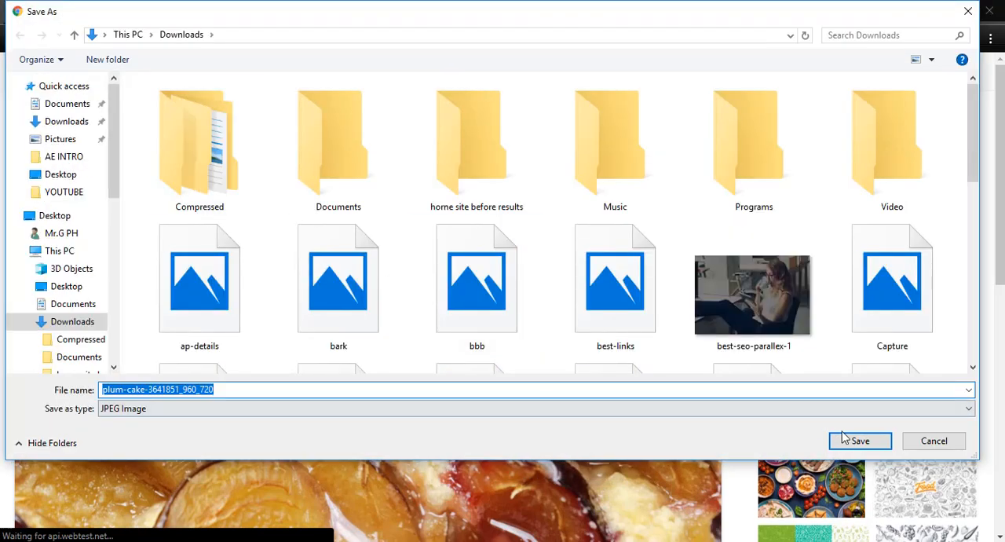
{"action": "left_click", "coordinate": [859, 441]}
- Open the related photo of plums in a white basket and save the image to Downloads
{"action": "scroll", "coordinate": [637, 414], "scroll_direction": "down", "scroll_amount": 4}
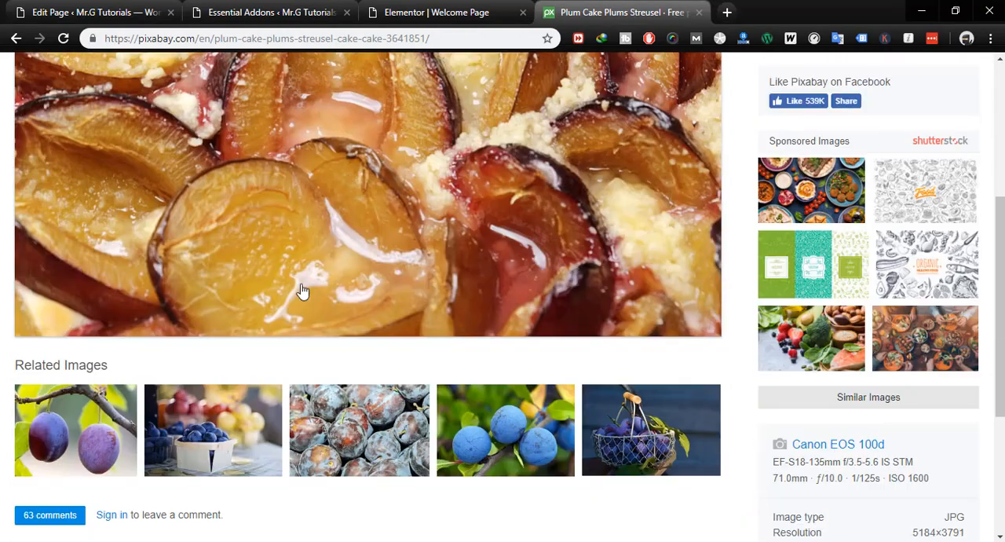
{"action": "left_click", "coordinate": [198, 440]}
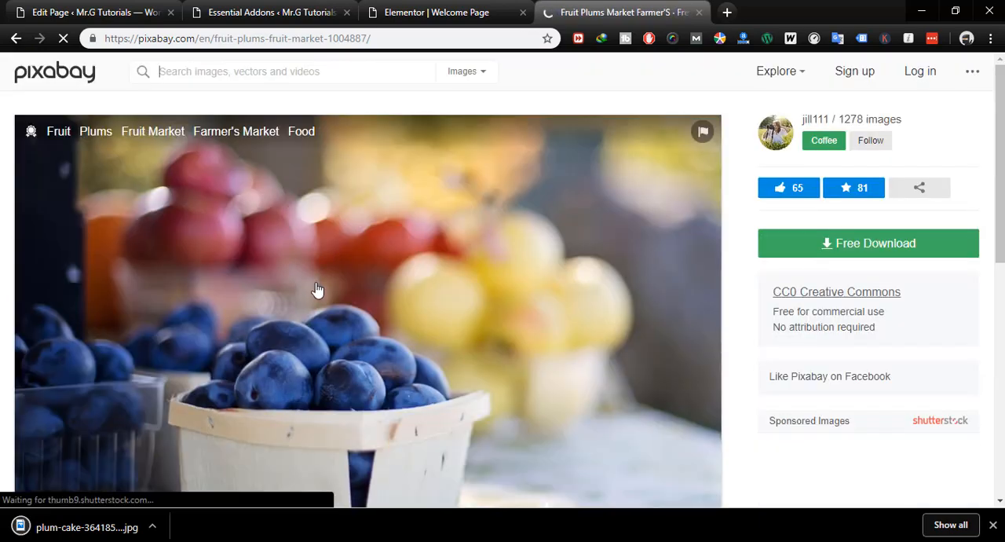
{"action": "right_click", "coordinate": [316, 283]}
{"action": "left_click", "coordinate": [341, 307]}
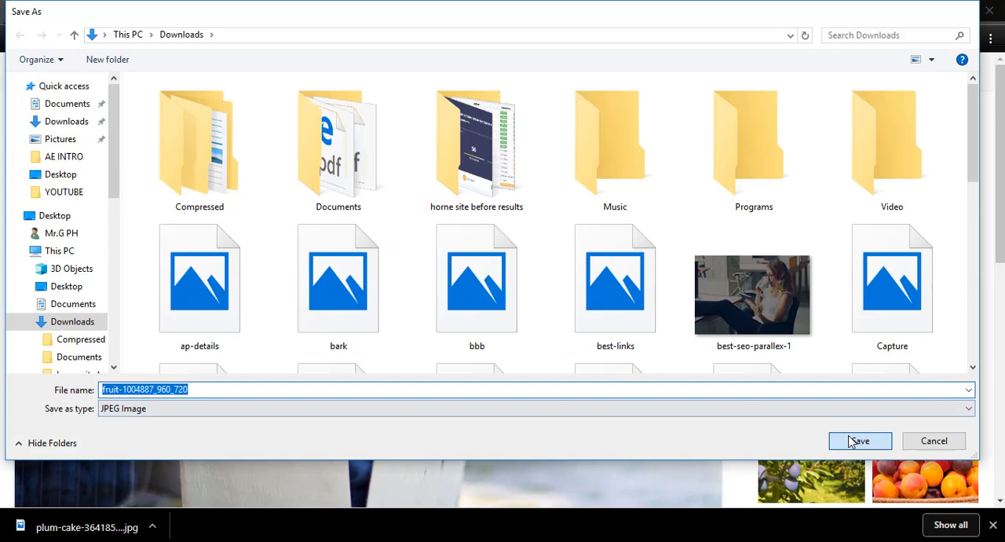
{"action": "left_click", "coordinate": [850, 442]}
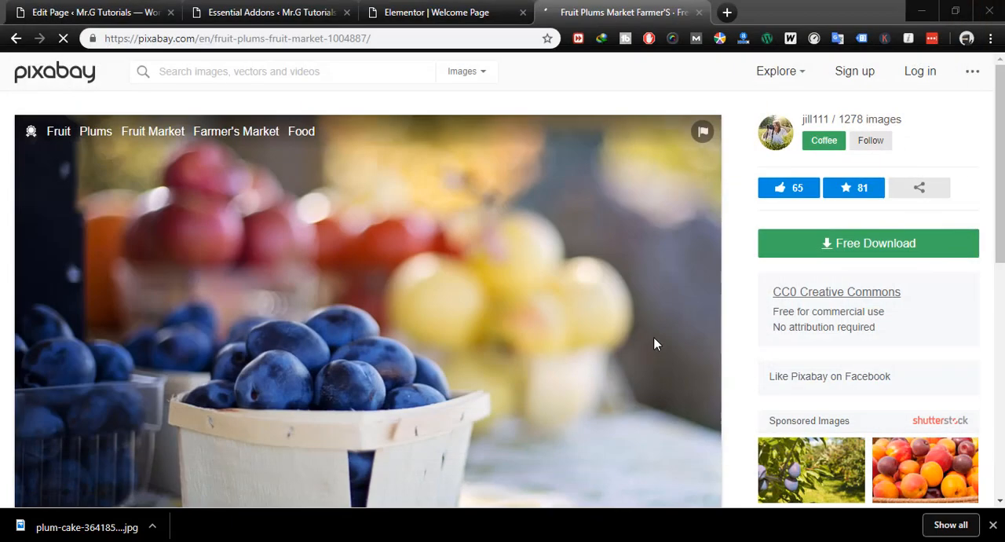
- Open the related photo of fruit salad in heart-shaped bowls and save it to Downloads as fruit-2305192_960_720
{"action": "scroll", "coordinate": [416, 353], "scroll_direction": "down", "scroll_amount": 4}
{"action": "scroll", "coordinate": [421, 358], "scroll_direction": "down", "scroll_amount": 2}
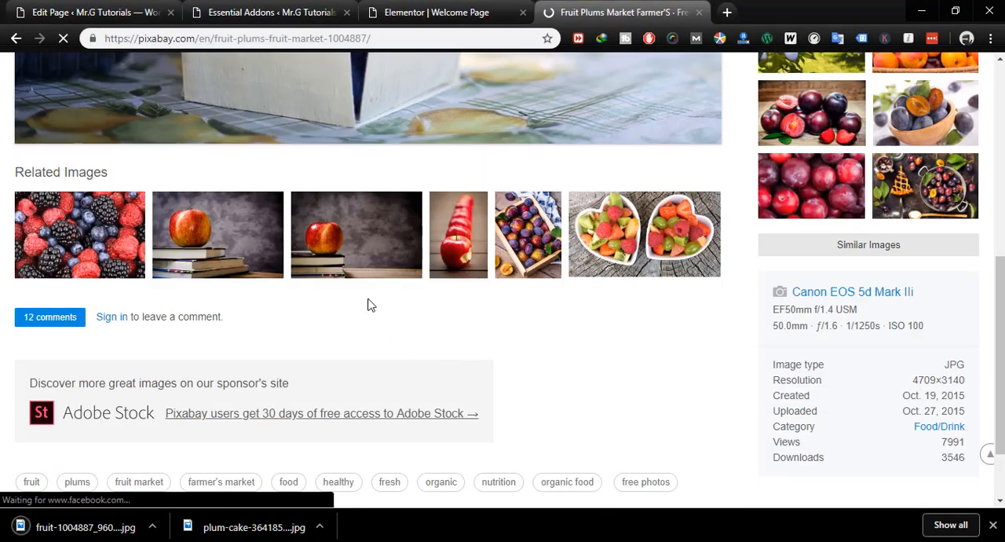
{"action": "left_click", "coordinate": [624, 274]}
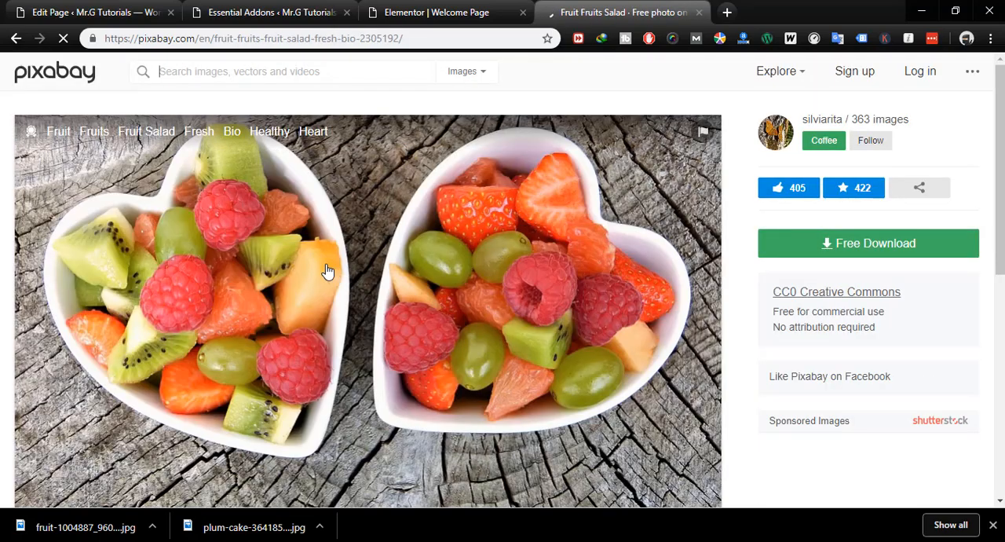
{"action": "right_click", "coordinate": [328, 271]}
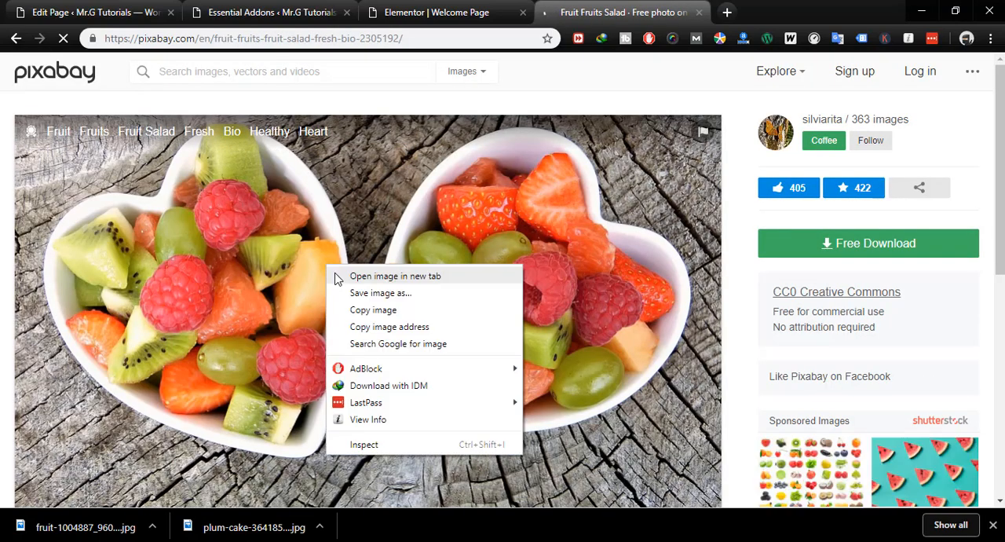
{"action": "left_click", "coordinate": [348, 299]}
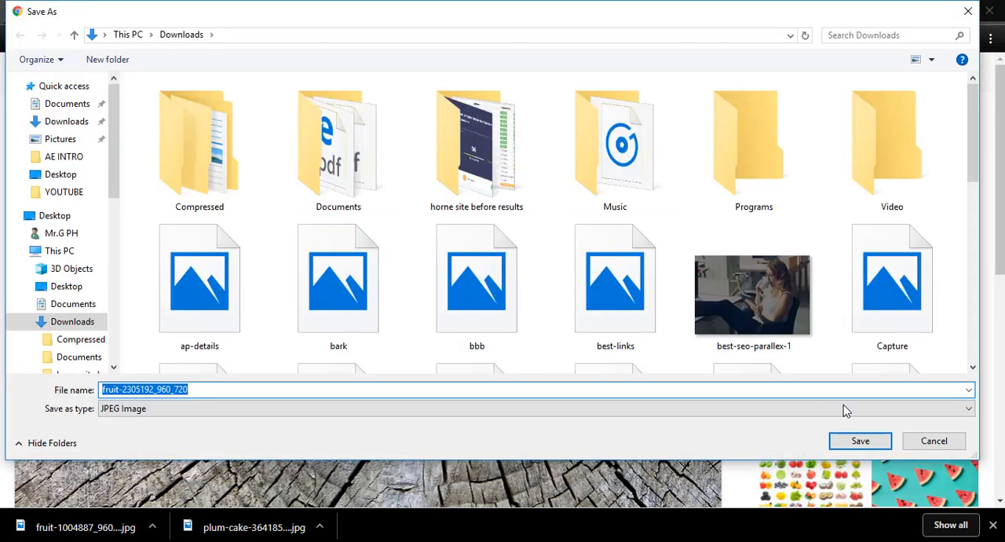
{"action": "left_click", "coordinate": [859, 438]}
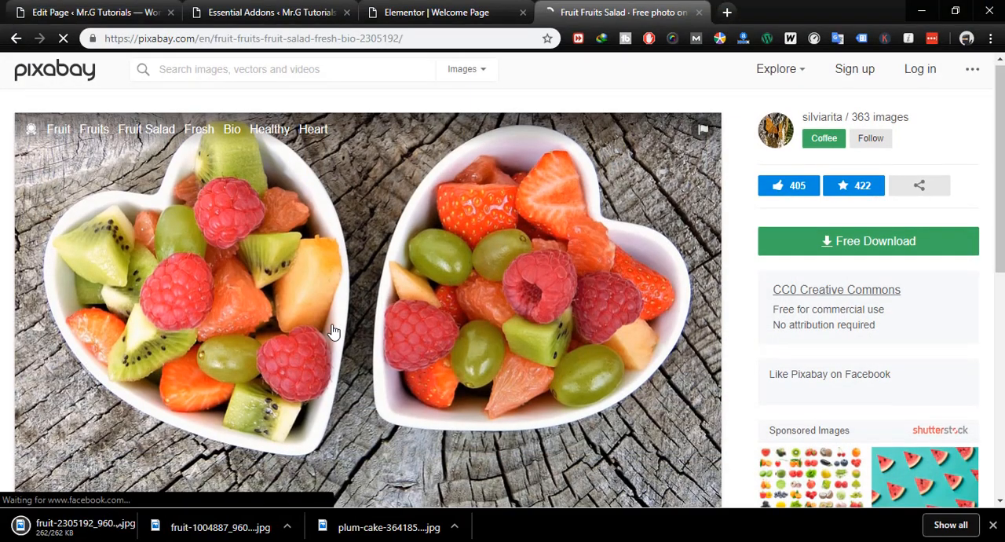
- Open the blueberries photo and save the image to Downloads
{"action": "scroll", "coordinate": [332, 332], "scroll_direction": "down", "scroll_amount": 6}
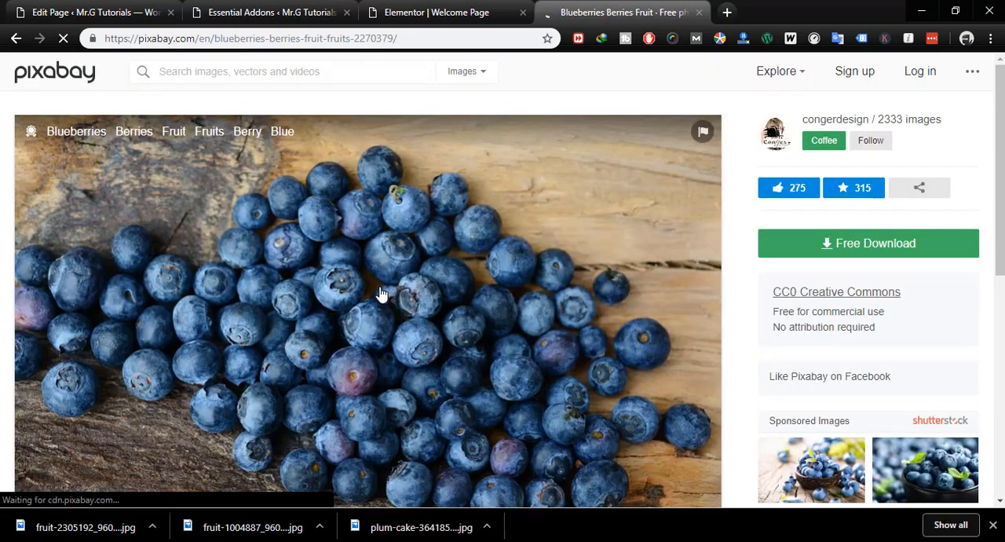
{"action": "right_click", "coordinate": [377, 285]}
{"action": "left_click", "coordinate": [416, 318]}
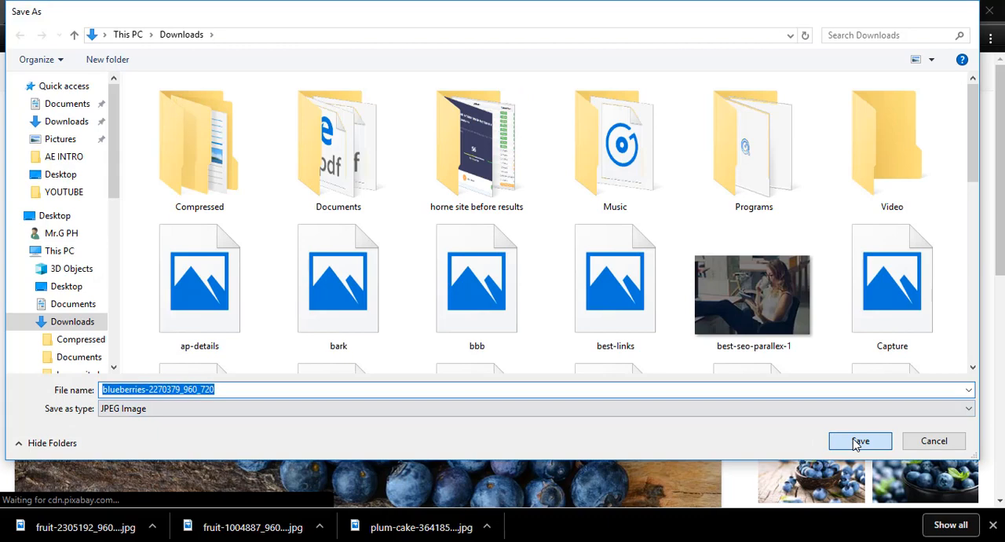
{"action": "left_click", "coordinate": [857, 441]}
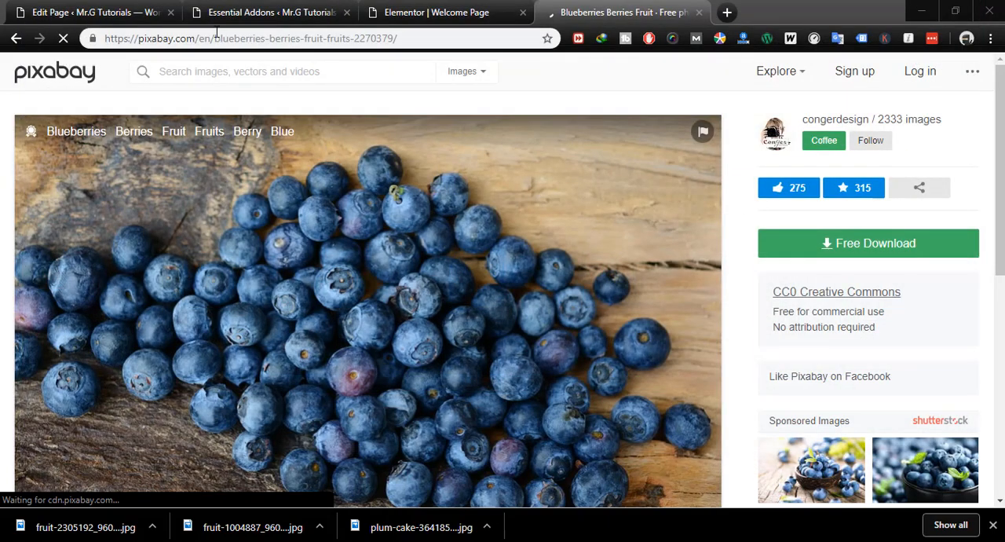
- Return to the WordPress dashboard and load the live Mr.G Tutorials site in place of the Essential Addons settings page
{"action": "left_click", "coordinate": [123, 14]}
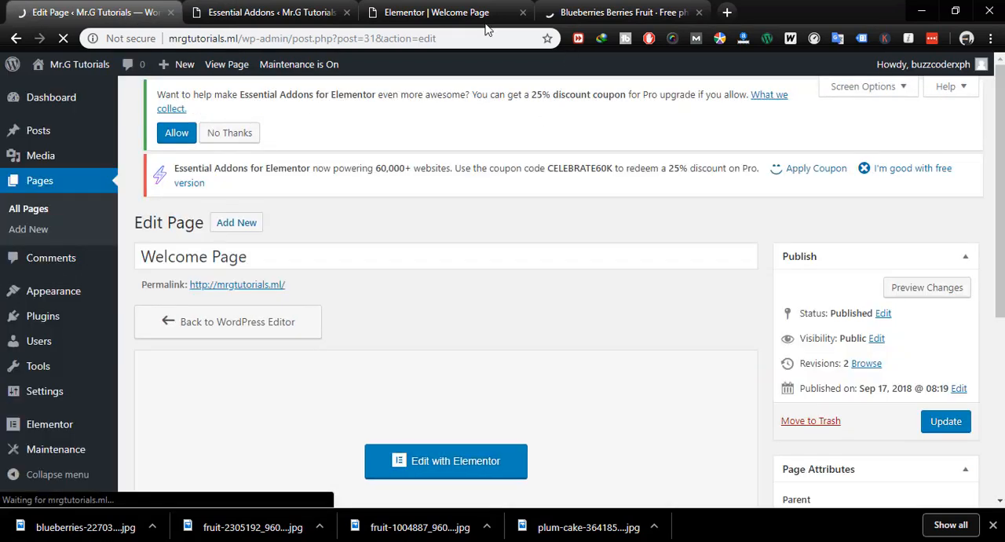
{"action": "left_click", "coordinate": [433, 461]}
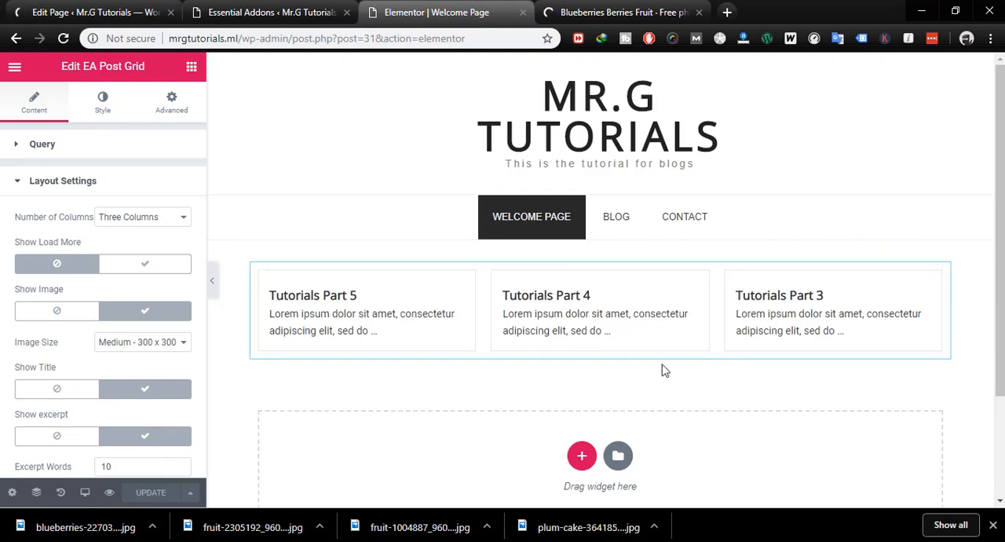
{"action": "left_click", "coordinate": [90, 11]}
{"action": "left_click", "coordinate": [375, 11]}
{"action": "left_click", "coordinate": [104, 16]}
{"action": "left_click", "coordinate": [215, 11]}
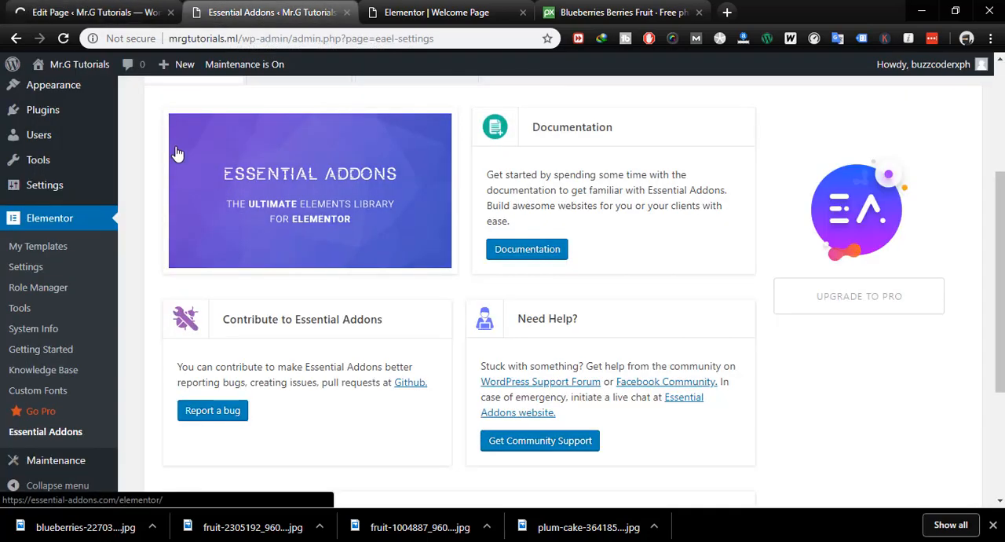
{"action": "mouse_move", "coordinate": [55, 73]}
{"action": "left_click", "coordinate": [51, 91]}
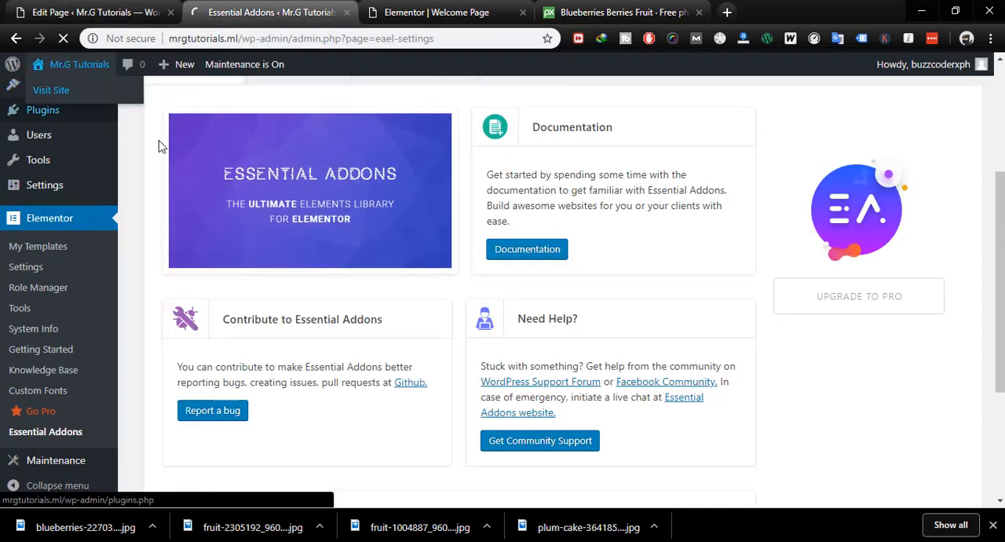
- Leave the Welcome Page editor and bring up the list of all posts in the WordPress dashboard
{"action": "left_click", "coordinate": [127, 14]}
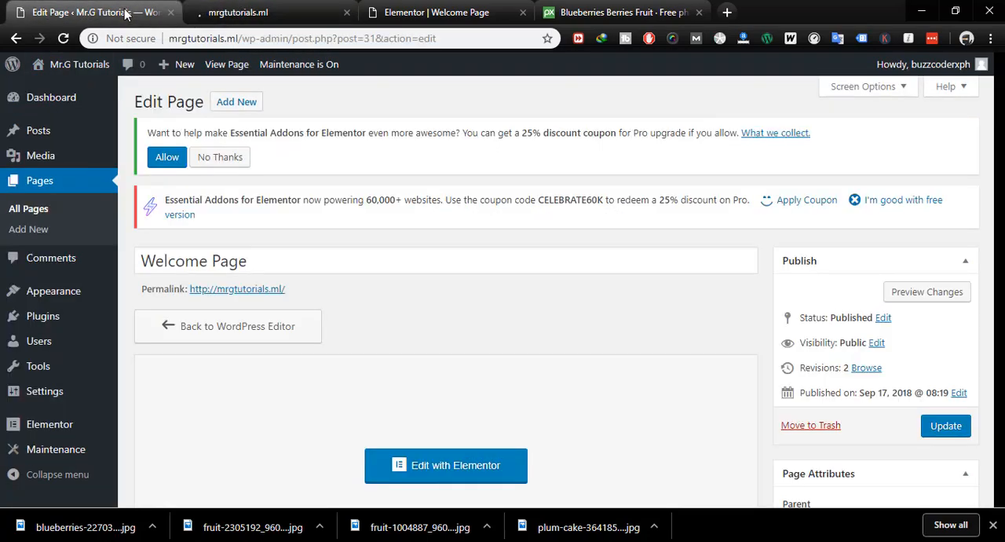
{"action": "scroll", "coordinate": [340, 253], "scroll_direction": "down", "scroll_amount": 2}
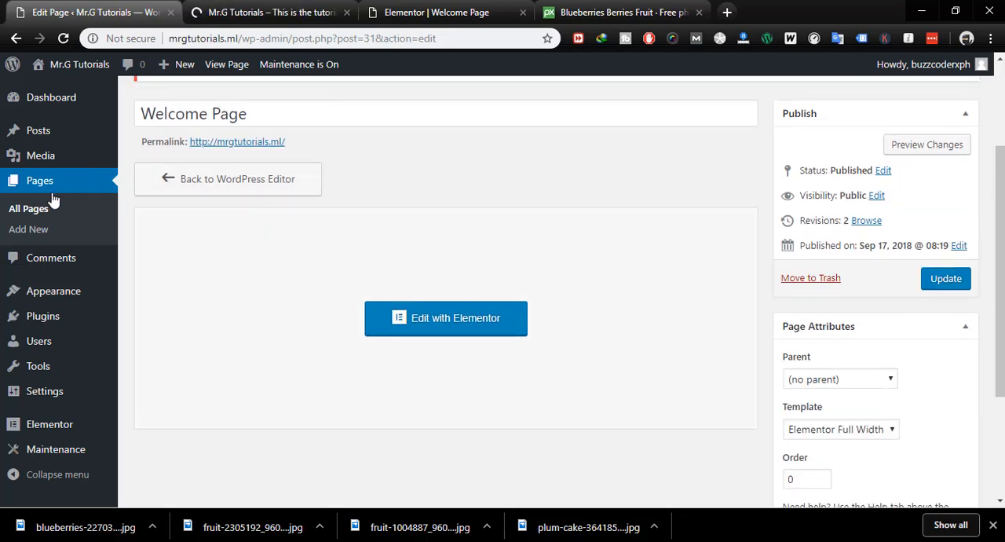
{"action": "mouse_move", "coordinate": [40, 135]}
{"action": "left_click", "coordinate": [138, 135]}
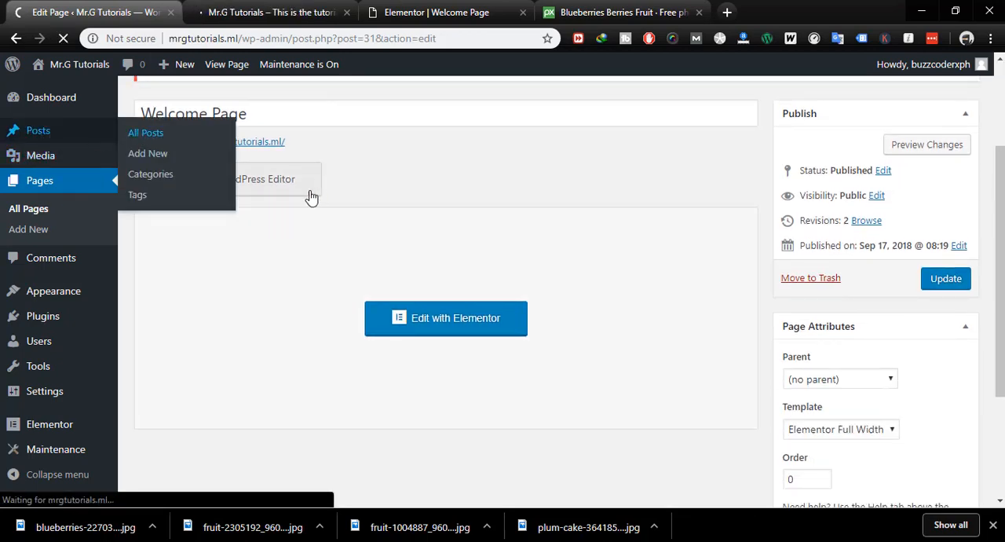
{"action": "left_click", "coordinate": [272, 19]}
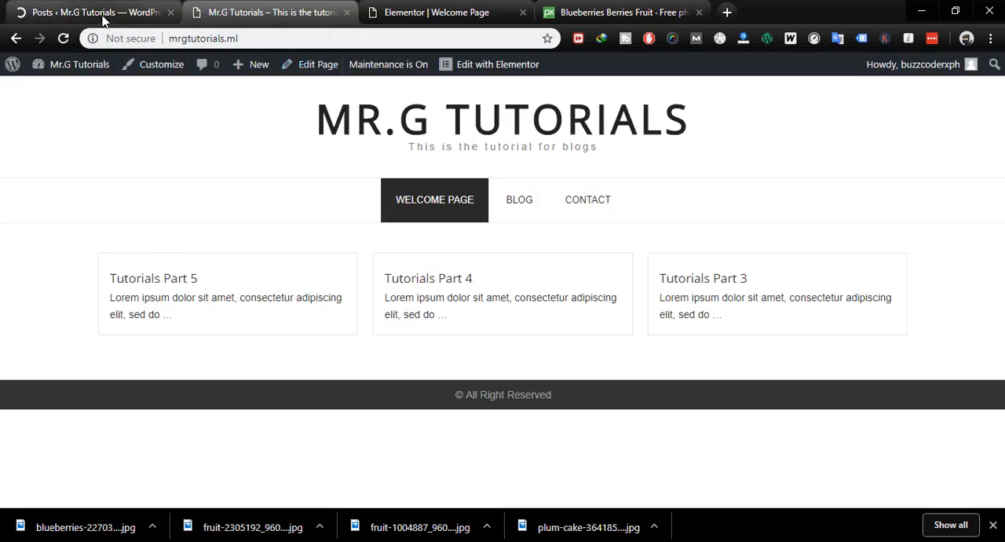
{"action": "left_click", "coordinate": [103, 16]}
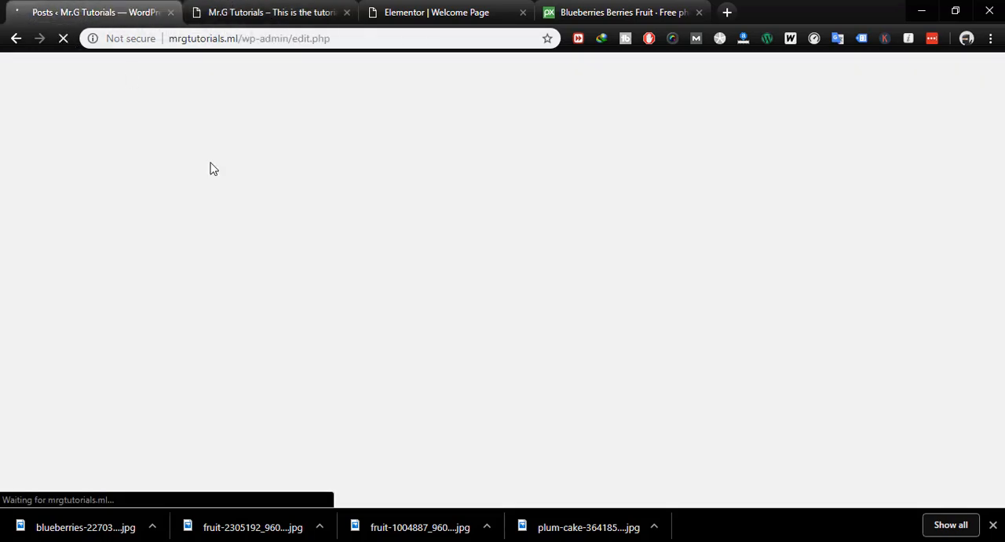
- Open the Tutorials Part 1 post for editing from the posts list
{"action": "scroll", "coordinate": [345, 353], "scroll_direction": "down", "scroll_amount": 1}
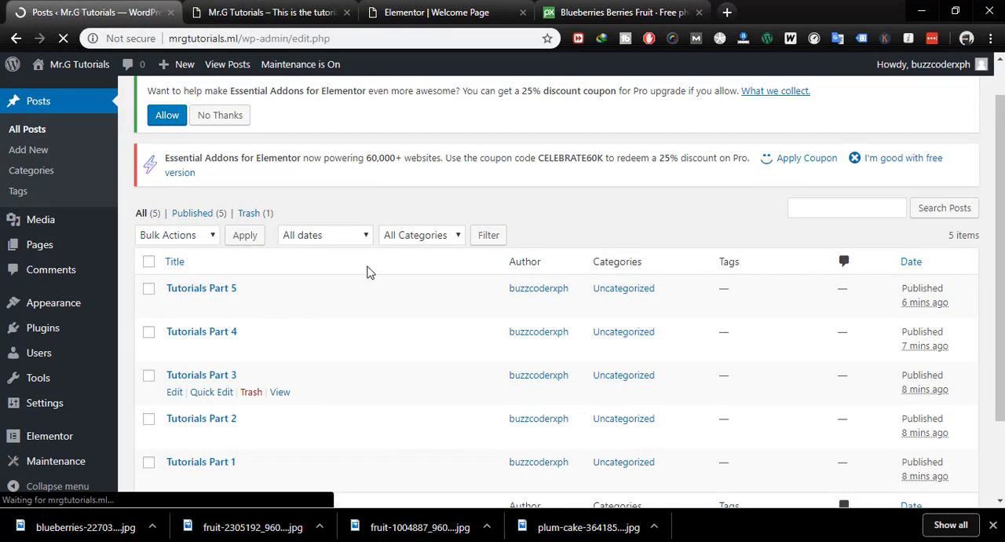
{"action": "scroll", "coordinate": [220, 462], "scroll_direction": "down", "scroll_amount": 2}
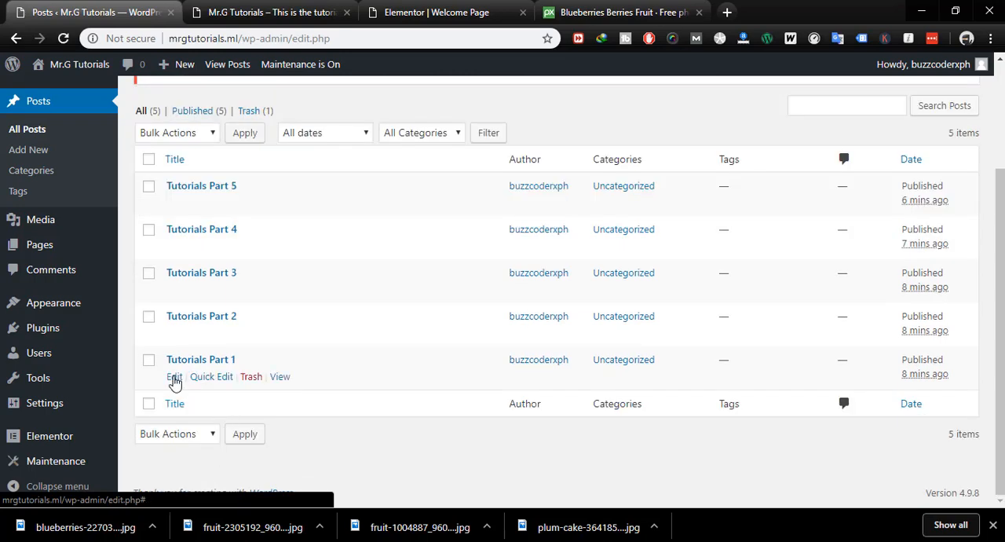
{"action": "left_click", "coordinate": [173, 377]}
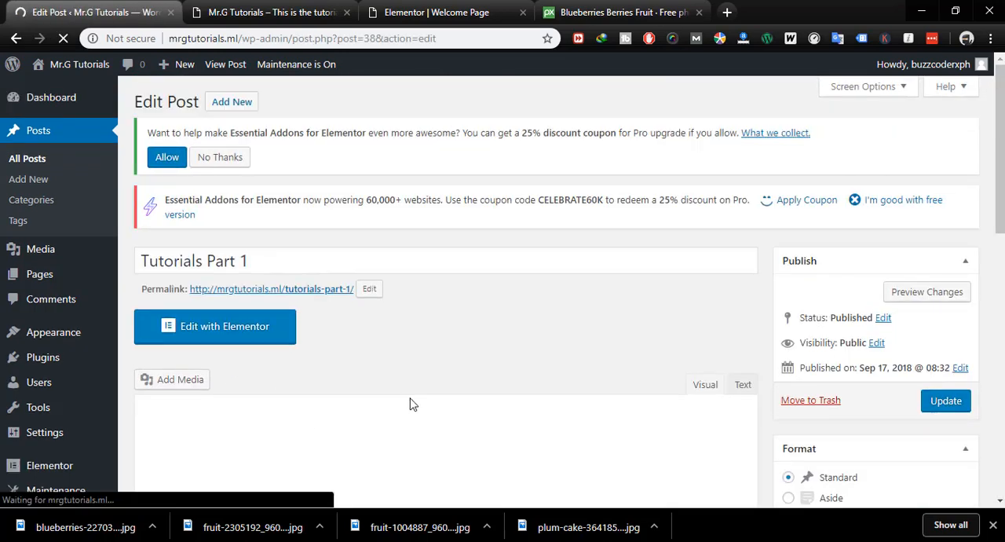
- Start setting a featured image for the Tutorials Part 1 post
{"action": "scroll", "coordinate": [808, 349], "scroll_direction": "down", "scroll_amount": 3}
{"action": "scroll", "coordinate": [853, 397], "scroll_direction": "down", "scroll_amount": 6}
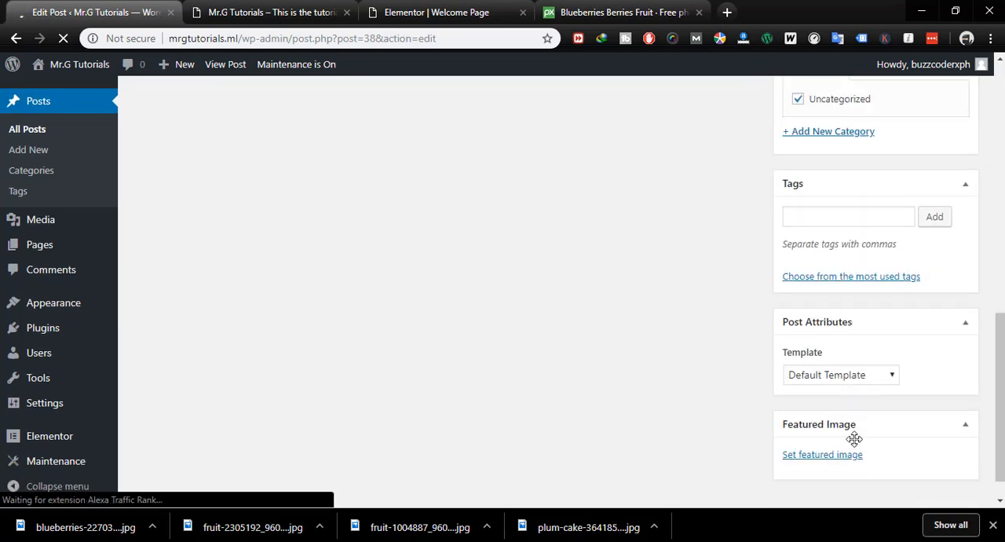
{"action": "left_click", "coordinate": [822, 423]}
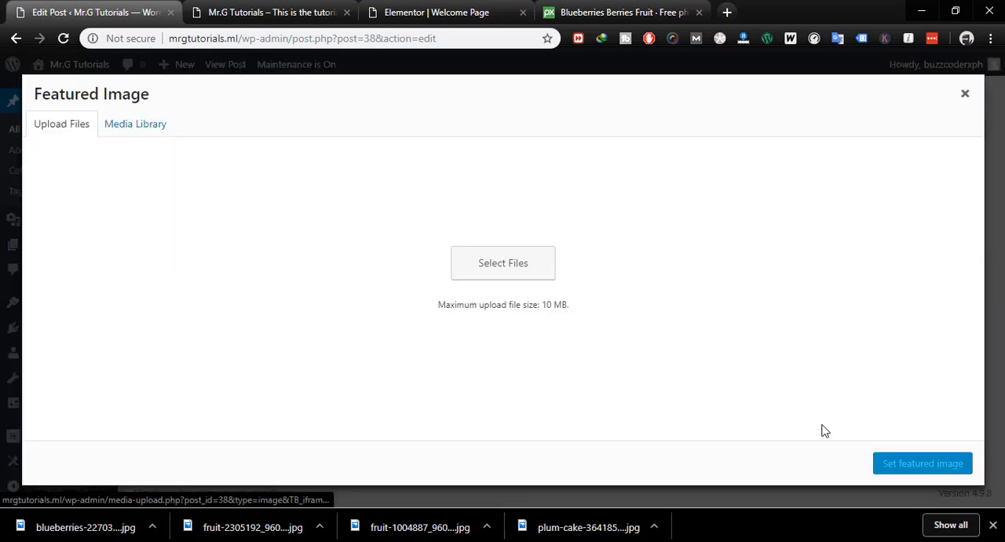
- Upload blueberries-2270379_960_720, fruit-1004887_960_720, fruit-2305192_960_720 and plum-cake-3641851_960_720 together from the Downloads folder to the media library
{"action": "left_click", "coordinate": [482, 306]}
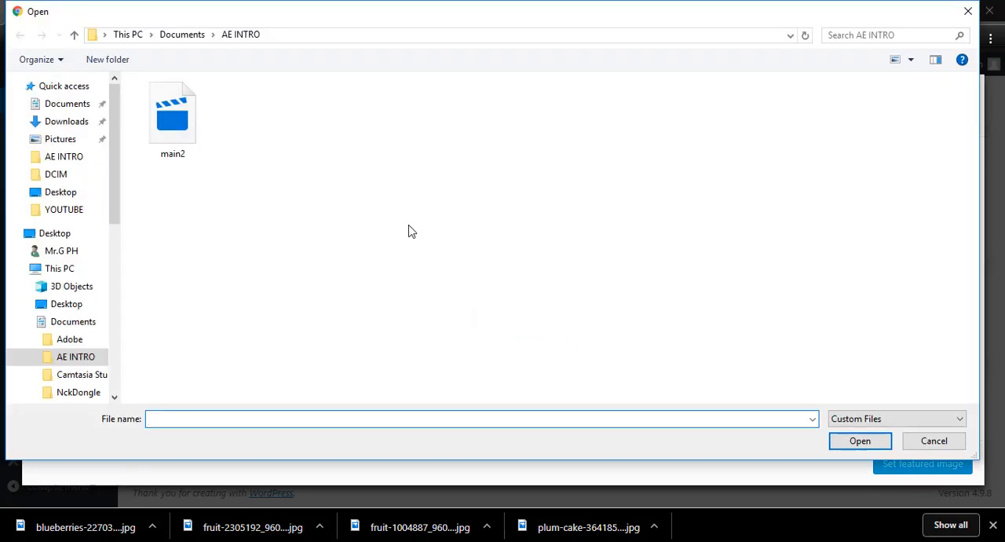
{"action": "left_click", "coordinate": [67, 122]}
{"action": "scroll", "coordinate": [478, 277], "scroll_direction": "down", "scroll_amount": 1}
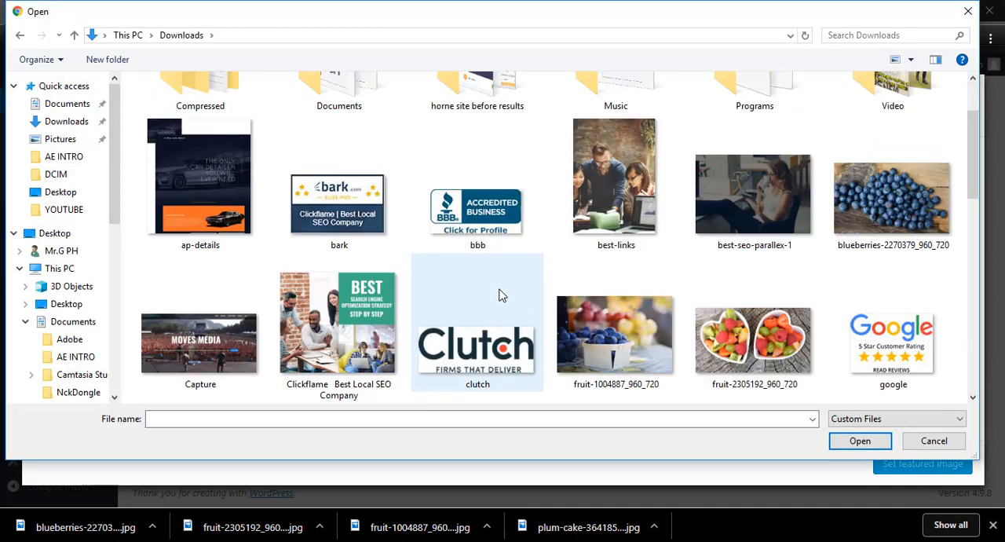
{"action": "left_click", "coordinate": [913, 226]}
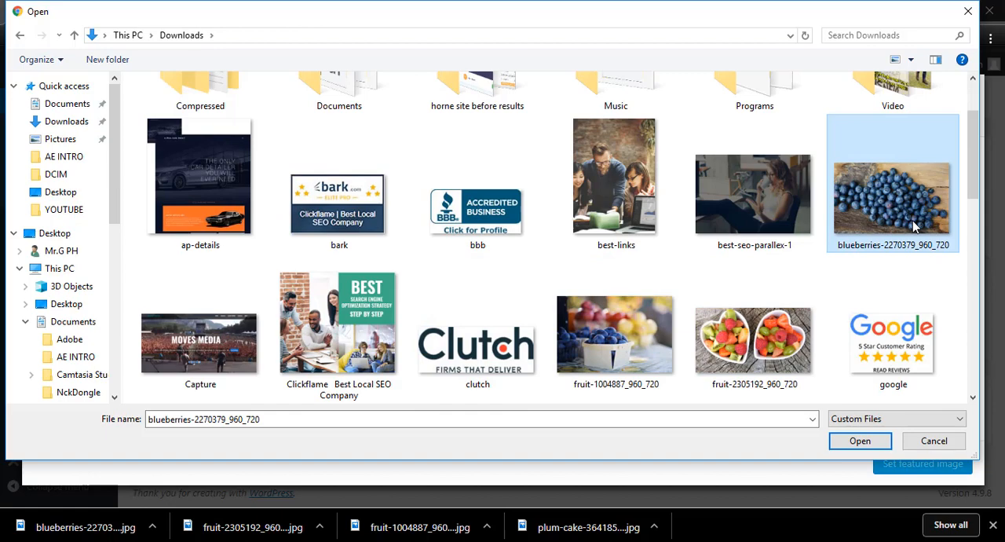
{"action": "left_click", "coordinate": [651, 350], "text": "ctrl"}
{"action": "left_click", "coordinate": [742, 354], "text": "ctrl"}
{"action": "scroll", "coordinate": [804, 303], "scroll_direction": "down", "scroll_amount": 4}
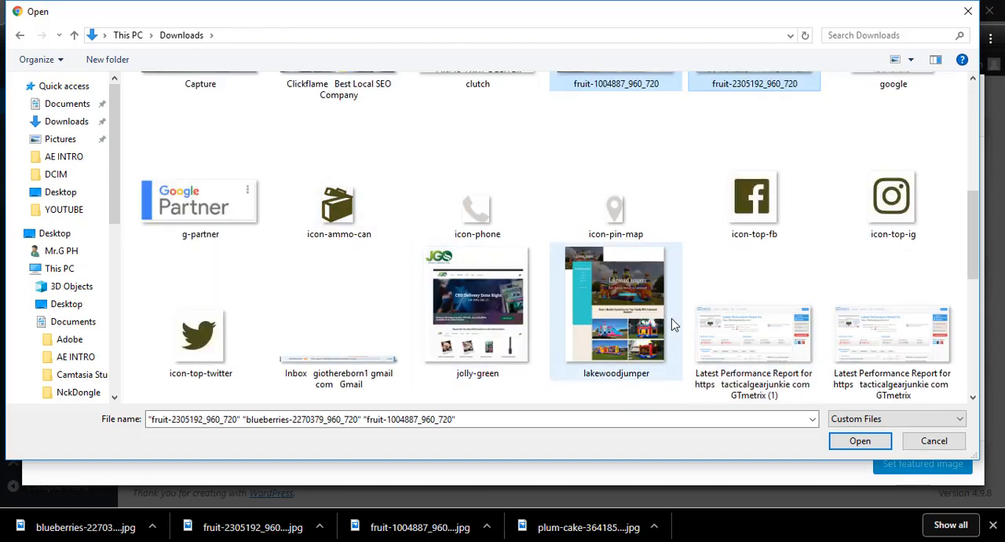
{"action": "scroll", "coordinate": [671, 324], "scroll_direction": "down", "scroll_amount": 4}
{"action": "left_click", "coordinate": [752, 181], "text": "ctrl"}
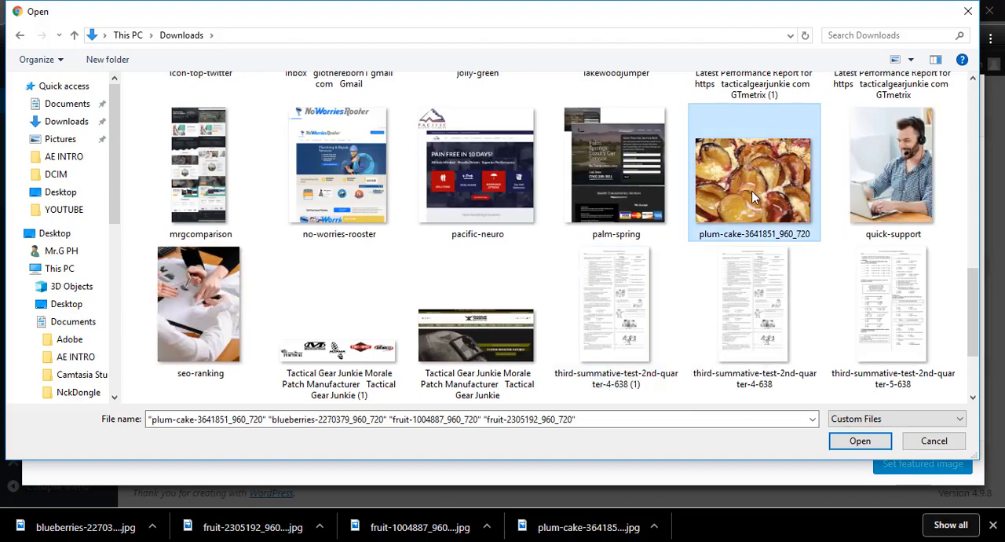
{"action": "left_click", "coordinate": [878, 442]}
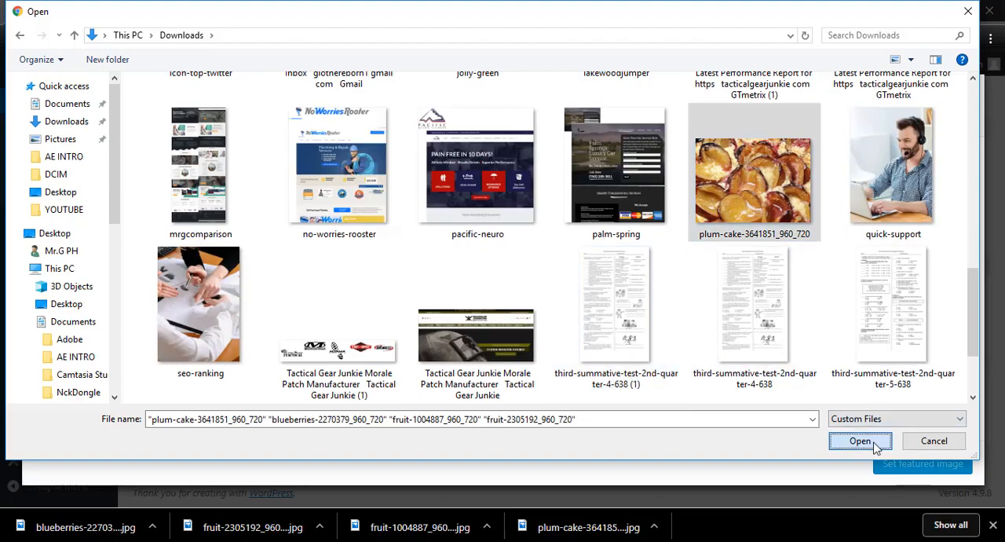
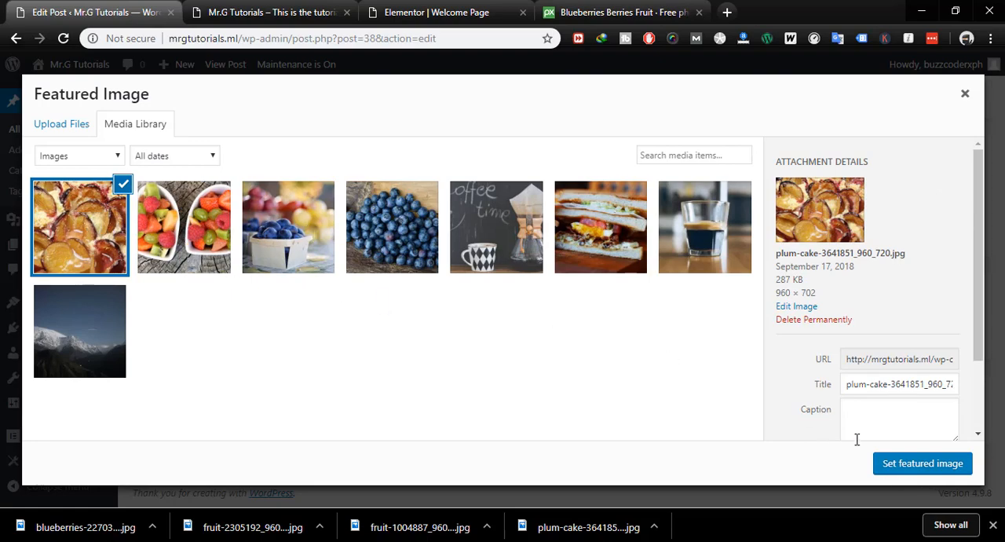
- Set plum-cake-3641851_960_720.jpg as the featured image of the Tutorials Part 1 post and update the post
{"action": "left_click", "coordinate": [923, 463]}
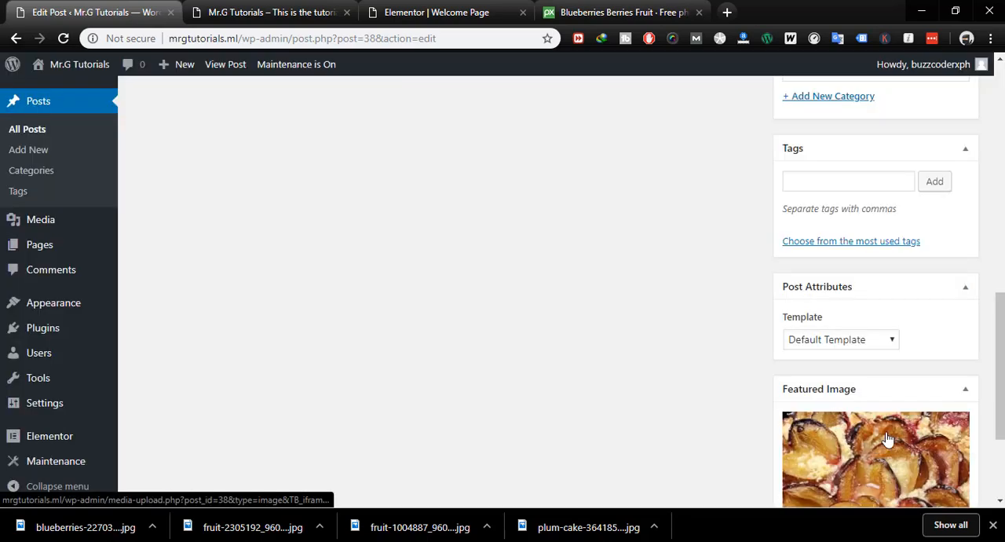
{"action": "scroll", "coordinate": [711, 398], "scroll_direction": "up", "scroll_amount": 10}
{"action": "left_click", "coordinate": [945, 358]}
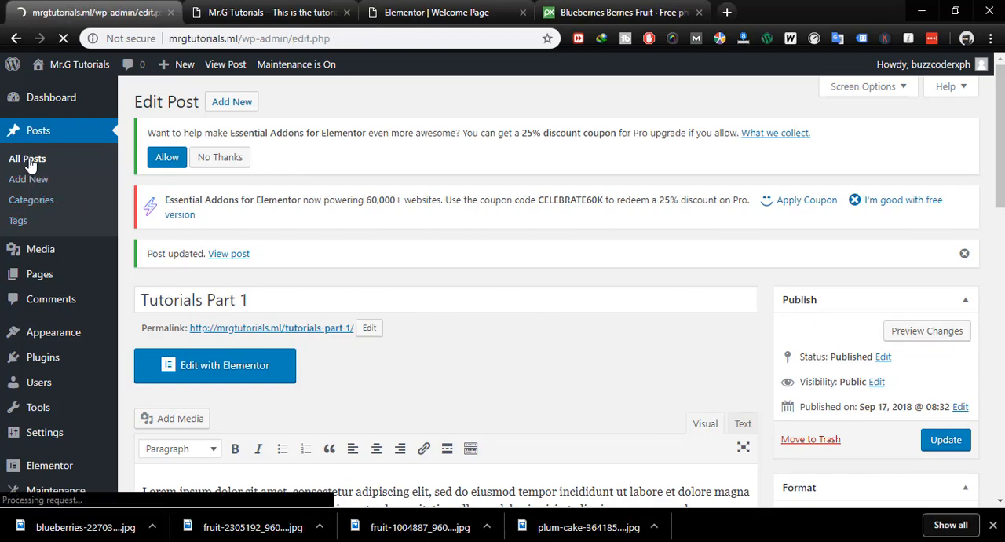
- Open the Tutorials Part 2 post for editing and update it with fruit-2305192_960_720.jpg as its featured image
{"action": "scroll", "coordinate": [339, 314], "scroll_direction": "down", "scroll_amount": 2}
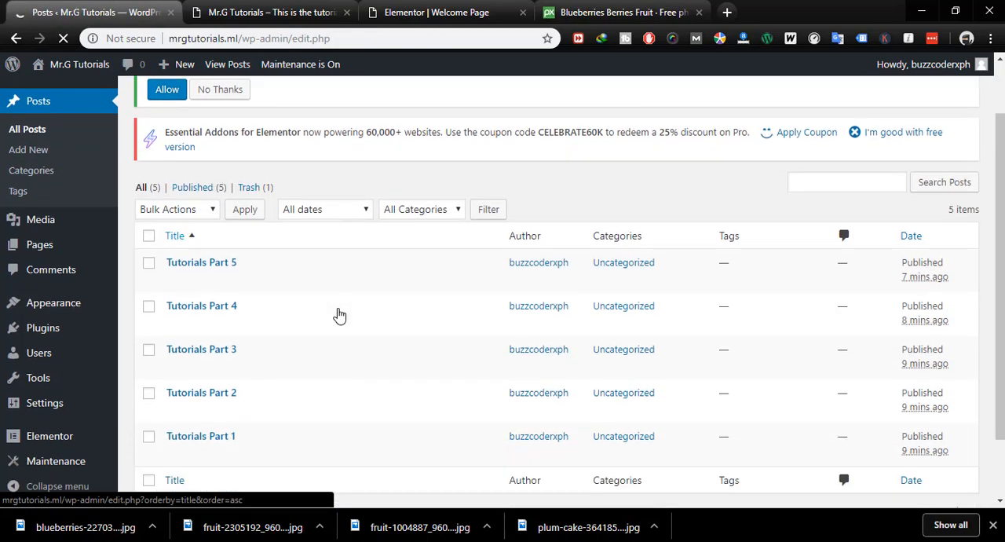
{"action": "left_click", "coordinate": [174, 333]}
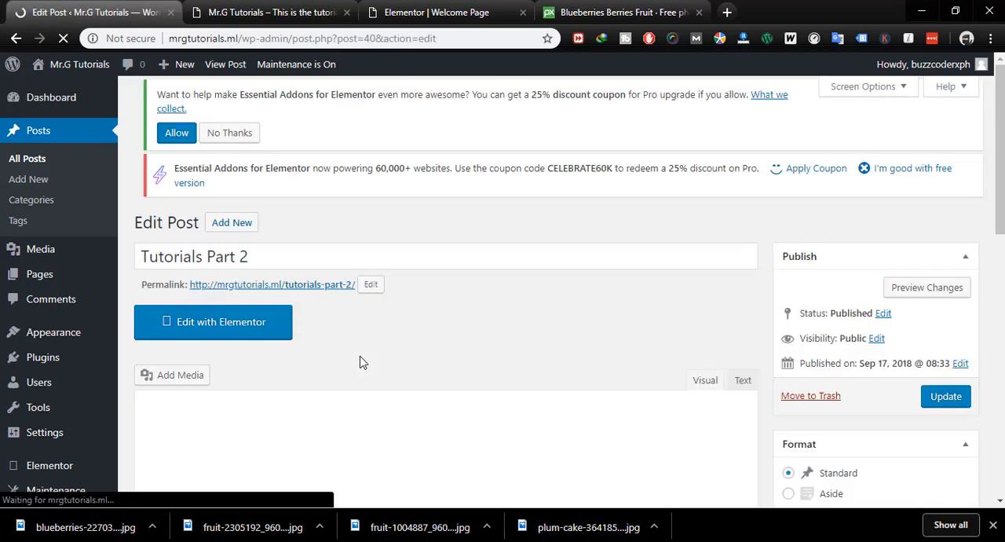
{"action": "scroll", "coordinate": [494, 358], "scroll_direction": "down", "scroll_amount": 10}
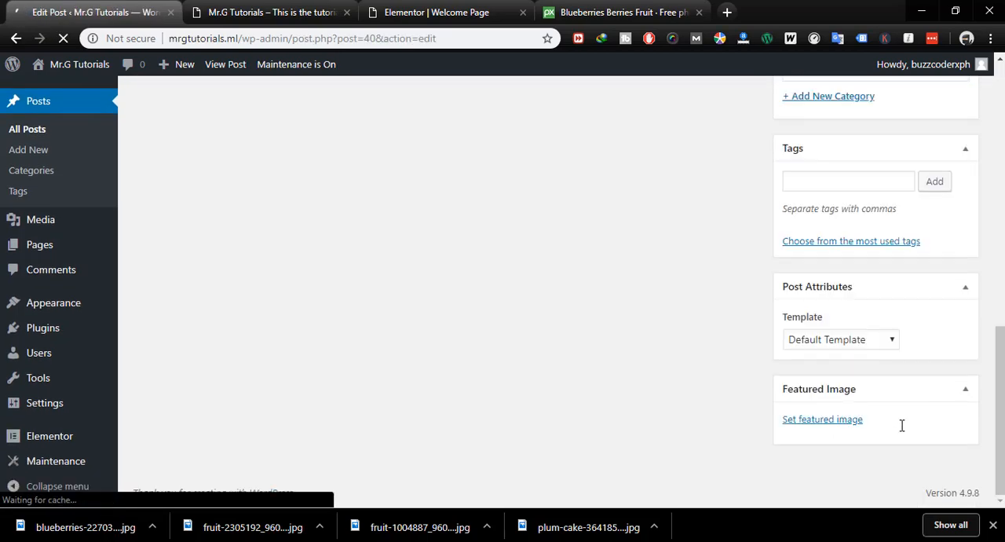
{"action": "left_click", "coordinate": [822, 419]}
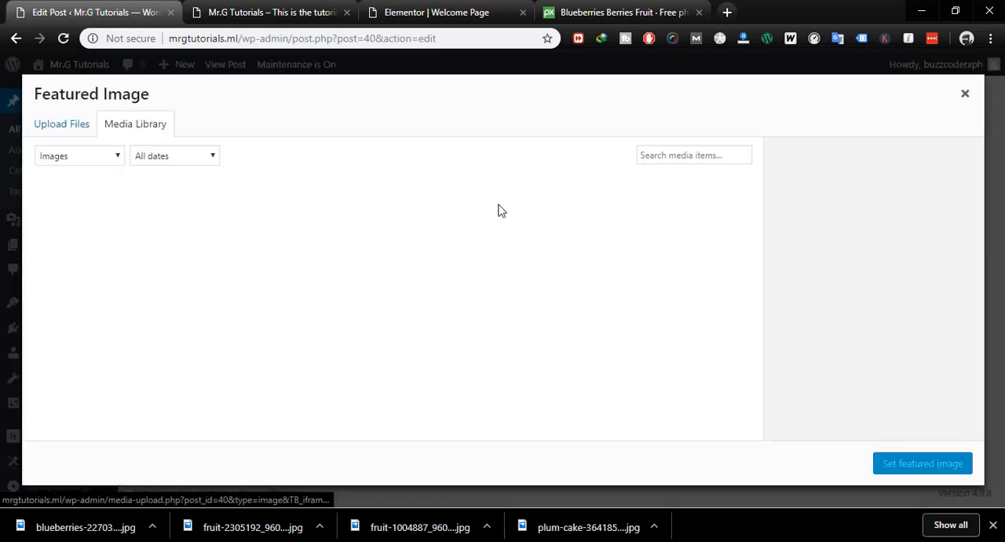
{"action": "left_click", "coordinate": [193, 241]}
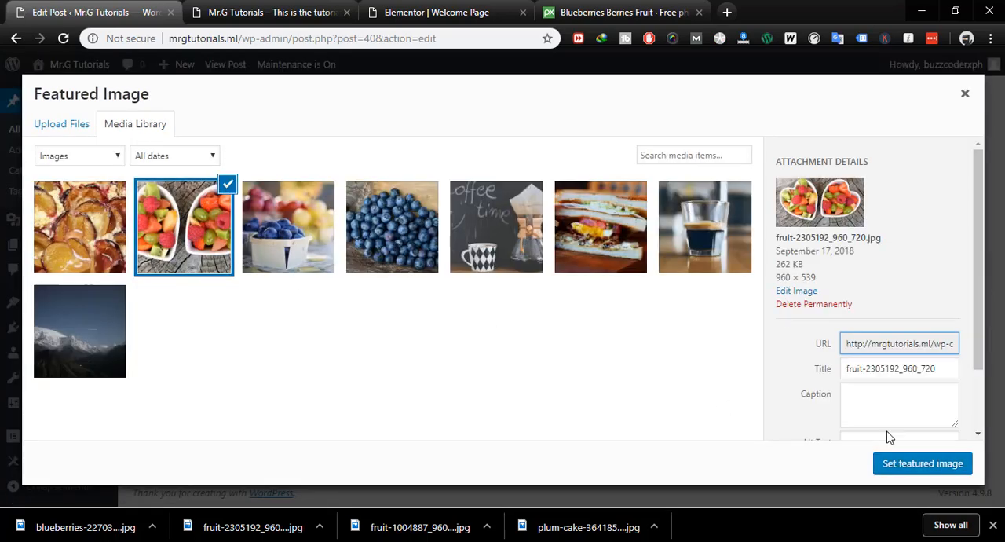
{"action": "left_click", "coordinate": [890, 462]}
{"action": "scroll", "coordinate": [813, 277], "scroll_direction": "up", "scroll_amount": 6}
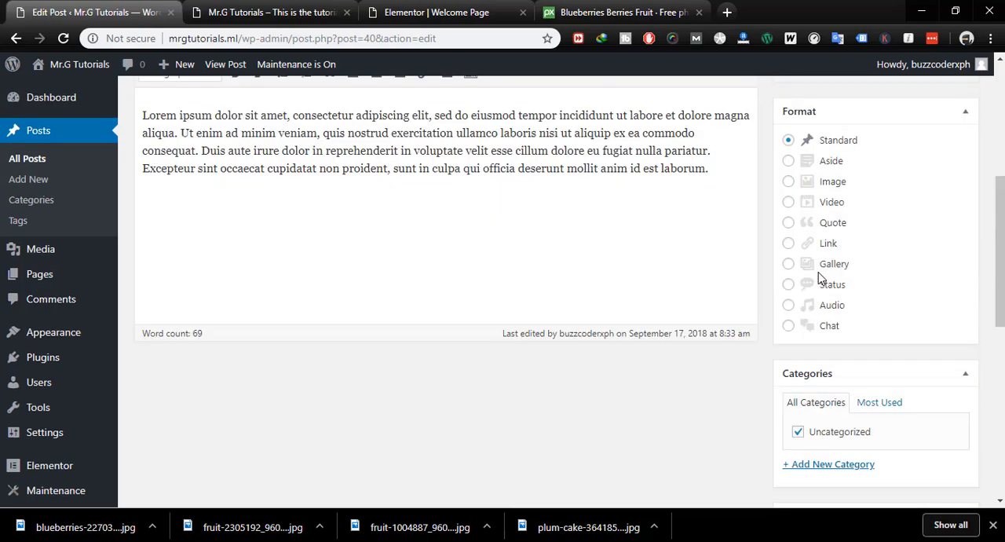
{"action": "left_click", "coordinate": [942, 211]}
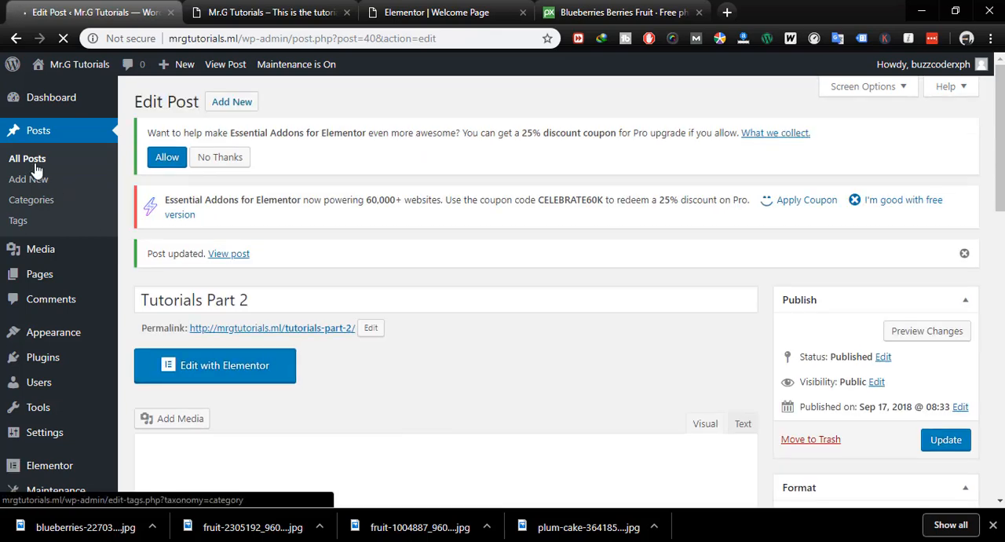
- Return to the list of all posts and open the Tutorials Part 3 post for editing
{"action": "left_click", "coordinate": [33, 163]}
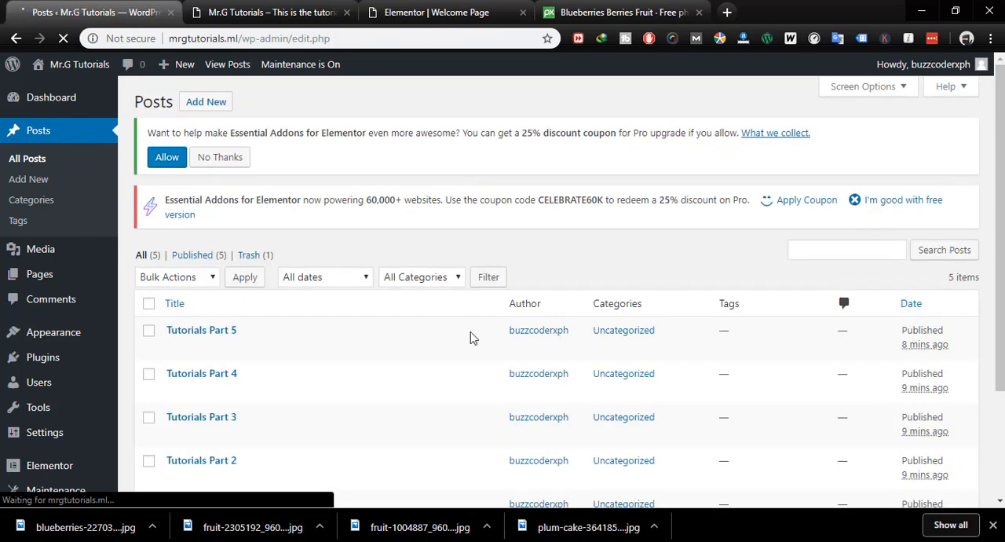
{"action": "scroll", "coordinate": [270, 332], "scroll_direction": "down", "scroll_amount": 3}
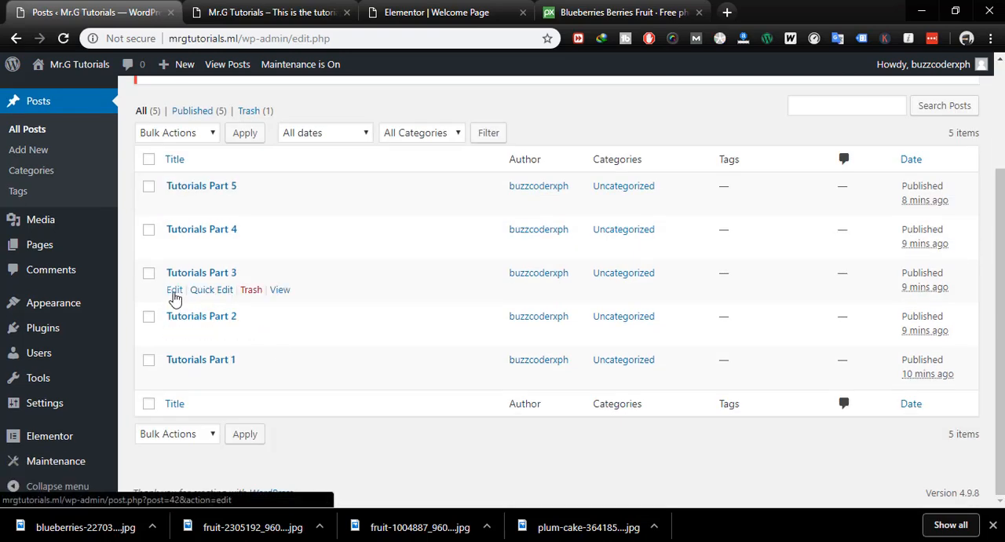
{"action": "left_click", "coordinate": [175, 298]}
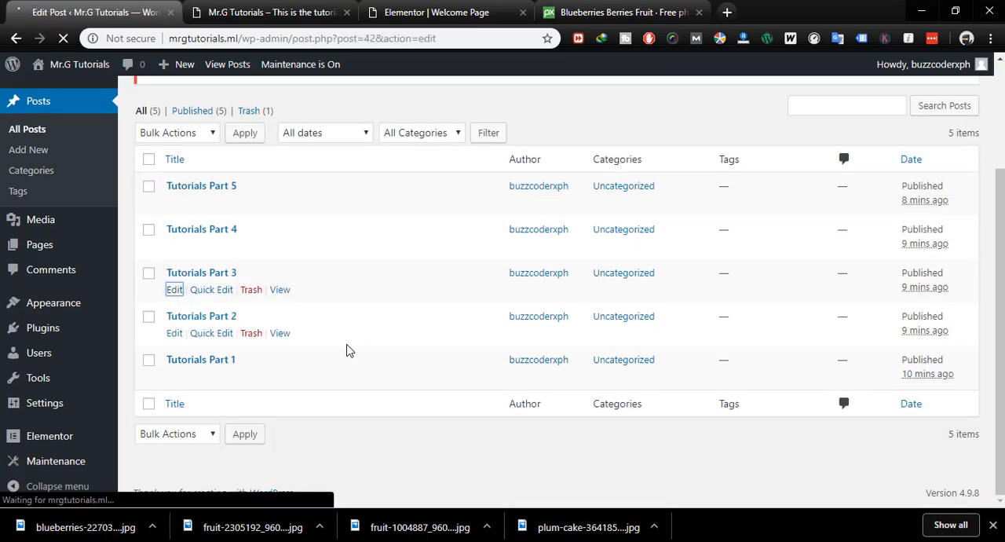
- Set the fruit-1004887_960_720 fruit basket photo as the featured image of the Tutorials Part 3 post and update the post
{"action": "scroll", "coordinate": [384, 319], "scroll_direction": "down", "scroll_amount": 3}
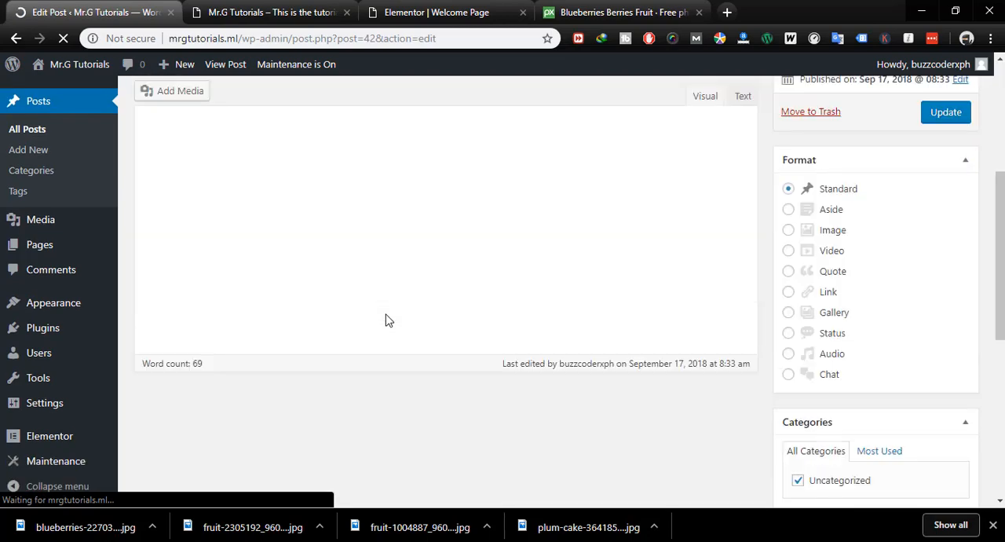
{"action": "scroll", "coordinate": [890, 379], "scroll_direction": "down", "scroll_amount": 5}
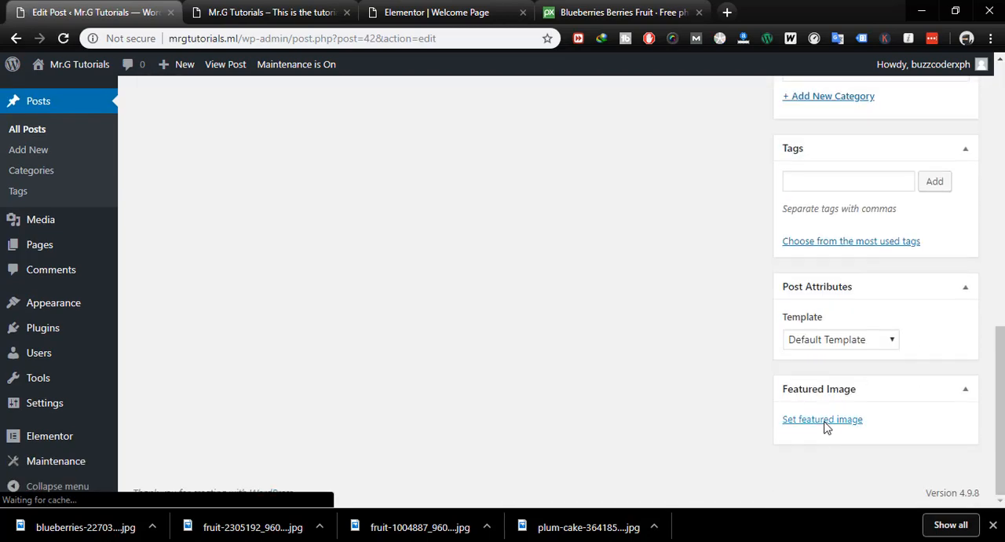
{"action": "left_click", "coordinate": [824, 424]}
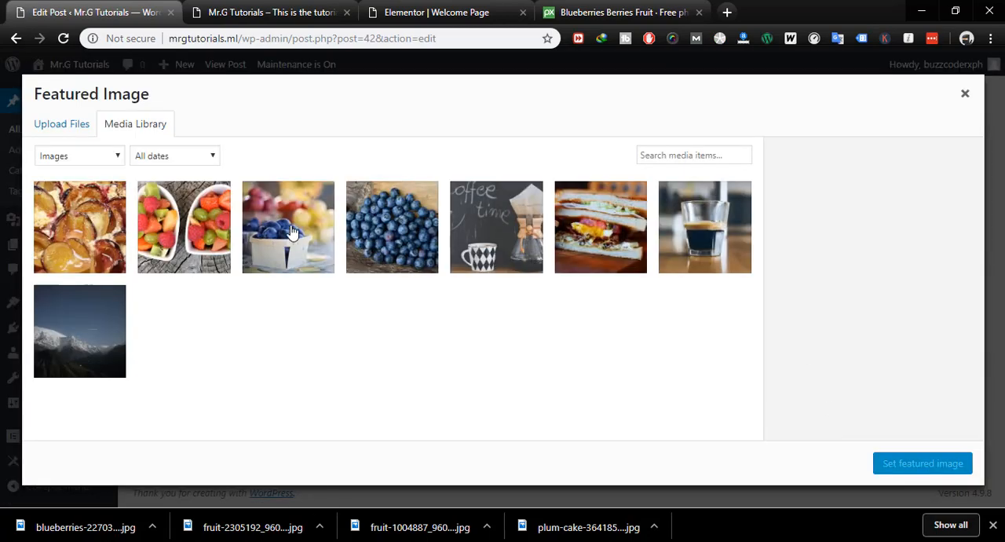
{"action": "left_click", "coordinate": [291, 231]}
{"action": "left_click", "coordinate": [923, 463]}
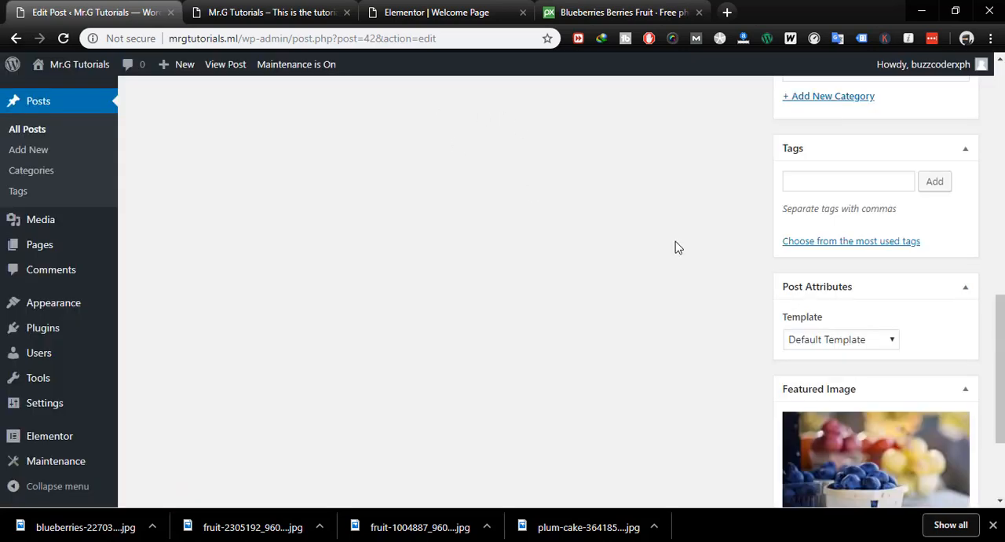
{"action": "scroll", "coordinate": [837, 306], "scroll_direction": "up", "scroll_amount": 10}
{"action": "left_click", "coordinate": [945, 358]}
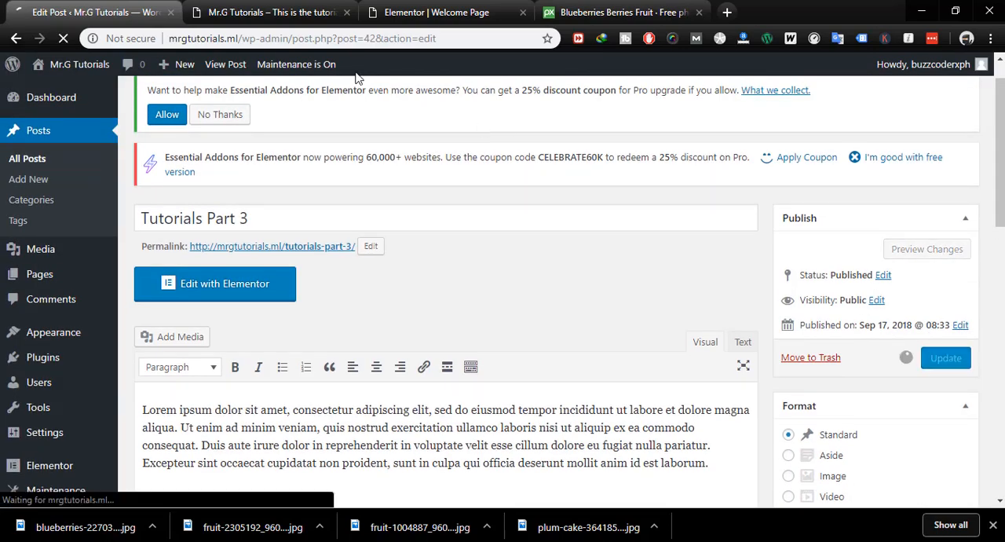
- Reload the live homepage of the site to check how the featured images appear in the post grid
{"action": "left_click", "coordinate": [274, 13]}
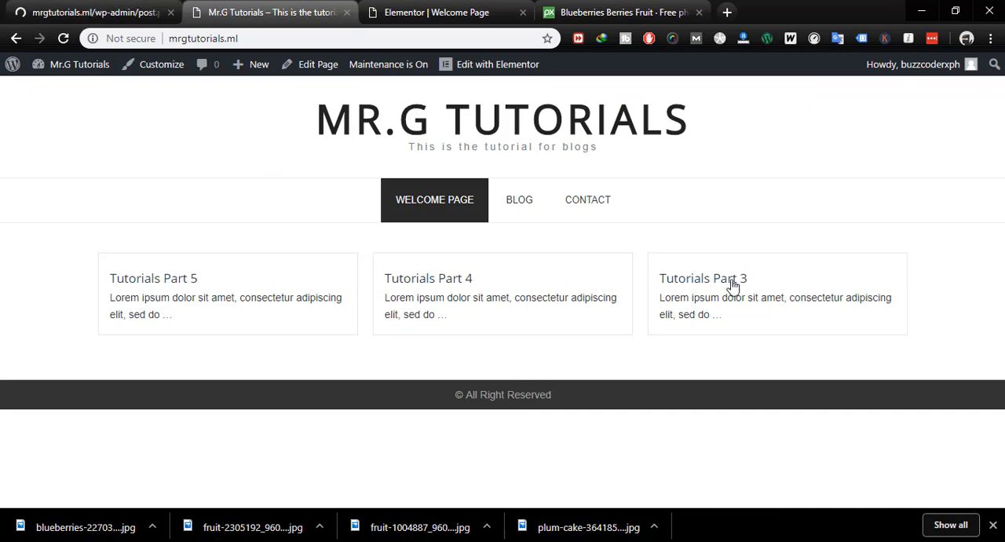
{"action": "left_click", "coordinate": [122, 15]}
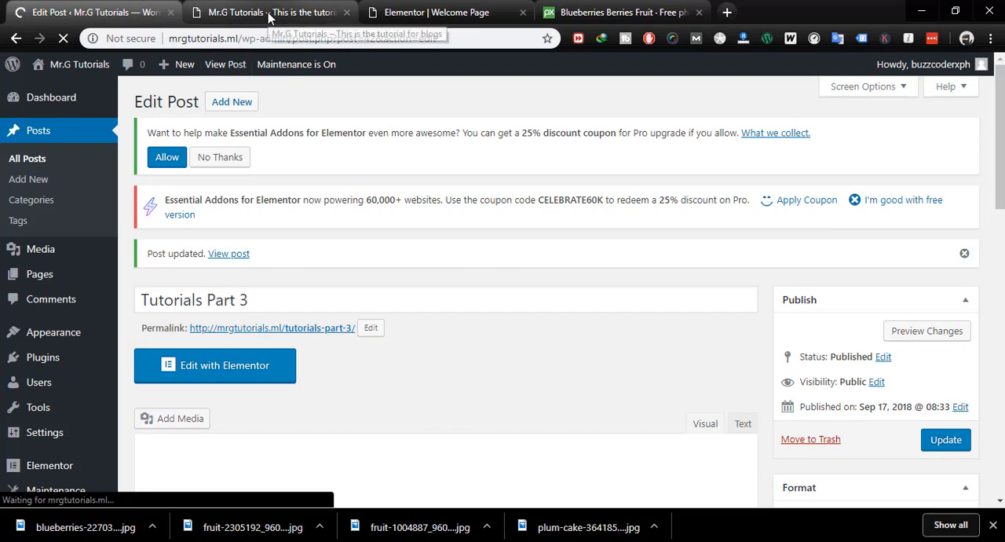
{"action": "left_click", "coordinate": [270, 16]}
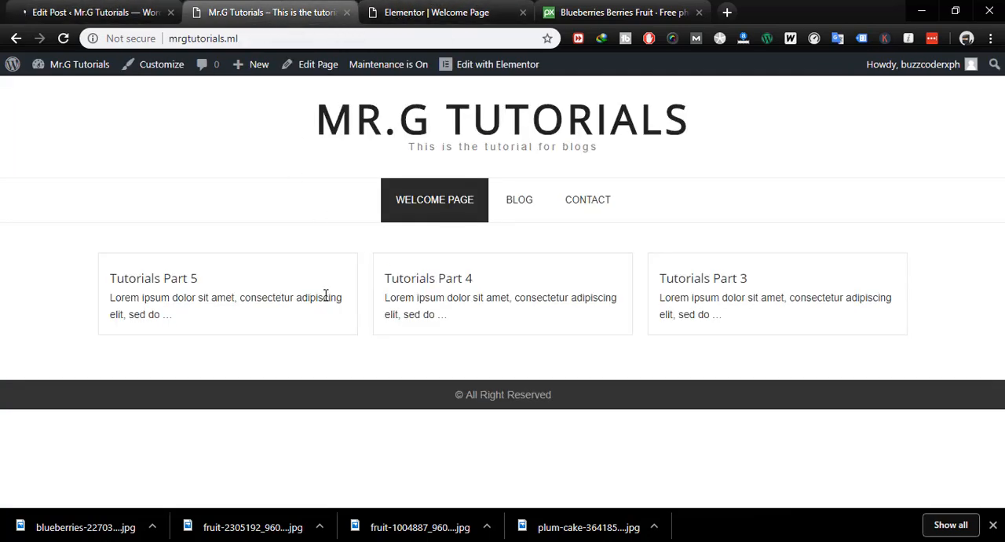
{"action": "left_click", "coordinate": [123, 12]}
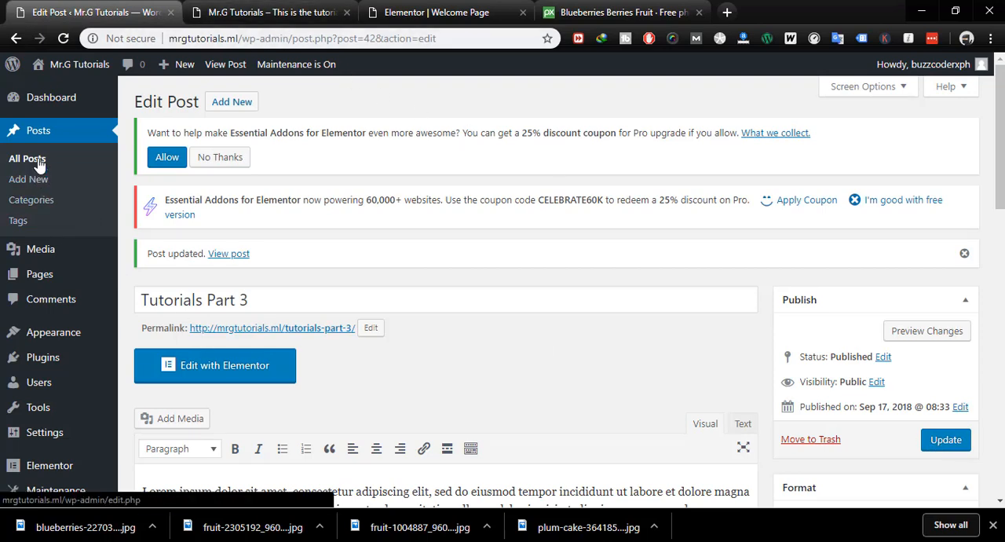
{"action": "left_click", "coordinate": [322, 13]}
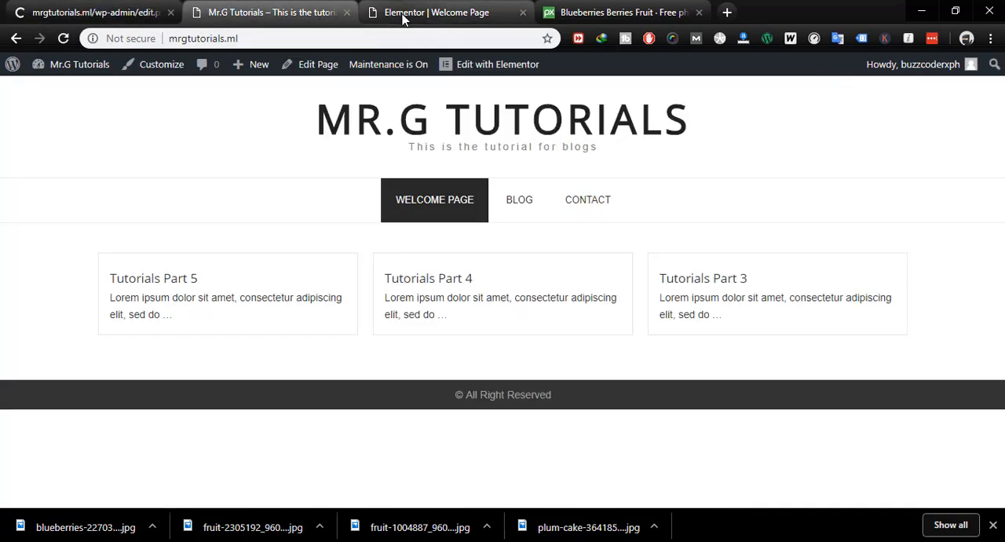
{"action": "left_click", "coordinate": [401, 14]}
{"action": "left_click", "coordinate": [271, 12]}
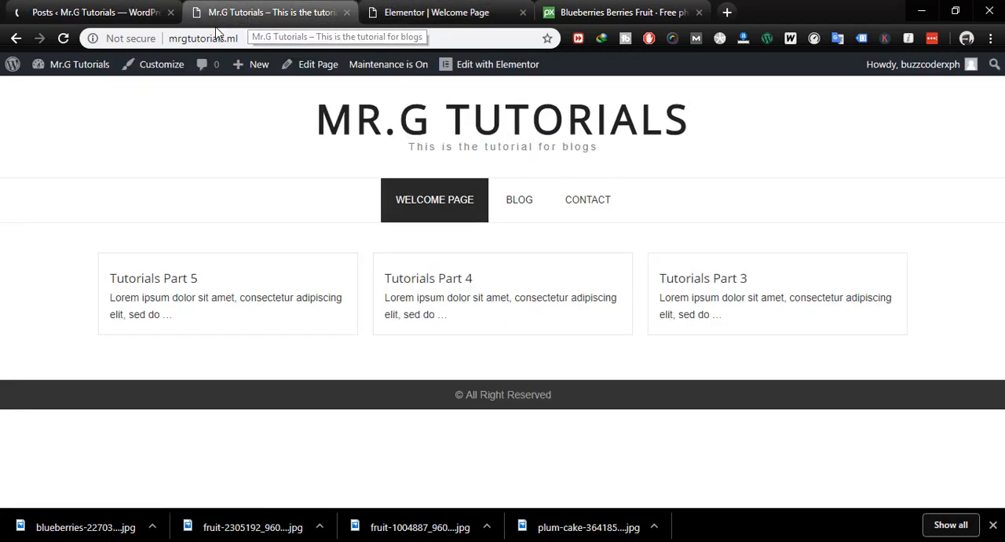
{"action": "left_click", "coordinate": [63, 38]}
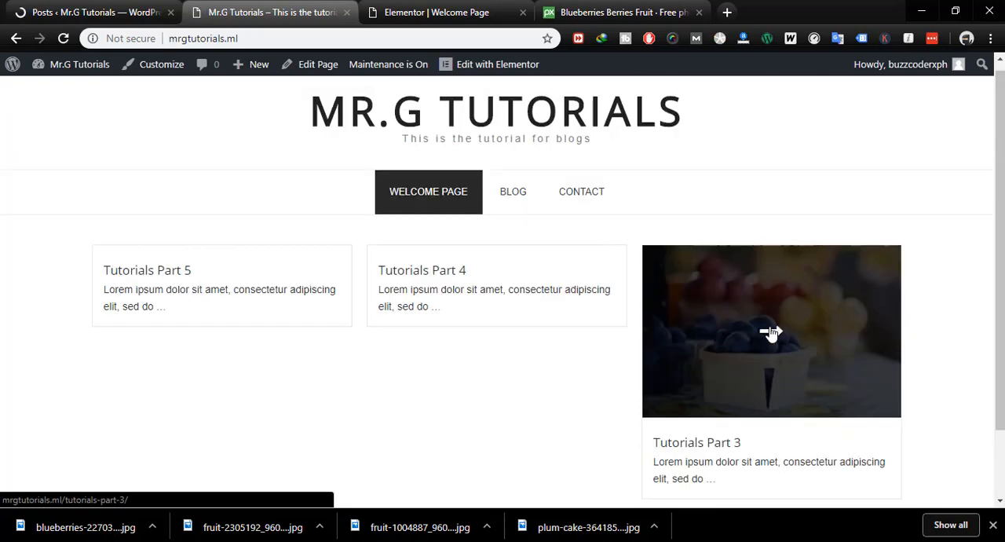
- View the Tutorials Part 3 post from the homepage grid, inspect its featured image, and go back to the homepage
{"action": "left_click", "coordinate": [843, 363]}
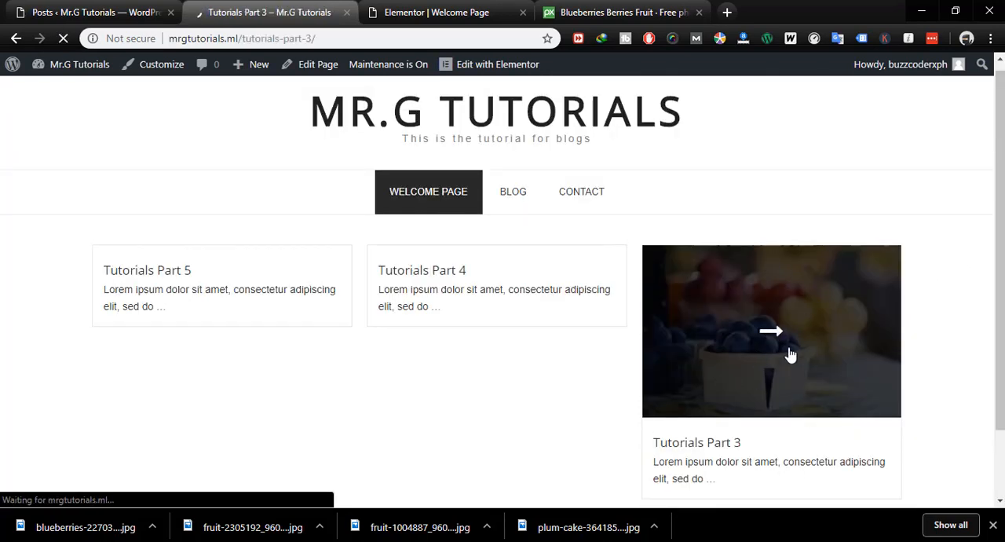
{"action": "scroll", "coordinate": [641, 343], "scroll_direction": "down", "scroll_amount": 10}
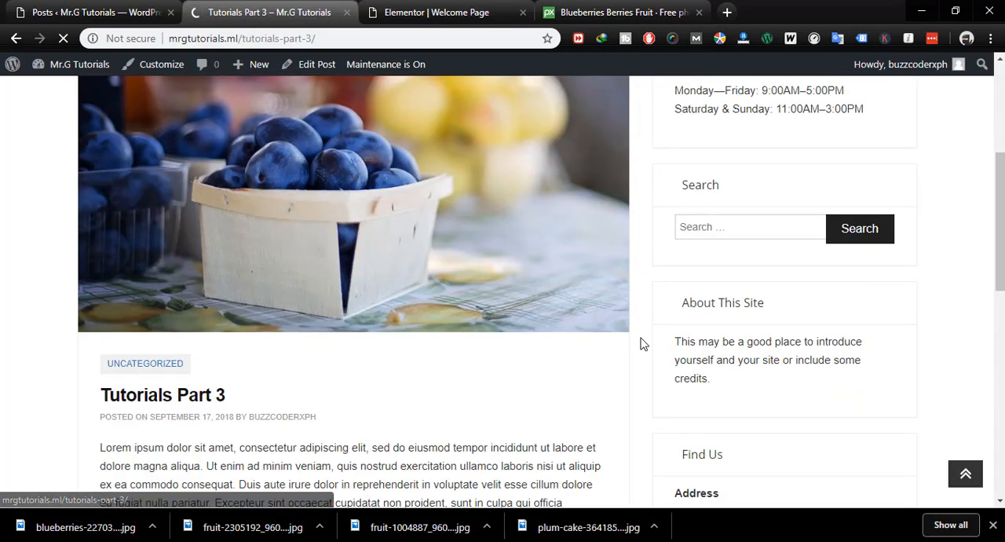
{"action": "scroll", "coordinate": [641, 344], "scroll_direction": "up", "scroll_amount": 7}
{"action": "scroll", "coordinate": [640, 343], "scroll_direction": "up", "scroll_amount": 3}
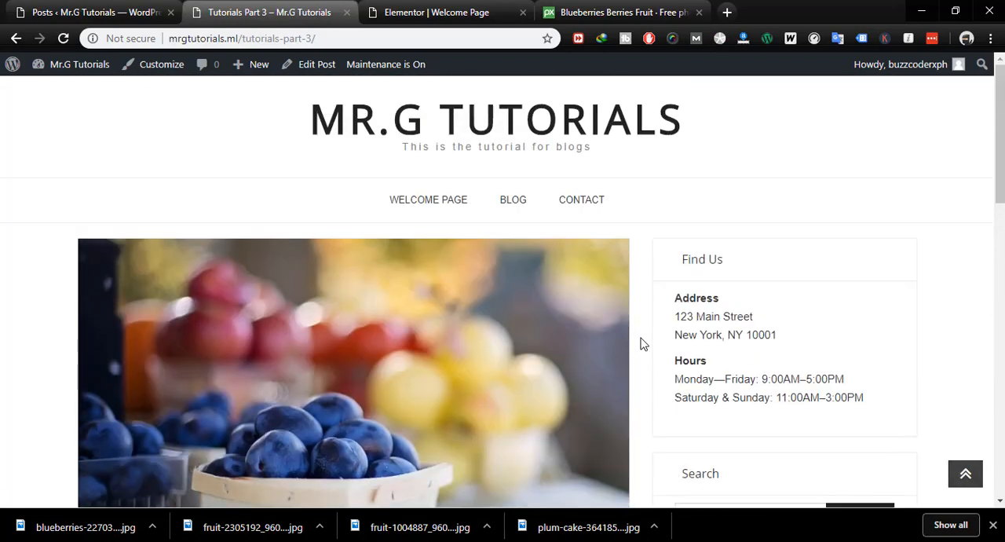
{"action": "left_click", "coordinate": [993, 525]}
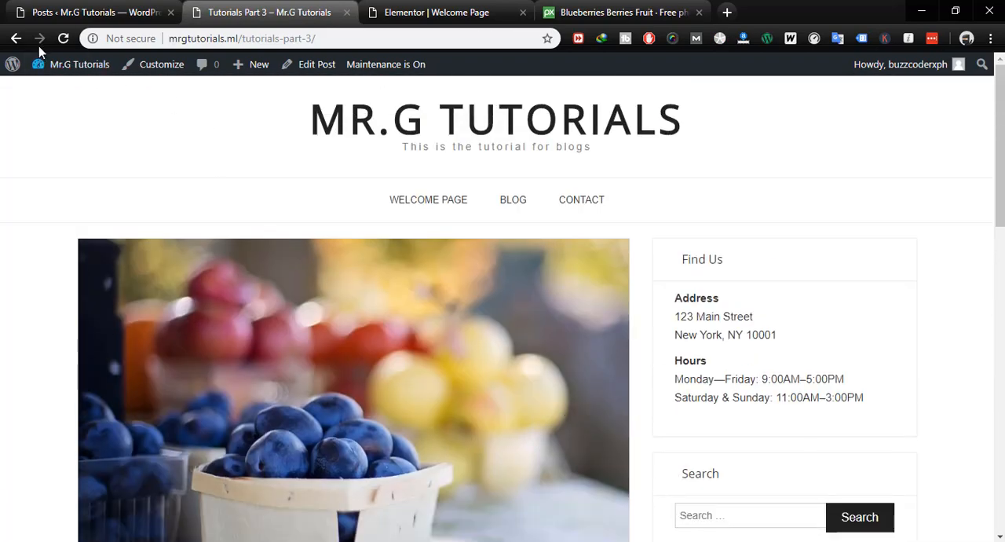
{"action": "left_click", "coordinate": [16, 38]}
- Open the Tutorials Part 4 post for editing and update it with blueberries-2270379_960_720.jpg as its featured image
{"action": "left_click", "coordinate": [94, 11]}
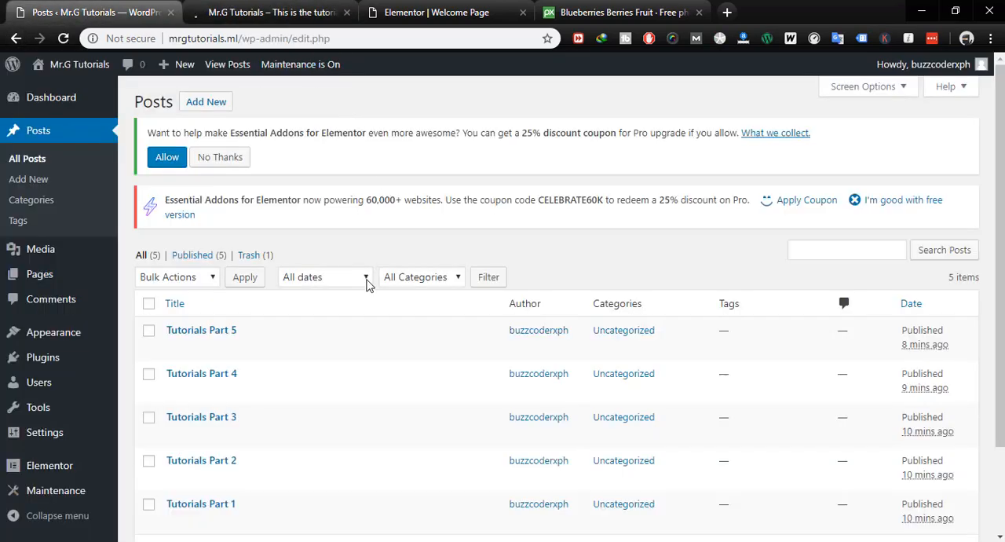
{"action": "left_click", "coordinate": [175, 391]}
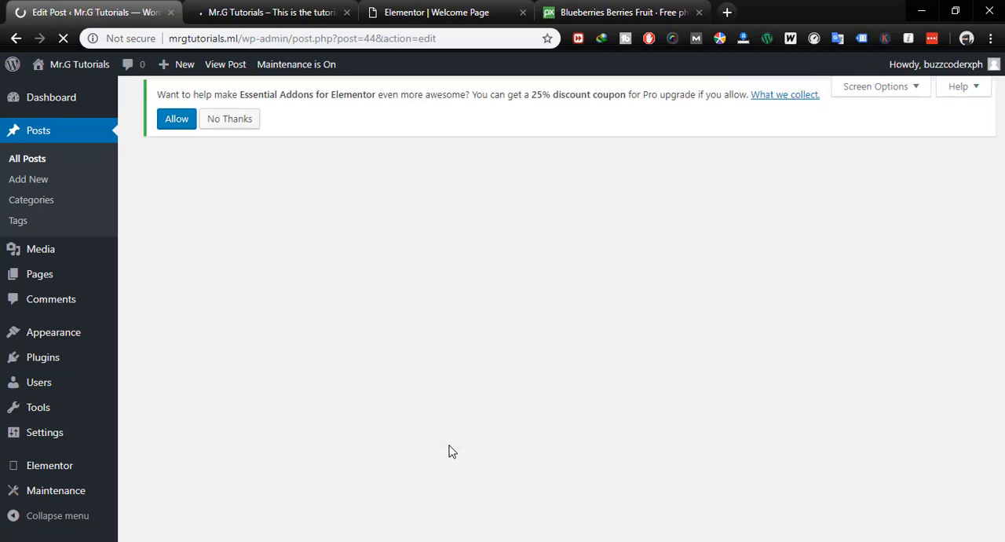
{"action": "scroll", "coordinate": [785, 408], "scroll_direction": "down", "scroll_amount": 15}
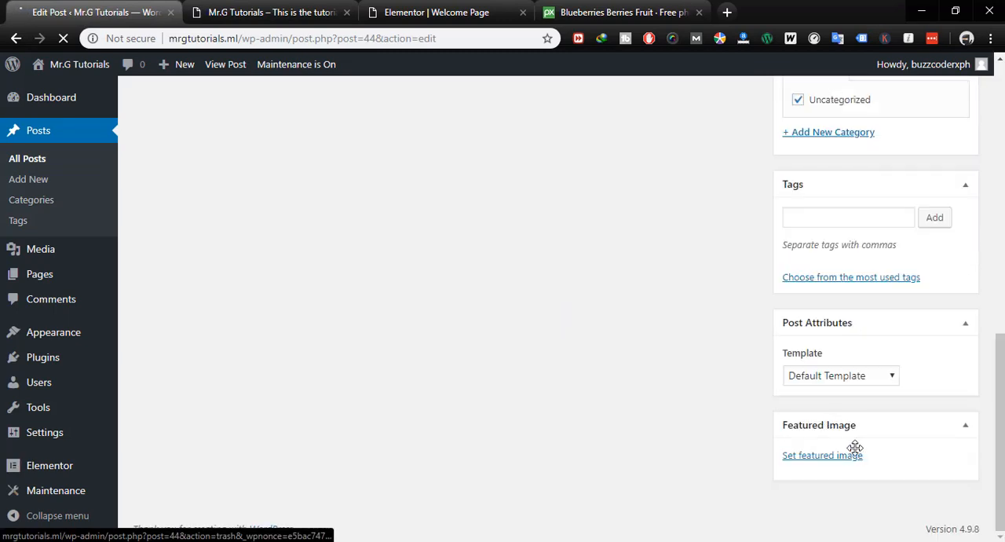
{"action": "left_click", "coordinate": [833, 458]}
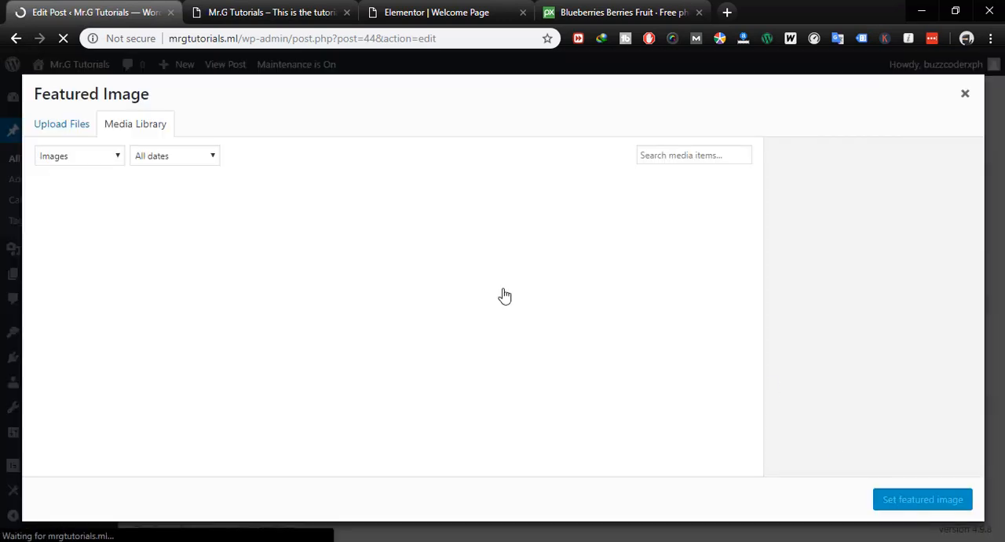
{"action": "left_click", "coordinate": [391, 239]}
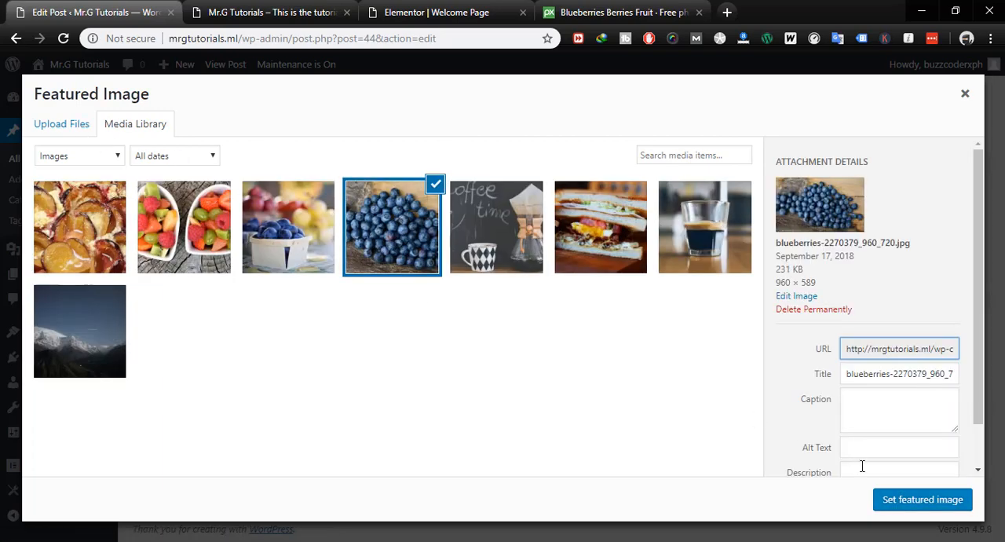
{"action": "left_click", "coordinate": [897, 501]}
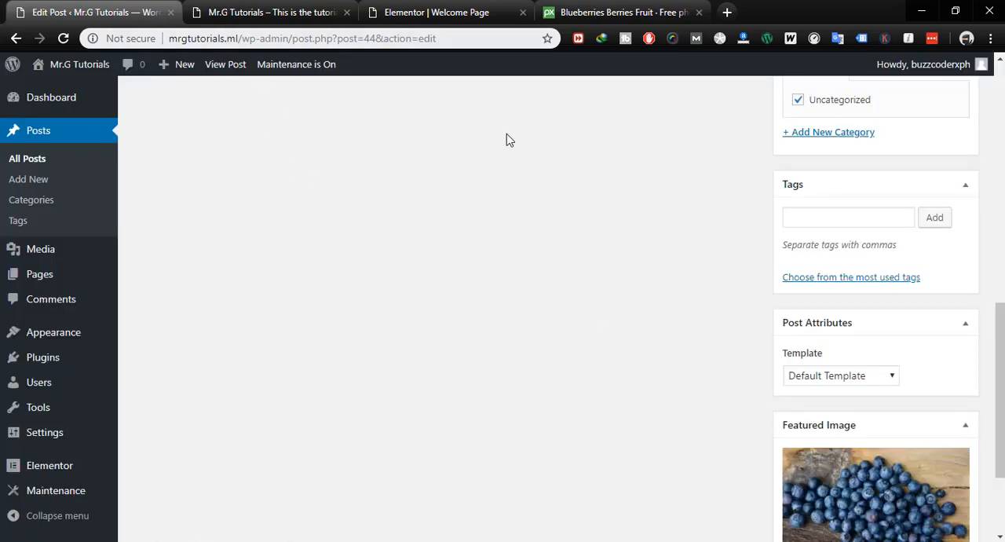
{"action": "scroll", "coordinate": [973, 298], "scroll_direction": "up", "scroll_amount": 10}
{"action": "left_click", "coordinate": [946, 401]}
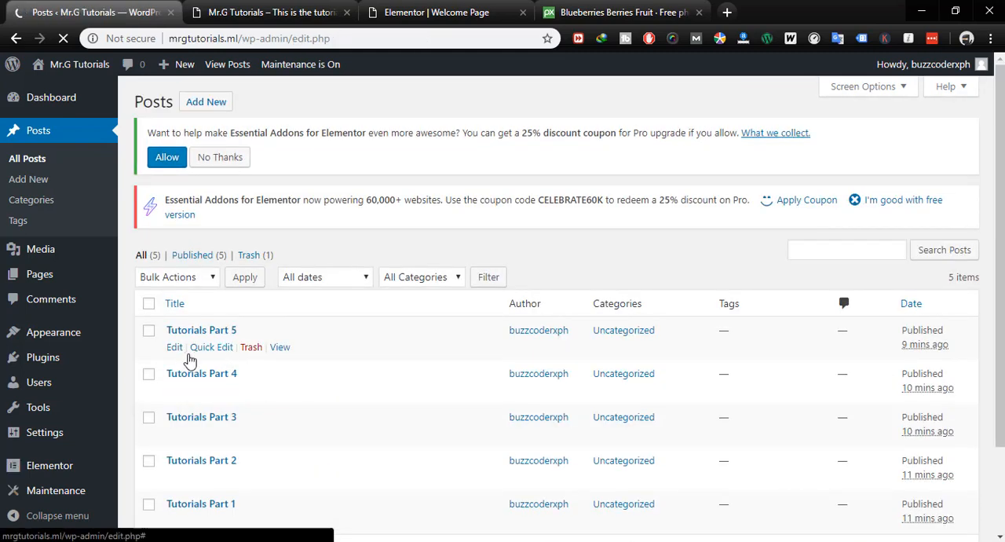
- Open the Tutorials Part 5 post for editing and update it with sandwich.jpg as its featured image
{"action": "left_click", "coordinate": [174, 348]}
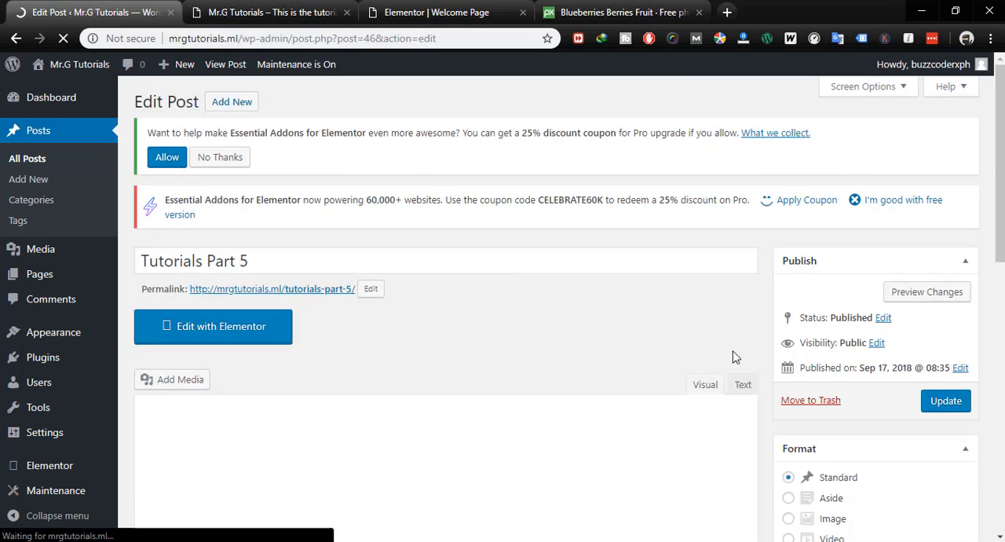
{"action": "scroll", "coordinate": [731, 354], "scroll_direction": "down", "scroll_amount": 5}
{"action": "scroll", "coordinate": [803, 359], "scroll_direction": "down", "scroll_amount": 4}
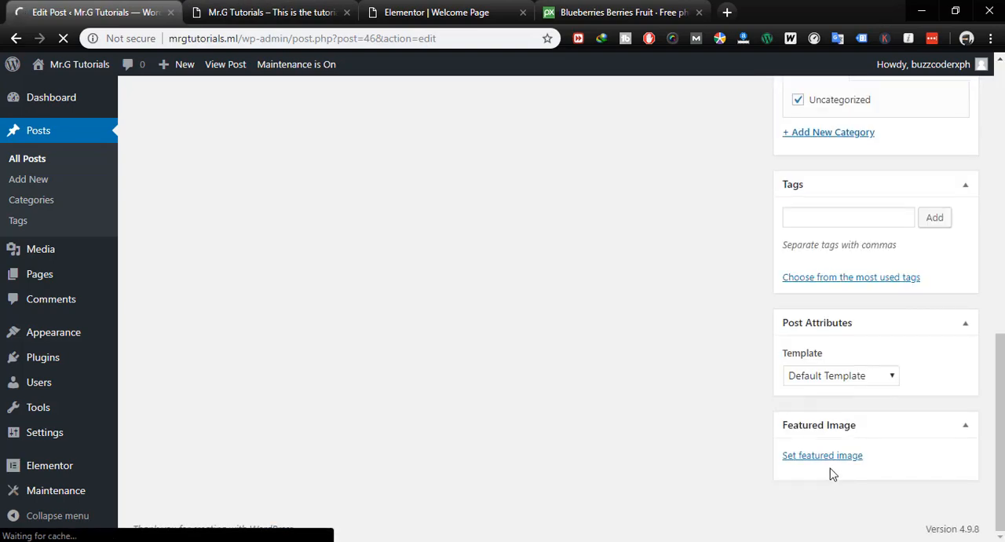
{"action": "left_click", "coordinate": [828, 461]}
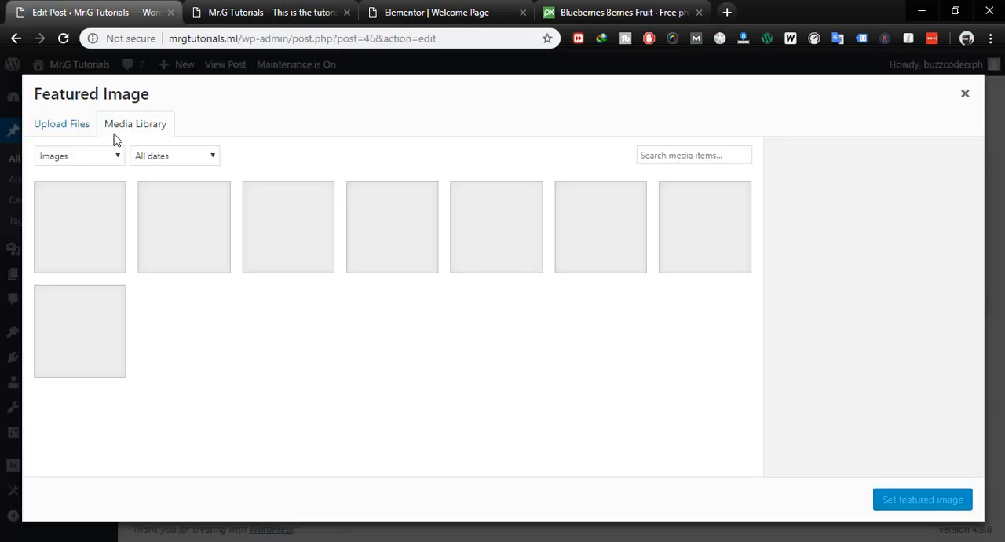
{"action": "left_click", "coordinate": [620, 257]}
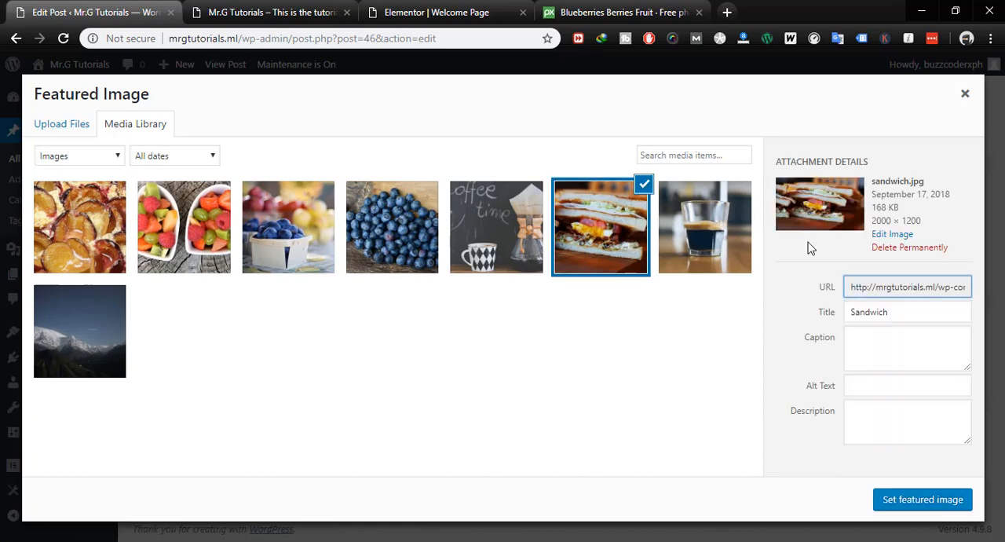
{"action": "left_click", "coordinate": [399, 235]}
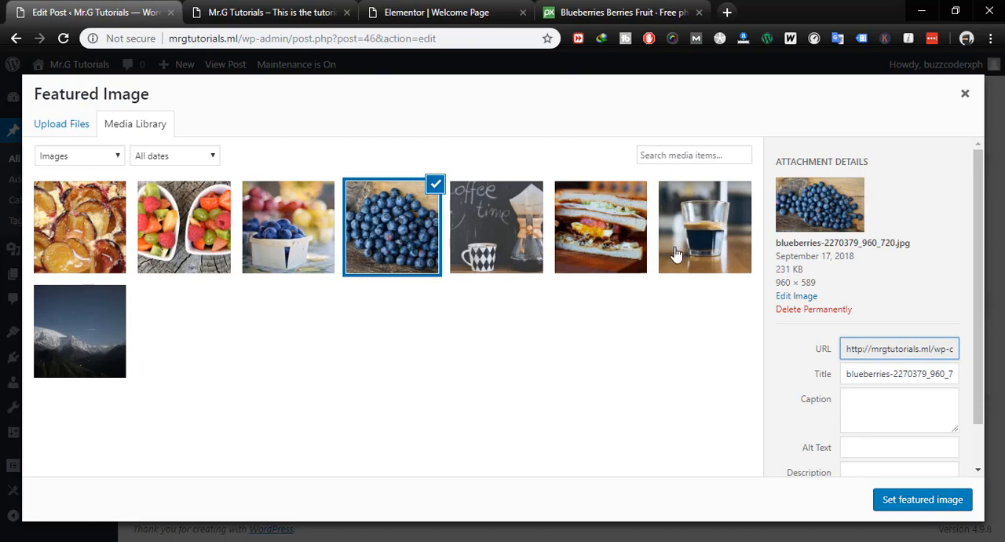
{"action": "left_click", "coordinate": [600, 227]}
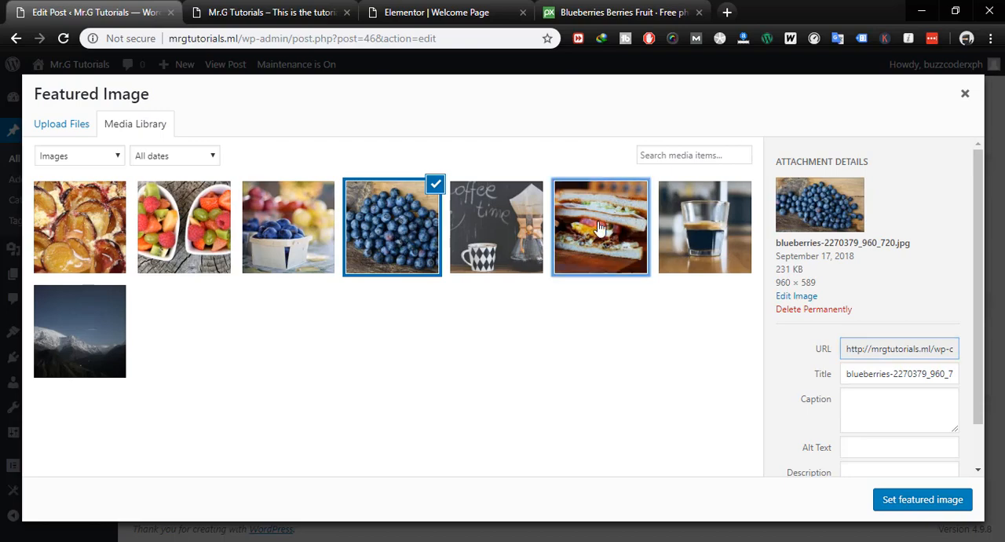
{"action": "left_click", "coordinate": [903, 496]}
{"action": "scroll", "coordinate": [511, 407], "scroll_direction": "up", "scroll_amount": 4}
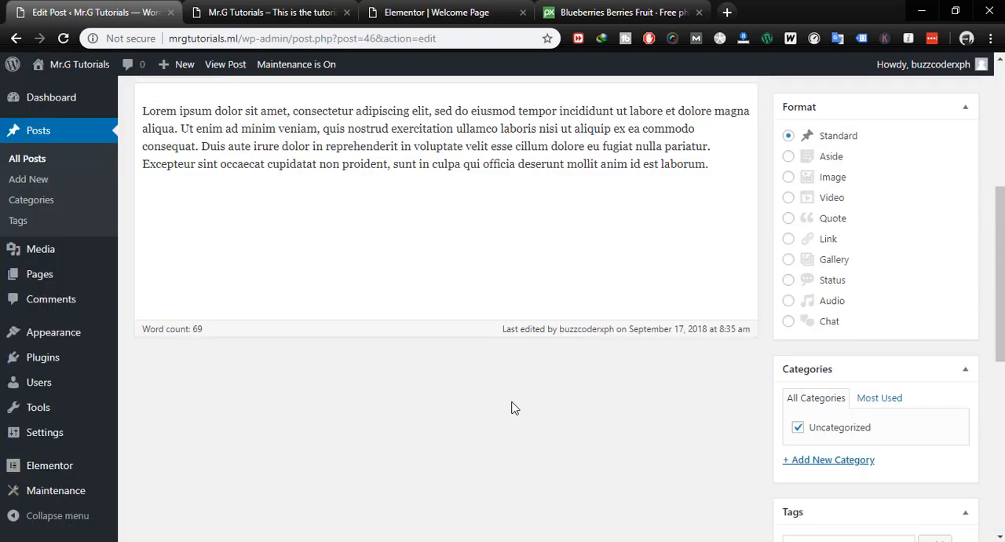
{"action": "scroll", "coordinate": [511, 408], "scroll_direction": "up", "scroll_amount": 4}
{"action": "left_click", "coordinate": [946, 402]}
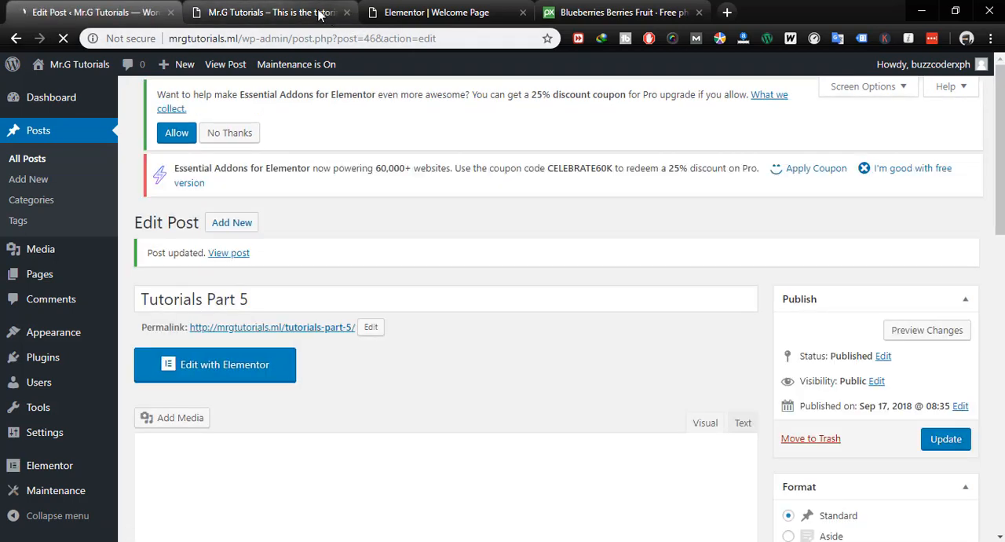
- Reload the live homepage and check the featured images of Tutorials Parts 5, 4 and 3 in the post grid
{"action": "left_click", "coordinate": [320, 15]}
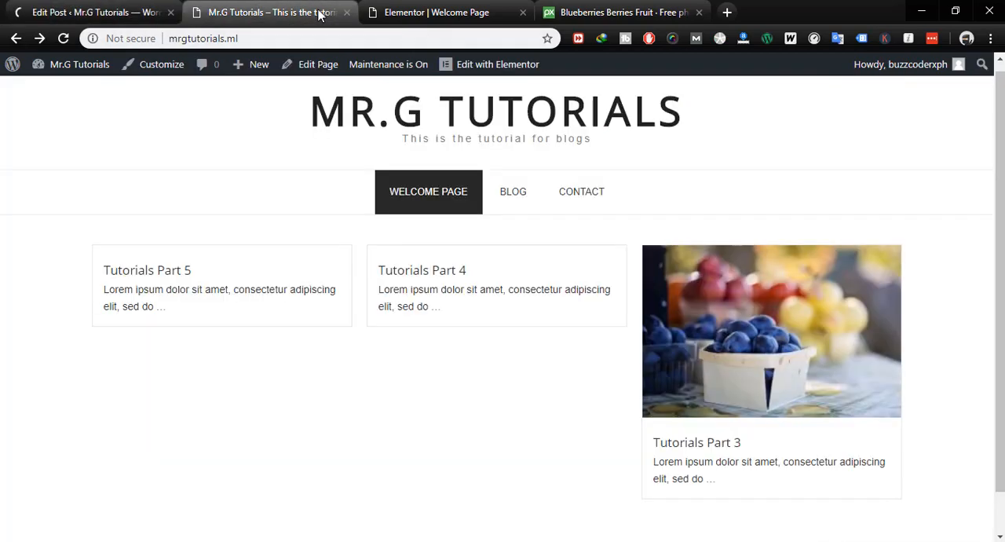
{"action": "left_click", "coordinate": [167, 20]}
{"action": "left_click", "coordinate": [218, 18]}
{"action": "key", "text": "F5"}
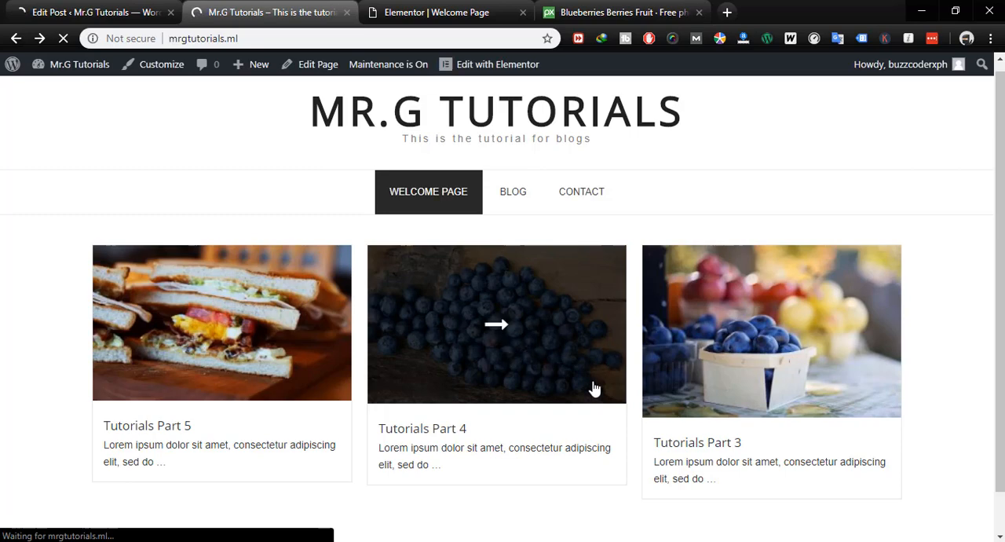
{"action": "scroll", "coordinate": [597, 452], "scroll_direction": "down", "scroll_amount": 1}
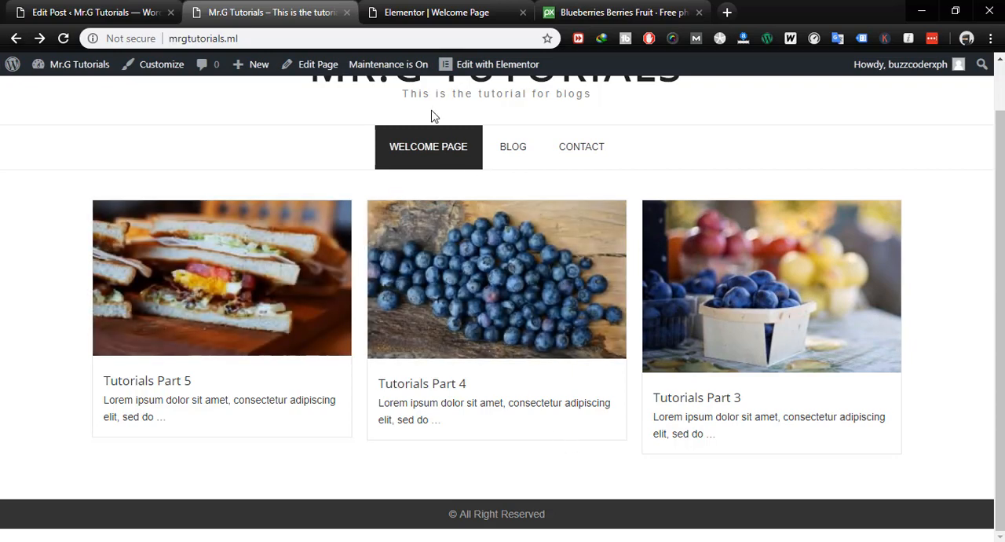
- Reload the Welcome Page in the Elementor editor and compare its post grid with the live homepage
{"action": "left_click", "coordinate": [437, 12]}
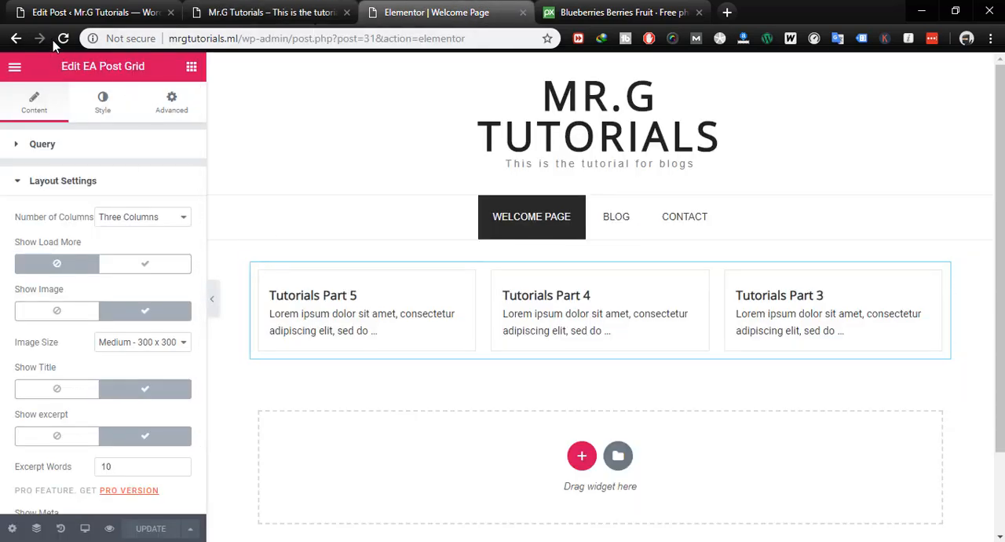
{"action": "left_click", "coordinate": [63, 38]}
{"action": "left_click", "coordinate": [297, 13]}
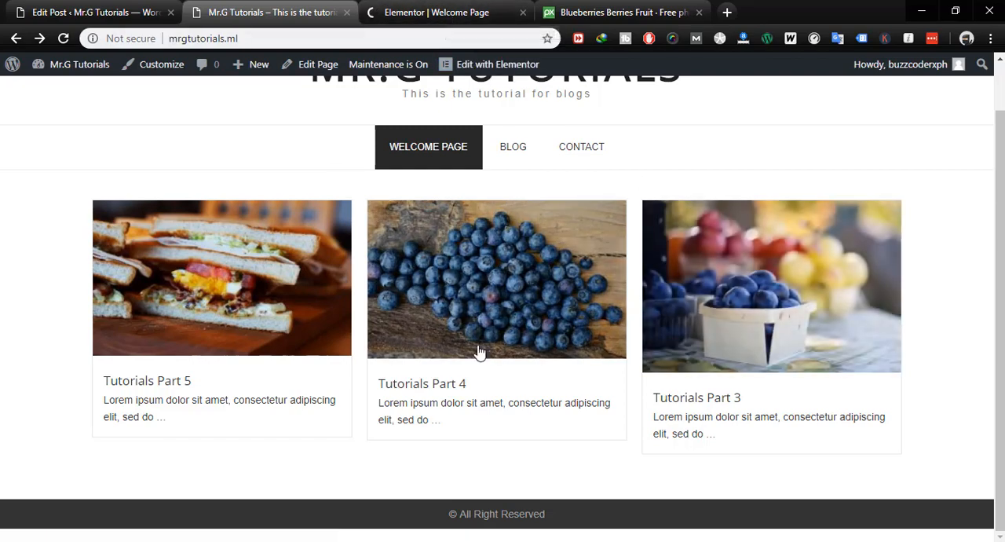
{"action": "left_click", "coordinate": [414, 14]}
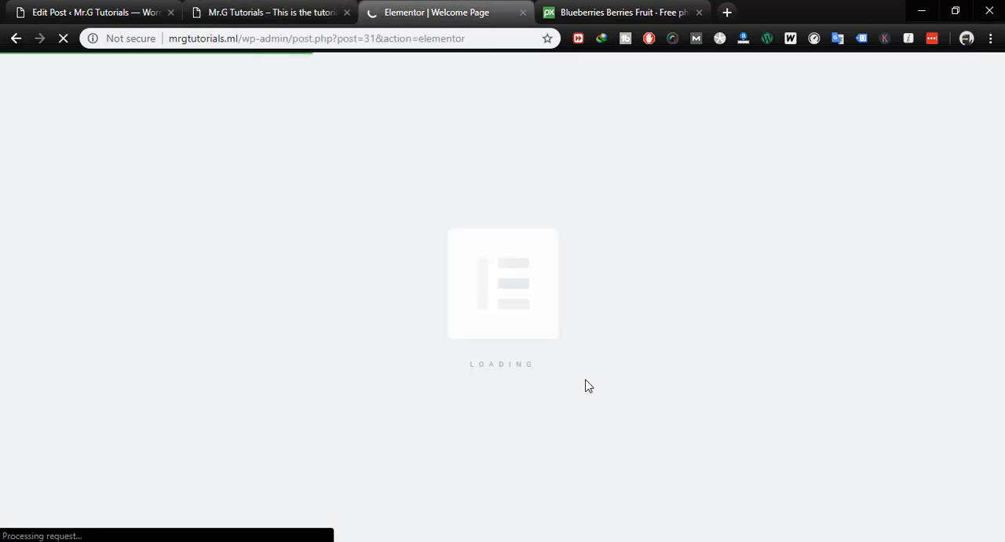
{"action": "left_click", "coordinate": [282, 14]}
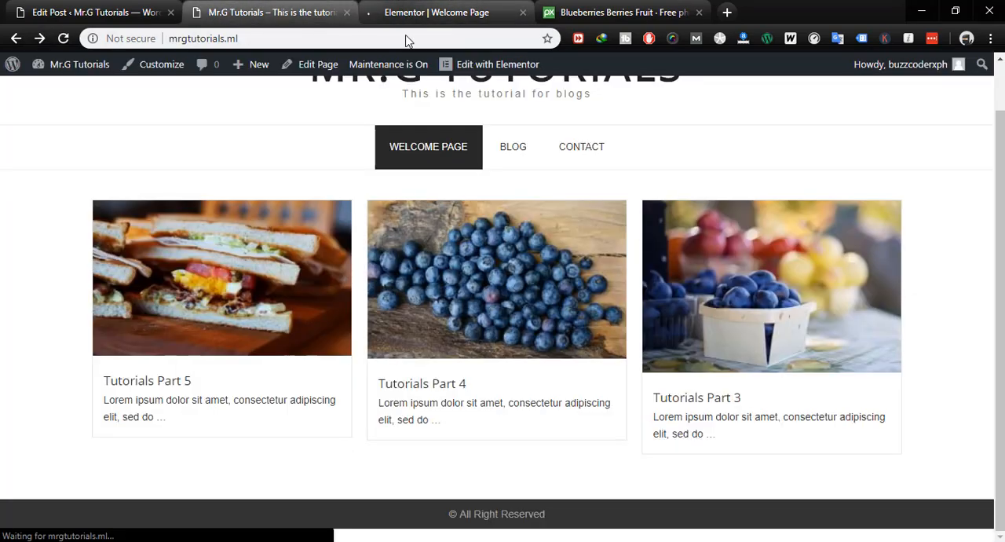
{"action": "left_click", "coordinate": [424, 14]}
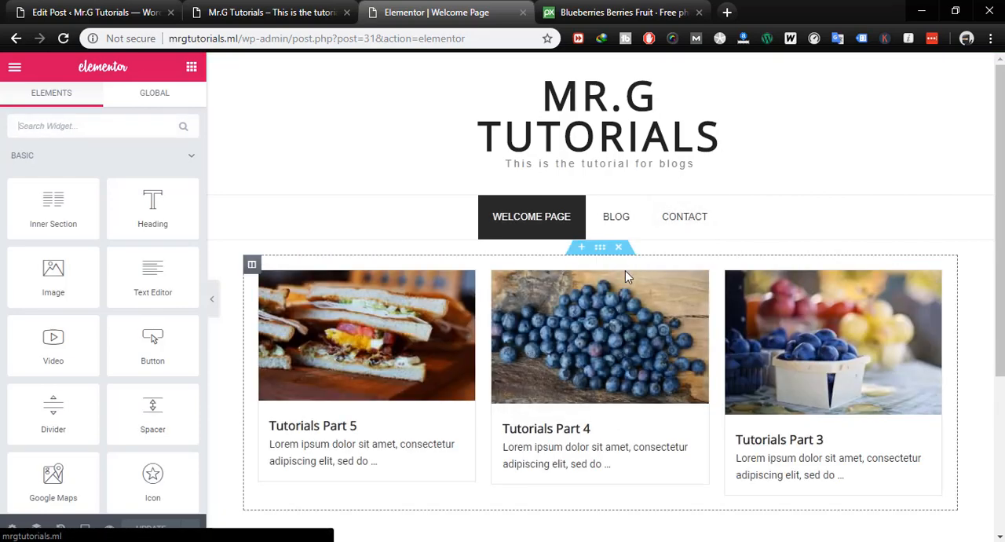
- Insert a new single-column section above the post grid on the Welcome Page
{"action": "left_click", "coordinate": [582, 250]}
{"action": "scroll", "coordinate": [667, 325], "scroll_direction": "down", "scroll_amount": 3}
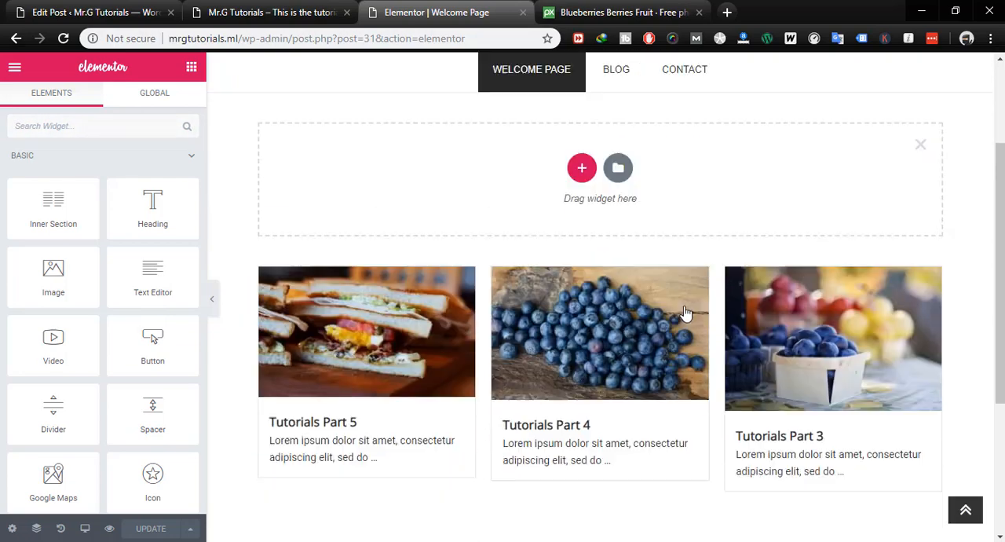
{"action": "scroll", "coordinate": [662, 275], "scroll_direction": "up", "scroll_amount": 3}
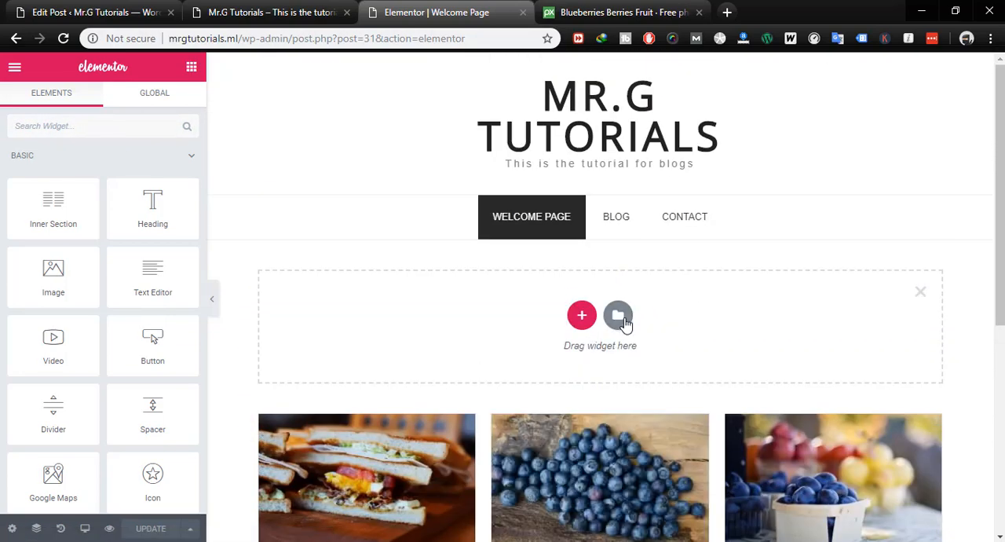
{"action": "left_click", "coordinate": [593, 317]}
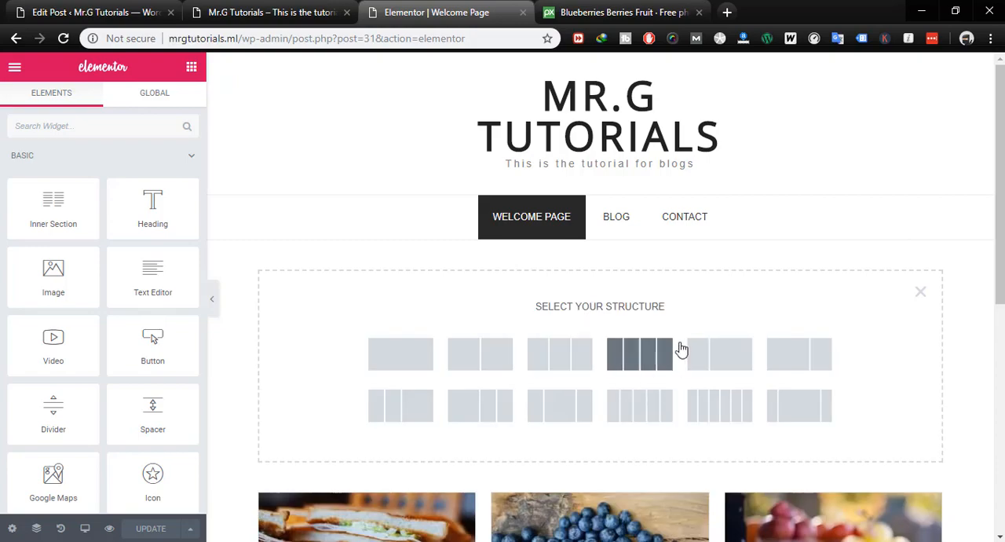
{"action": "scroll", "coordinate": [680, 350], "scroll_direction": "down", "scroll_amount": 2}
{"action": "left_click", "coordinate": [400, 212]}
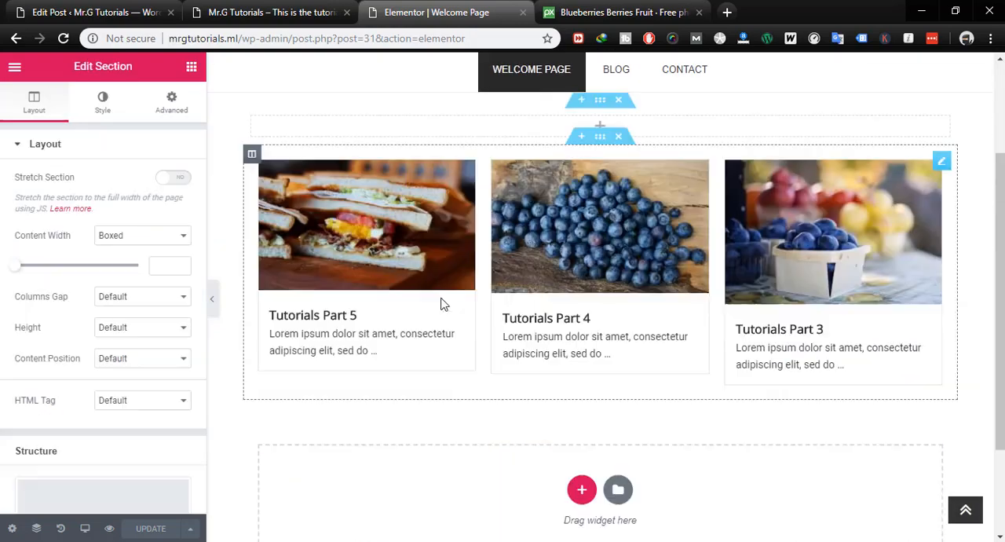
{"action": "scroll", "coordinate": [688, 218], "scroll_direction": "up", "scroll_amount": 2}
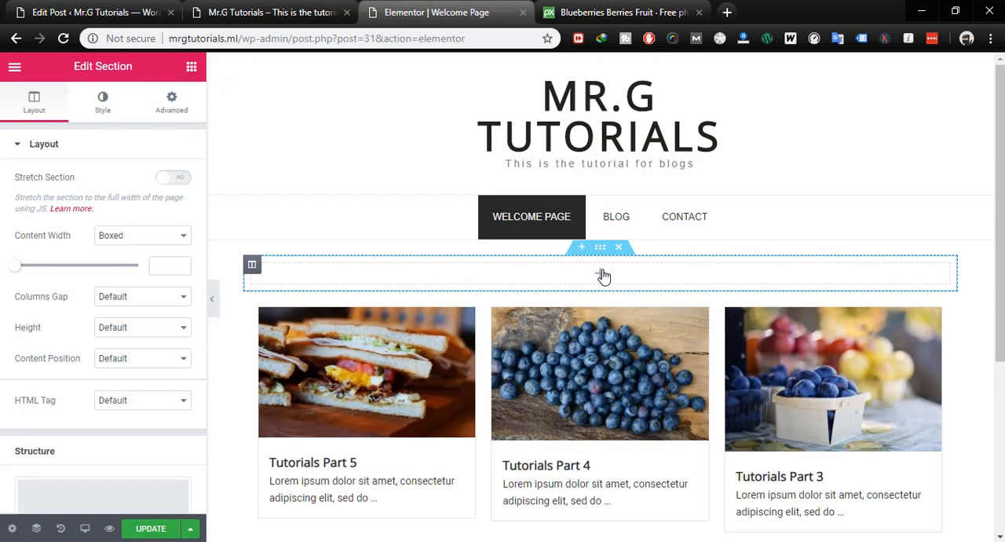
- Search the widgets for "call" and place the EA Call to Action widget in the empty section above the post grid
{"action": "left_click", "coordinate": [601, 274]}
{"action": "scroll", "coordinate": [82, 285], "scroll_direction": "down", "scroll_amount": 6}
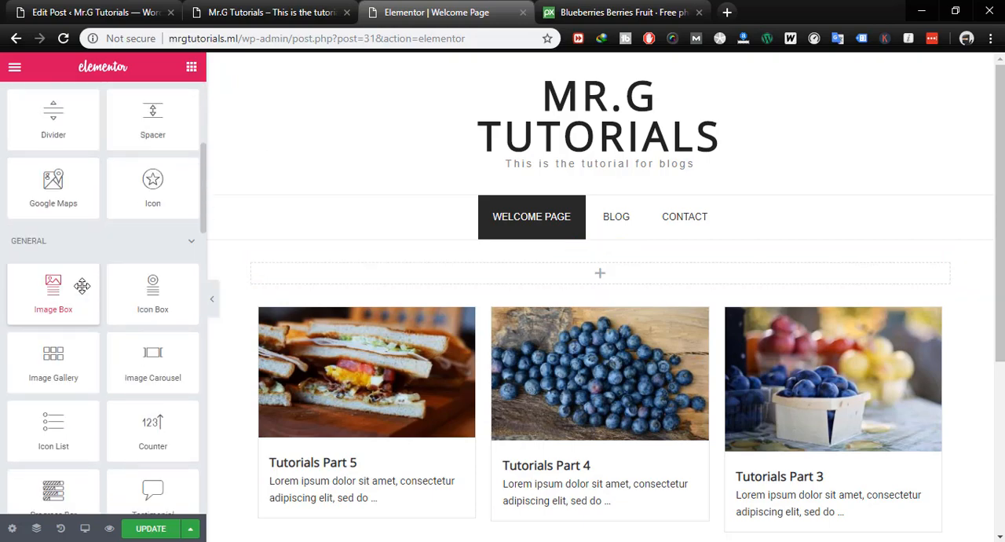
{"action": "scroll", "coordinate": [82, 284], "scroll_direction": "up", "scroll_amount": 6}
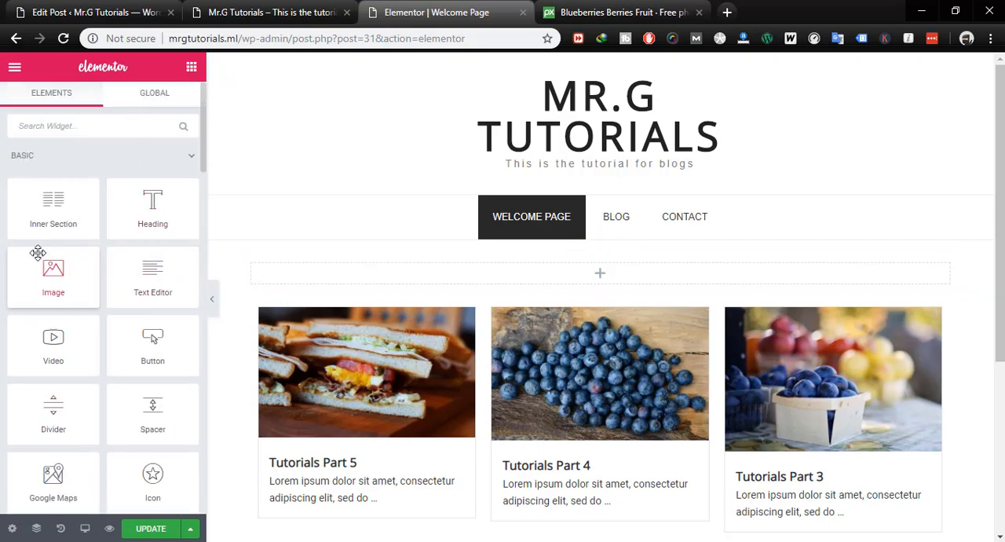
{"action": "scroll", "coordinate": [38, 252], "scroll_direction": "down", "scroll_amount": 10}
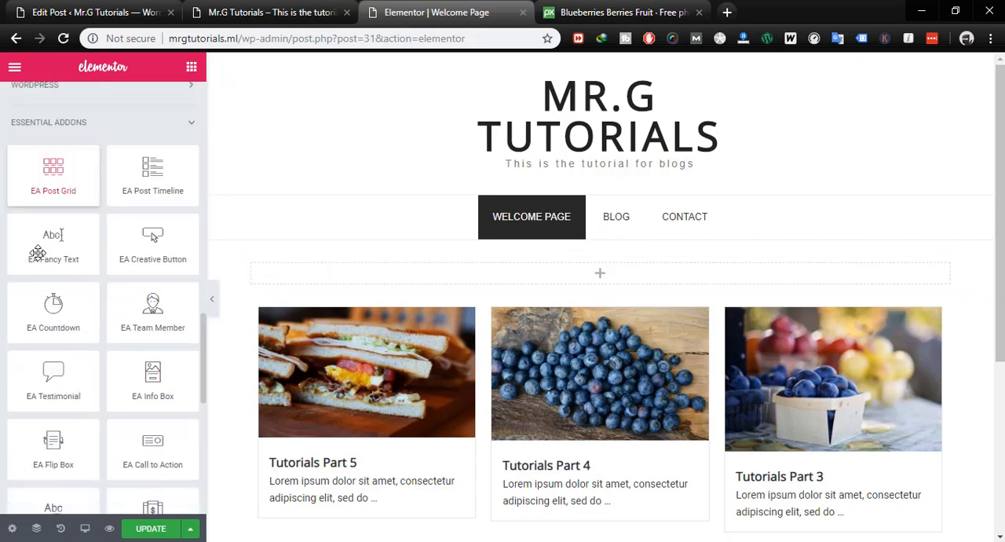
{"action": "scroll", "coordinate": [38, 252], "scroll_direction": "down", "scroll_amount": 5}
{"action": "scroll", "coordinate": [38, 252], "scroll_direction": "up", "scroll_amount": 10}
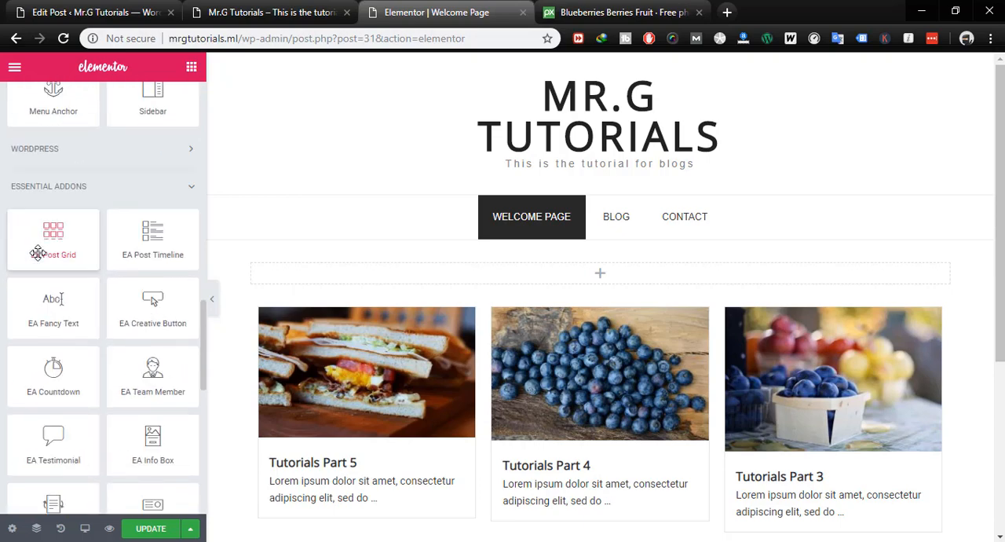
{"action": "scroll", "coordinate": [38, 252], "scroll_direction": "up", "scroll_amount": 8}
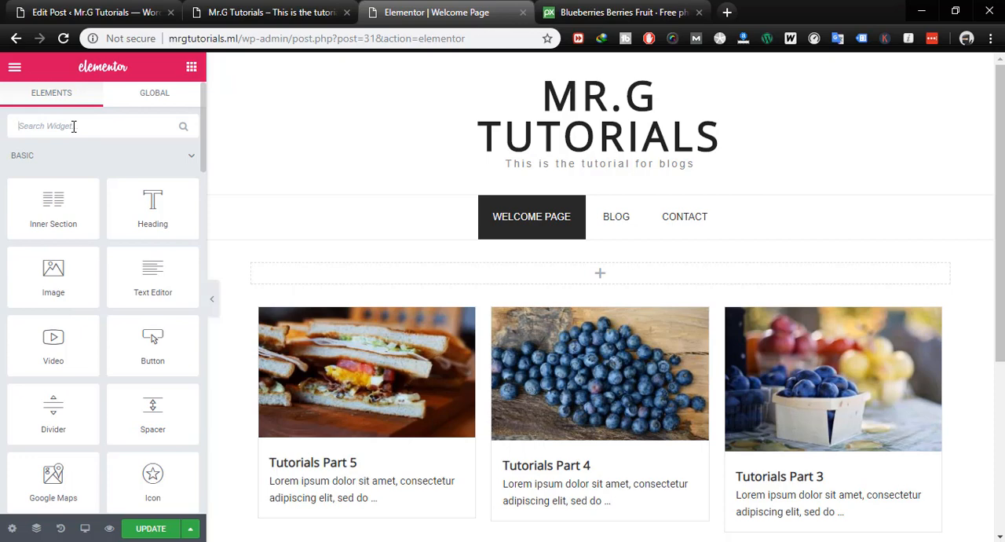
{"action": "type", "text": "b"}
{"action": "key", "text": "BackSpace"}
{"action": "type", "text": "call"}
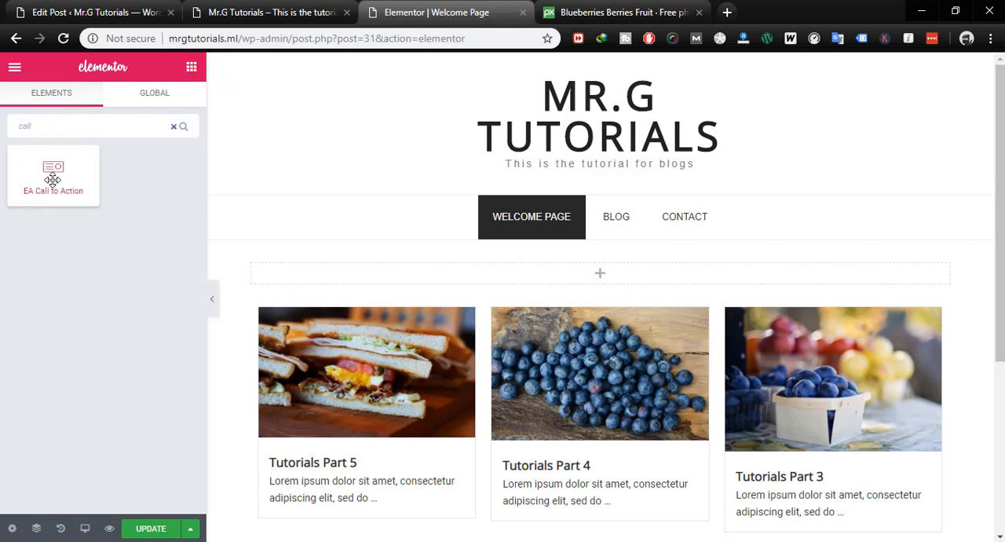
{"action": "left_click_drag", "start_coordinate": [53, 179], "coordinate": [566, 278]}
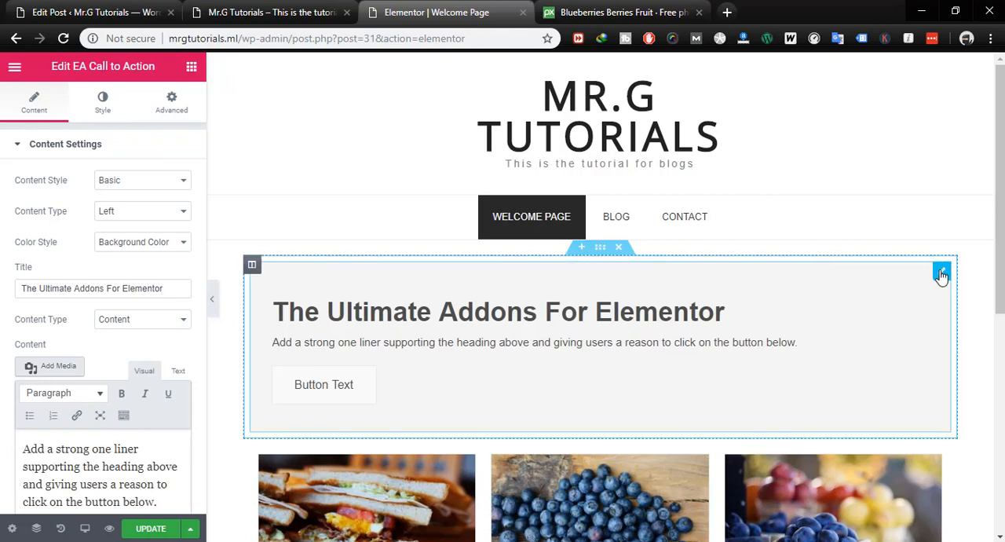
- Set mt-sample-background.jpg from the media library as the Call to Action widget's classic background image
{"action": "scroll", "coordinate": [158, 369], "scroll_direction": "down", "scroll_amount": 1}
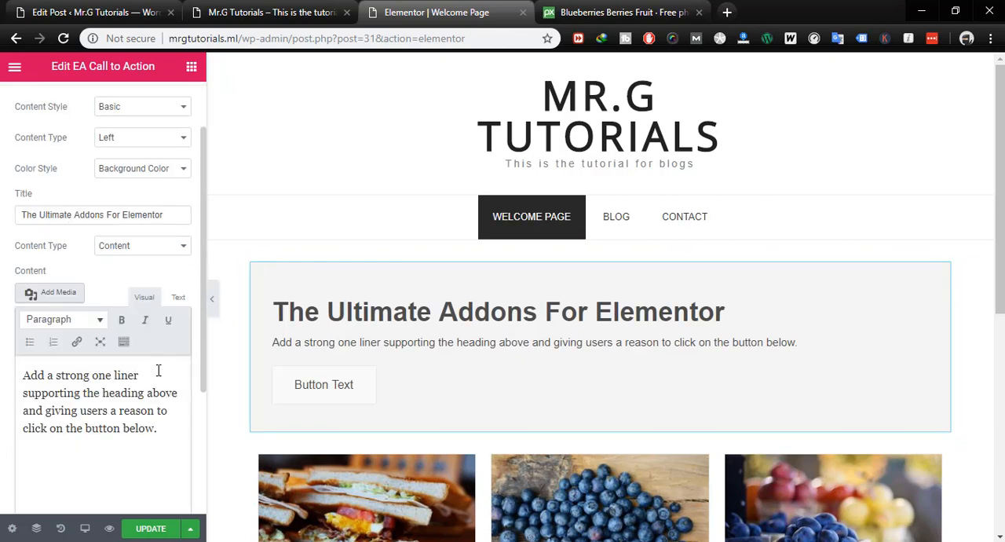
{"action": "scroll", "coordinate": [130, 248], "scroll_direction": "up", "scroll_amount": 1}
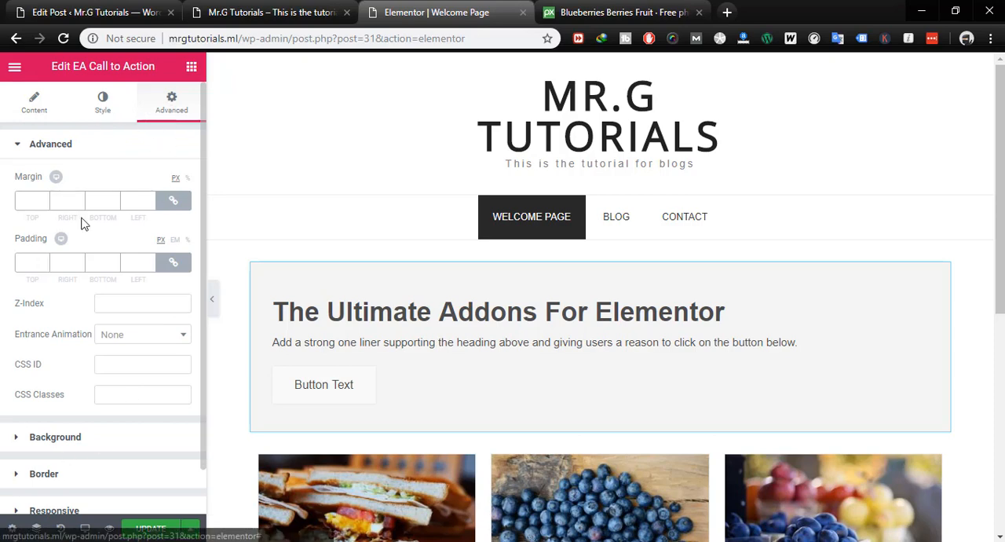
{"action": "left_click", "coordinate": [942, 271]}
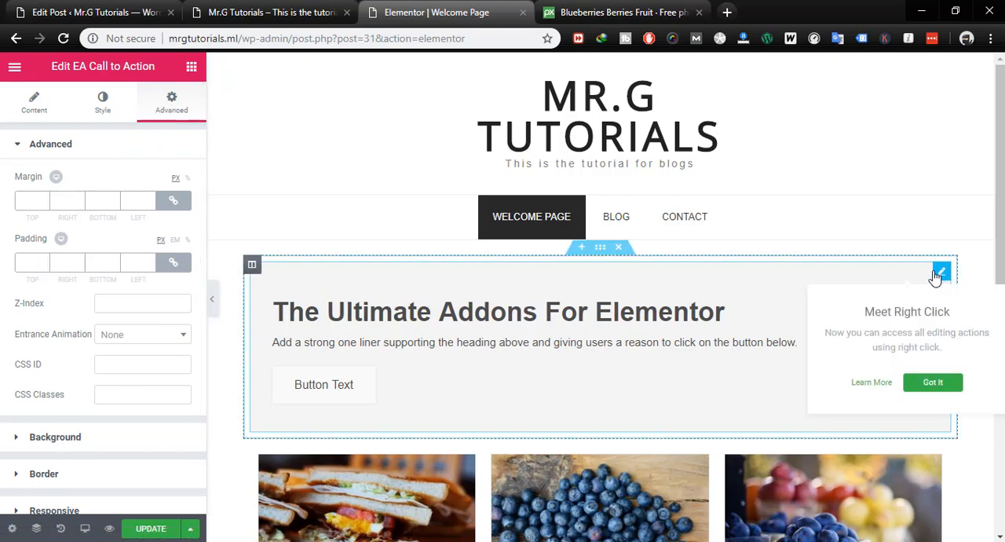
{"action": "left_click", "coordinate": [172, 98]}
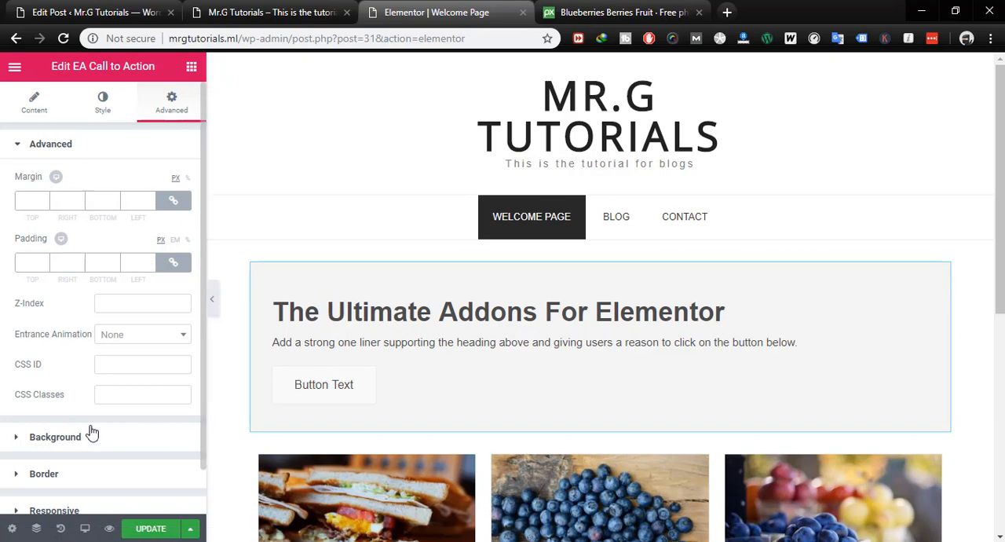
{"action": "left_click", "coordinate": [54, 441]}
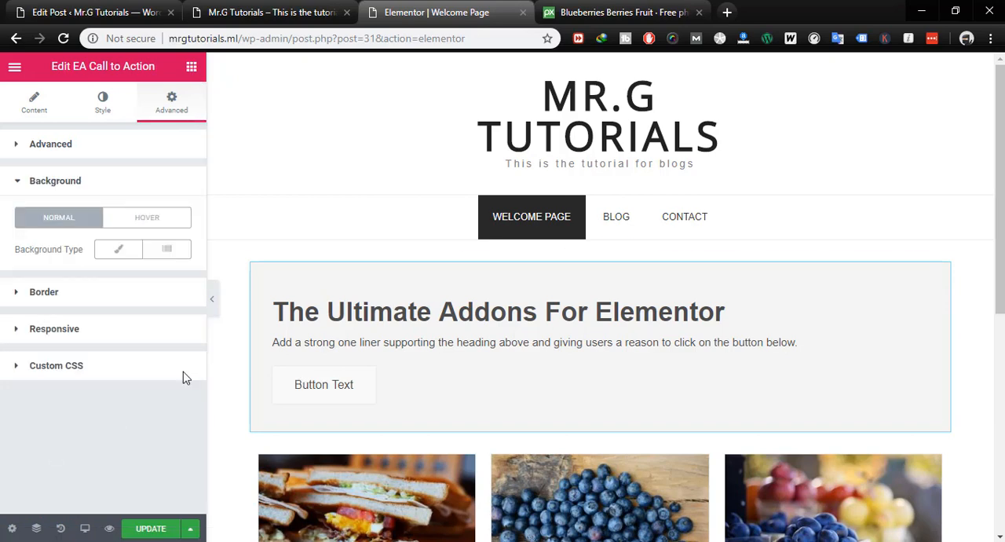
{"action": "left_click", "coordinate": [118, 254]}
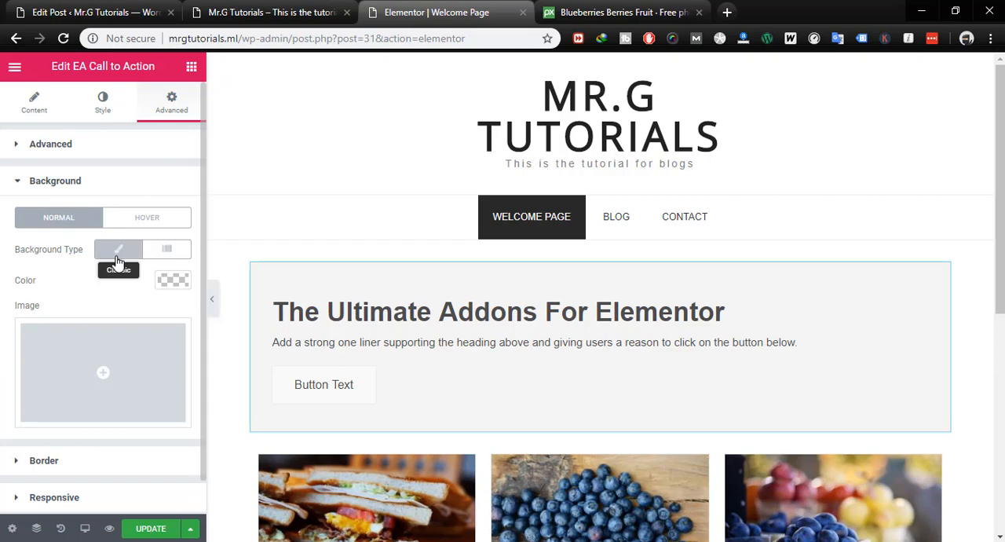
{"action": "left_click", "coordinate": [106, 365]}
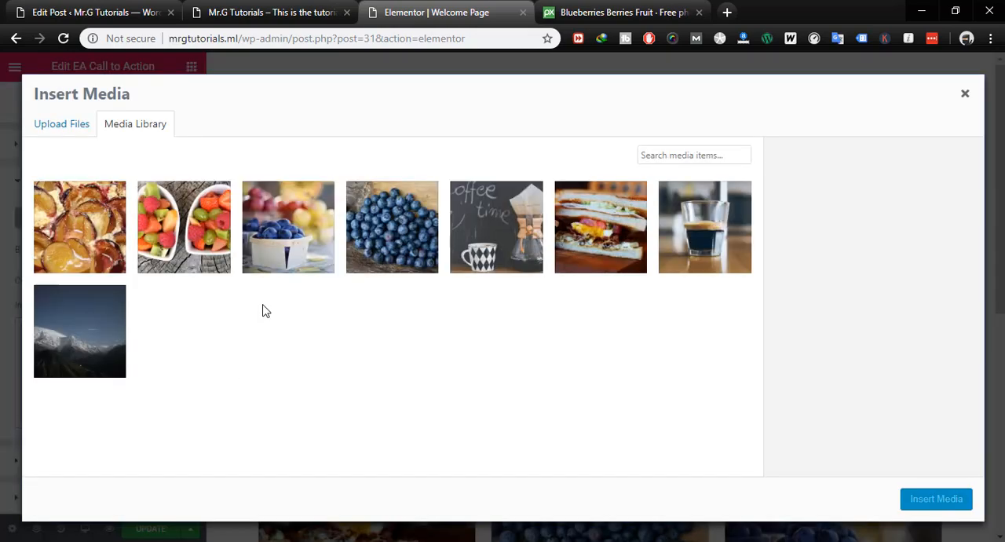
{"action": "left_click", "coordinate": [98, 336]}
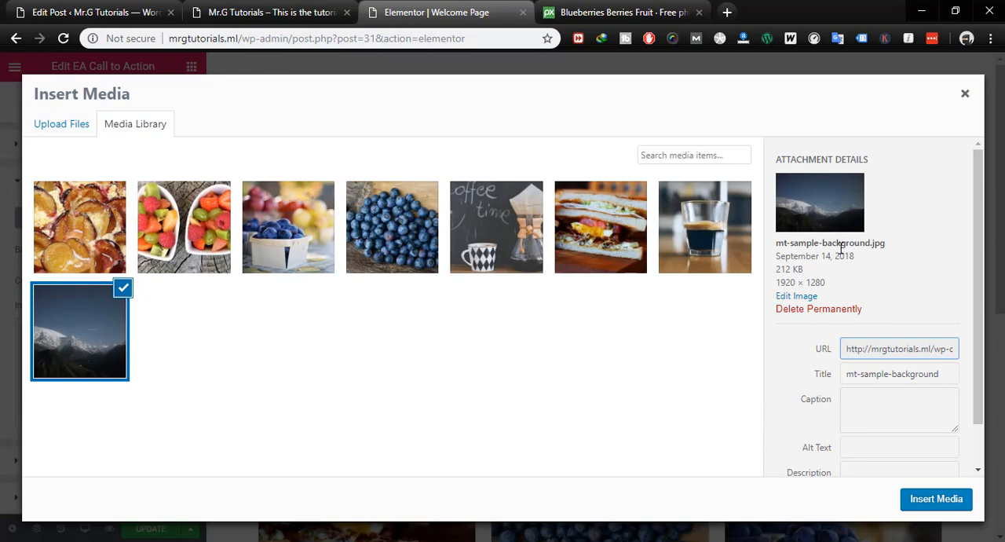
{"action": "left_click", "coordinate": [933, 503]}
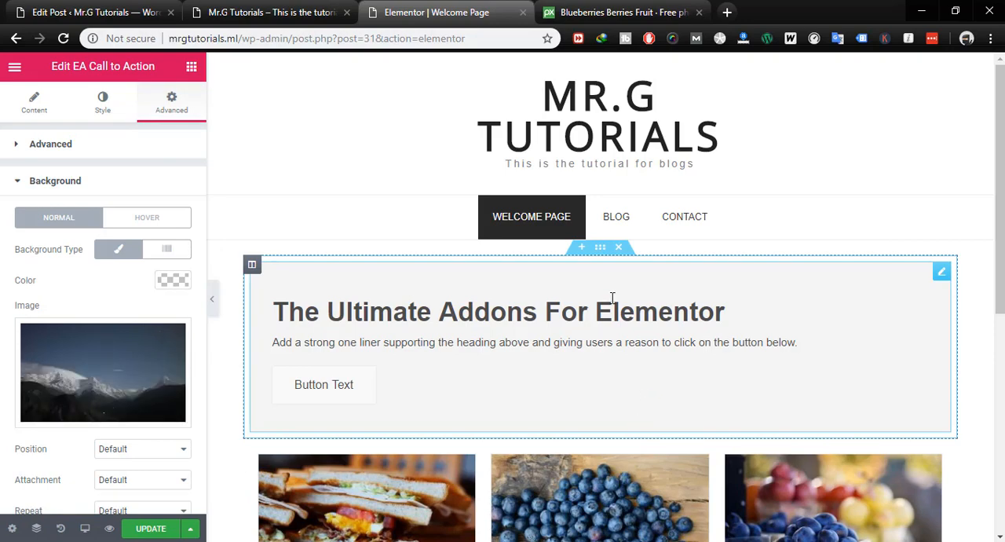
- Update the Welcome Page and reload the live homepage to check the call-to-action banner above the post grid
{"action": "scroll", "coordinate": [139, 335], "scroll_direction": "down", "scroll_amount": 2}
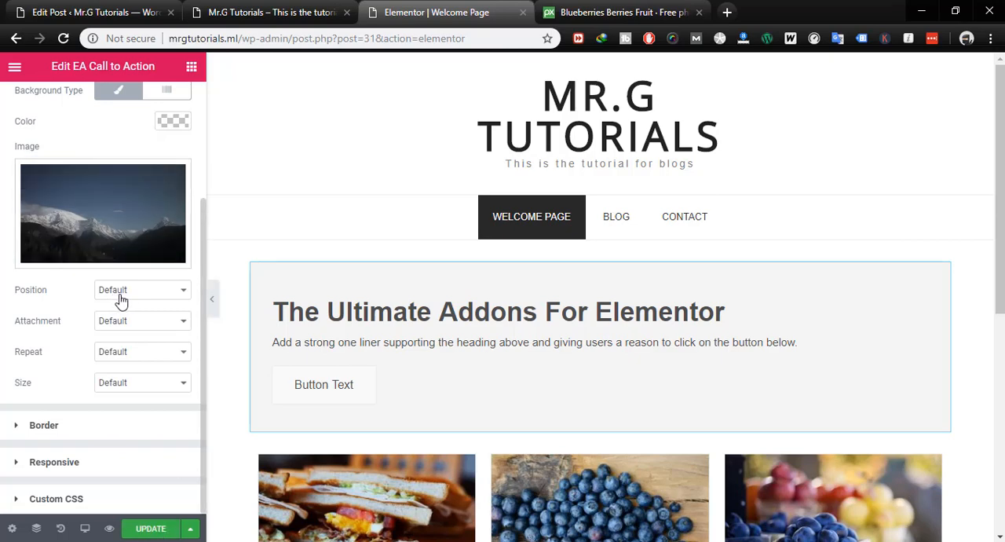
{"action": "left_click", "coordinate": [148, 528]}
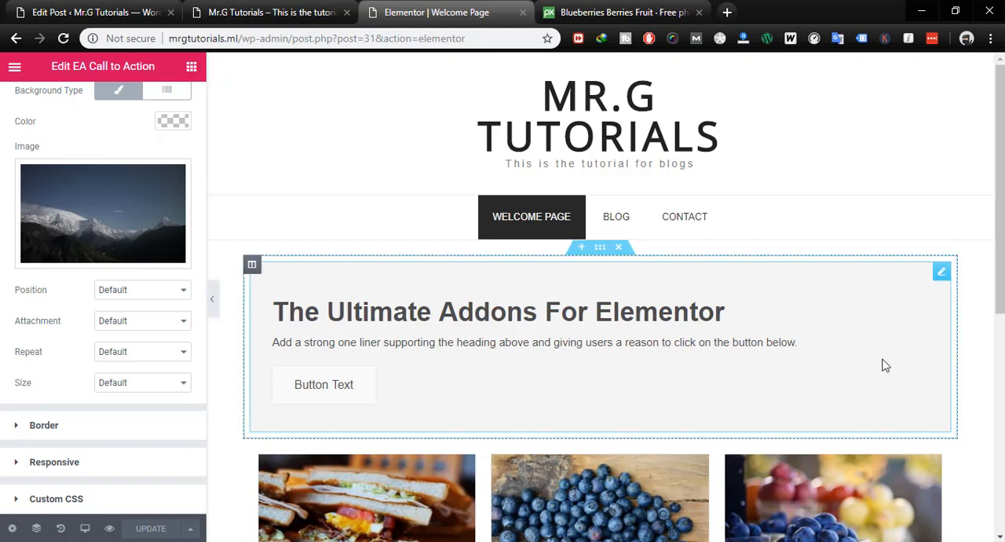
{"action": "scroll", "coordinate": [807, 341], "scroll_direction": "down", "scroll_amount": 5}
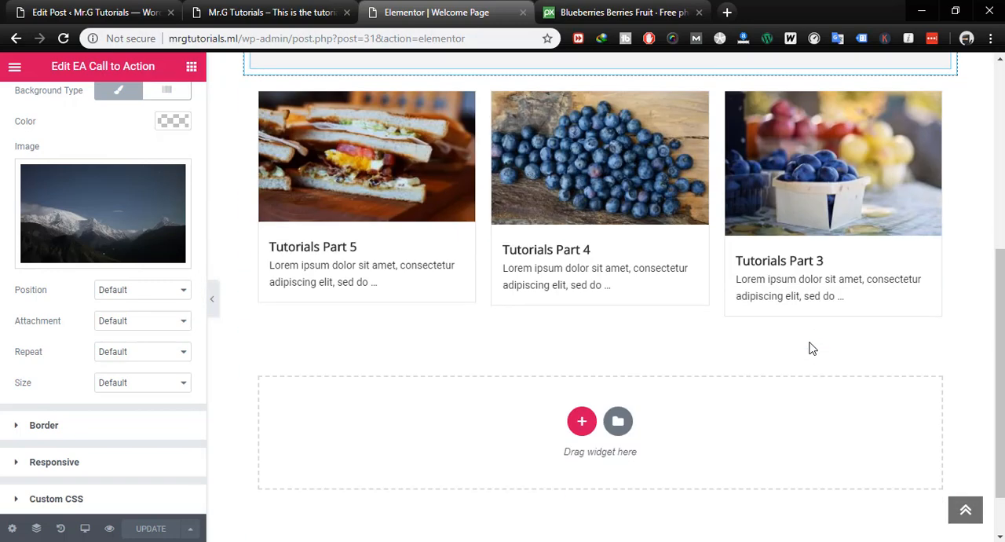
{"action": "scroll", "coordinate": [807, 340], "scroll_direction": "up", "scroll_amount": 5}
{"action": "left_click", "coordinate": [263, 12]}
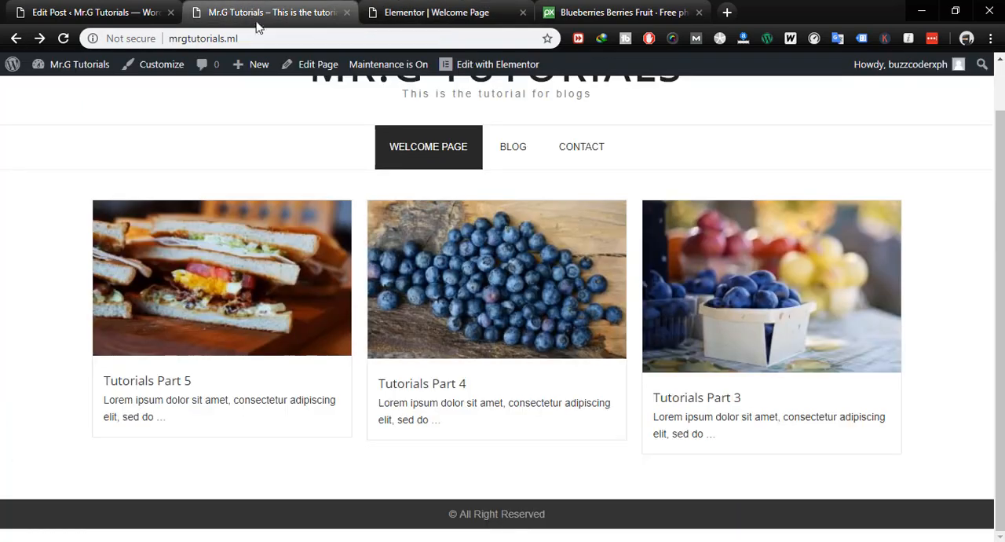
{"action": "key", "text": "F5"}
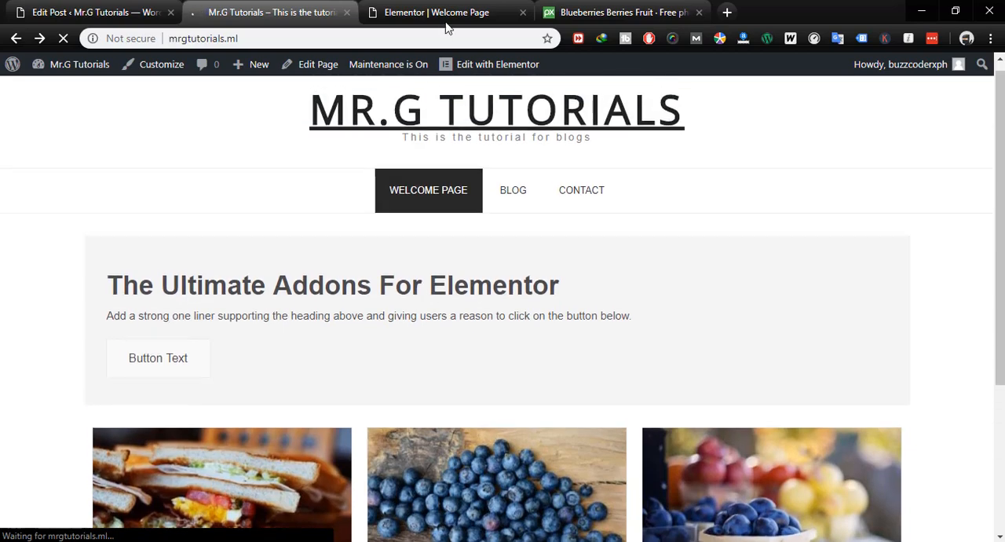
- Review the Call to Action widget's background, content and style settings in the Elementor editor for what controls the banner's background
{"action": "left_click", "coordinate": [437, 14]}
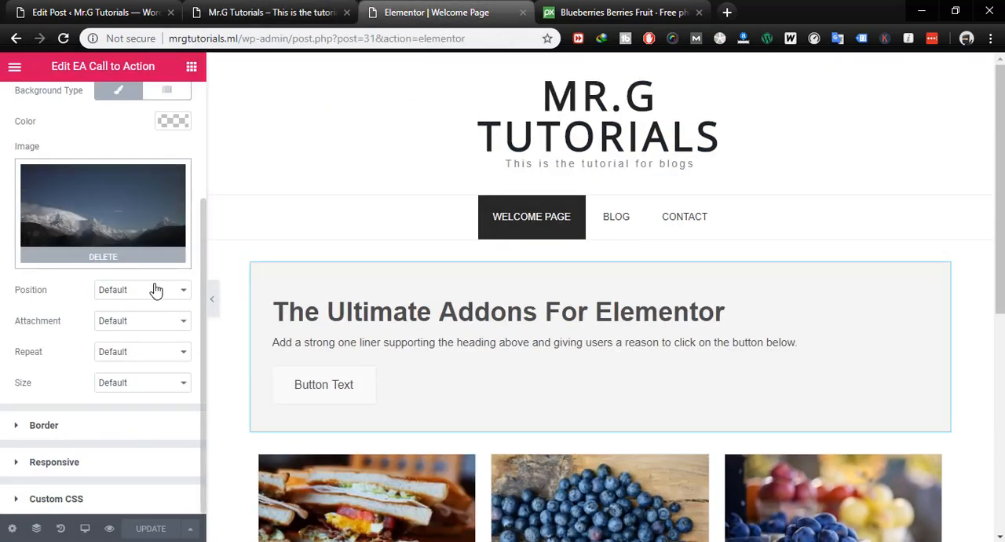
{"action": "scroll", "coordinate": [157, 259], "scroll_direction": "up", "scroll_amount": 1}
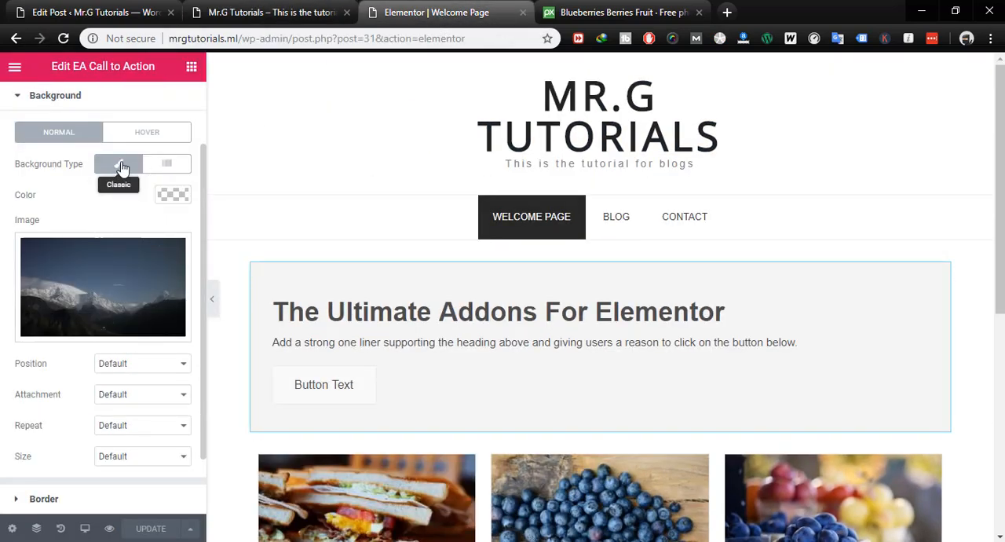
{"action": "scroll", "coordinate": [126, 168], "scroll_direction": "up", "scroll_amount": 1}
{"action": "scroll", "coordinate": [117, 206], "scroll_direction": "down", "scroll_amount": 2}
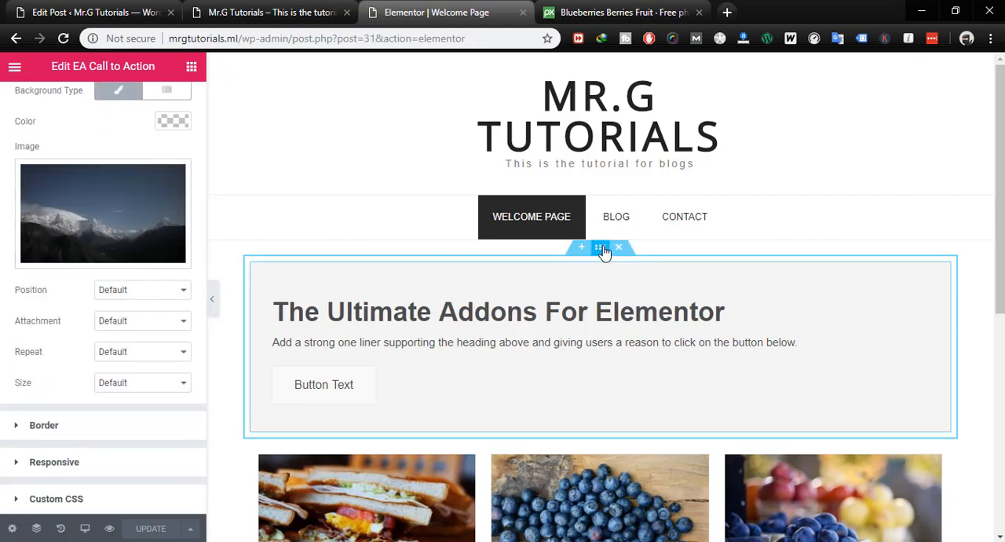
{"action": "left_click", "coordinate": [600, 249]}
{"action": "left_click", "coordinate": [940, 272]}
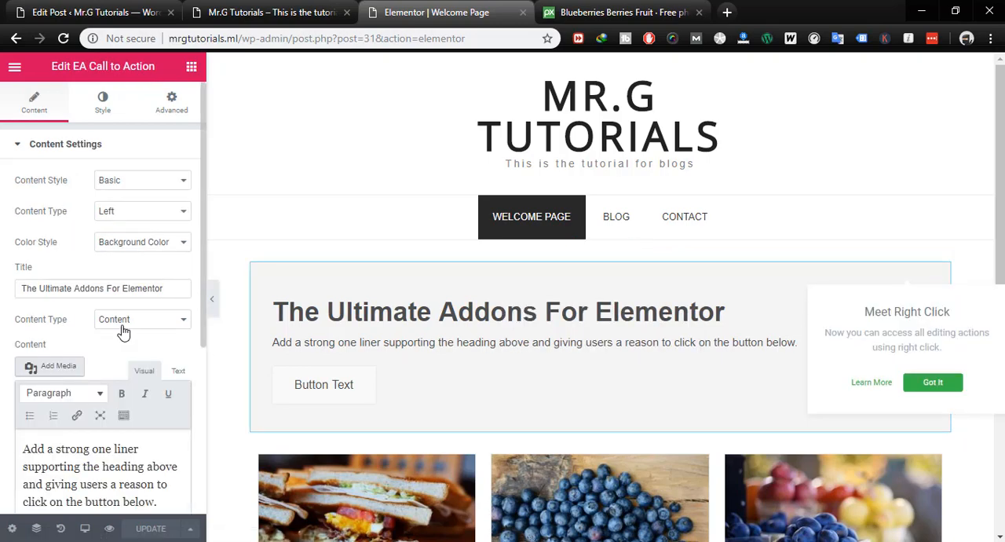
{"action": "scroll", "coordinate": [123, 325], "scroll_direction": "down", "scroll_amount": 2}
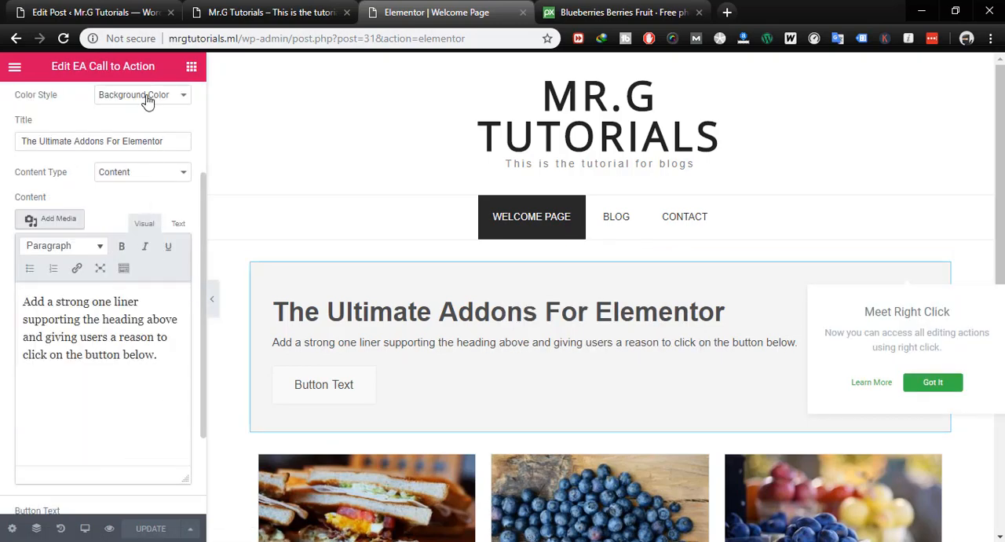
{"action": "scroll", "coordinate": [153, 162], "scroll_direction": "up", "scroll_amount": 2}
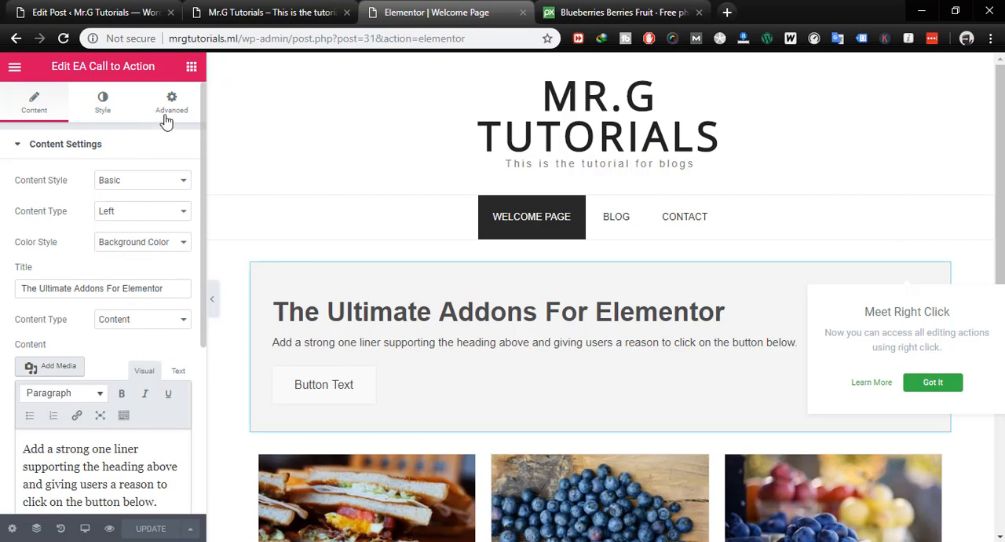
{"action": "left_click", "coordinate": [106, 106]}
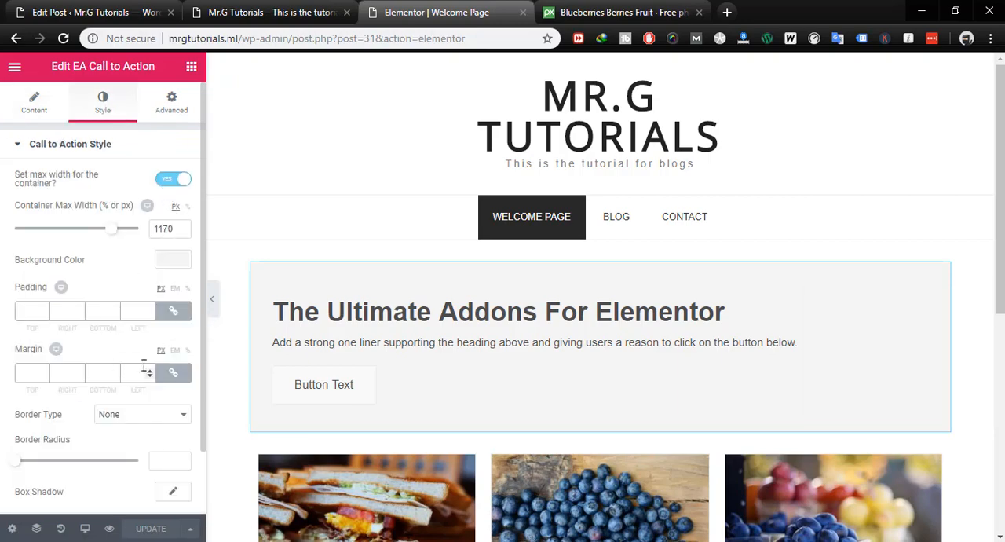
{"action": "scroll", "coordinate": [143, 366], "scroll_direction": "down", "scroll_amount": 1}
{"action": "scroll", "coordinate": [94, 442], "scroll_direction": "up", "scroll_amount": 1}
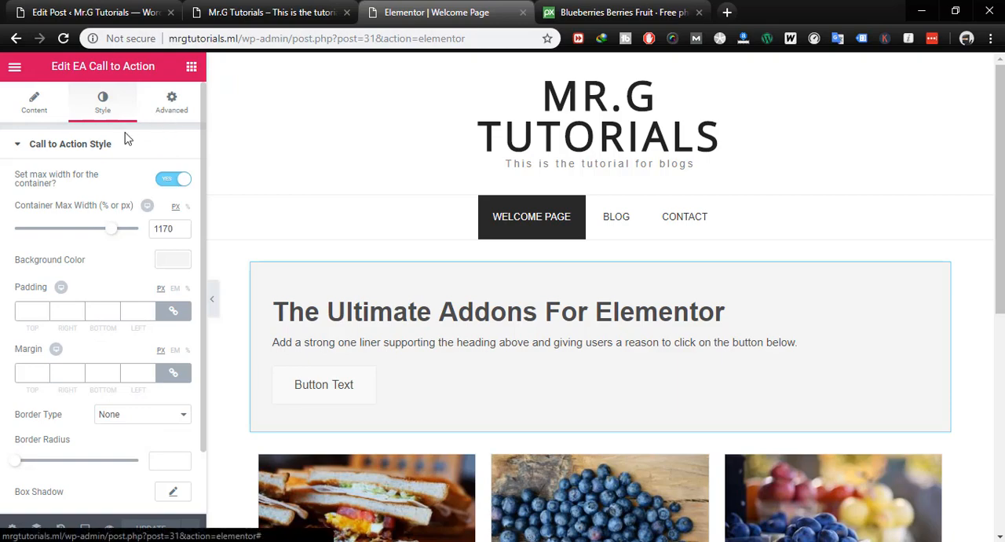
- Set the Call to Action widget's advanced background color to the blue preset #4054b2
{"action": "left_click", "coordinate": [171, 102]}
{"action": "scroll", "coordinate": [175, 287], "scroll_direction": "down", "scroll_amount": 1}
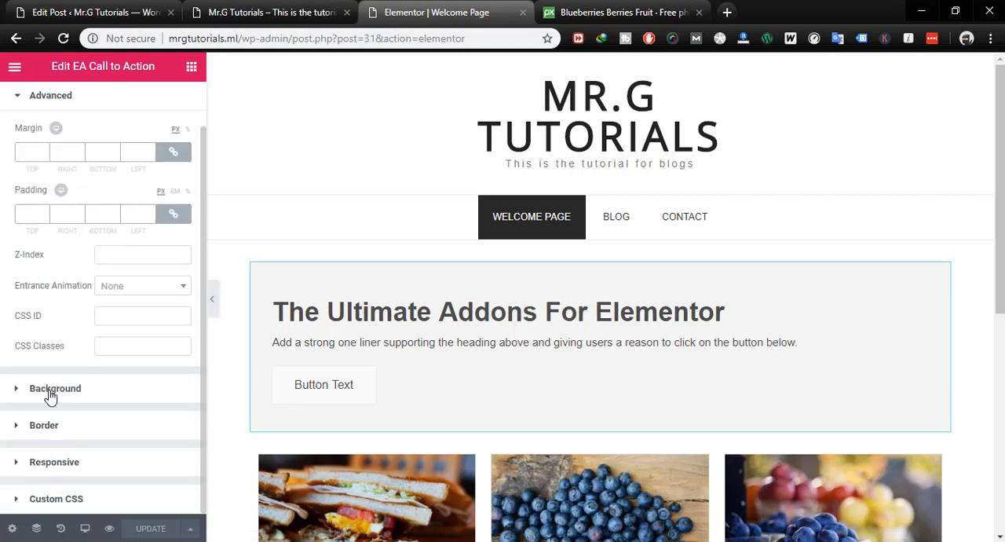
{"action": "left_click", "coordinate": [52, 388]}
{"action": "scroll", "coordinate": [149, 306], "scroll_direction": "down", "scroll_amount": 2}
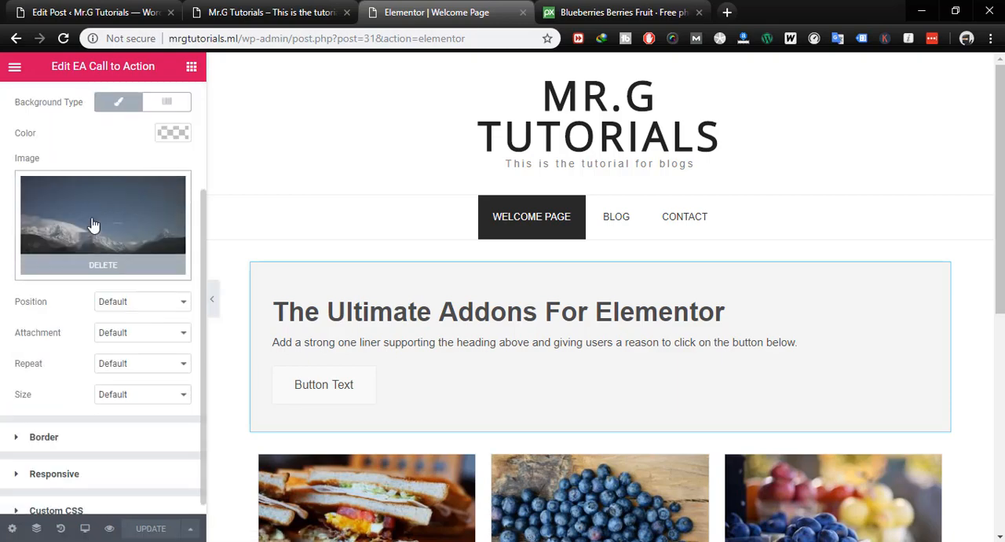
{"action": "scroll", "coordinate": [93, 225], "scroll_direction": "up", "scroll_amount": 2}
{"action": "left_click", "coordinate": [174, 280]}
{"action": "left_click", "coordinate": [95, 362]}
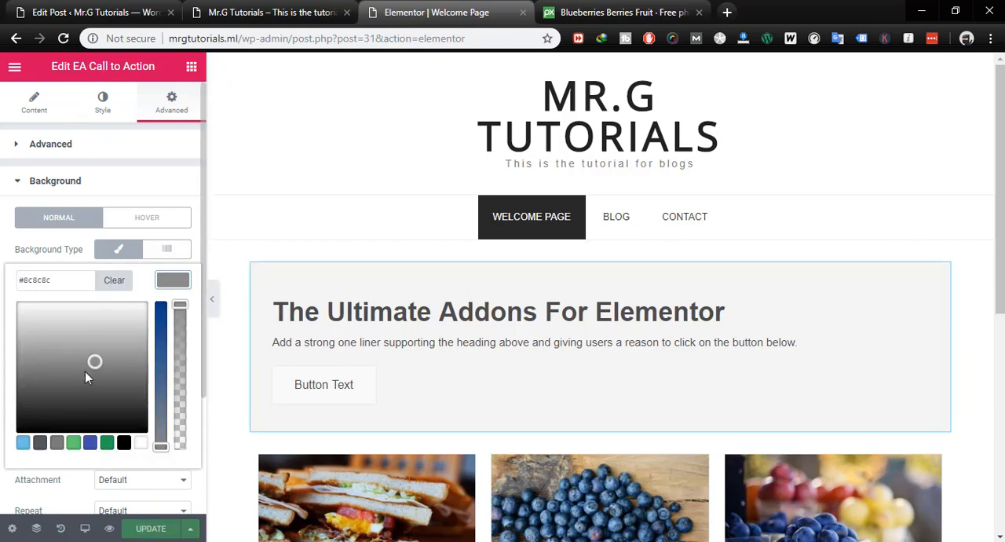
{"action": "left_click", "coordinate": [46, 381]}
{"action": "left_click", "coordinate": [162, 342]}
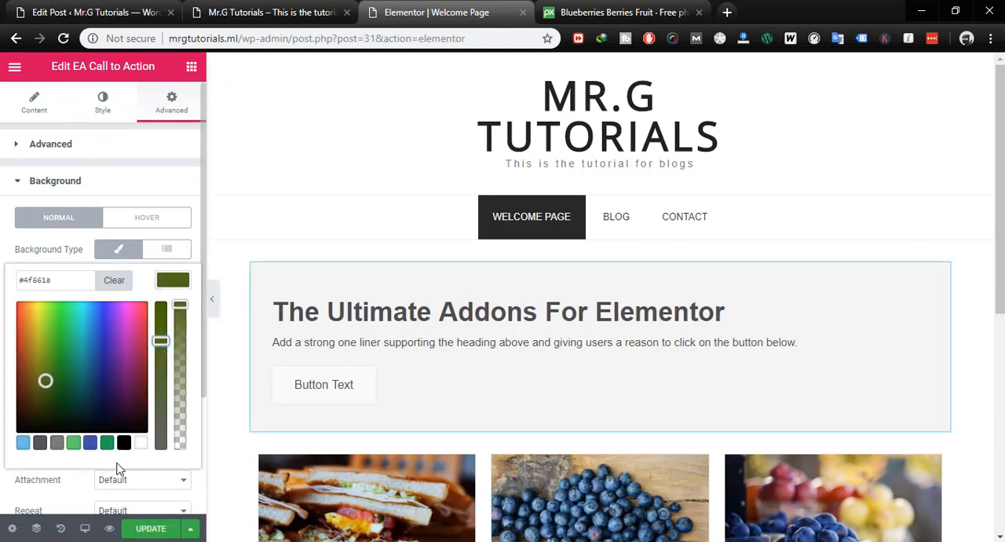
{"action": "left_click", "coordinate": [92, 444]}
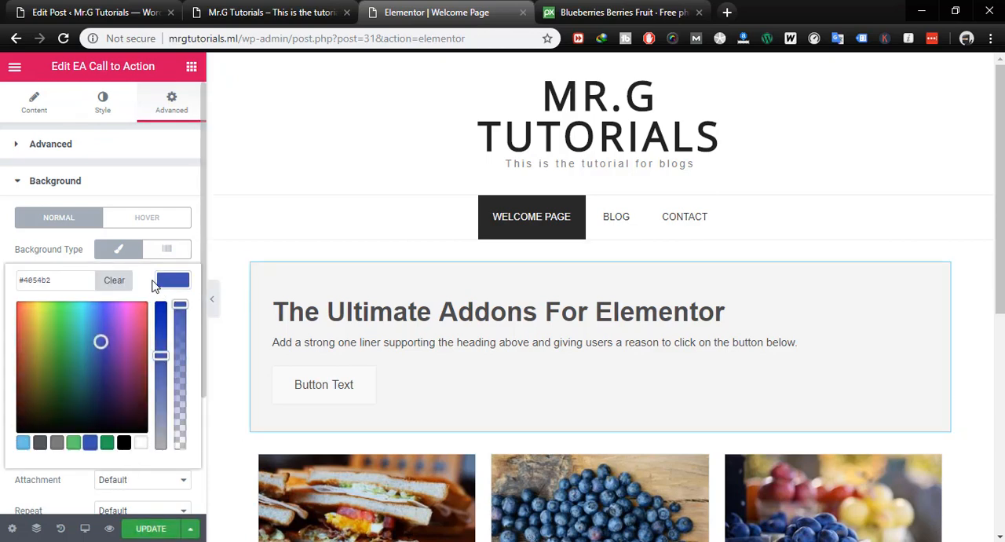
{"action": "scroll", "coordinate": [149, 284], "scroll_direction": "down", "scroll_amount": 3}
{"action": "left_click", "coordinate": [82, 340]}
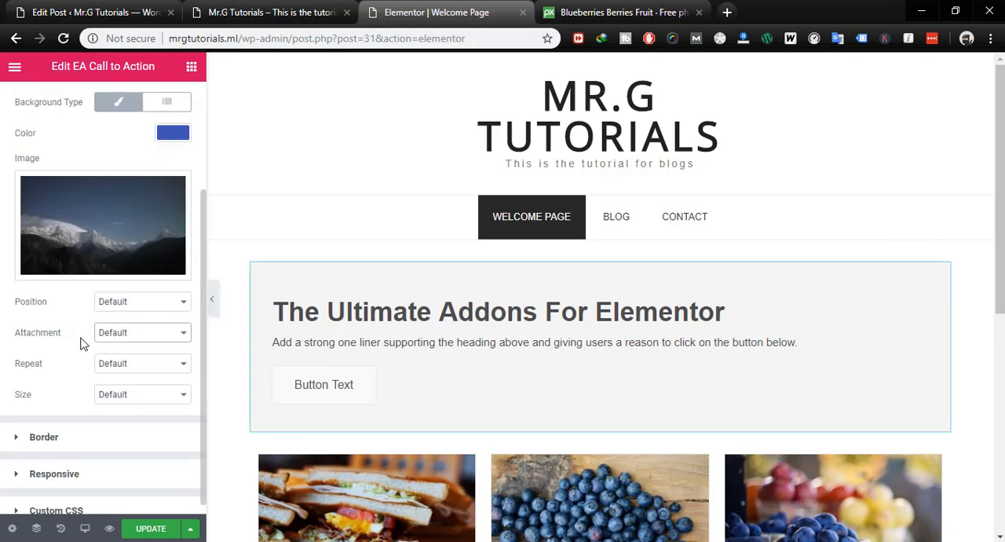
- Check the hover background and border settings of the Call to Action widget
{"action": "scroll", "coordinate": [94, 154], "scroll_direction": "up", "scroll_amount": 3}
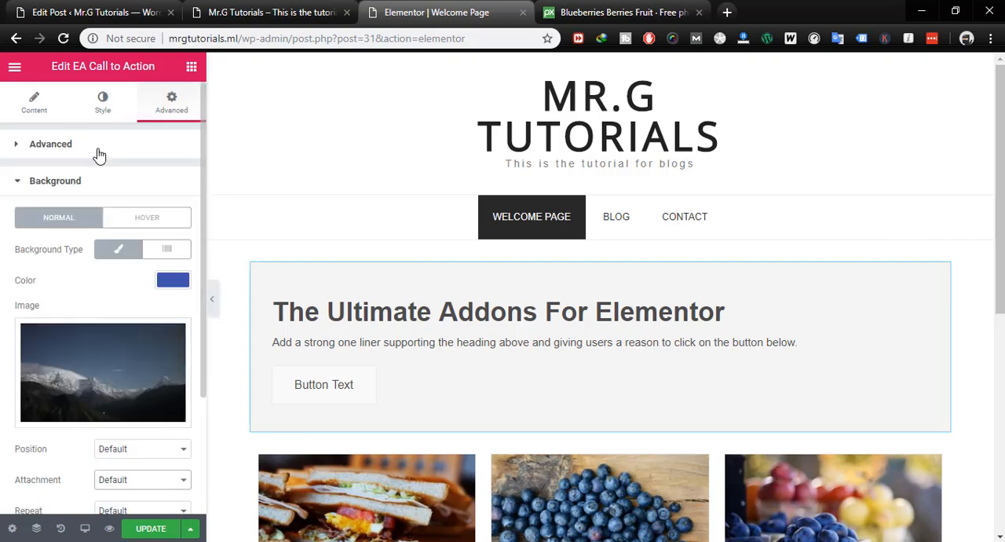
{"action": "left_click", "coordinate": [141, 217]}
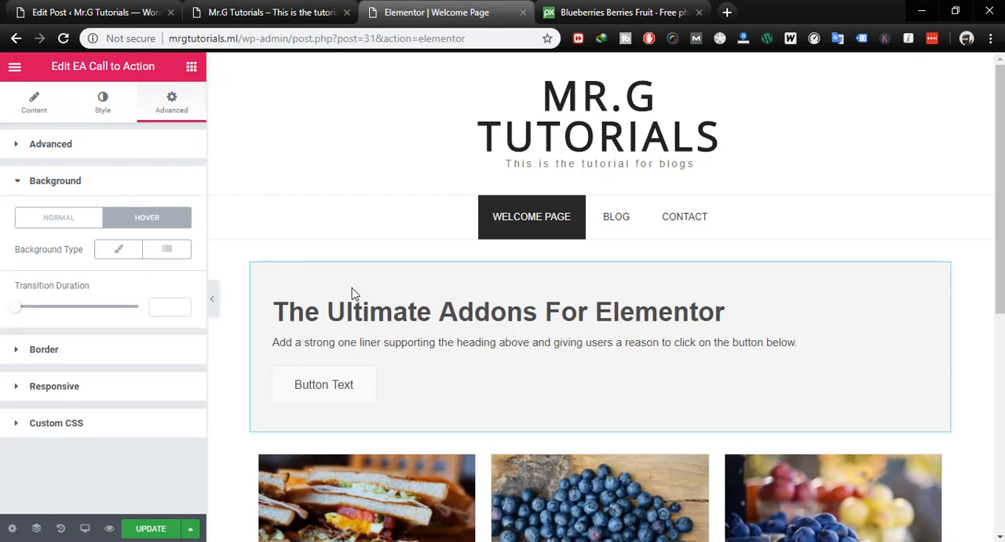
{"action": "left_click", "coordinate": [55, 185]}
{"action": "left_click", "coordinate": [57, 220]}
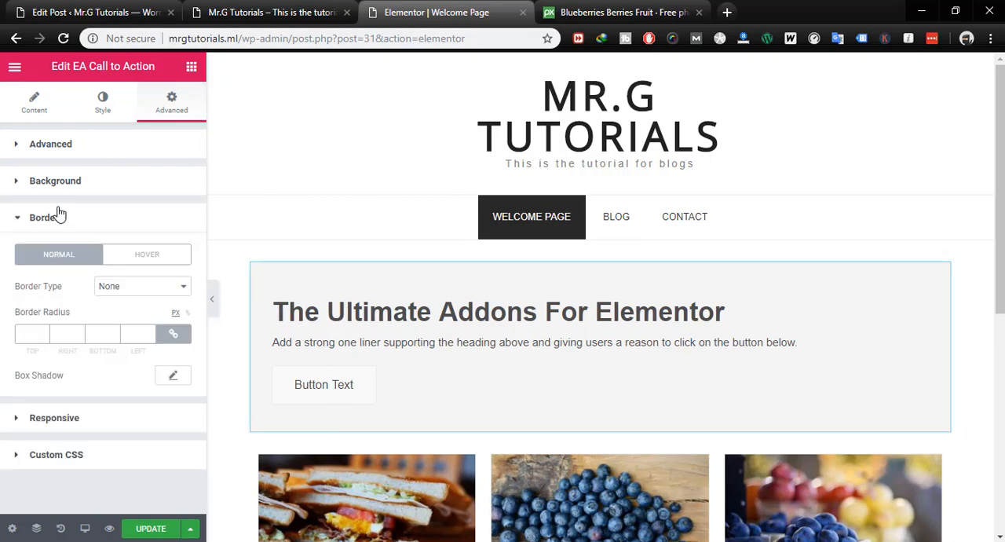
- Remove the mountain background image from the Call to Action widget
{"action": "left_click", "coordinate": [48, 182]}
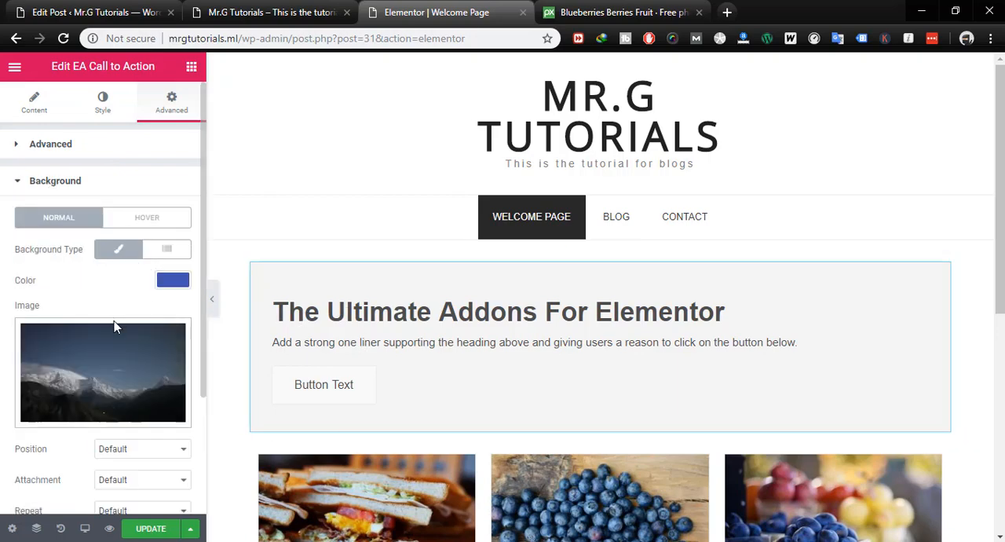
{"action": "scroll", "coordinate": [114, 325], "scroll_direction": "down", "scroll_amount": 2}
{"action": "left_click", "coordinate": [102, 252]}
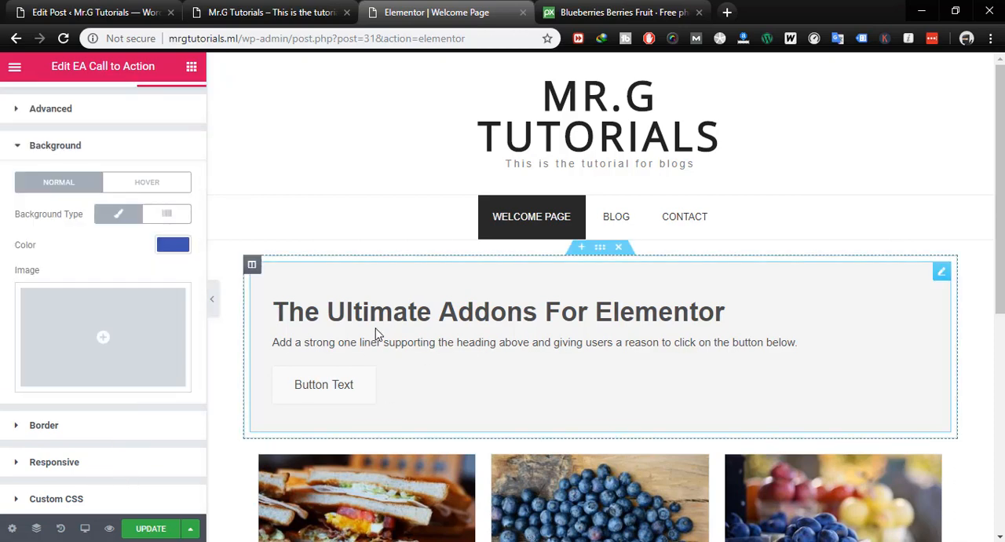
- Look at the Call to Action widget's margin and padding settings and dismiss the Meet Right Click tip
{"action": "scroll", "coordinate": [52, 161], "scroll_direction": "up", "scroll_amount": 1}
{"action": "left_click", "coordinate": [38, 148]}
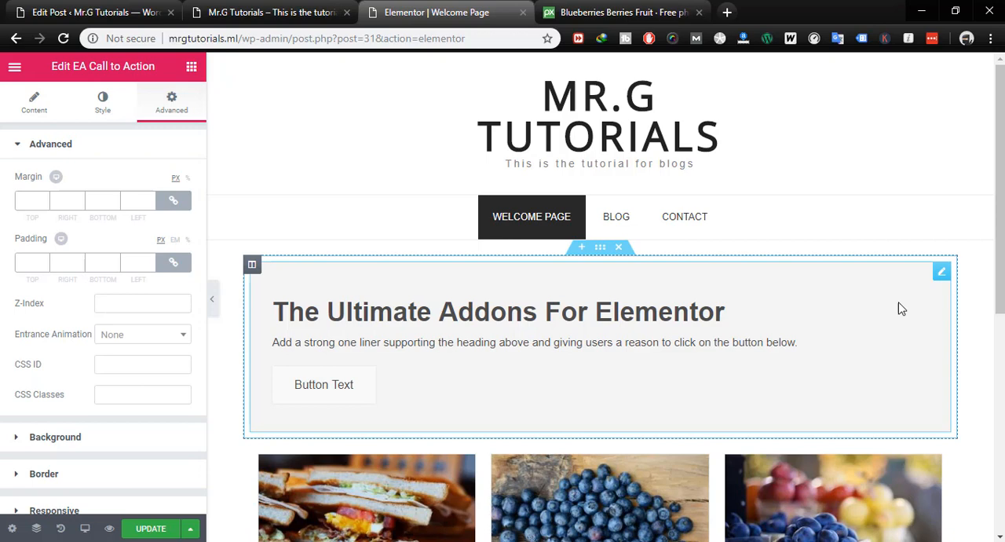
{"action": "left_click", "coordinate": [941, 271]}
{"action": "left_click", "coordinate": [914, 386]}
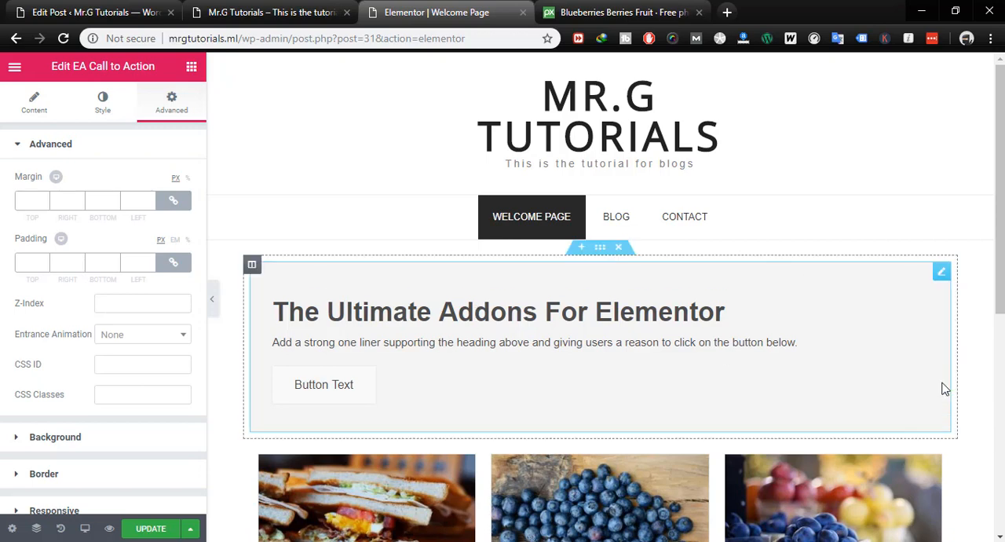
- Set the Call to Action widget's content style to Flex Grid and its color style to Background Image
{"action": "left_click", "coordinate": [37, 103]}
{"action": "scroll", "coordinate": [76, 306], "scroll_direction": "down", "scroll_amount": 2}
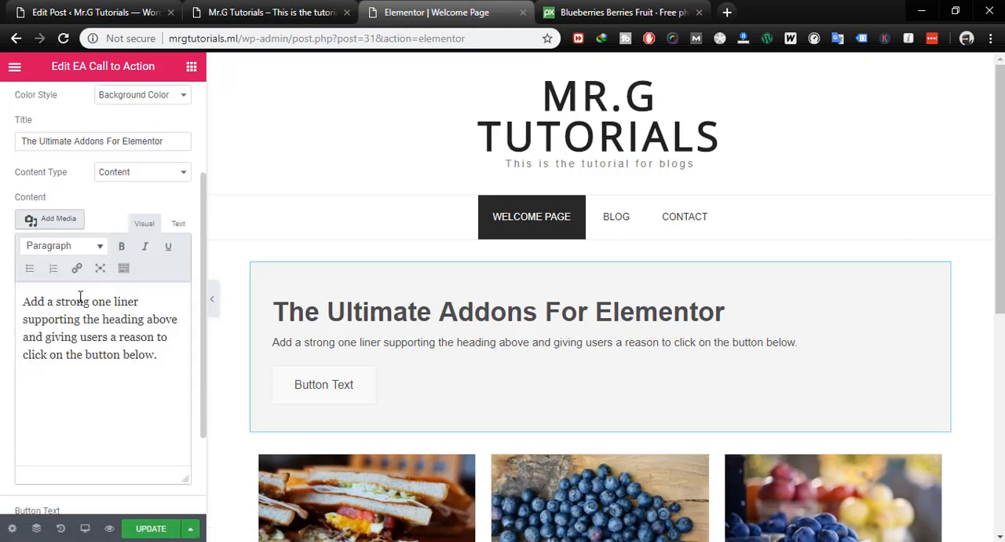
{"action": "scroll", "coordinate": [109, 263], "scroll_direction": "up", "scroll_amount": 2}
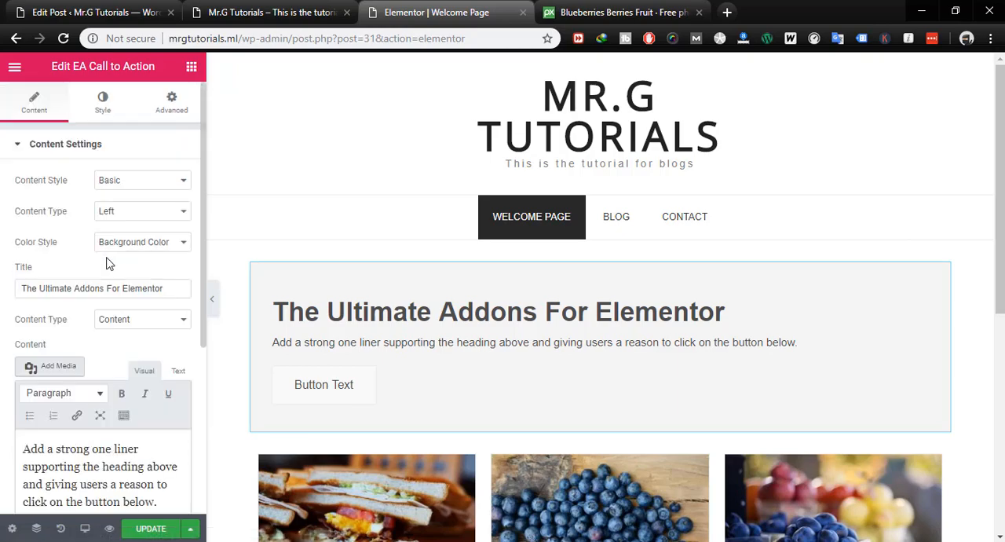
{"action": "left_click", "coordinate": [127, 186]}
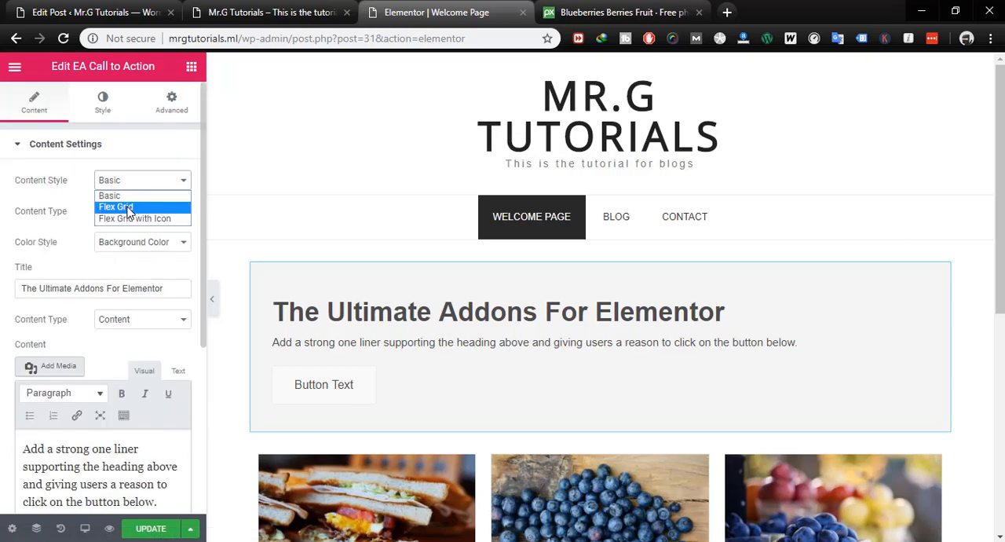
{"action": "left_click", "coordinate": [127, 208]}
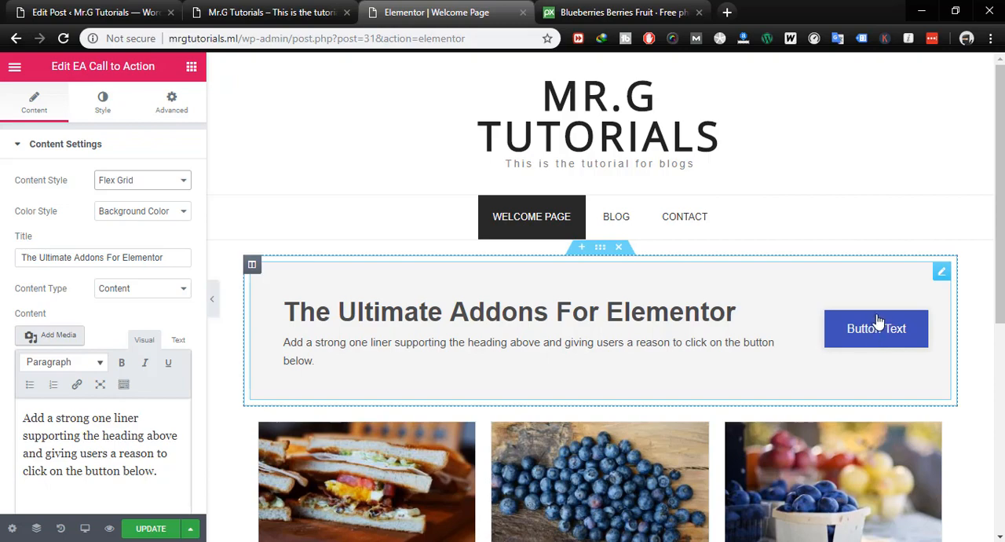
{"action": "left_click", "coordinate": [140, 211]}
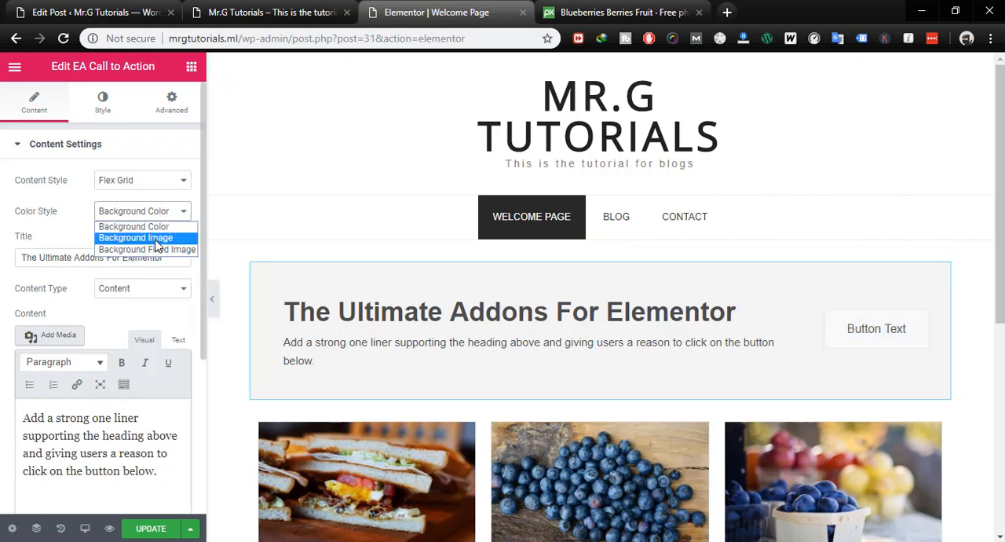
{"action": "left_click", "coordinate": [144, 238]}
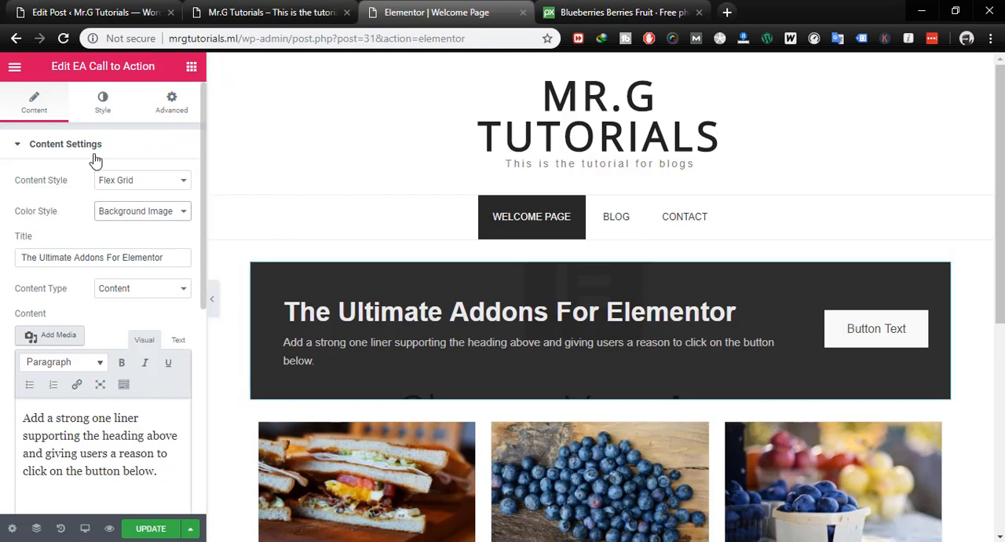
- Insert the mountain photo from the media library as the Call to Action widget's classic advanced background image
{"action": "left_click", "coordinate": [169, 103]}
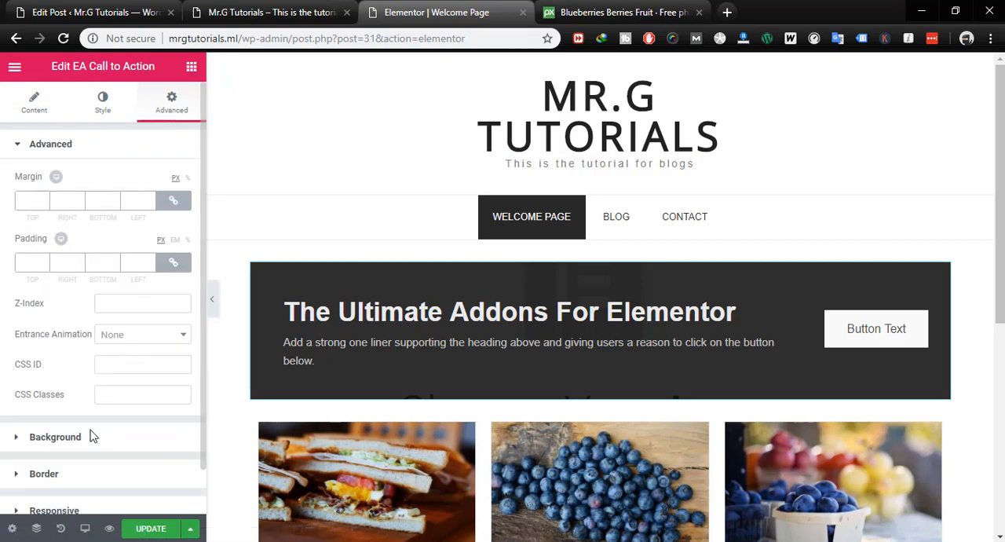
{"action": "left_click", "coordinate": [63, 444]}
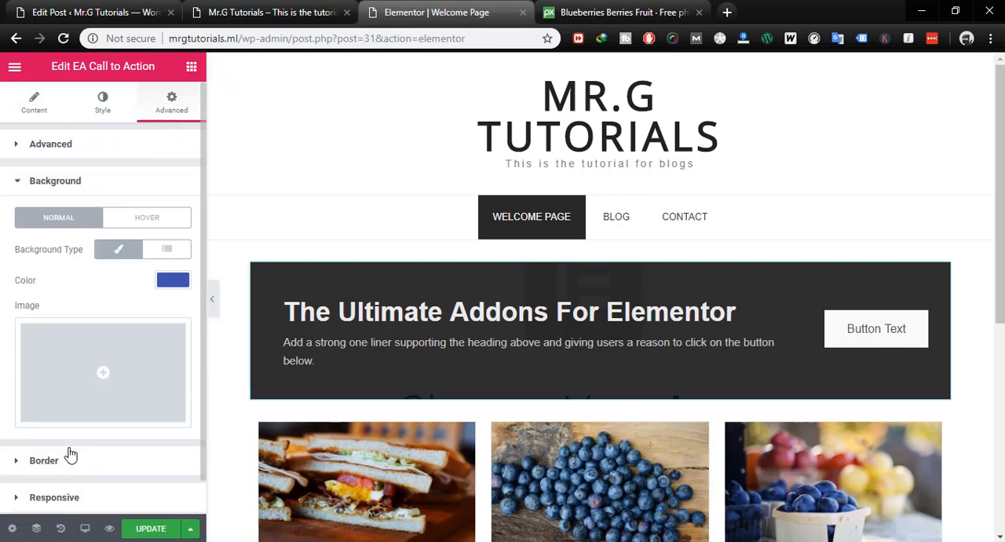
{"action": "left_click", "coordinate": [118, 250]}
{"action": "left_click", "coordinate": [117, 250]}
{"action": "left_click", "coordinate": [103, 399]}
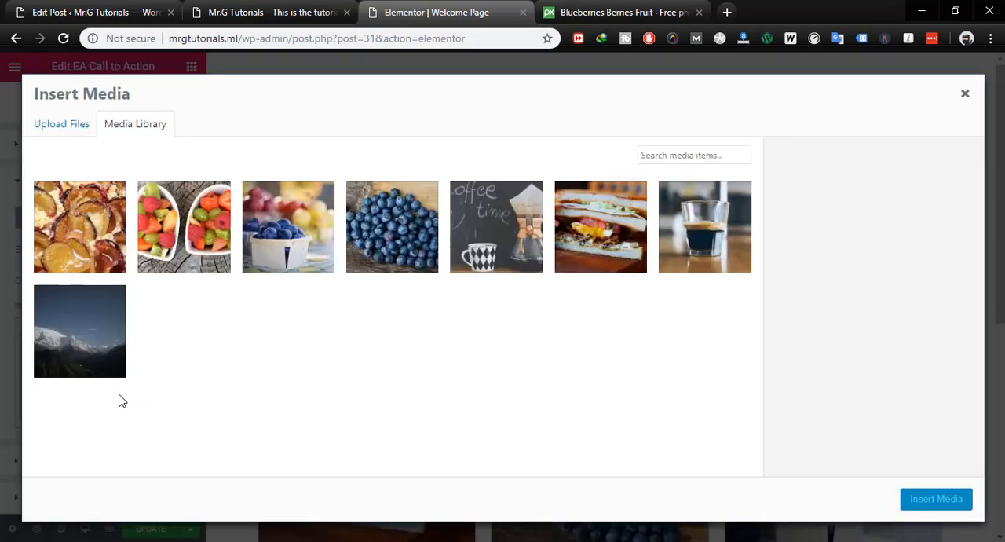
{"action": "left_click", "coordinate": [126, 332]}
{"action": "left_click", "coordinate": [936, 499]}
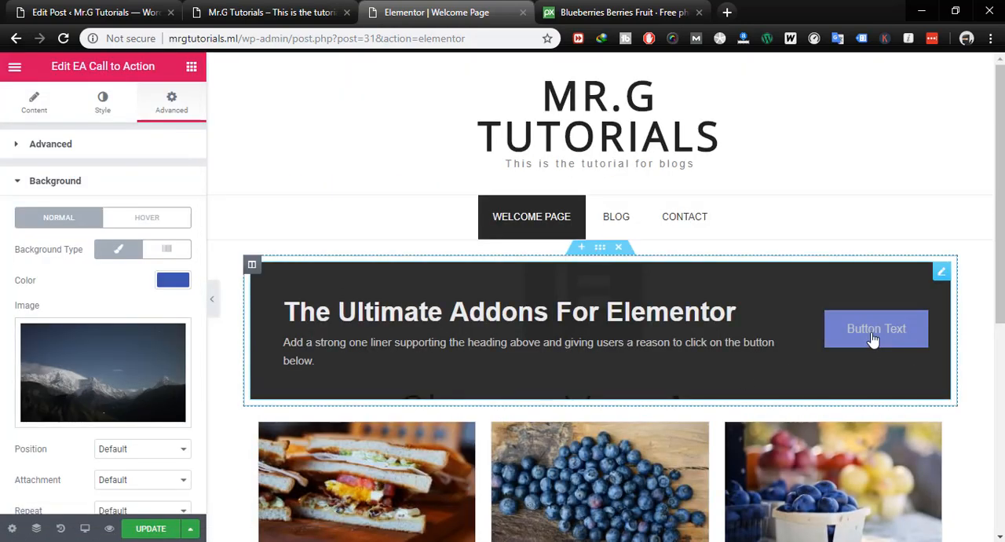
- Clear the blue advanced background color of the Call to Action widget
{"action": "scroll", "coordinate": [169, 239], "scroll_direction": "down", "scroll_amount": 2}
{"action": "scroll", "coordinate": [169, 240], "scroll_direction": "up", "scroll_amount": 2}
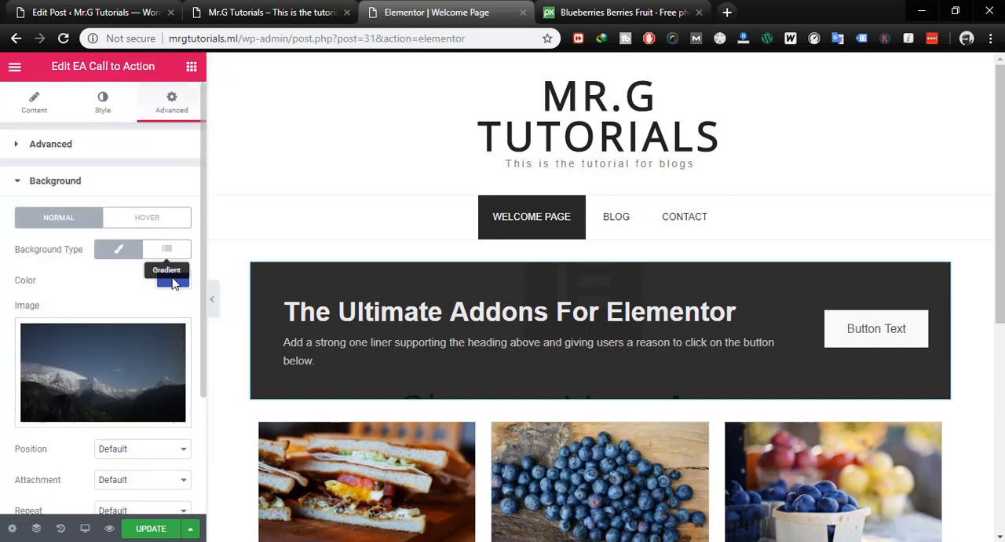
{"action": "left_click", "coordinate": [174, 284]}
{"action": "left_click", "coordinate": [110, 286]}
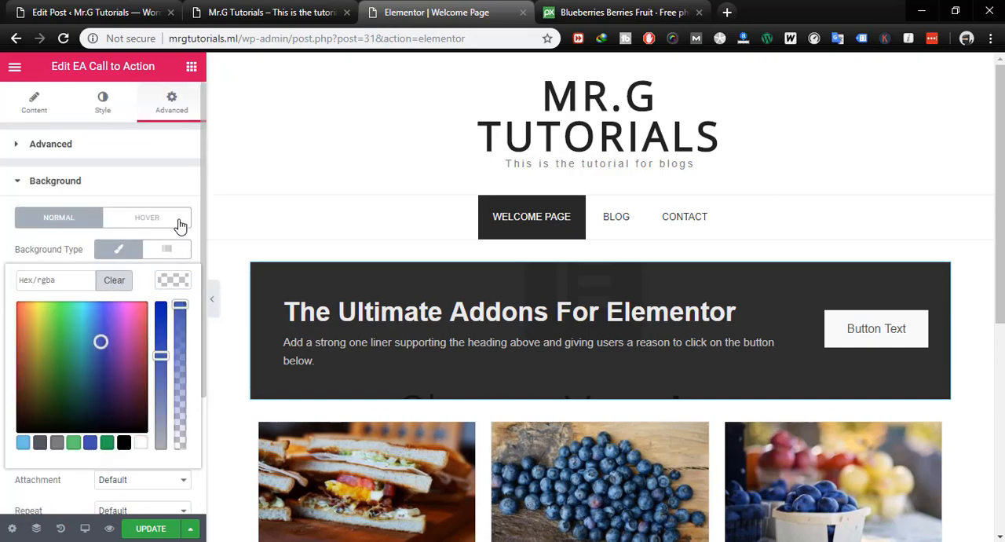
{"action": "left_click", "coordinate": [33, 192]}
{"action": "left_click", "coordinate": [33, 192]}
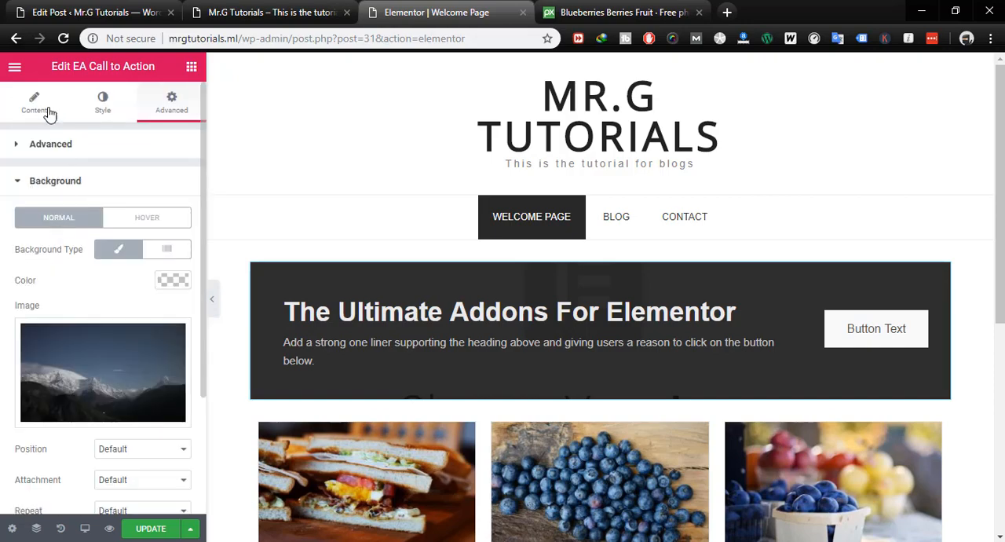
- Review the Content Type and Color Style options in the Call to Action widget's content settings
{"action": "left_click", "coordinate": [44, 104]}
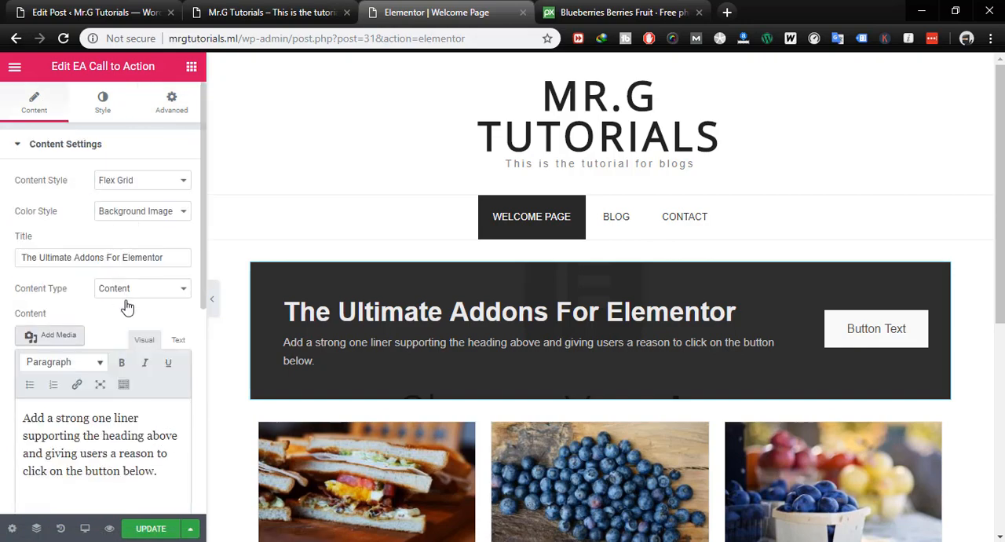
{"action": "left_click", "coordinate": [72, 259]}
{"action": "left_click", "coordinate": [116, 290]}
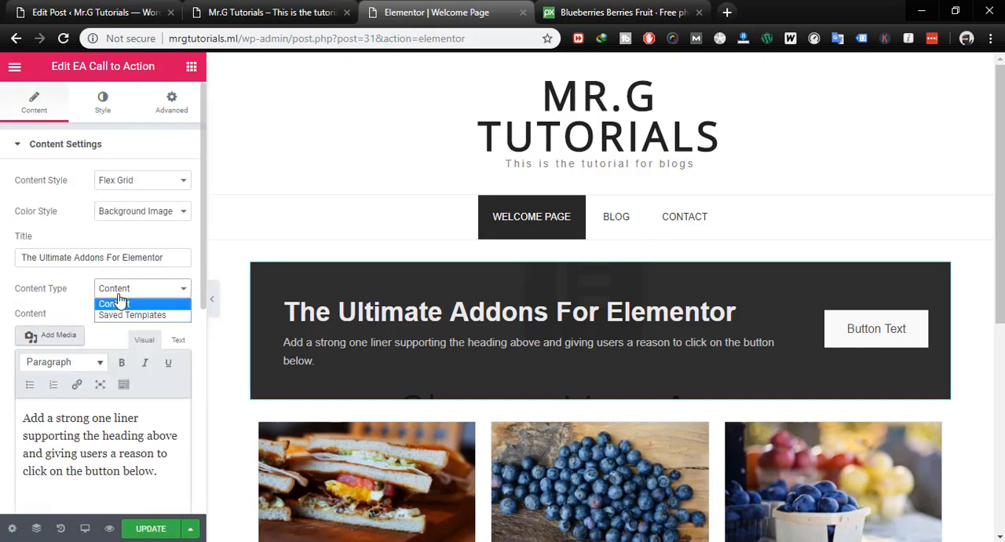
{"action": "left_click", "coordinate": [117, 302]}
{"action": "left_click", "coordinate": [117, 214]}
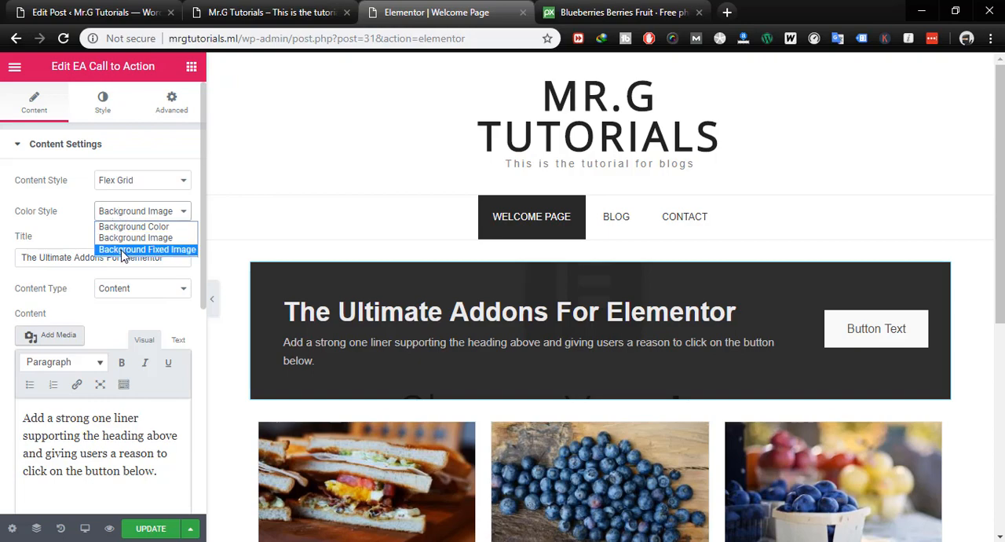
{"action": "left_click", "coordinate": [126, 237]}
{"action": "scroll", "coordinate": [659, 370], "scroll_direction": "down", "scroll_amount": 2}
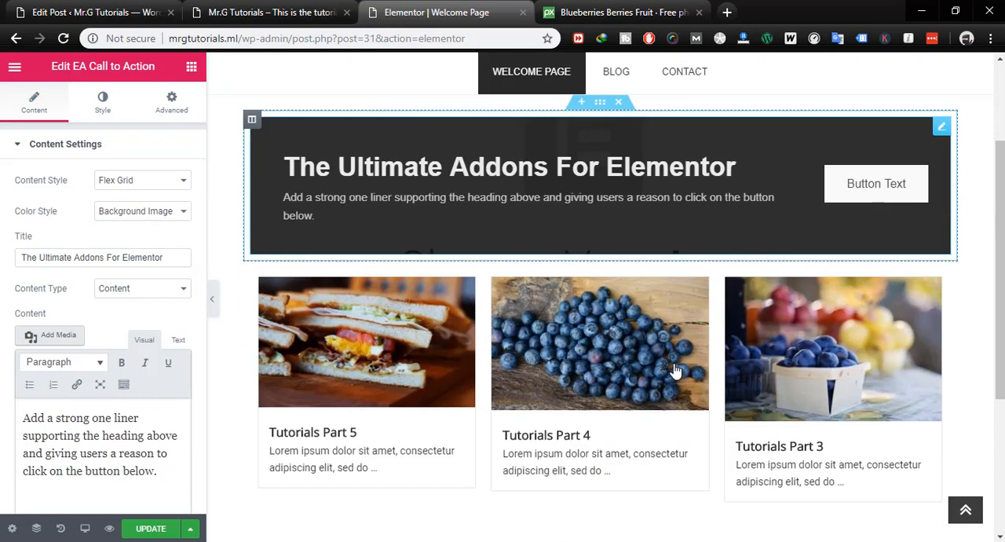
{"action": "scroll", "coordinate": [150, 368], "scroll_direction": "down", "scroll_amount": 1}
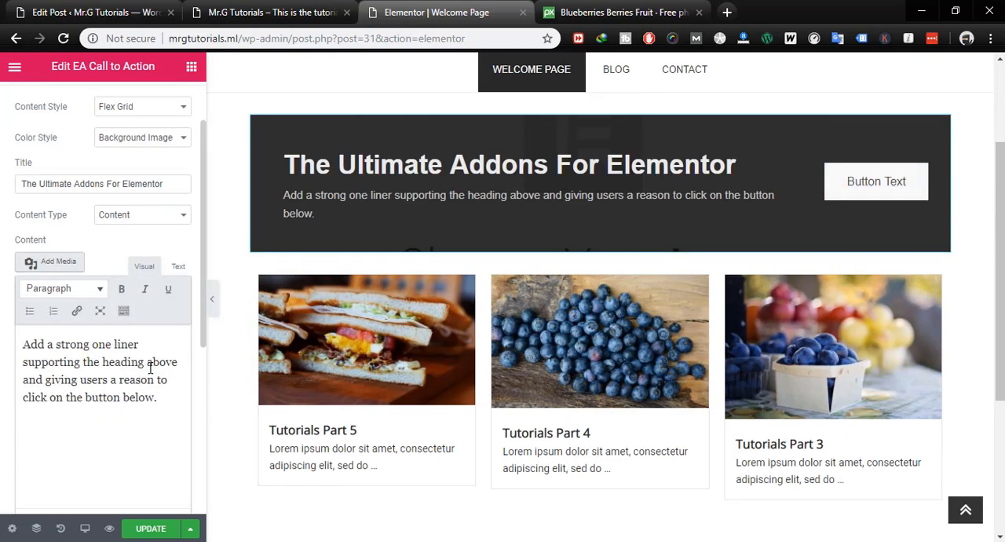
{"action": "scroll", "coordinate": [65, 292], "scroll_direction": "up", "scroll_amount": 1}
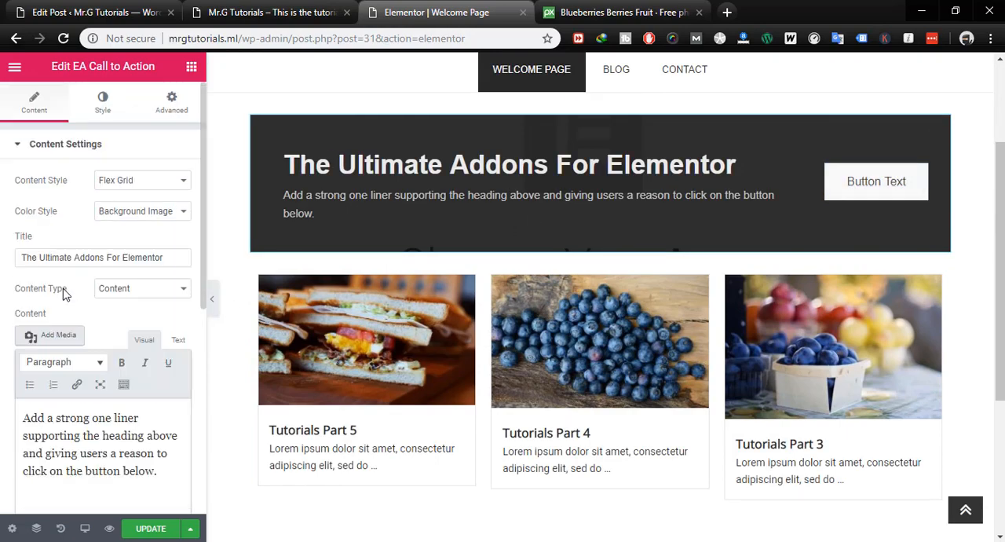
{"action": "left_click", "coordinate": [124, 293]}
{"action": "left_click", "coordinate": [117, 299]}
- Replace the Call to Action title with "Mr.TUTORIALS SUBSCRIPTIONS"
{"action": "left_click", "coordinate": [132, 259]}
{"action": "key", "text": "ctrl+a"}
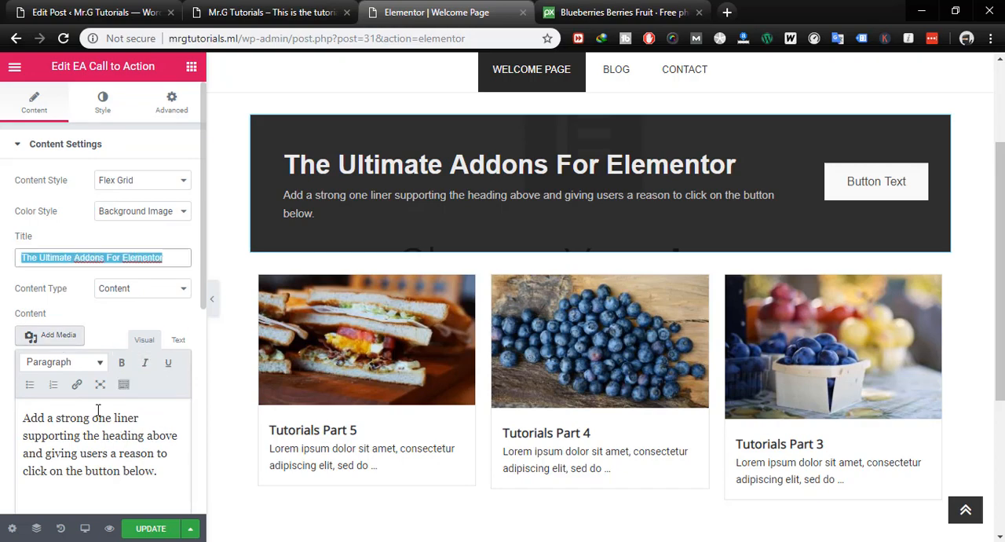
{"action": "type", "text": "Mr"}
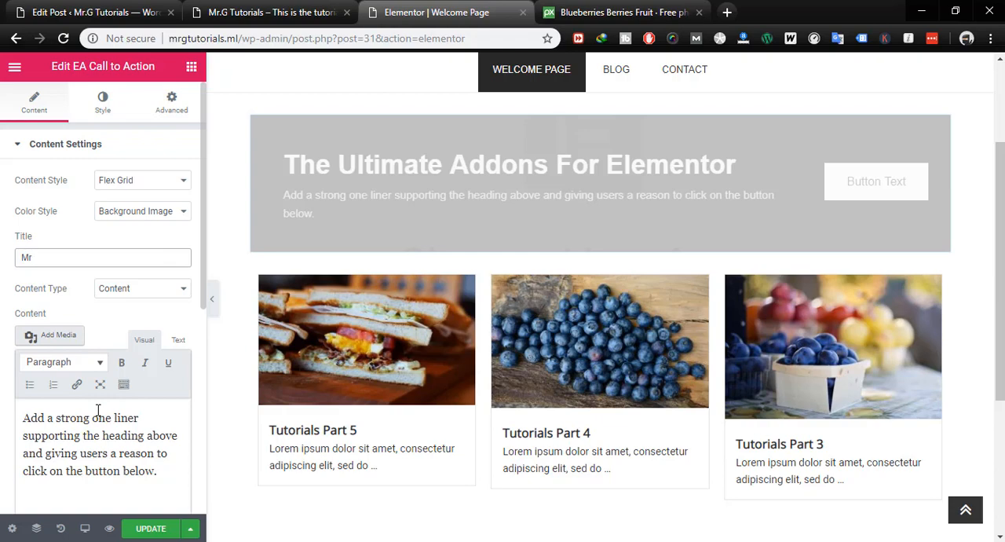
{"action": "type", "text": ".TUTORIALS"}
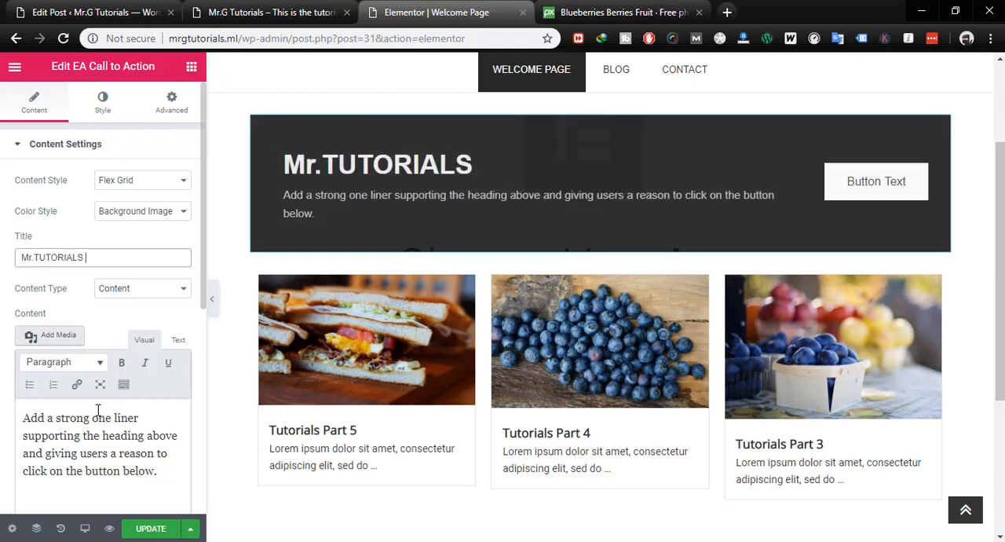
{"action": "type", "text": " SU"}
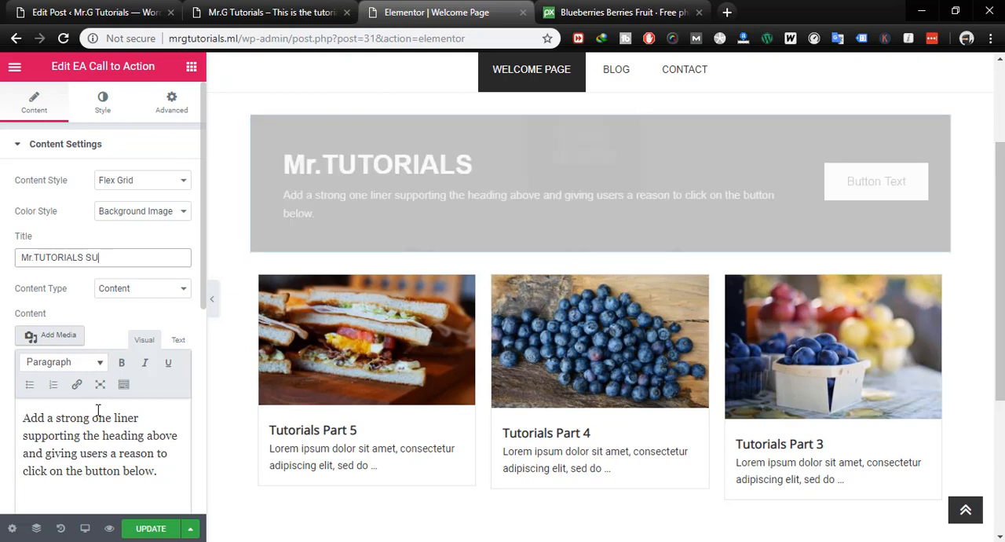
{"action": "type", "text": "BSCRIPTIONS"}
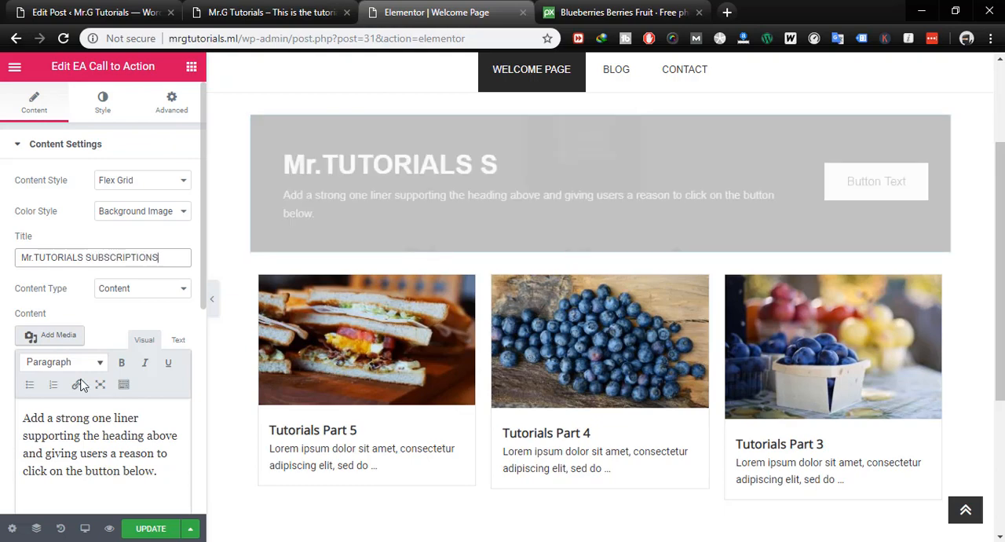
- Replace the Call to Action content with "This is a sample of the call to action text and contact me for more information"
{"action": "left_click", "coordinate": [145, 290]}
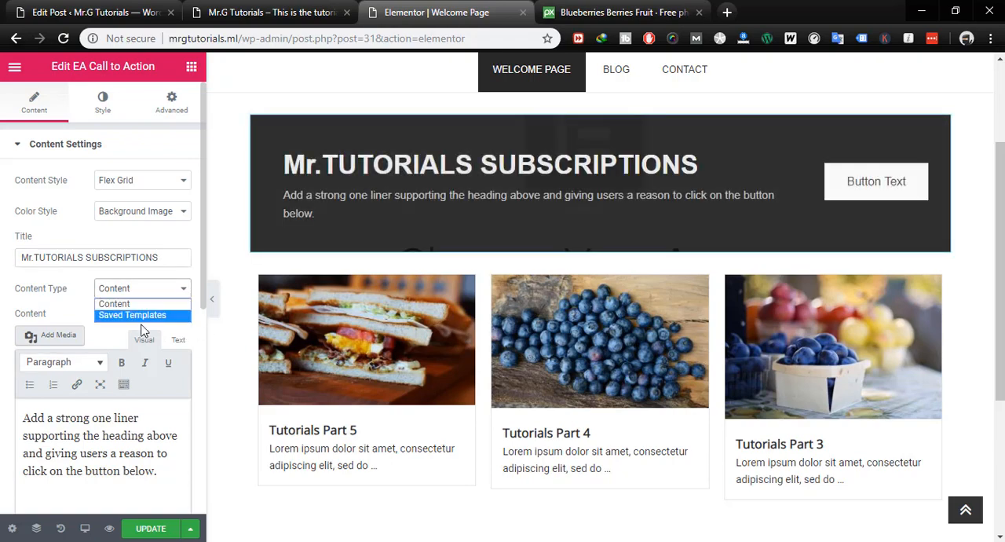
{"action": "left_click", "coordinate": [78, 314]}
{"action": "scroll", "coordinate": [138, 312], "scroll_direction": "down", "scroll_amount": 2}
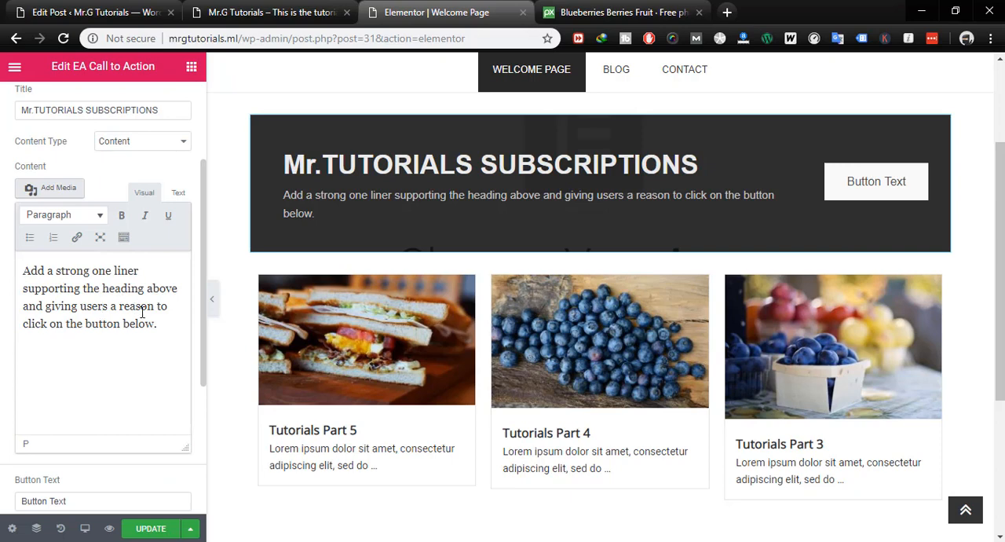
{"action": "left_click_drag", "start_coordinate": [157, 323], "coordinate": [39, 269]}
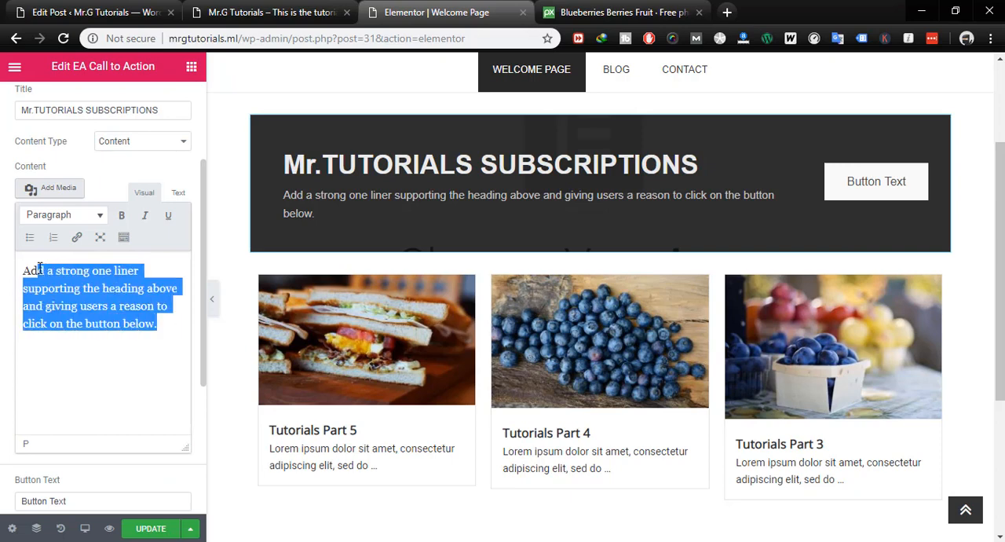
{"action": "type", "text": "Th"}
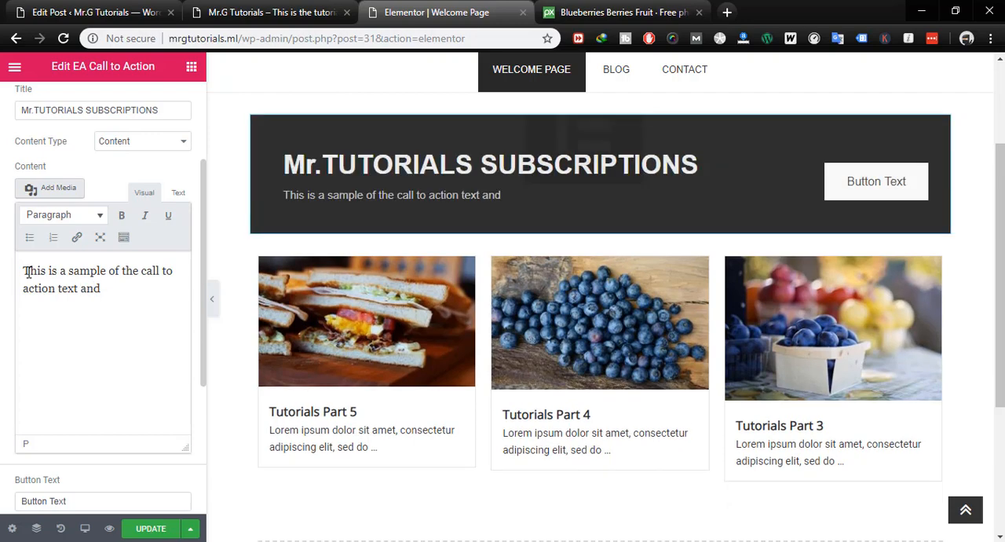
{"action": "type", "text": "ontact me for more information"}
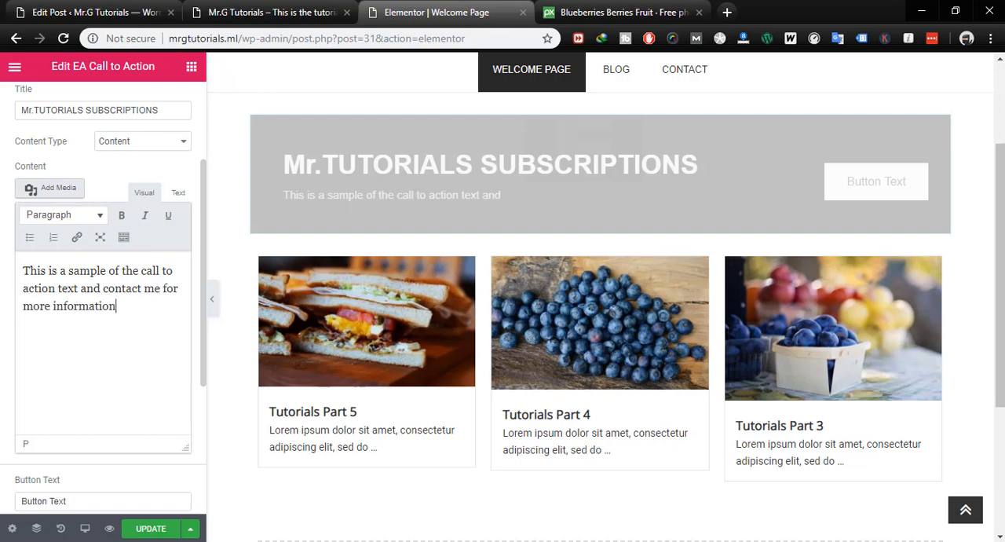
- Set the Call to Action button's text to "SUBSCRIBE NOW!!" and its link to #
{"action": "scroll", "coordinate": [153, 287], "scroll_direction": "down", "scroll_amount": 1}
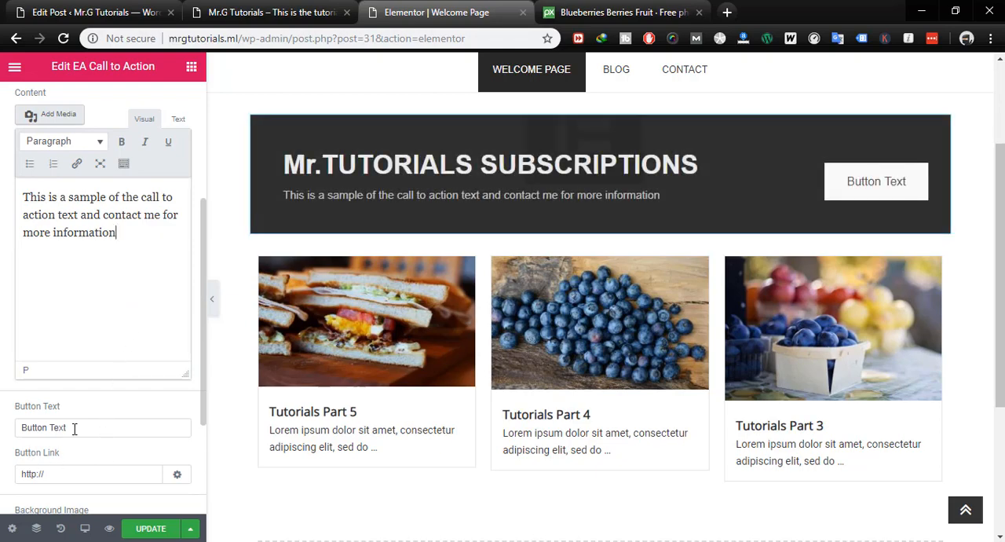
{"action": "left_click_drag", "start_coordinate": [74, 427], "coordinate": [11, 458]}
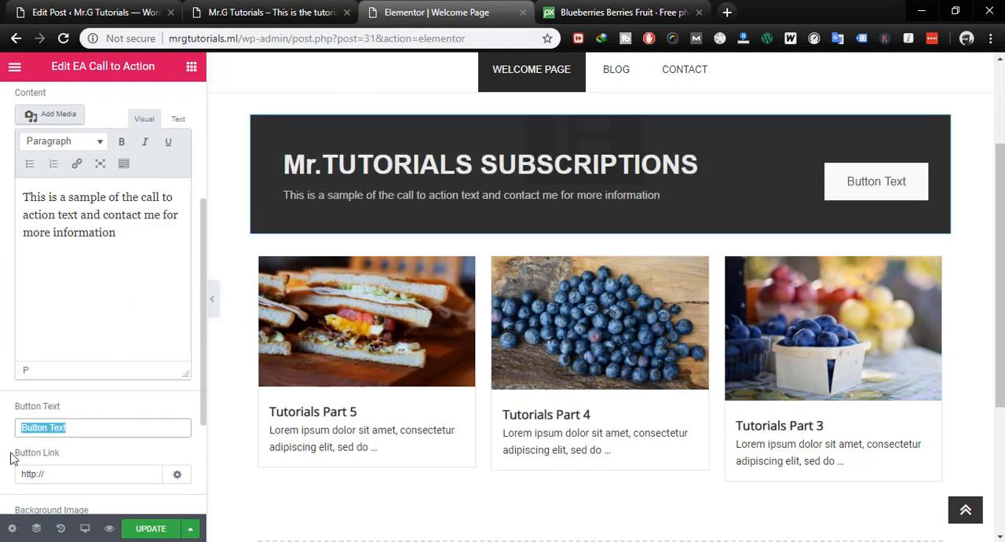
{"action": "type", "text": "SUBSCRIBE NOW!!"}
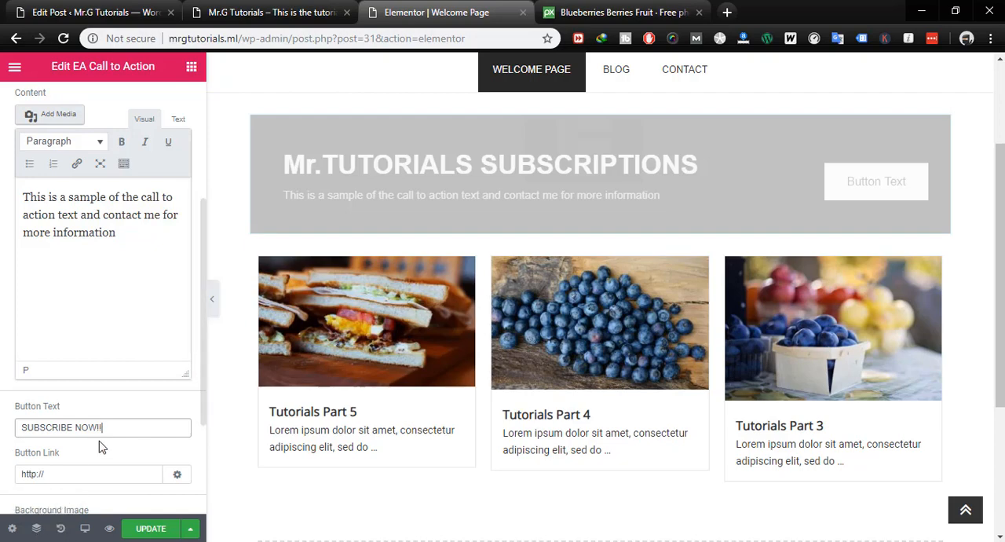
{"action": "scroll", "coordinate": [99, 446], "scroll_direction": "down", "scroll_amount": 2}
{"action": "left_click_drag", "start_coordinate": [54, 308], "coordinate": [2, 310]}
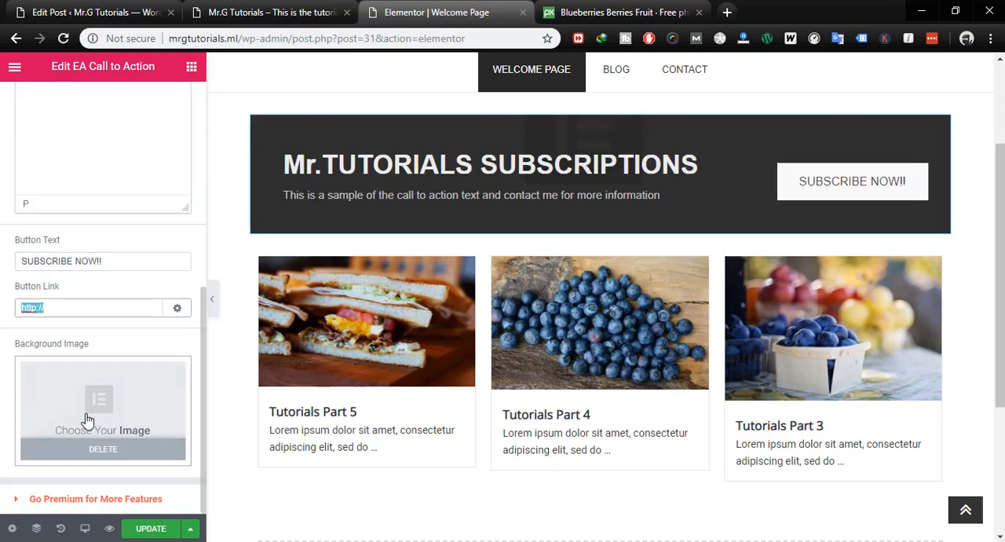
{"action": "type", "text": "#"}
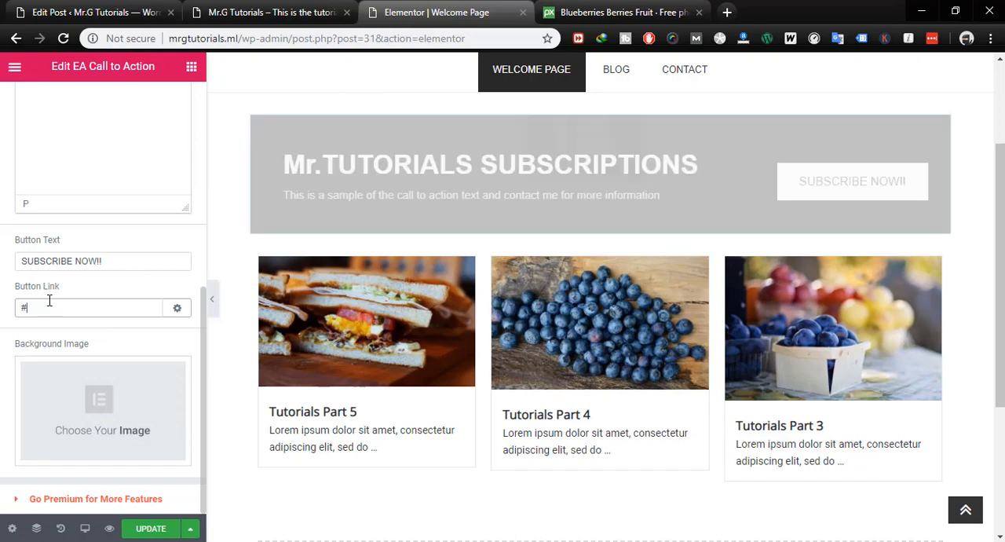
{"action": "left_click", "coordinate": [100, 334]}
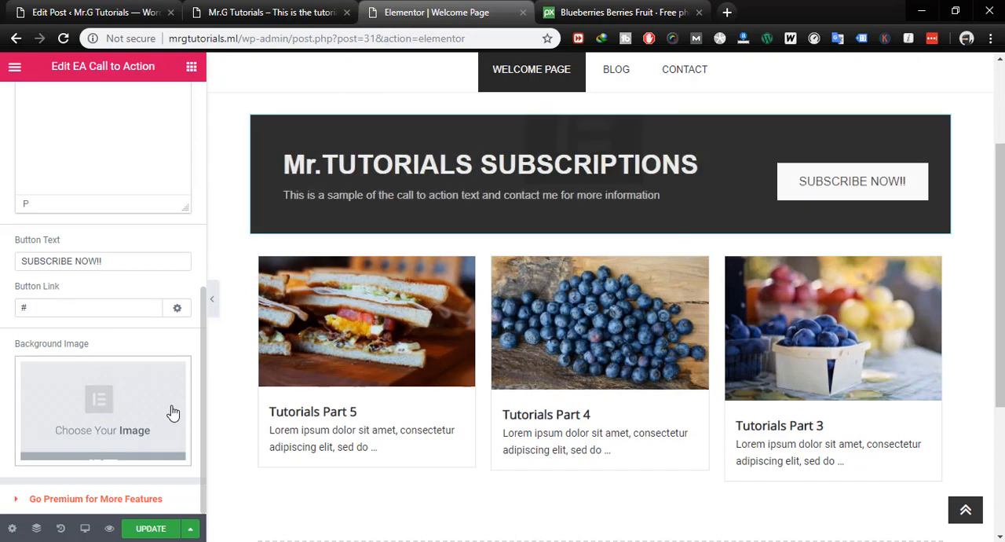
- Set the Call to Action's background image to espresso.jpg from the media library
{"action": "left_click", "coordinate": [115, 404]}
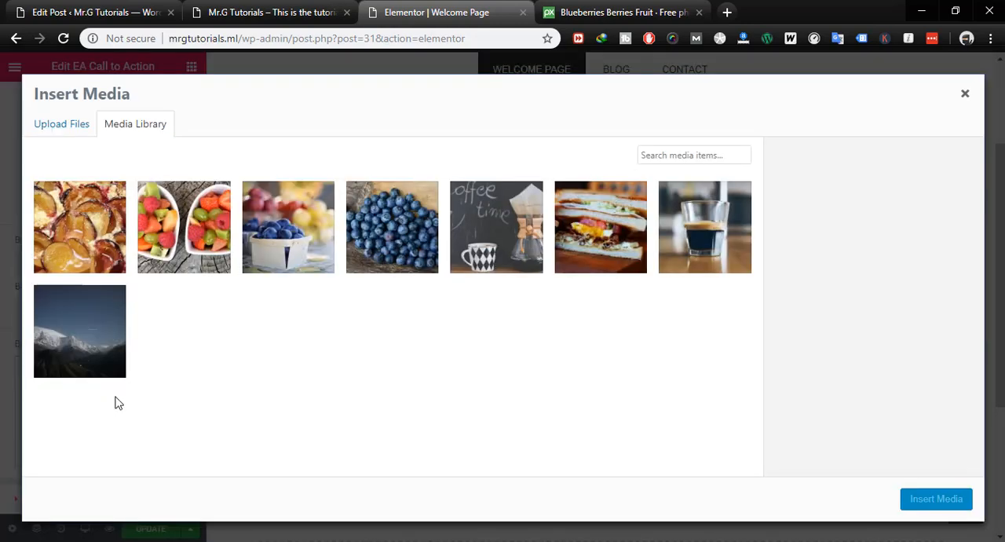
{"action": "left_click", "coordinate": [722, 235]}
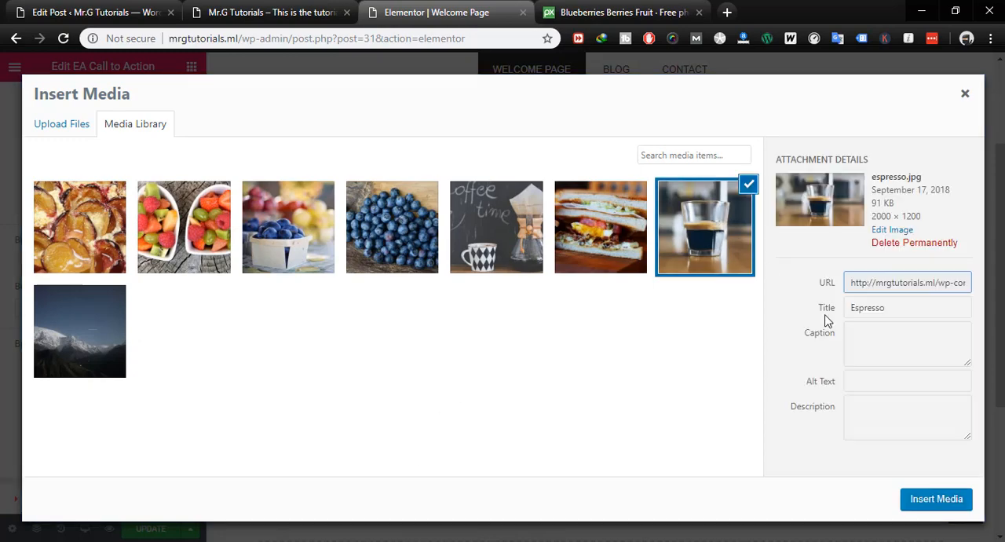
{"action": "left_click", "coordinate": [934, 499]}
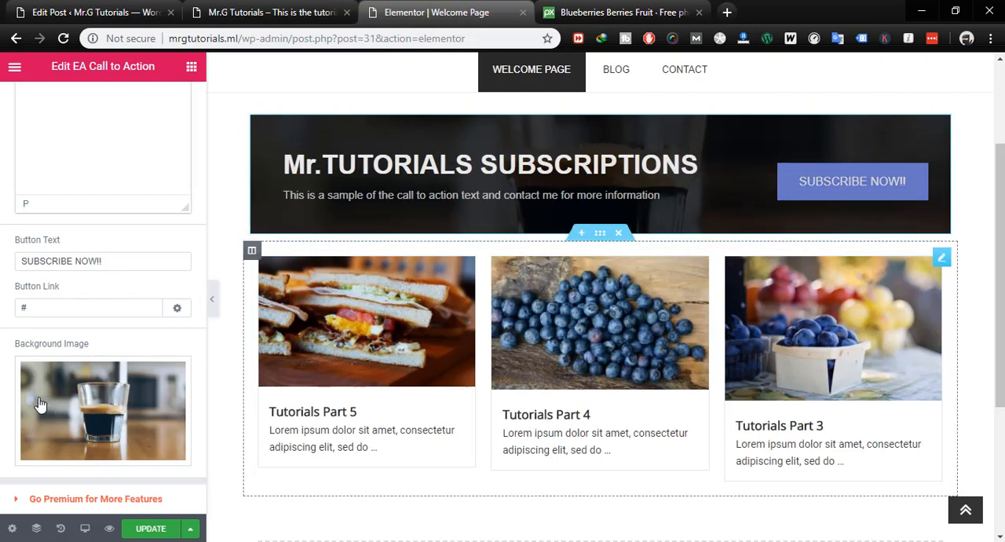
- In the Call to Action's button style, set the normal background color to a golden yellow, about #d8b00d
{"action": "mouse_move", "coordinate": [155, 390]}
{"action": "scroll", "coordinate": [156, 390], "scroll_direction": "up", "scroll_amount": 10}
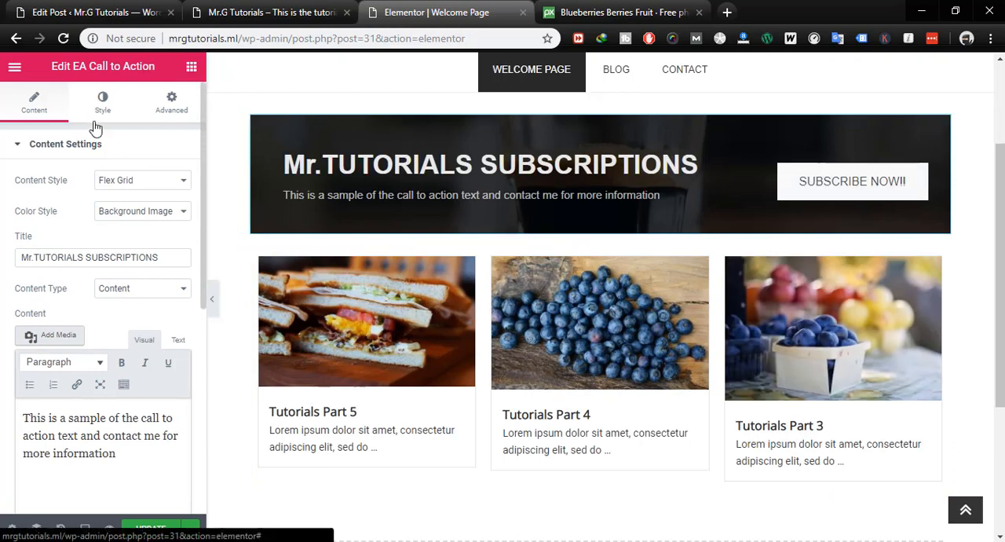
{"action": "left_click", "coordinate": [101, 103]}
{"action": "scroll", "coordinate": [123, 333], "scroll_direction": "down", "scroll_amount": 1}
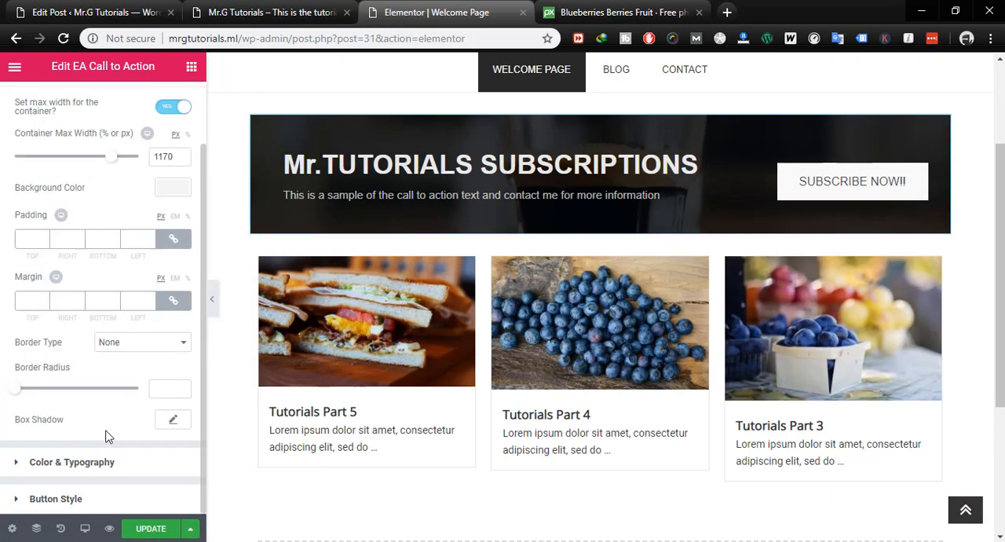
{"action": "left_click", "coordinate": [56, 500]}
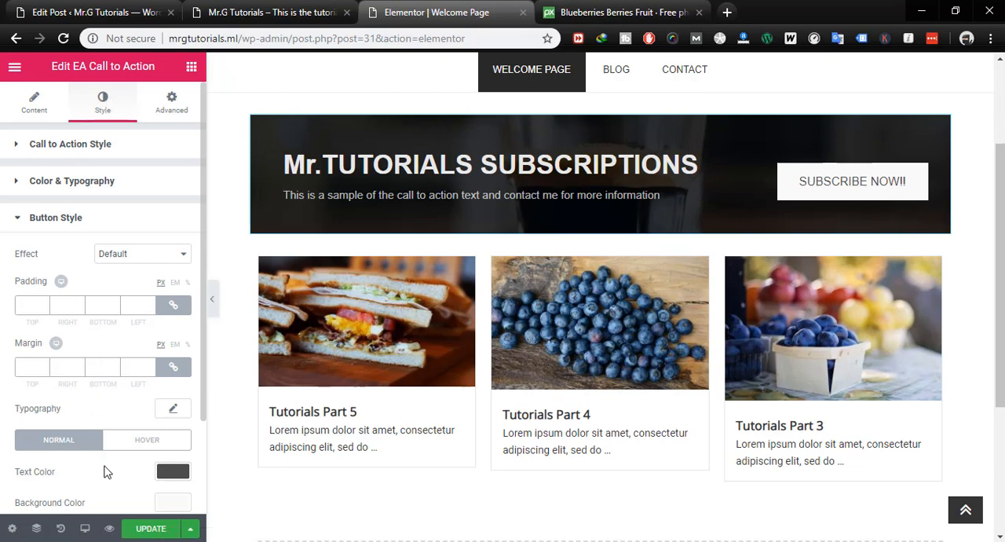
{"action": "scroll", "coordinate": [108, 472], "scroll_direction": "down", "scroll_amount": 2}
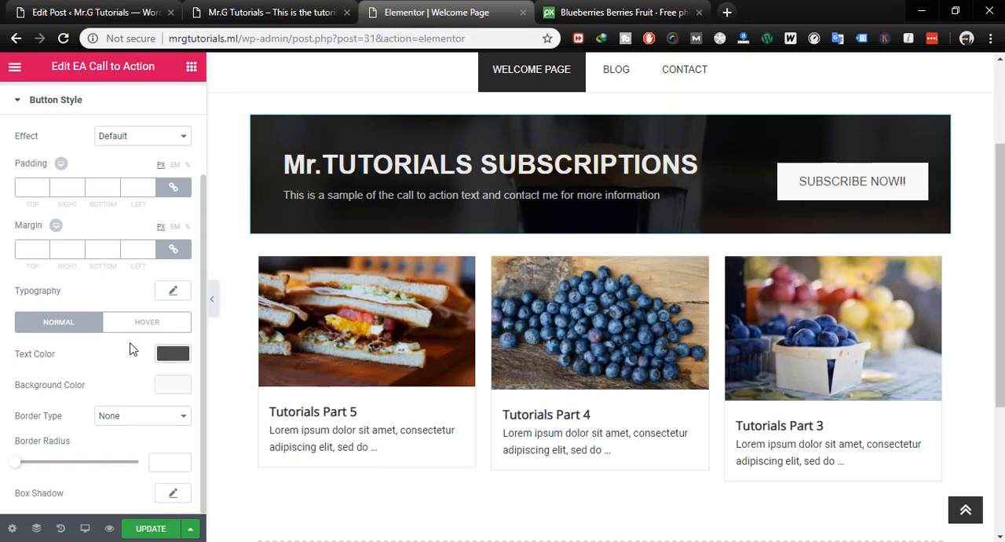
{"action": "left_click", "coordinate": [173, 386]}
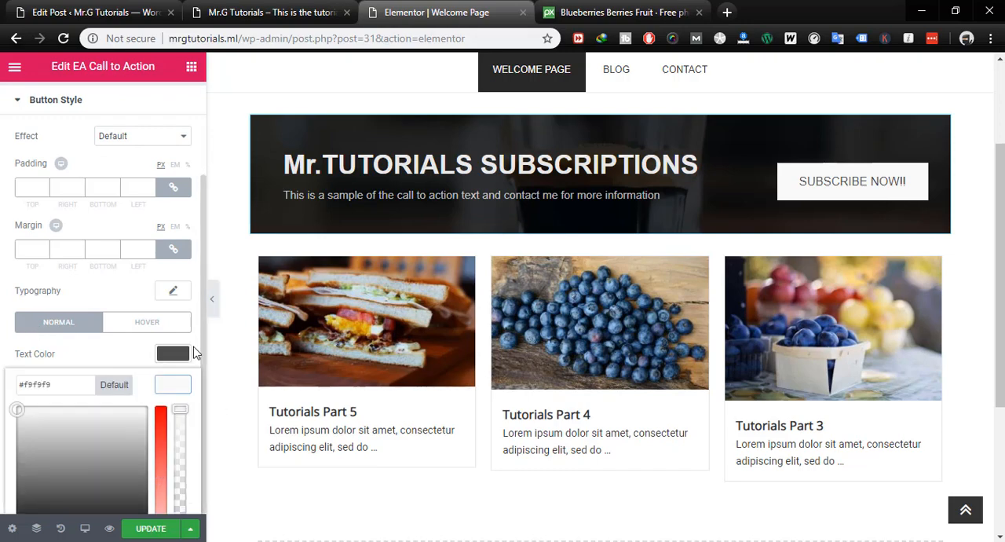
{"action": "scroll", "coordinate": [194, 352], "scroll_direction": "down", "scroll_amount": 1}
{"action": "scroll", "coordinate": [476, 323], "scroll_direction": "up", "scroll_amount": 2}
{"action": "scroll", "coordinate": [476, 323], "scroll_direction": "down", "scroll_amount": 5}
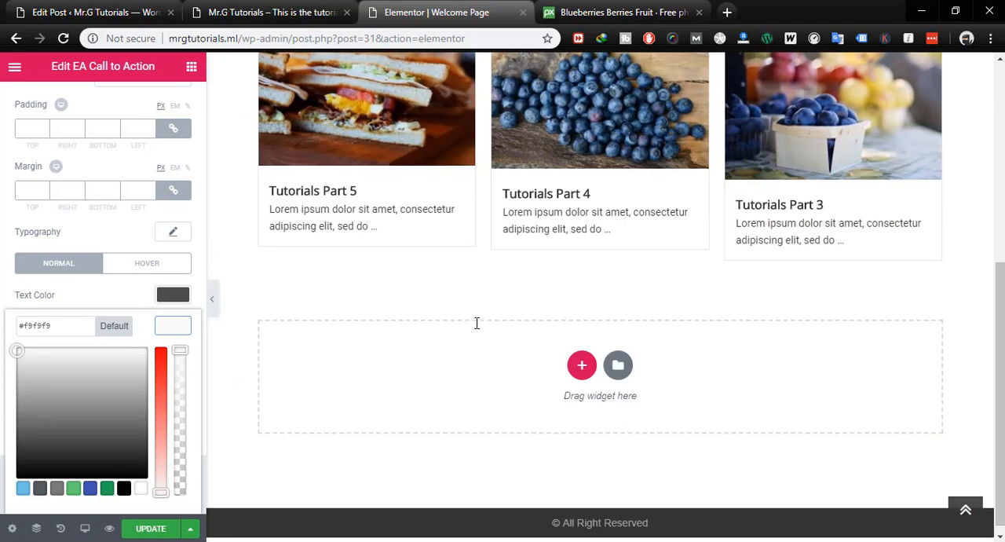
{"action": "scroll", "coordinate": [475, 327], "scroll_direction": "up", "scroll_amount": 4}
{"action": "left_click_drag", "start_coordinate": [160, 455], "coordinate": [160, 358]}
{"action": "left_click_drag", "start_coordinate": [35, 390], "coordinate": [35, 366]}
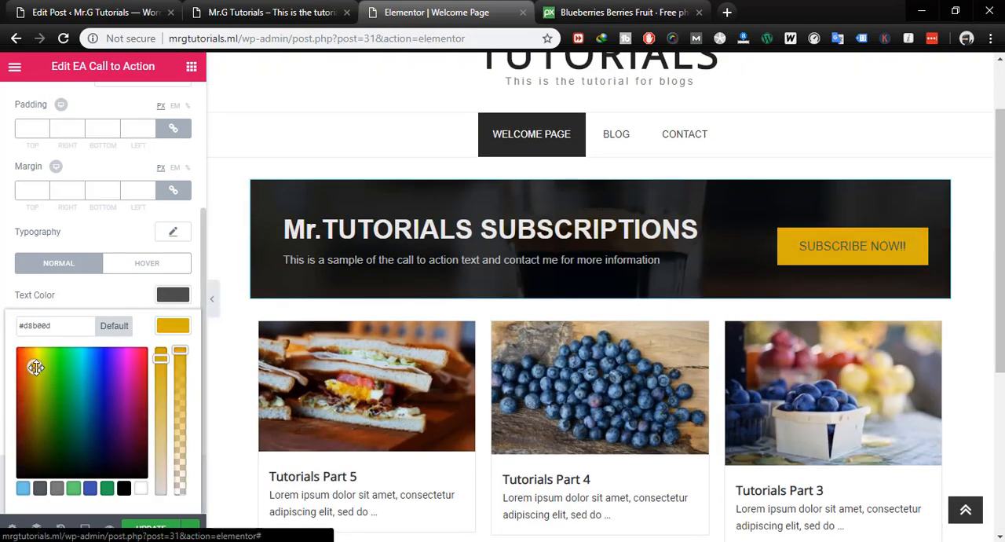
{"action": "left_click", "coordinate": [118, 309]}
- Set the subscribe button's normal text color to off-white #f9f9f9
{"action": "left_click", "coordinate": [172, 296]}
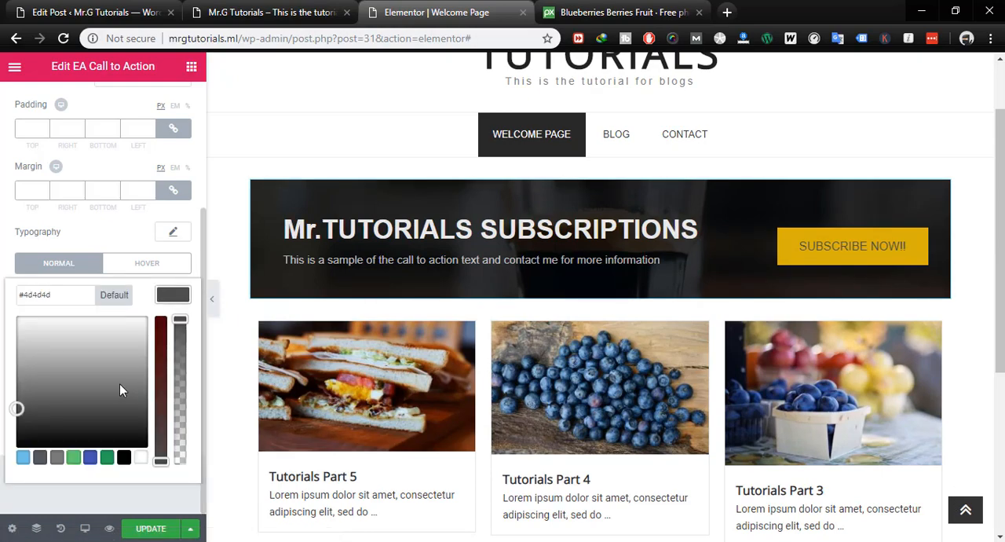
{"action": "left_click_drag", "start_coordinate": [26, 329], "coordinate": [18, 320]}
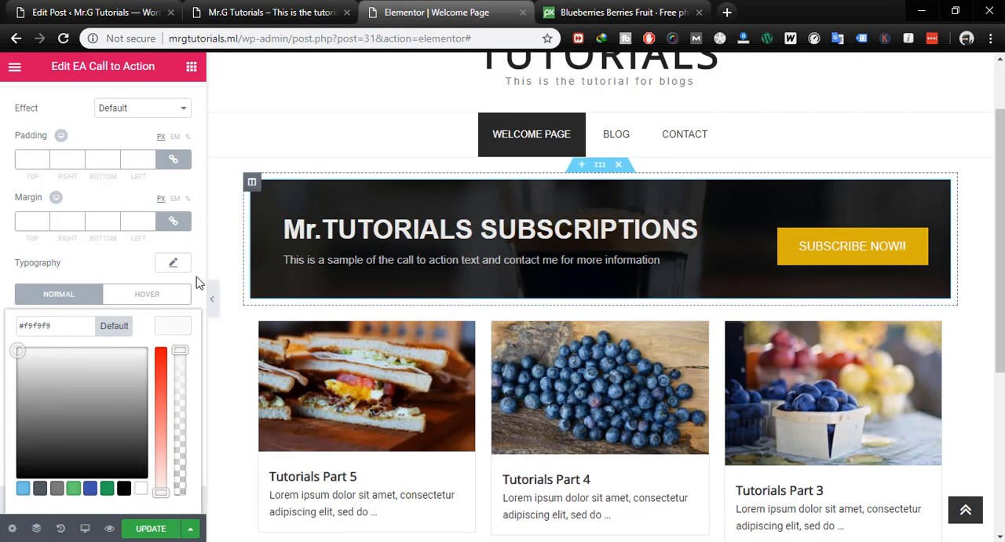
{"action": "left_click", "coordinate": [130, 267]}
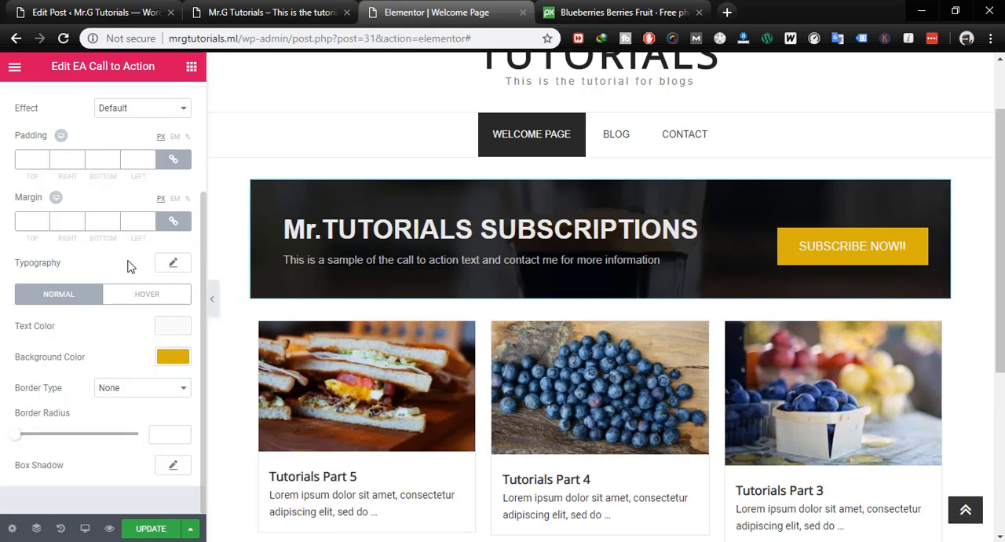
- Leave the subscribe button's border type at None and set its border radius to 10 px
{"action": "left_click", "coordinate": [136, 390]}
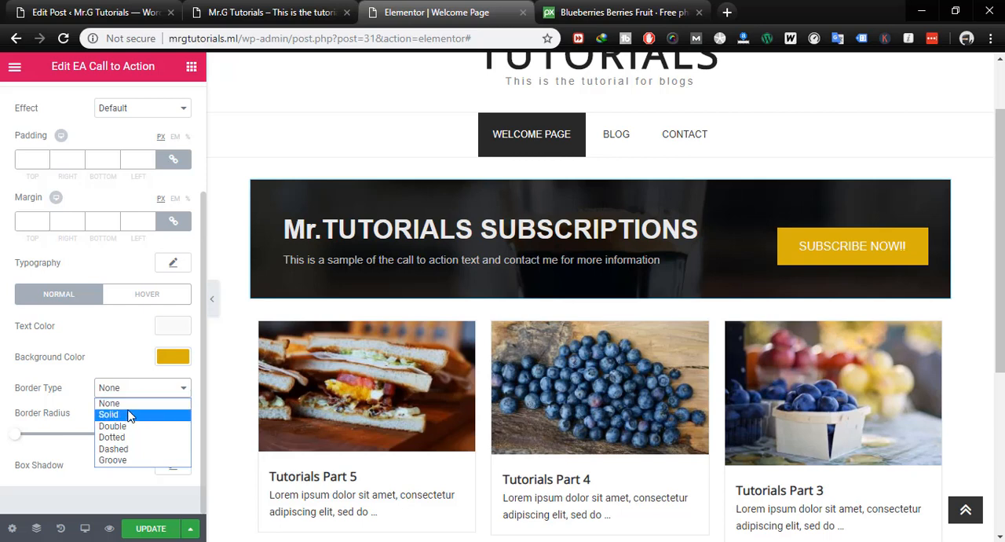
{"action": "left_click", "coordinate": [55, 436]}
{"action": "left_click", "coordinate": [19, 437]}
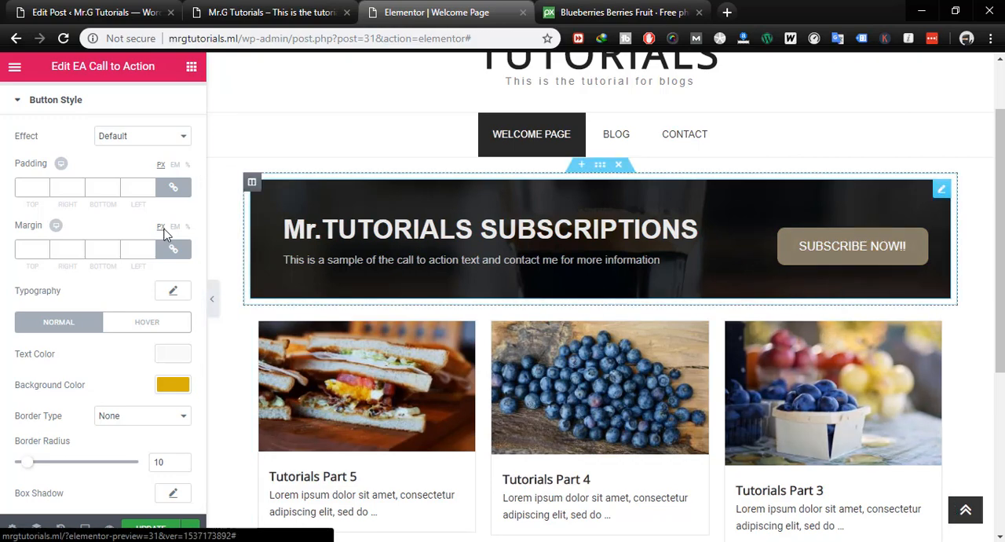
- Set the subscribe button's hover background color to blue #0626dd
{"action": "left_click", "coordinate": [146, 322]}
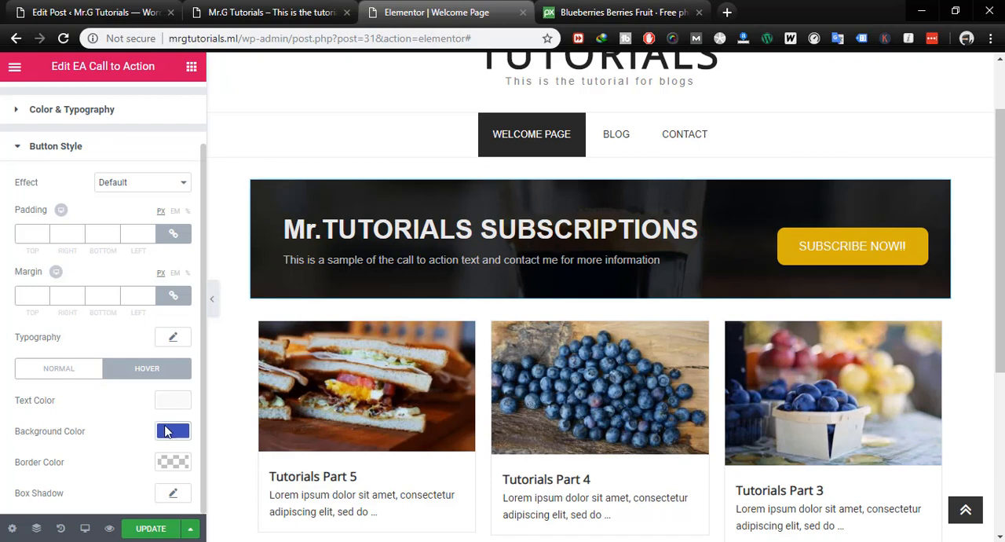
{"action": "left_click", "coordinate": [164, 432]}
{"action": "scroll", "coordinate": [125, 471], "scroll_direction": "down", "scroll_amount": 2}
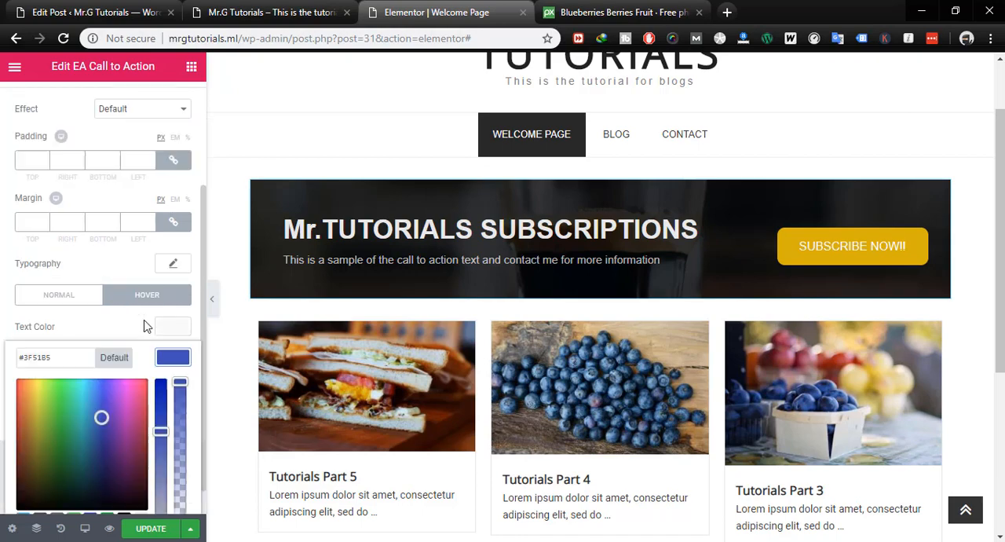
{"action": "left_click", "coordinate": [37, 406]}
{"action": "left_click_drag", "start_coordinate": [160, 399], "coordinate": [160, 353]}
{"action": "left_click", "coordinate": [39, 371]}
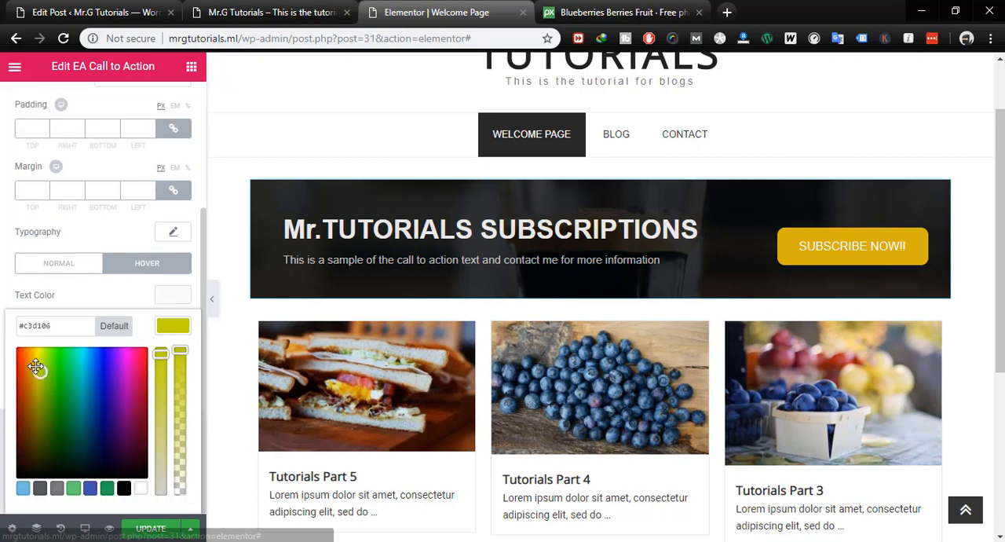
{"action": "left_click_drag", "start_coordinate": [36, 367], "coordinate": [101, 366]}
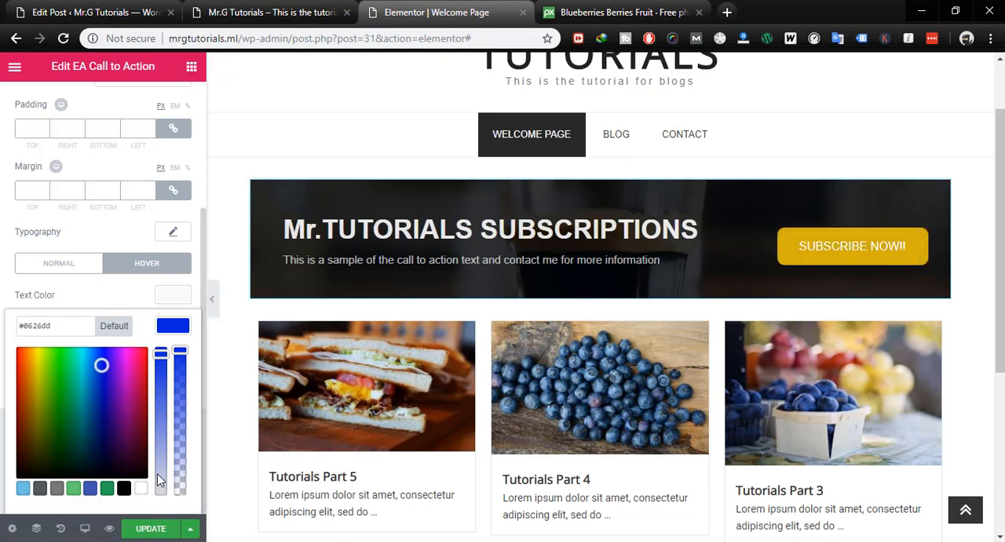
{"action": "left_click", "coordinate": [112, 305]}
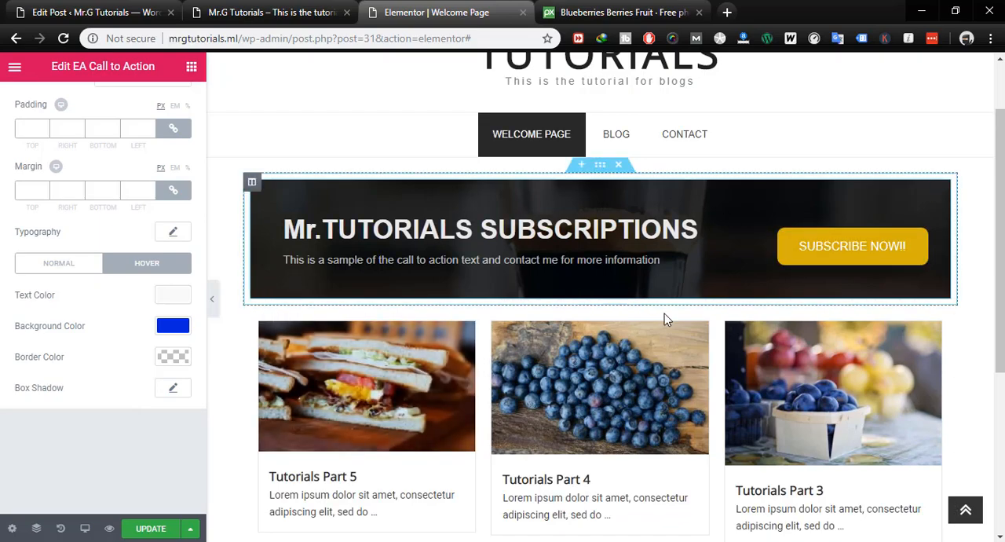
- Look over the styled banner and post grid, and update the Welcome Page
{"action": "scroll", "coordinate": [712, 381], "scroll_direction": "down", "scroll_amount": 4}
{"action": "scroll", "coordinate": [711, 381], "scroll_direction": "up", "scroll_amount": 5}
{"action": "scroll", "coordinate": [712, 382], "scroll_direction": "down", "scroll_amount": 5}
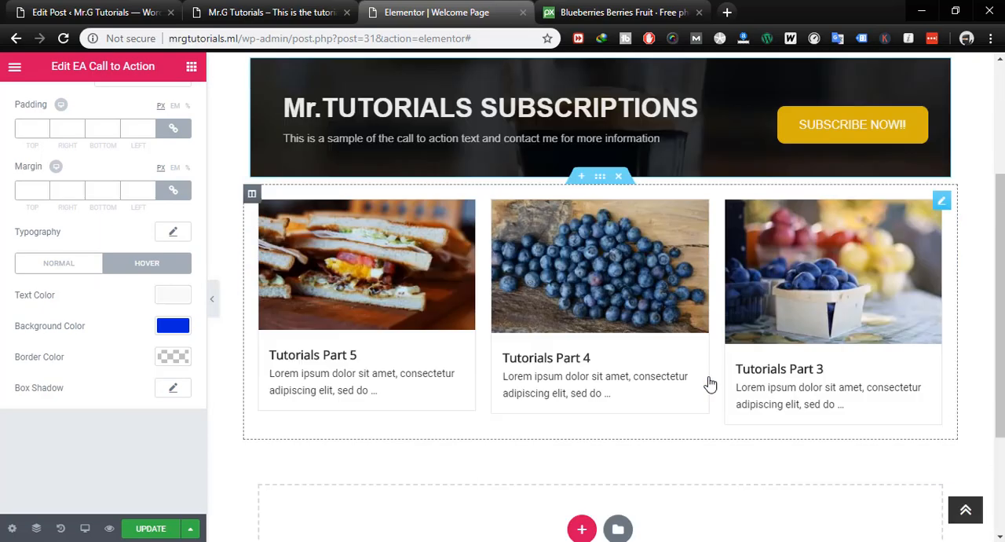
{"action": "scroll", "coordinate": [711, 382], "scroll_direction": "up", "scroll_amount": 5}
{"action": "scroll", "coordinate": [703, 382], "scroll_direction": "down", "scroll_amount": 5}
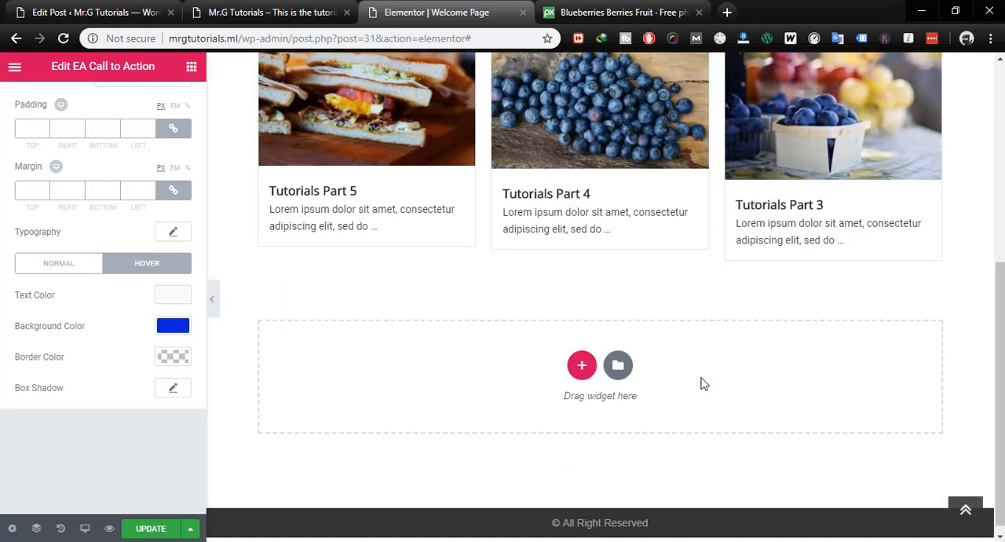
{"action": "scroll", "coordinate": [703, 382], "scroll_direction": "up", "scroll_amount": 3}
{"action": "left_click", "coordinate": [150, 526]}
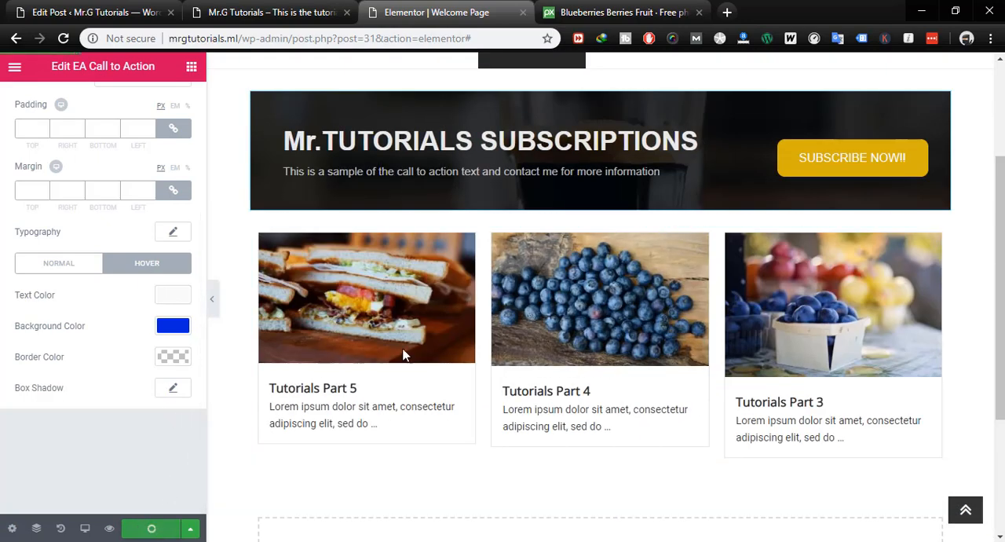
- Reload the live site's homepage and examine its call-to-action banner and post grid
{"action": "left_click", "coordinate": [236, 20]}
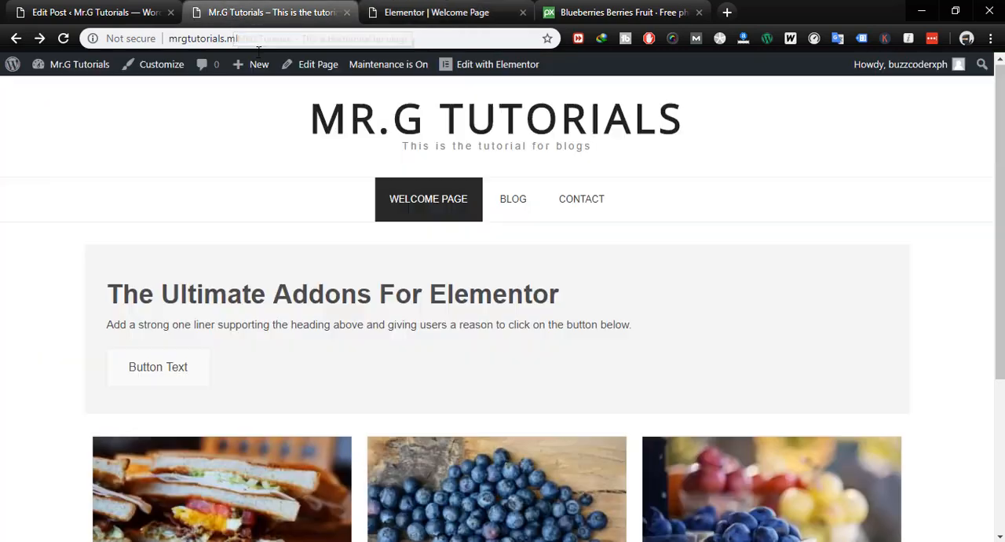
{"action": "left_click", "coordinate": [331, 128]}
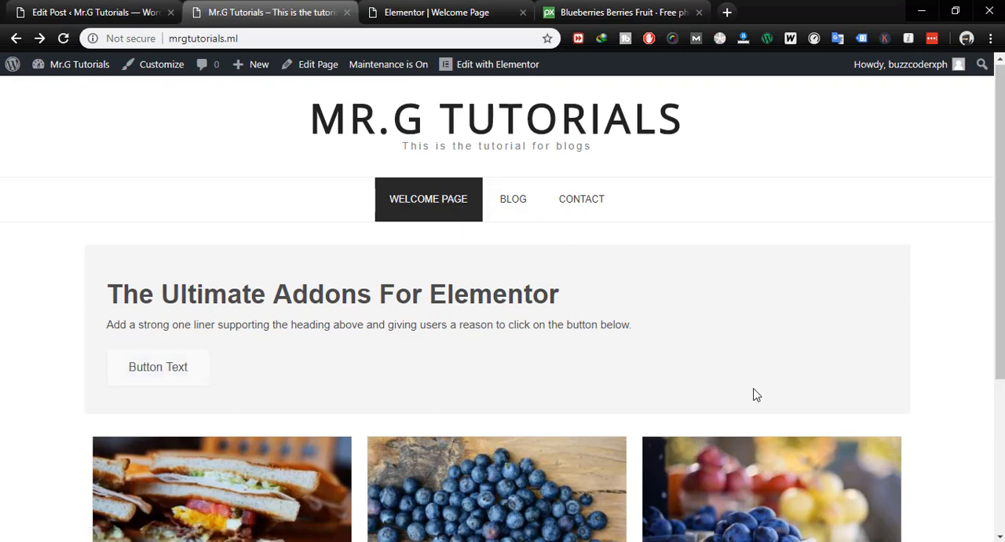
{"action": "scroll", "coordinate": [993, 138], "scroll_direction": "down", "scroll_amount": 3}
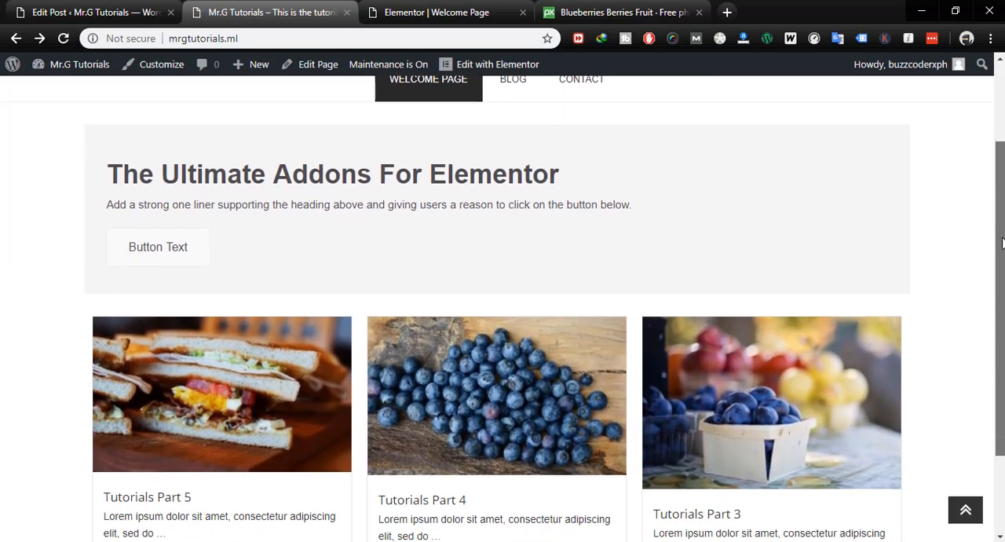
{"action": "scroll", "coordinate": [167, 107], "scroll_direction": "up", "scroll_amount": 3}
{"action": "scroll", "coordinate": [167, 107], "scroll_direction": "down", "scroll_amount": 2}
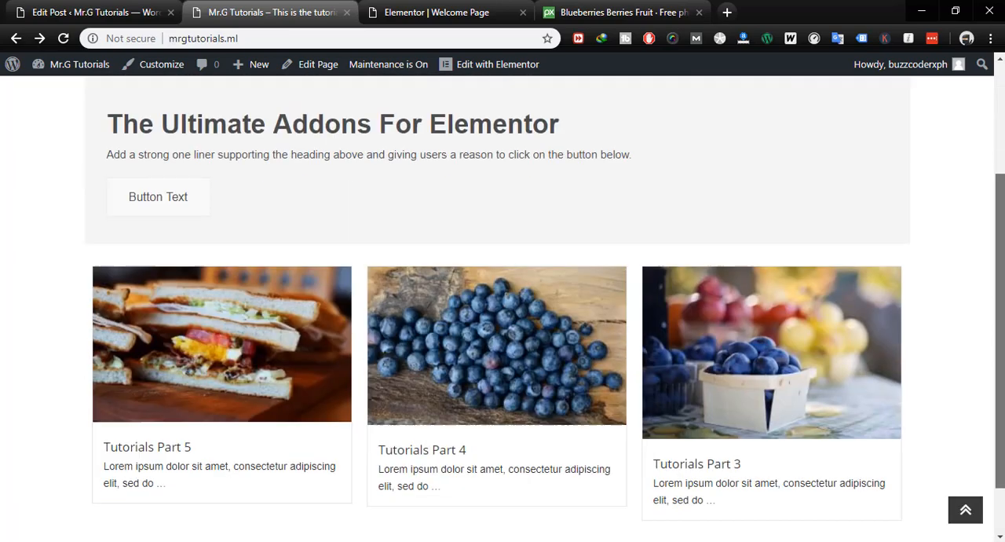
{"action": "scroll", "coordinate": [168, 108], "scroll_direction": "up", "scroll_amount": 2}
- Go to the site's admin dashboard and open the page for adding new plugins
{"action": "mouse_move", "coordinate": [68, 64]}
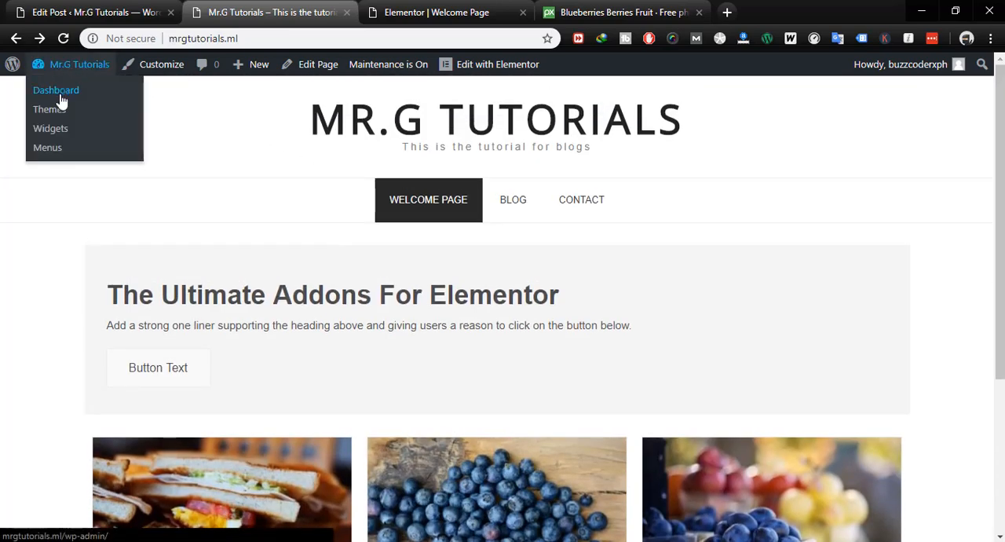
{"action": "left_click", "coordinate": [56, 93]}
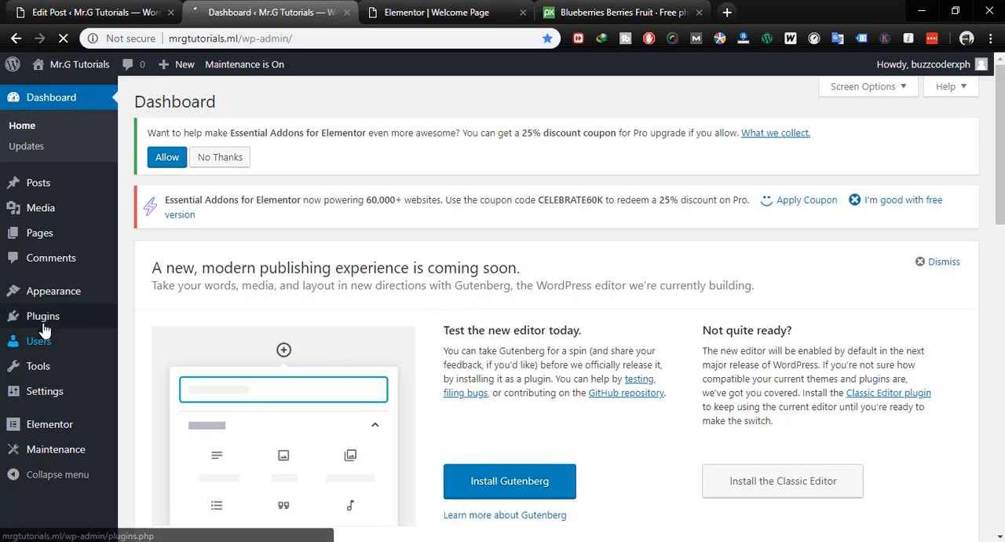
{"action": "mouse_move", "coordinate": [49, 322]}
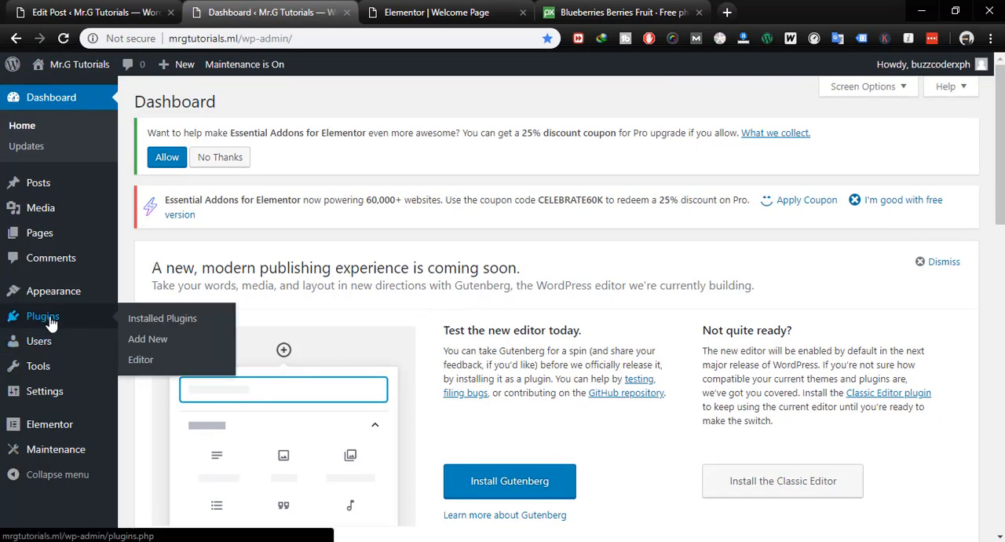
{"action": "left_click", "coordinate": [150, 337]}
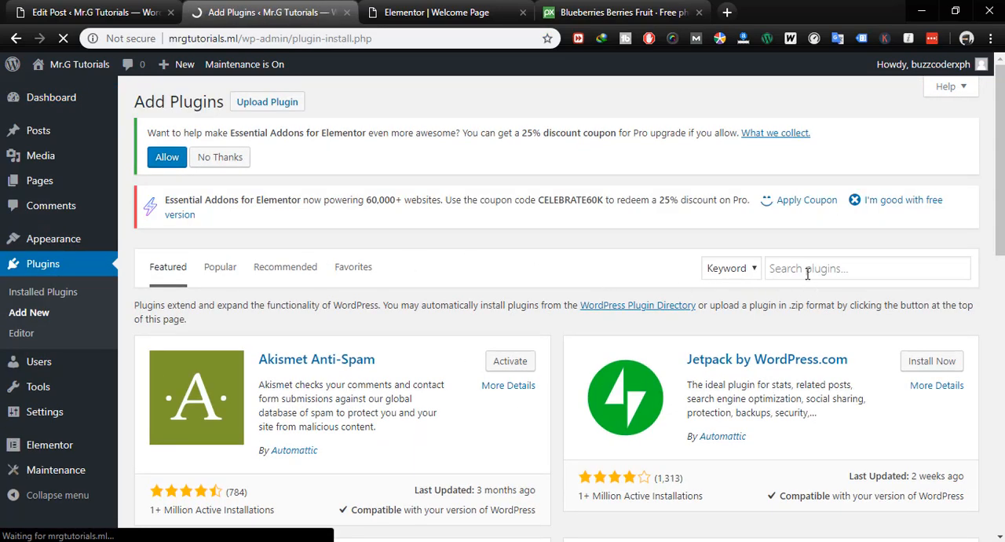
- Search the plugin directory for "w3 total cache"
{"action": "left_click", "coordinate": [807, 271]}
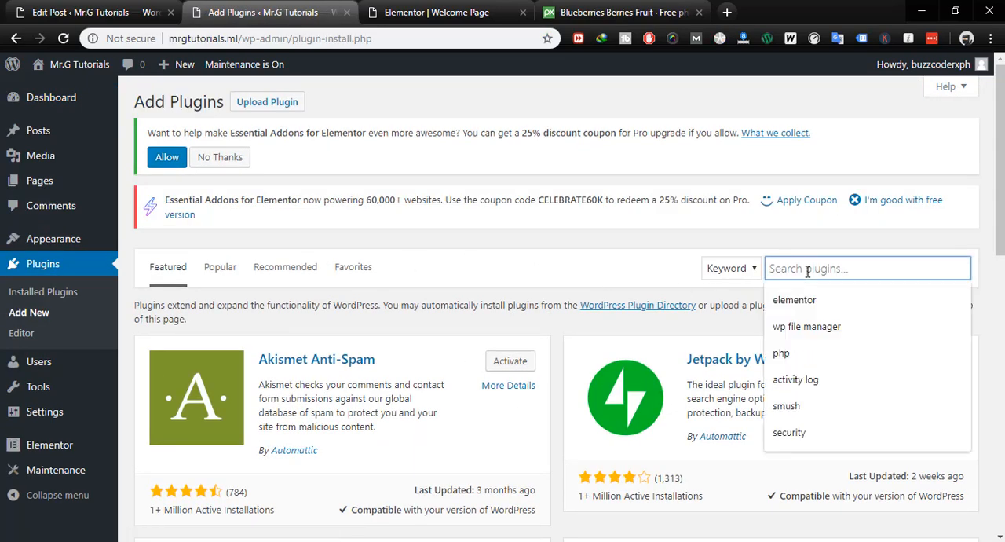
{"action": "type", "text": "w3"}
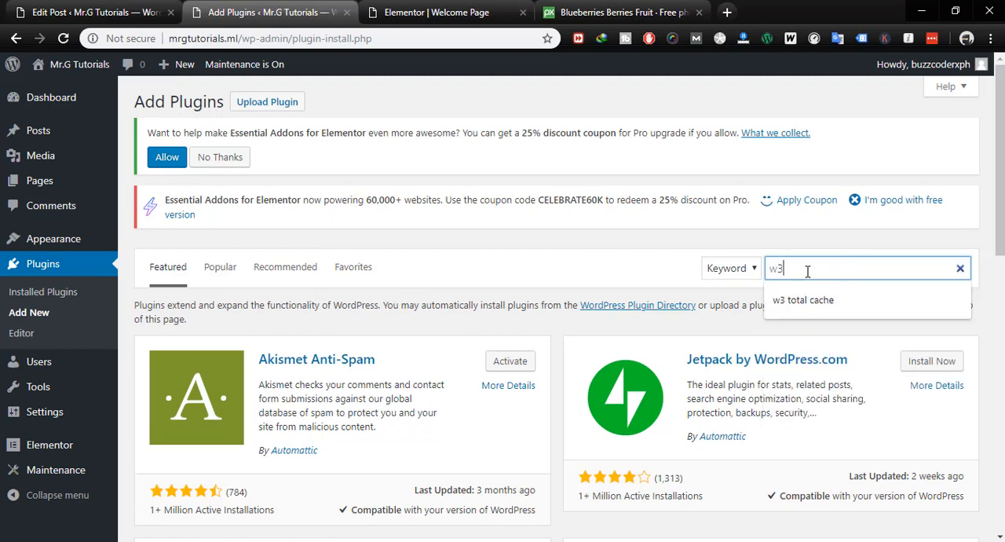
{"action": "type", "text": " toa"}
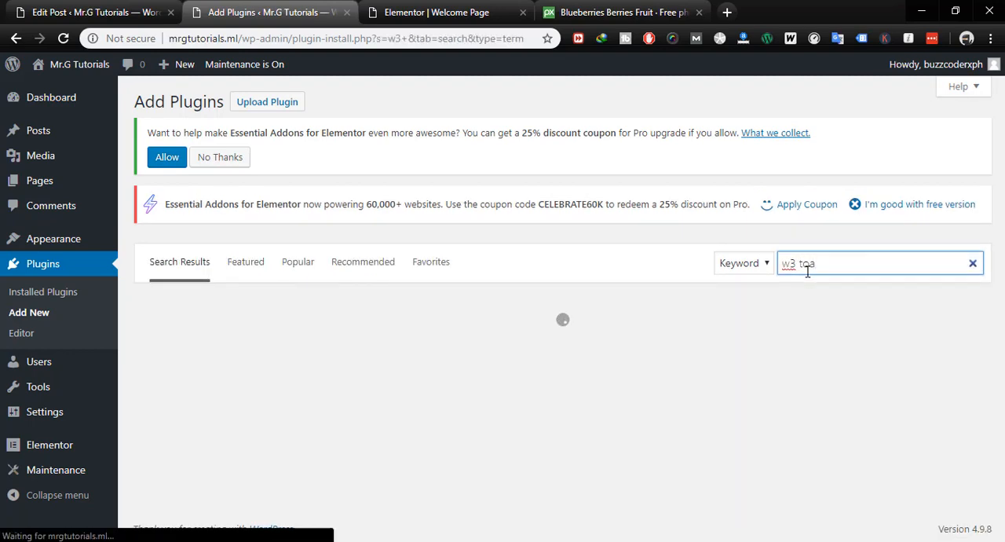
{"action": "key", "text": "BackSpace"}
{"action": "type", "text": "tal c"}
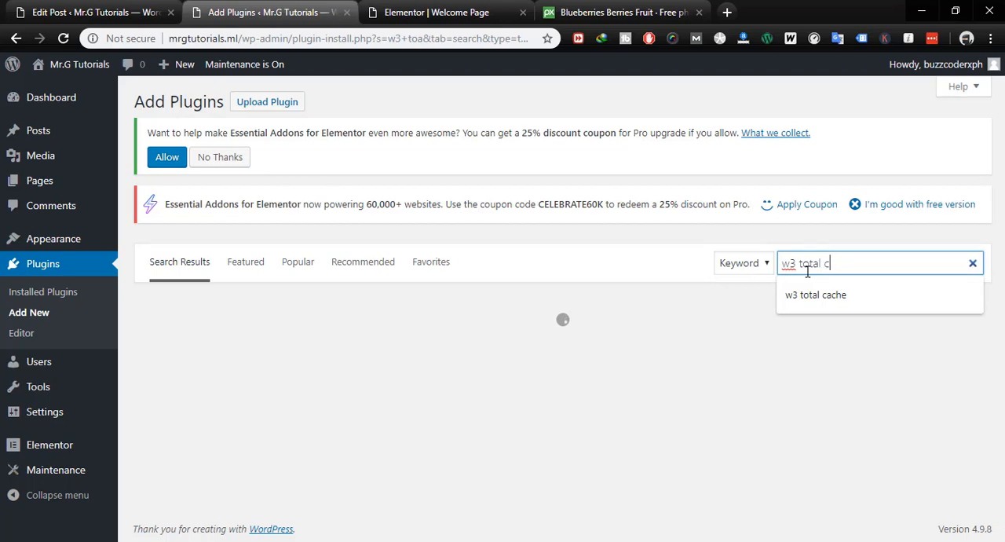
{"action": "type", "text": "ache"}
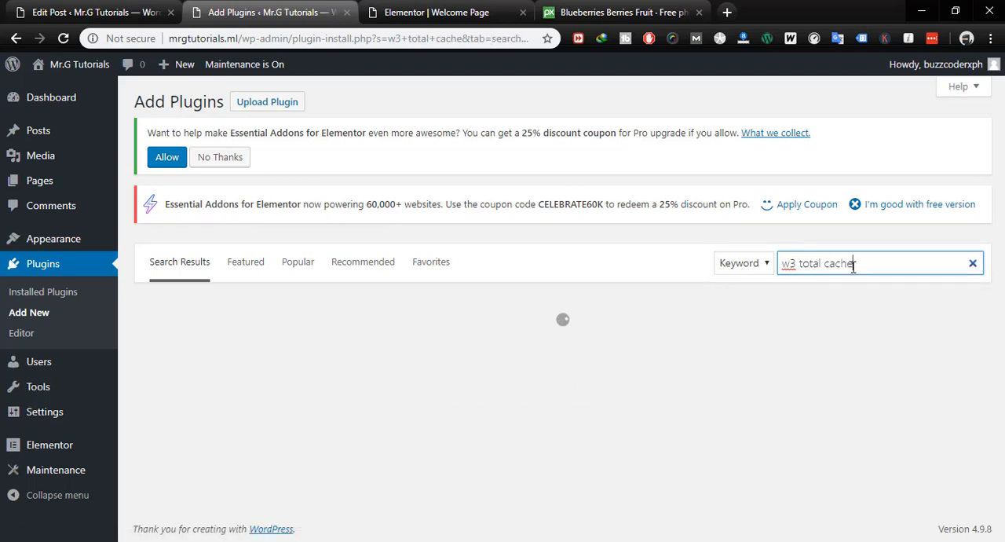
{"action": "left_click", "coordinate": [825, 295]}
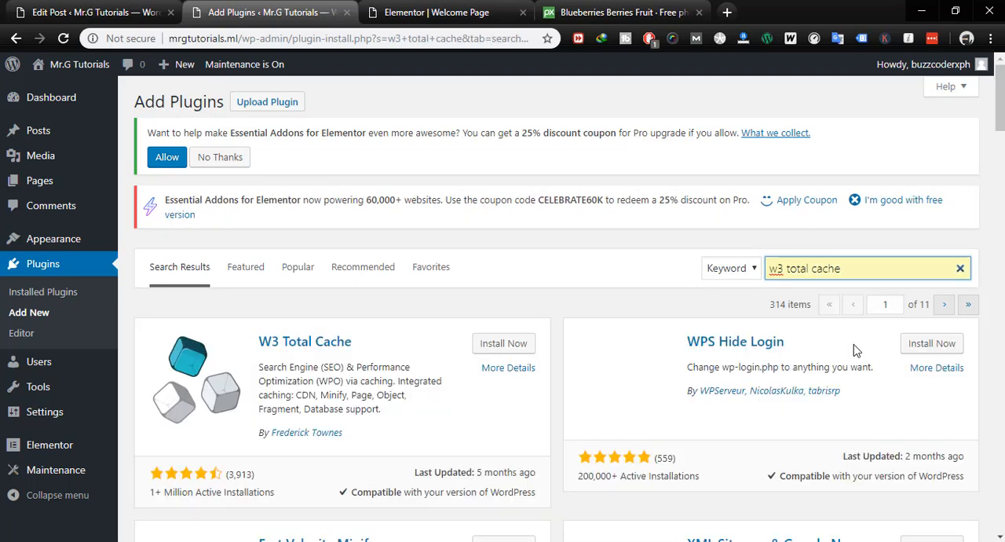
- Install and activate the W3 Total Cache plugin
{"action": "left_click", "coordinate": [529, 350]}
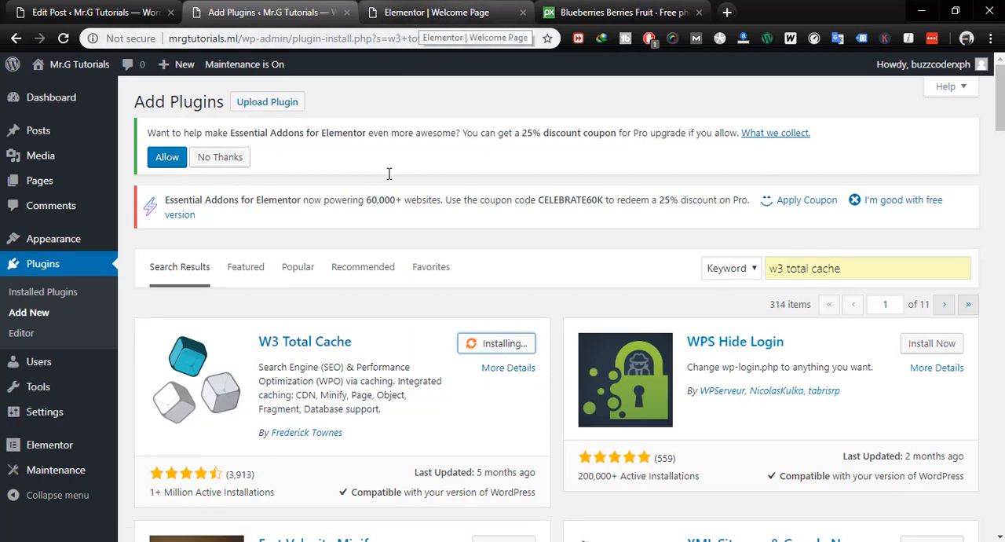
{"action": "left_click", "coordinate": [424, 13]}
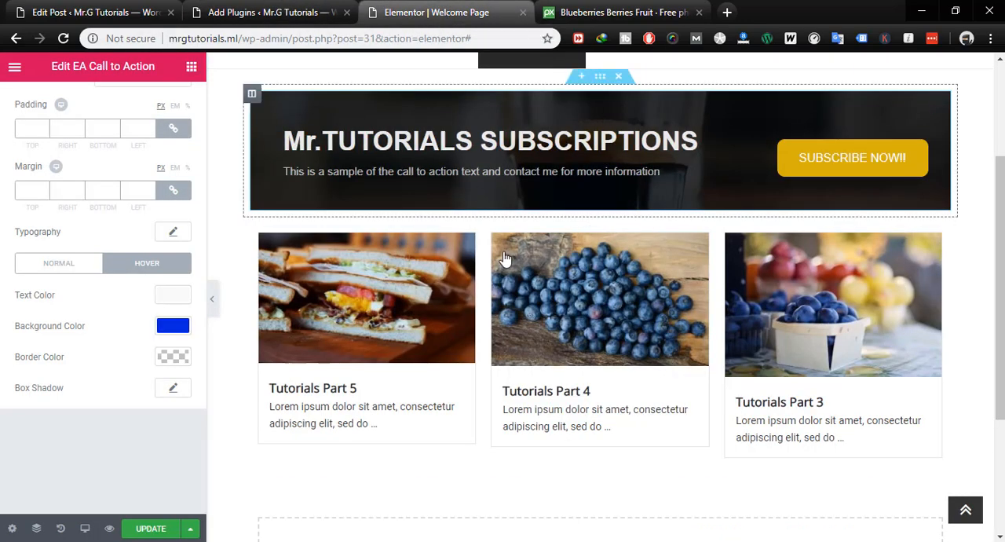
{"action": "scroll", "coordinate": [650, 276], "scroll_direction": "up", "scroll_amount": 3}
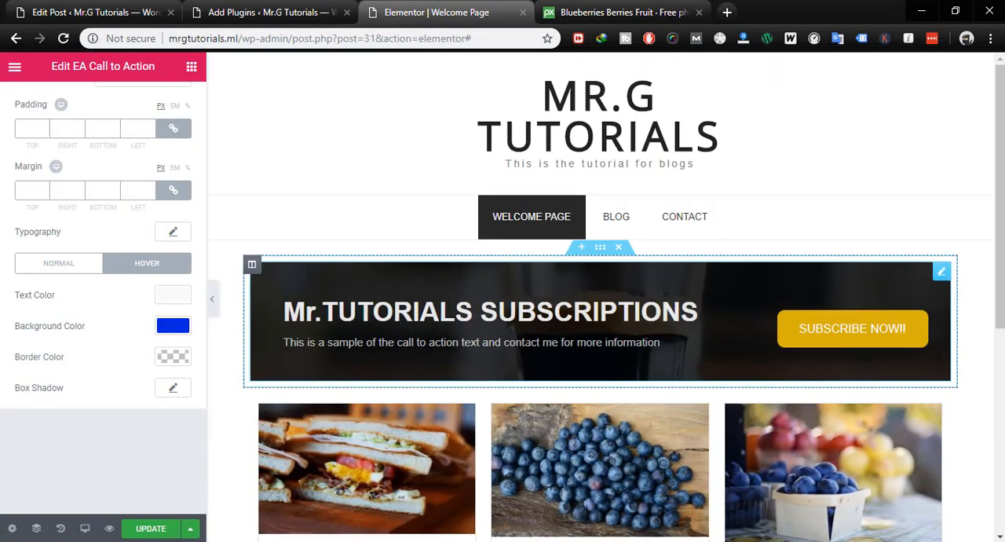
{"action": "left_click", "coordinate": [305, 16]}
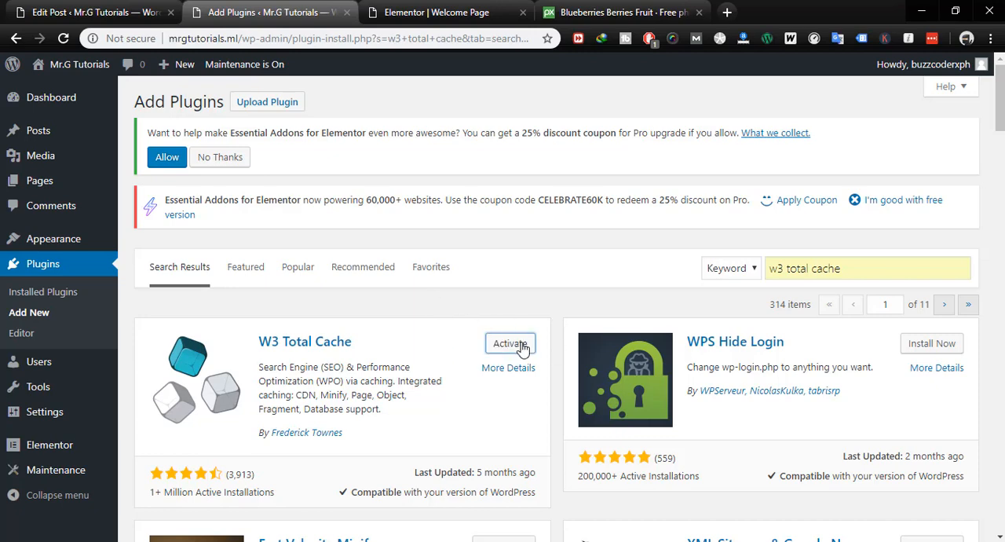
{"action": "left_click", "coordinate": [521, 347]}
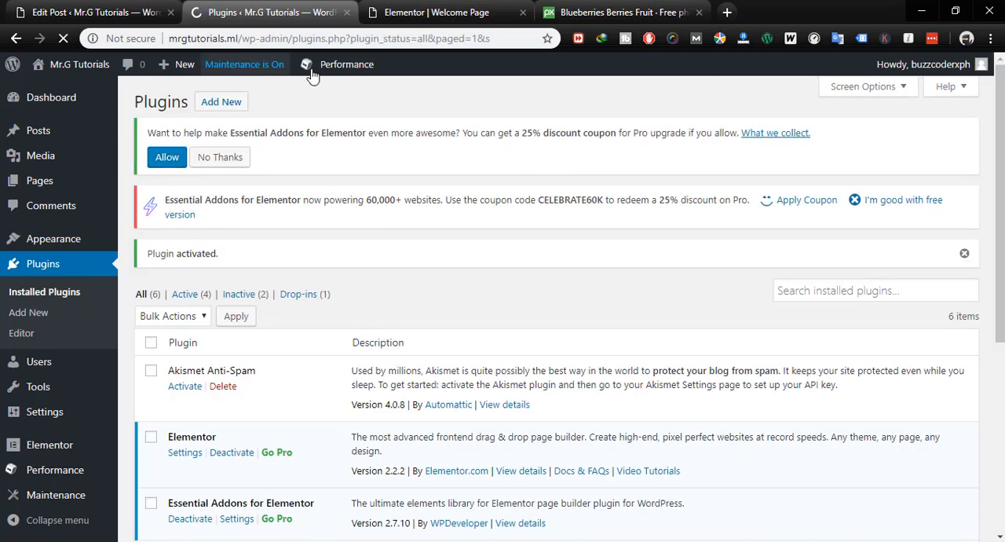
- Purge all caches with the newly activated W3 Total Cache plugin
{"action": "scroll", "coordinate": [98, 393], "scroll_direction": "down", "scroll_amount": 2}
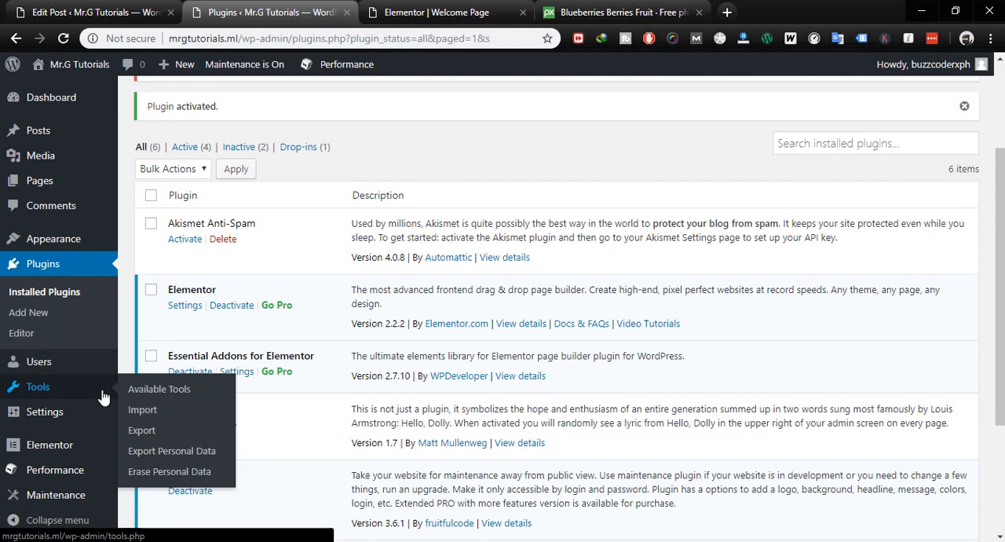
{"action": "mouse_move", "coordinate": [51, 476]}
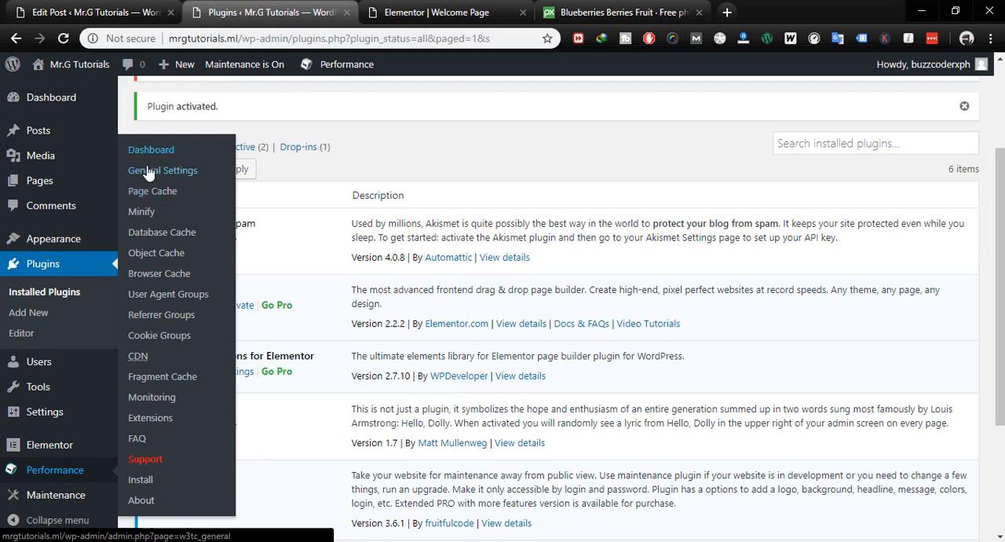
{"action": "mouse_move", "coordinate": [337, 66]}
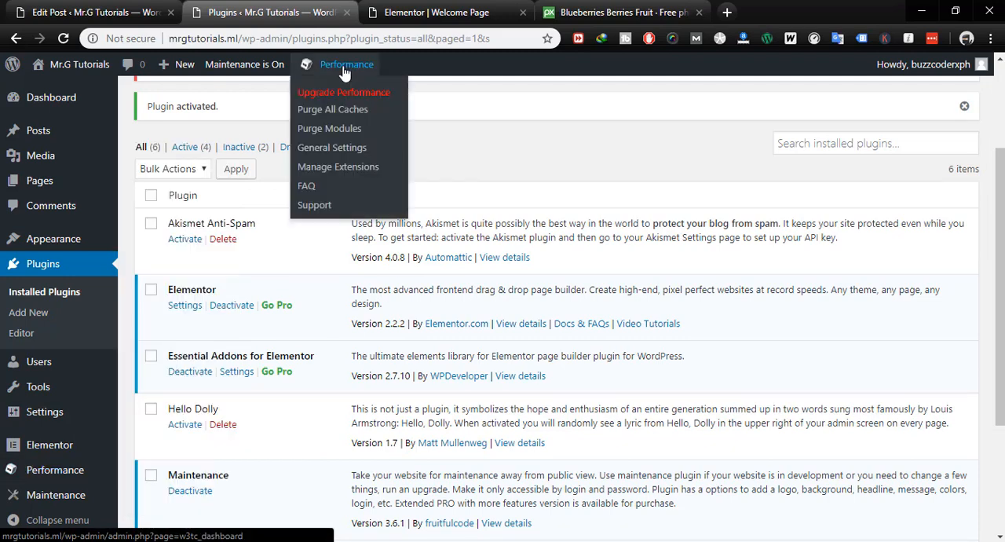
{"action": "left_click", "coordinate": [335, 114]}
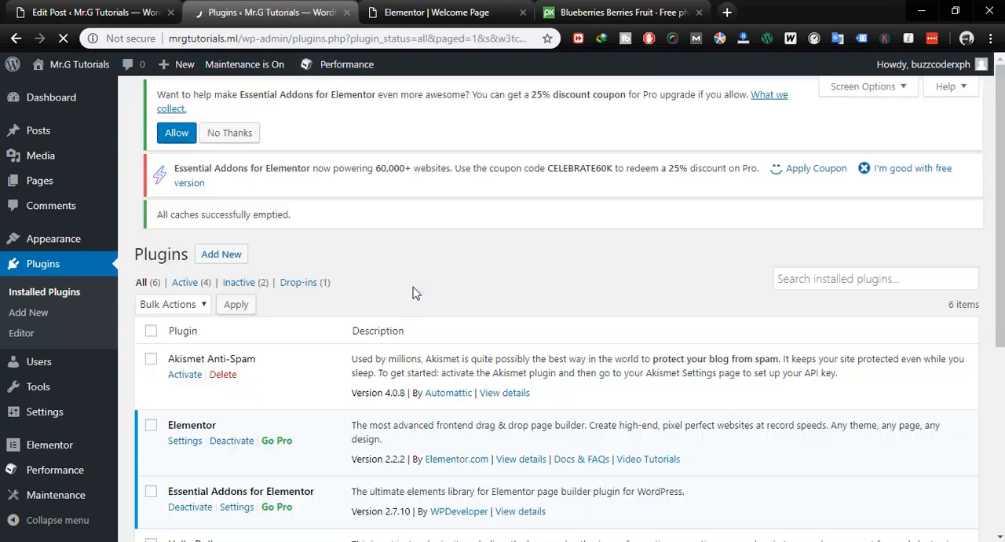
- Visit the live homepage and compare its call-to-action banner with the version in the Elementor editor
{"action": "mouse_move", "coordinate": [67, 72]}
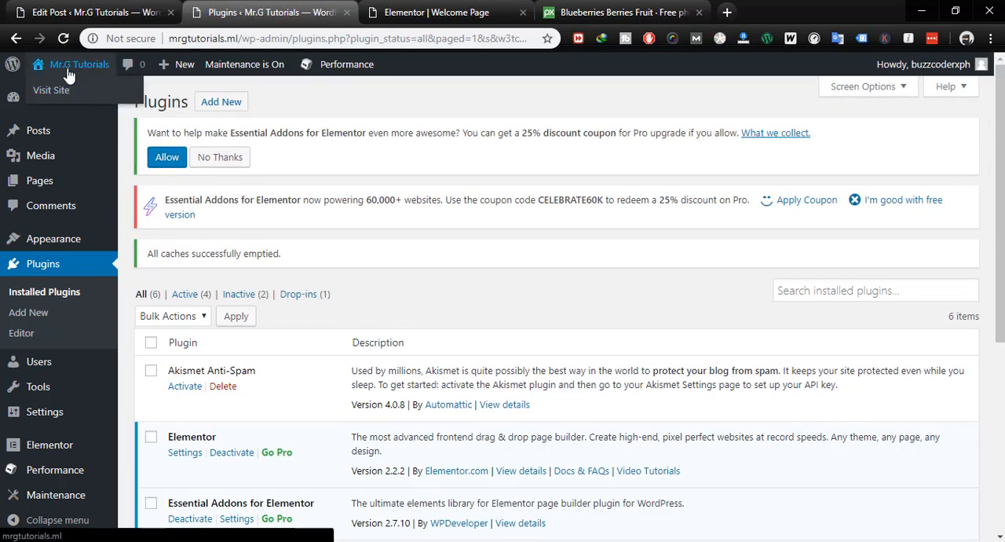
{"action": "left_click", "coordinate": [51, 91]}
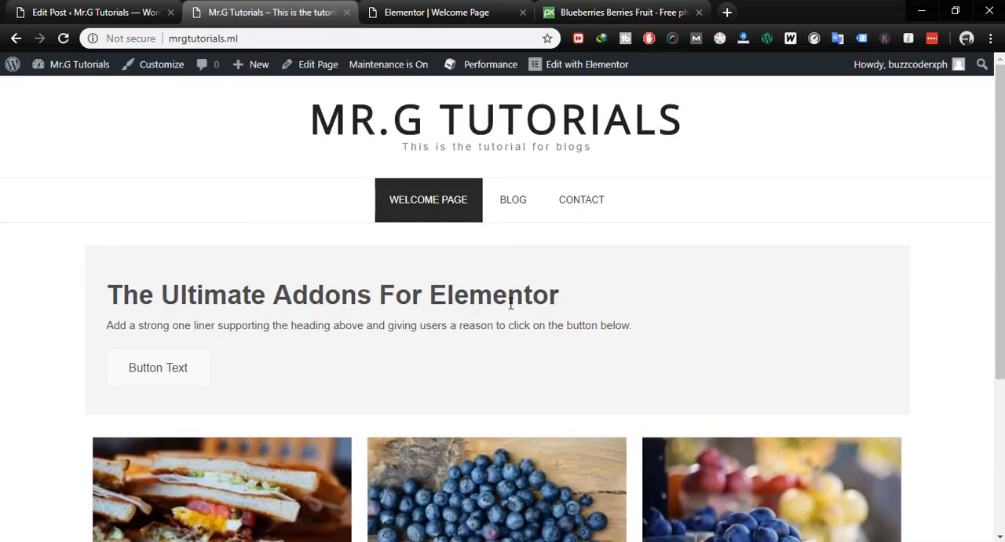
{"action": "left_click", "coordinate": [402, 12]}
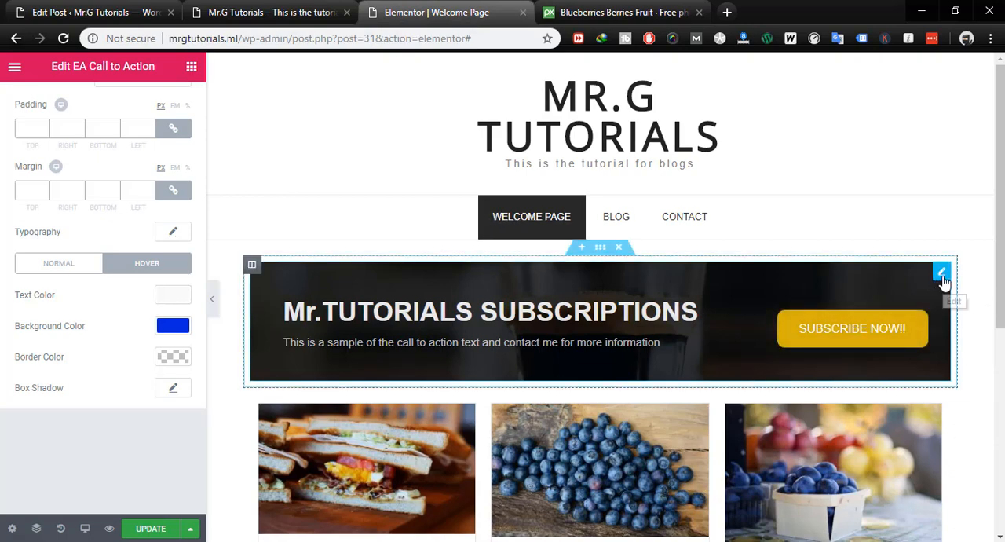
{"action": "left_click", "coordinate": [271, 13]}
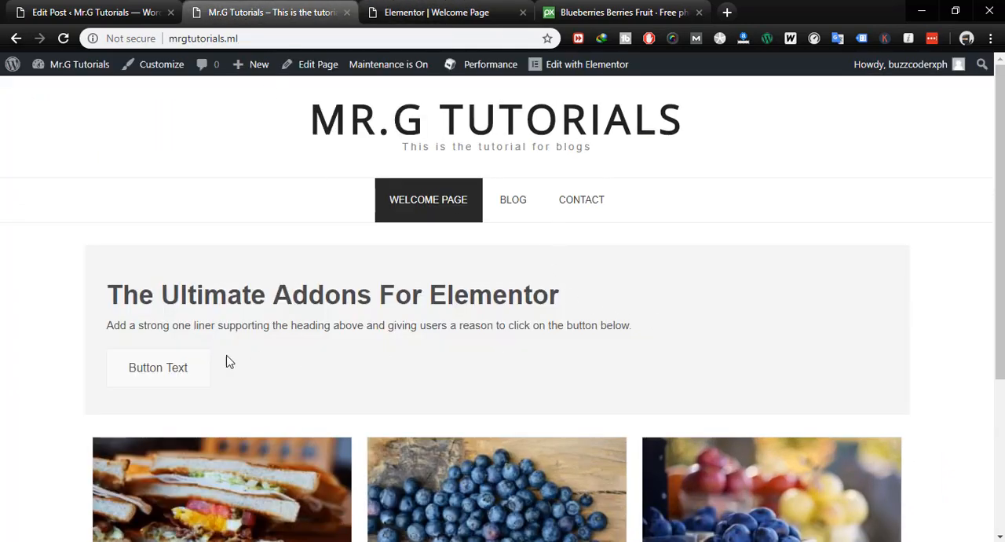
- Update the Welcome Page in Elementor, and reload the live homepage to check its banner and post grid
{"action": "left_click", "coordinate": [400, 13]}
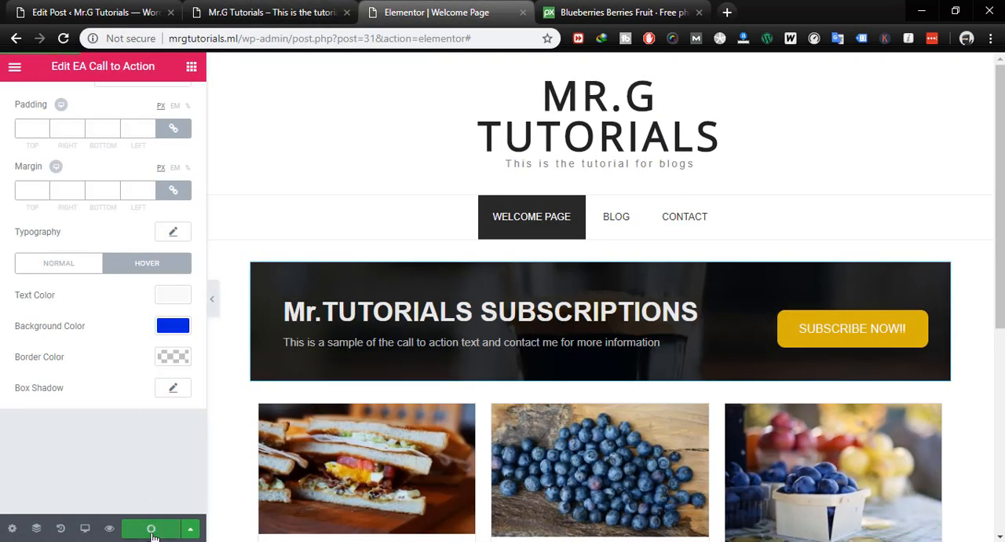
{"action": "left_click", "coordinate": [293, 15]}
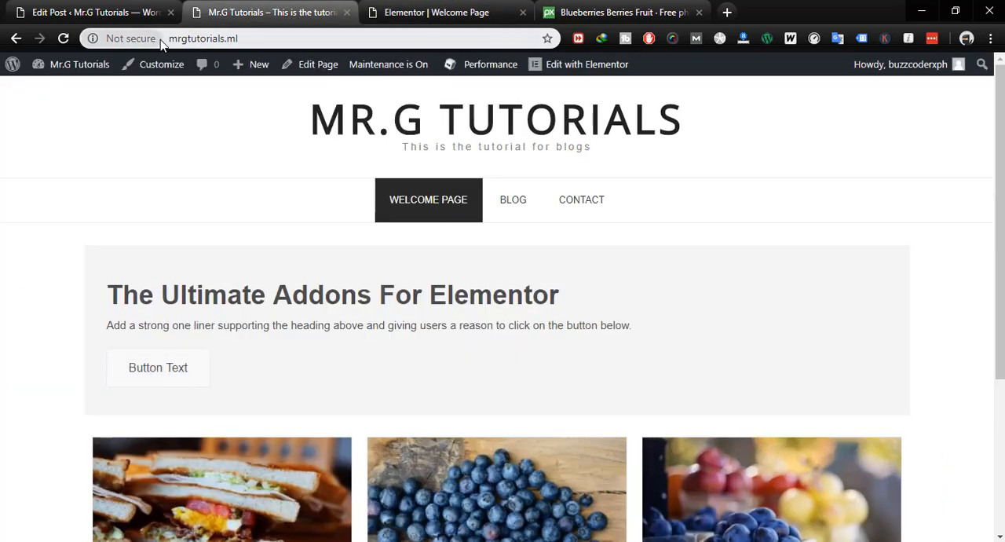
{"action": "key", "text": "F5"}
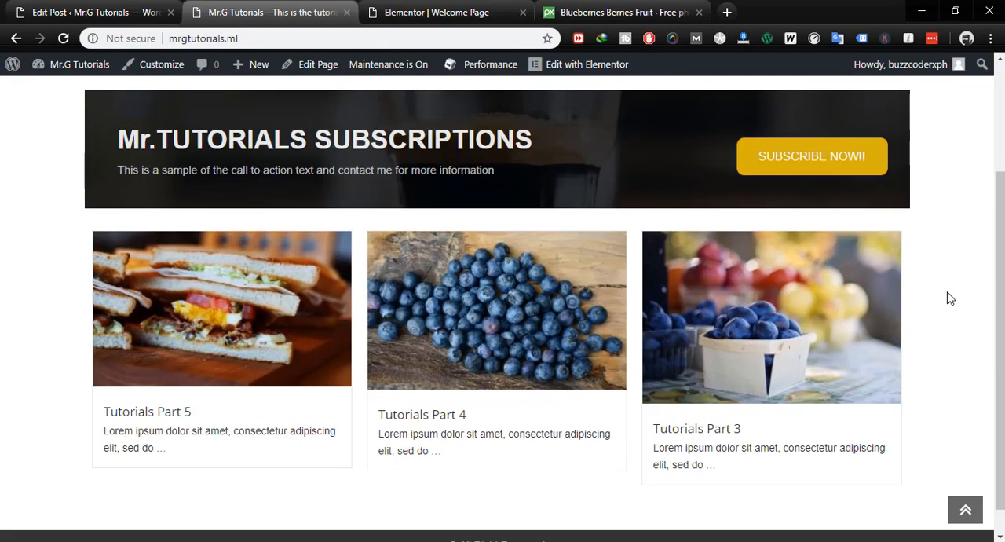
{"action": "scroll", "coordinate": [948, 297], "scroll_direction": "down", "scroll_amount": 2}
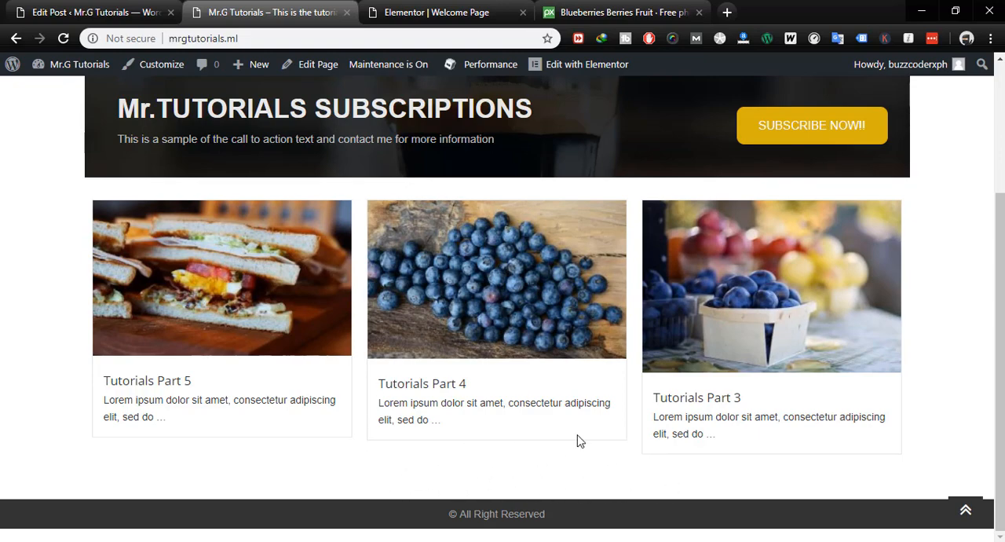
{"action": "scroll", "coordinate": [577, 440], "scroll_direction": "up", "scroll_amount": 3}
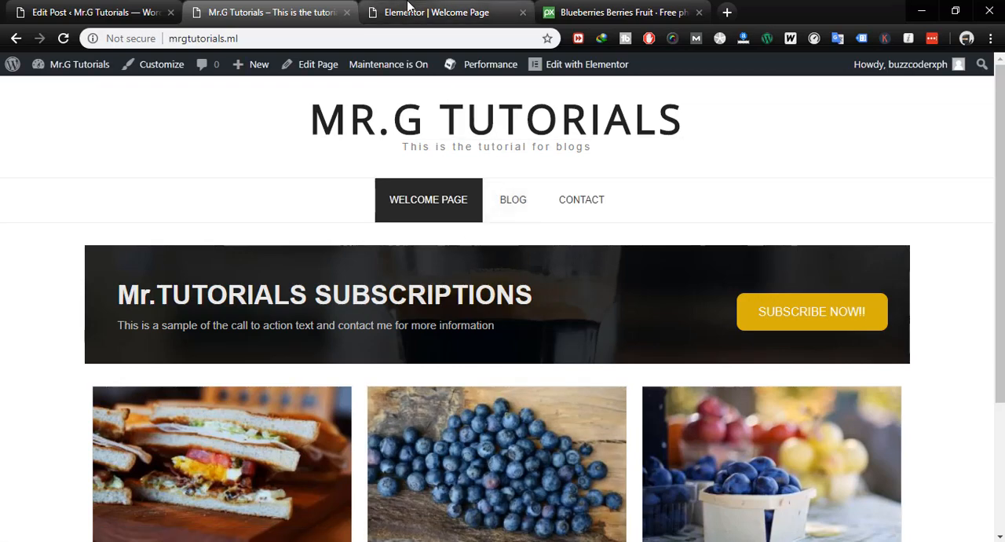
- Return to the Elementor editor at the empty widget area below the post grid
{"action": "left_click", "coordinate": [407, 6]}
{"action": "scroll", "coordinate": [525, 314], "scroll_direction": "down", "scroll_amount": 5}
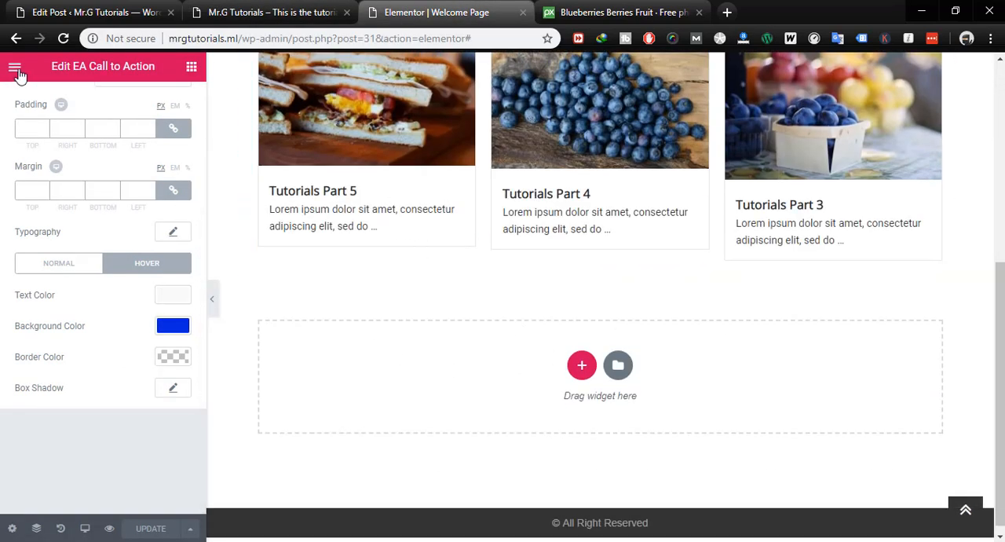
{"action": "left_click", "coordinate": [582, 366]}
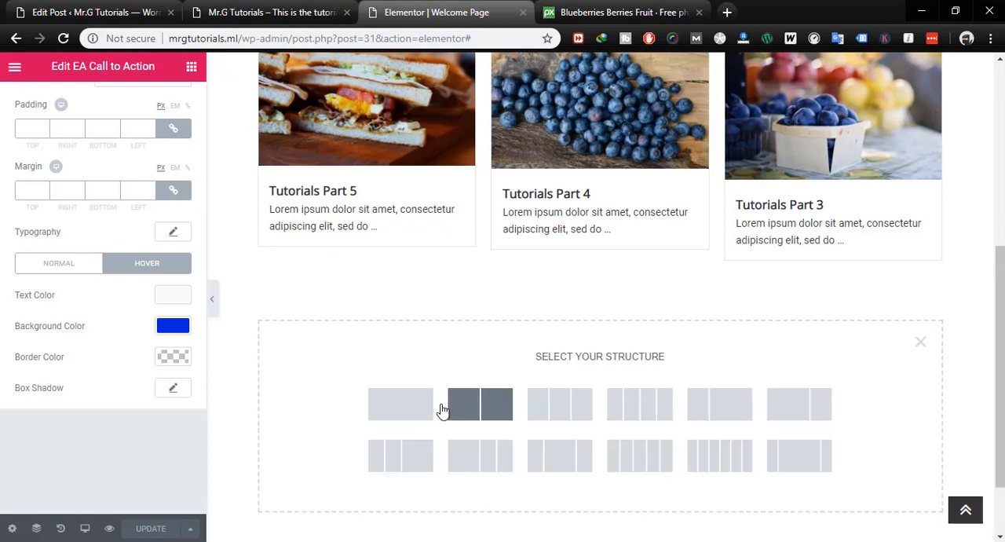
{"action": "left_click", "coordinate": [410, 412]}
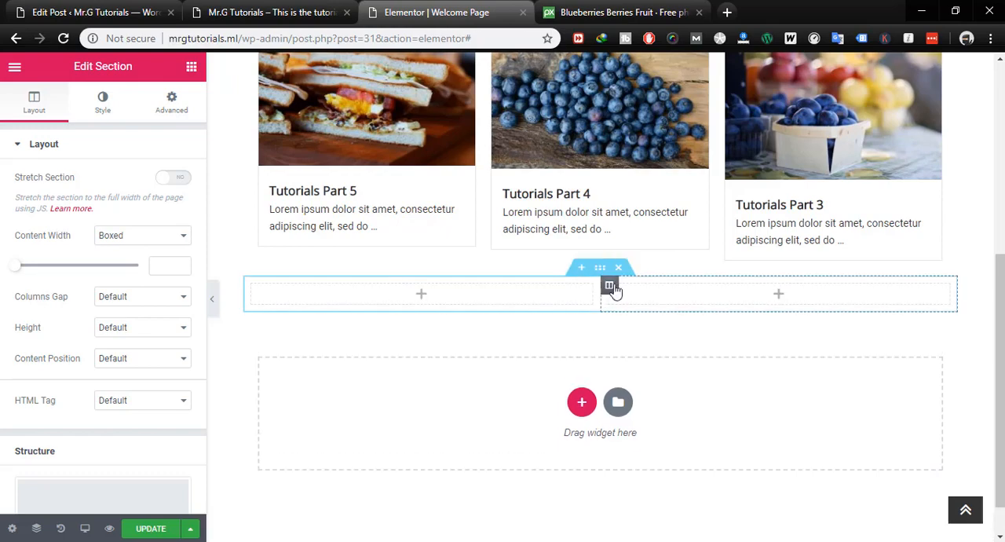
{"action": "left_click", "coordinate": [619, 268]}
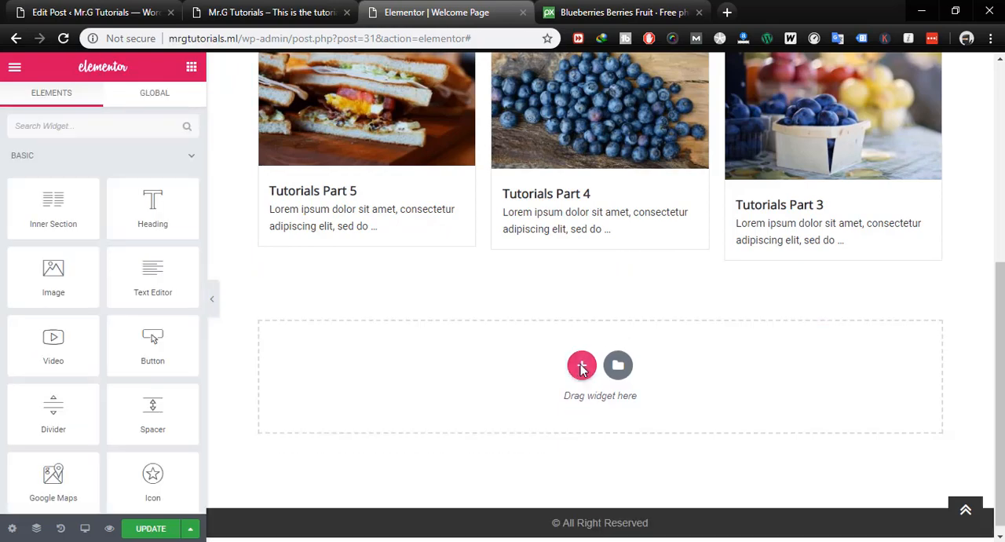
- Add a single-column section below the post grid and place a Button widget in it
{"action": "left_click", "coordinate": [582, 366]}
{"action": "left_click", "coordinate": [398, 407]}
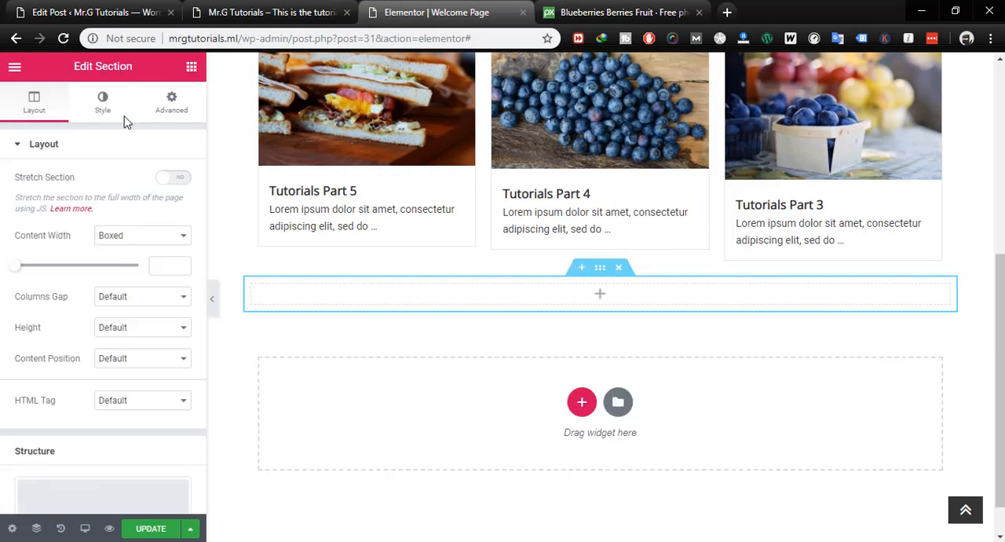
{"action": "left_click", "coordinate": [191, 68]}
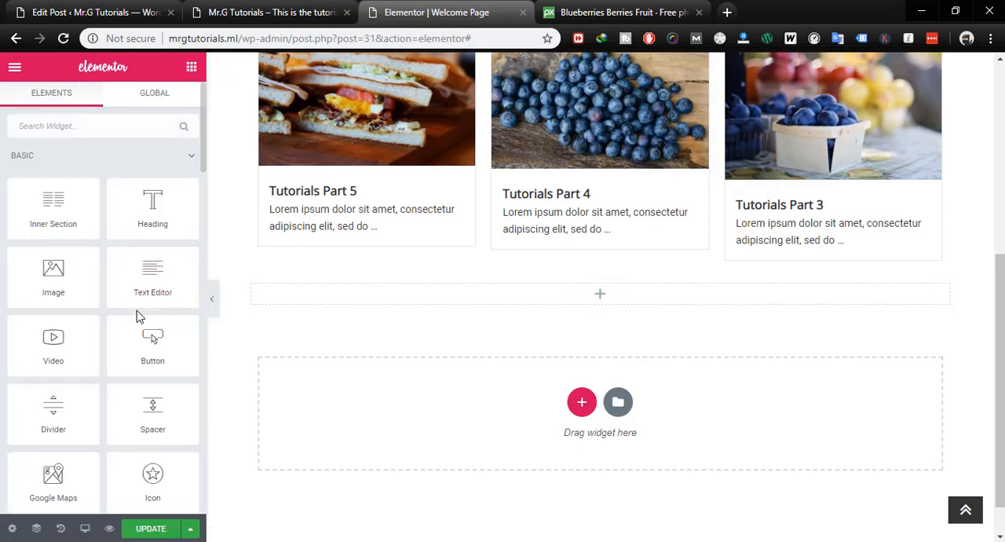
{"action": "left_click_drag", "start_coordinate": [149, 343], "coordinate": [561, 298]}
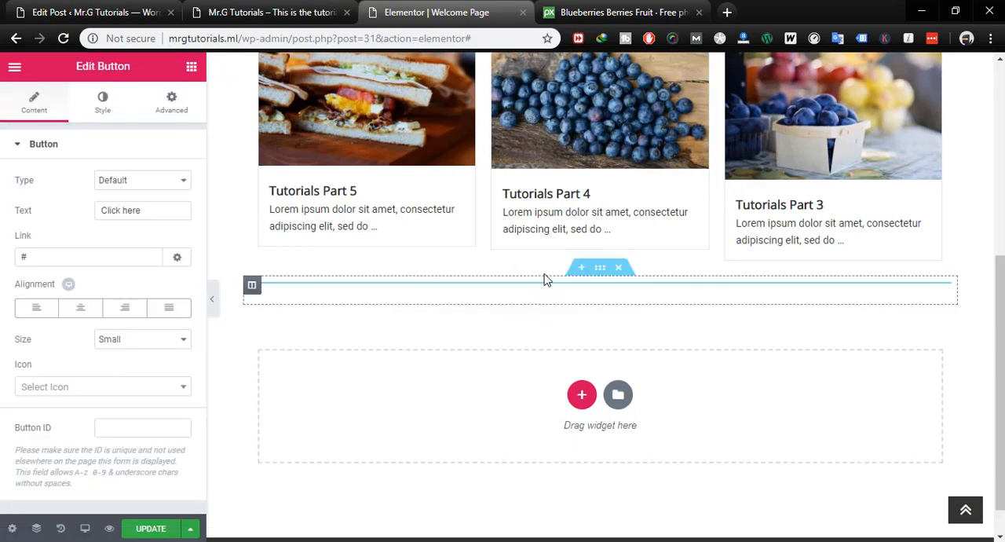
- Centre the new button below the post grid and set its text to "VIEW ALL BLOG POSTS"
{"action": "left_click", "coordinate": [80, 307]}
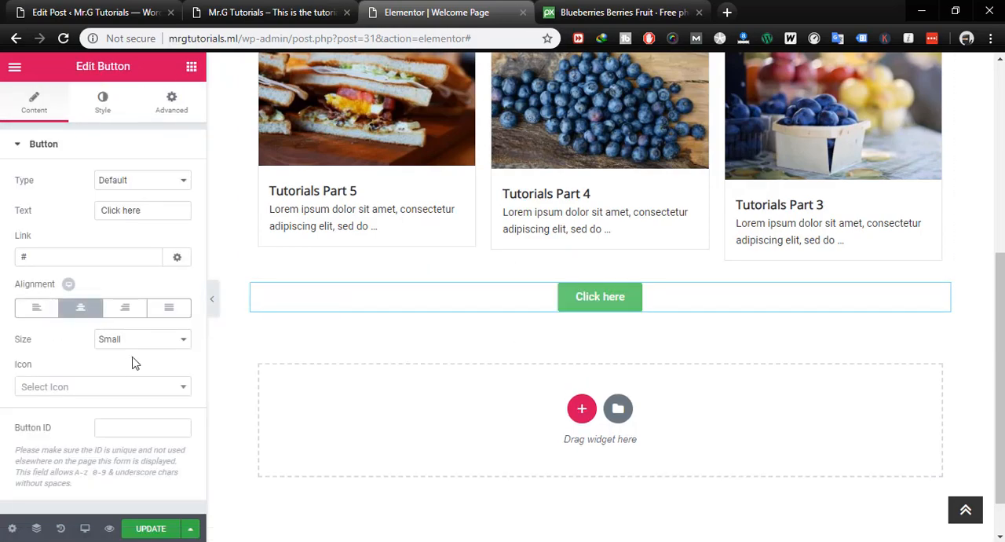
{"action": "triple_click", "coordinate": [154, 210]}
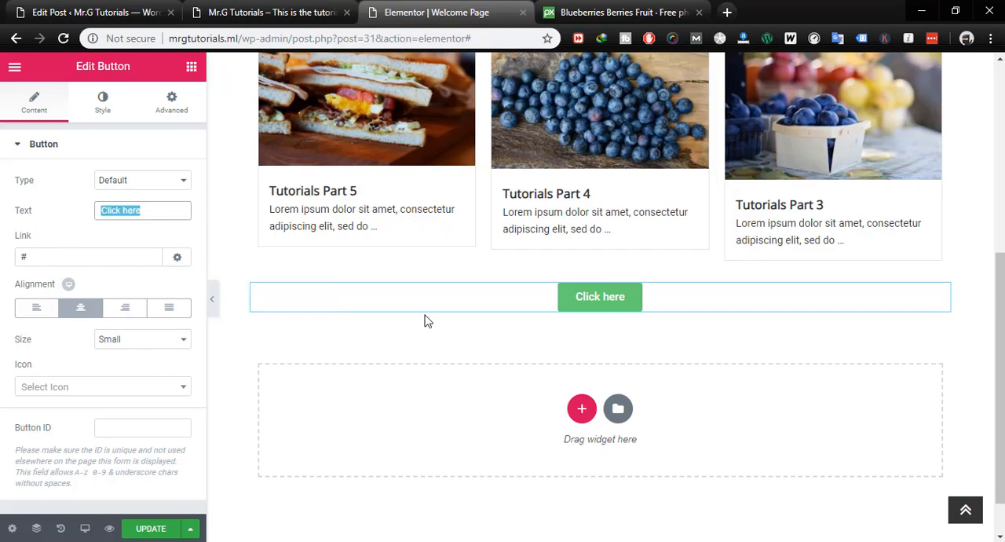
{"action": "scroll", "coordinate": [525, 384], "scroll_direction": "up", "scroll_amount": 4}
{"action": "scroll", "coordinate": [706, 298], "scroll_direction": "down", "scroll_amount": 3}
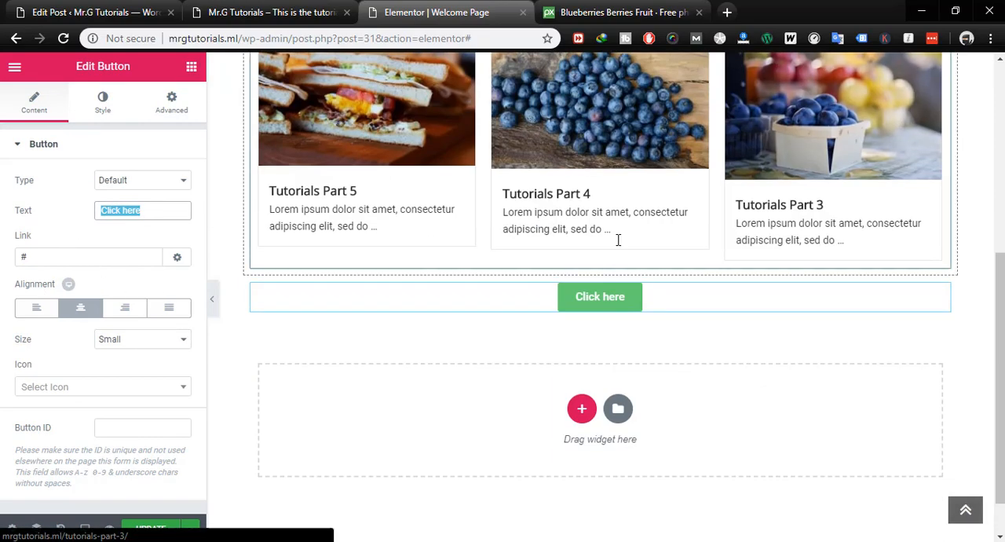
{"action": "scroll", "coordinate": [875, 274], "scroll_direction": "up", "scroll_amount": 3}
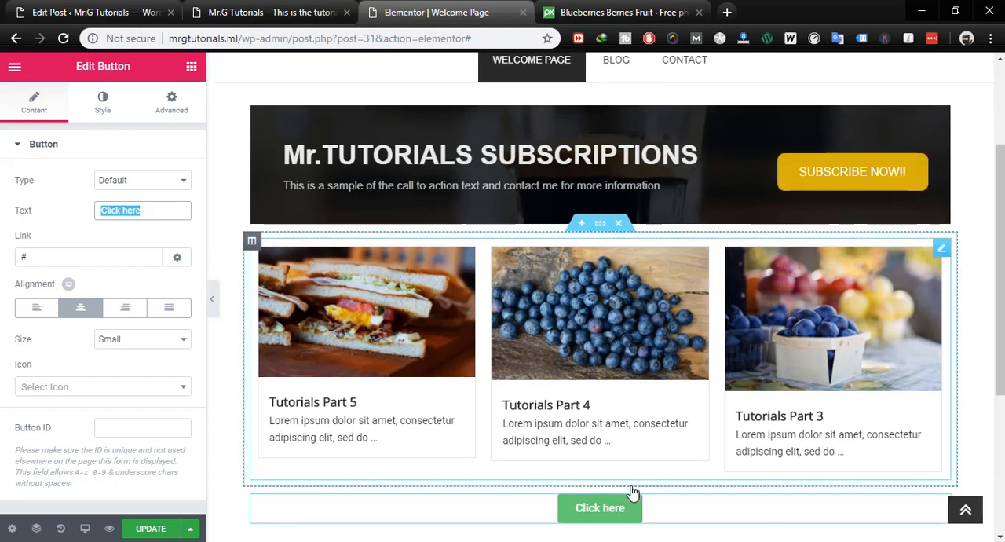
{"action": "scroll", "coordinate": [628, 455], "scroll_direction": "down", "scroll_amount": 2}
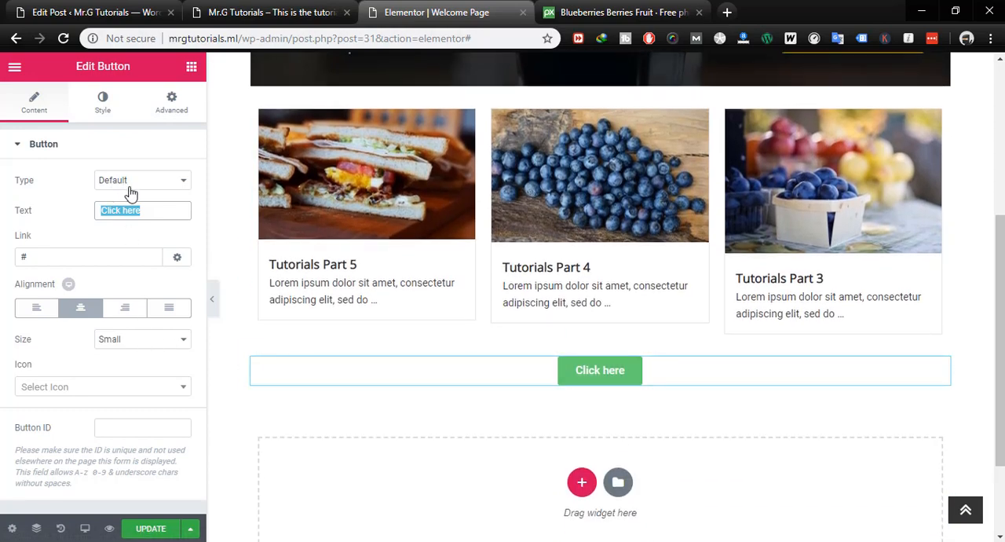
{"action": "type", "text": "V"}
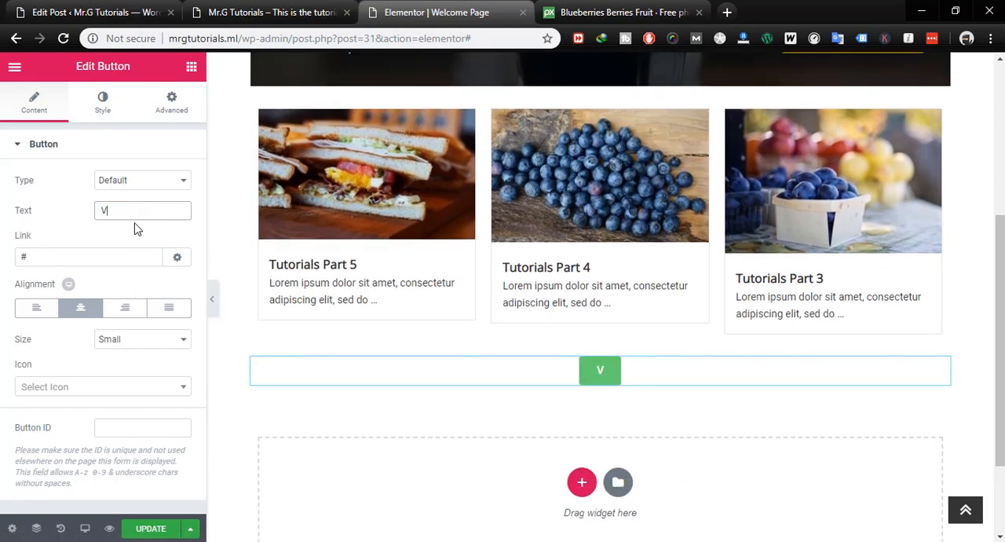
{"action": "type", "text": "IEW ALL"}
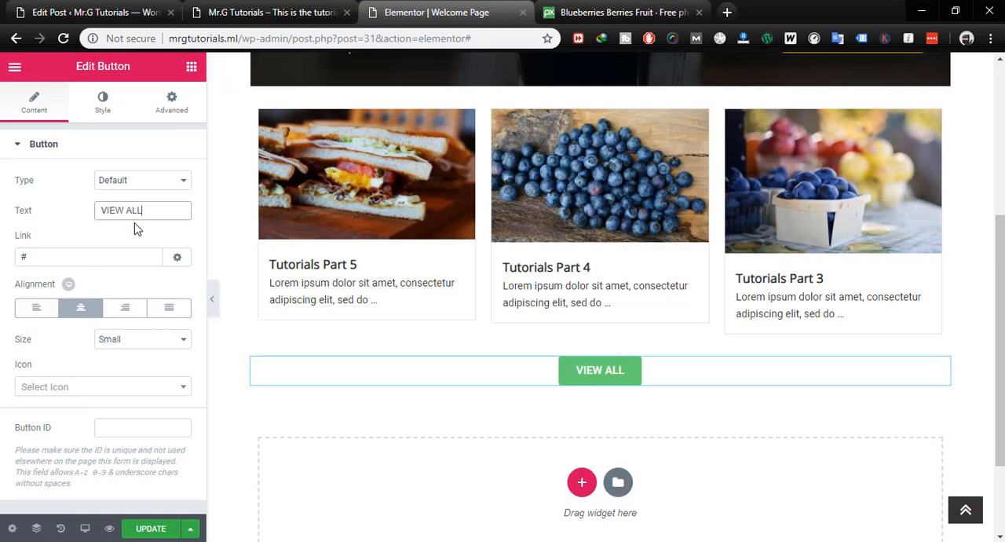
{"action": "type", "text": " BLOG POSTS"}
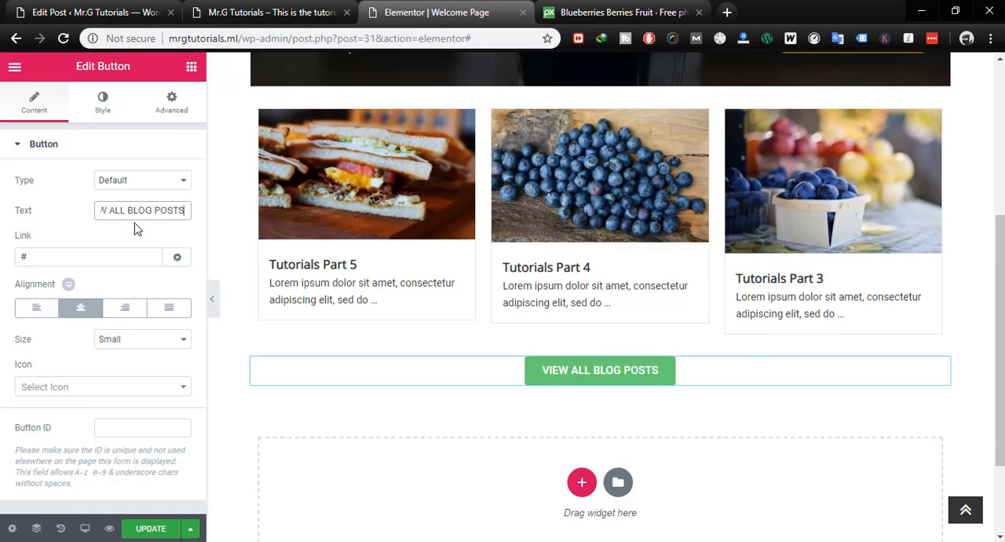
- Copy the address of the site's BLOG navigation link and set the button's link to its relative path, /blog/
{"action": "left_click", "coordinate": [142, 247]}
{"action": "left_click_drag", "start_coordinate": [47, 258], "coordinate": [2, 262]}
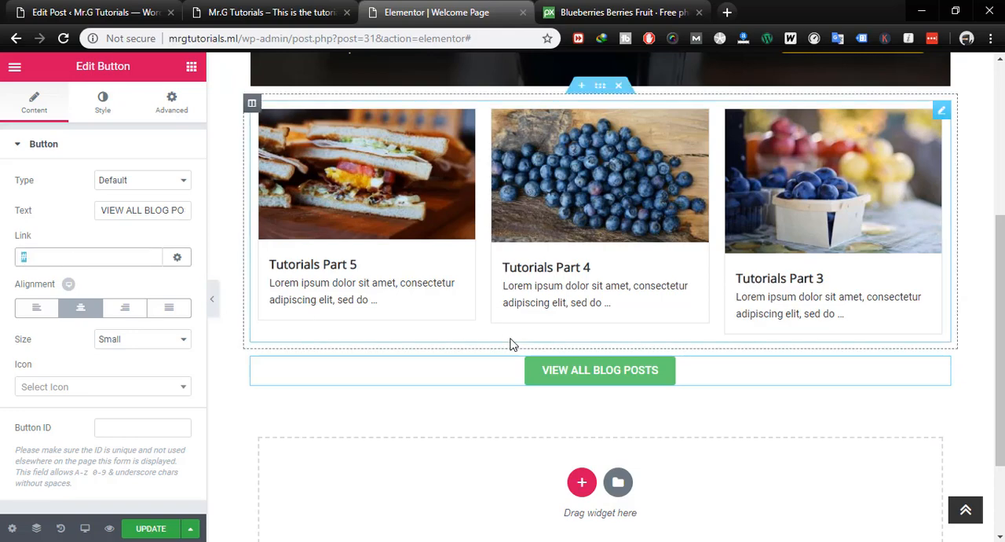
{"action": "scroll", "coordinate": [511, 343], "scroll_direction": "up", "scroll_amount": 4}
{"action": "right_click", "coordinate": [616, 220]}
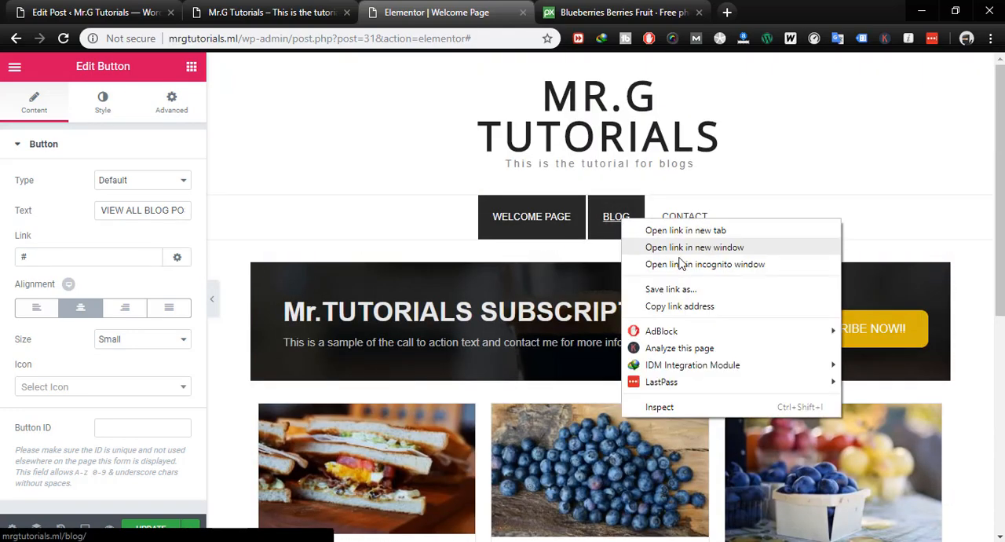
{"action": "left_click", "coordinate": [672, 308]}
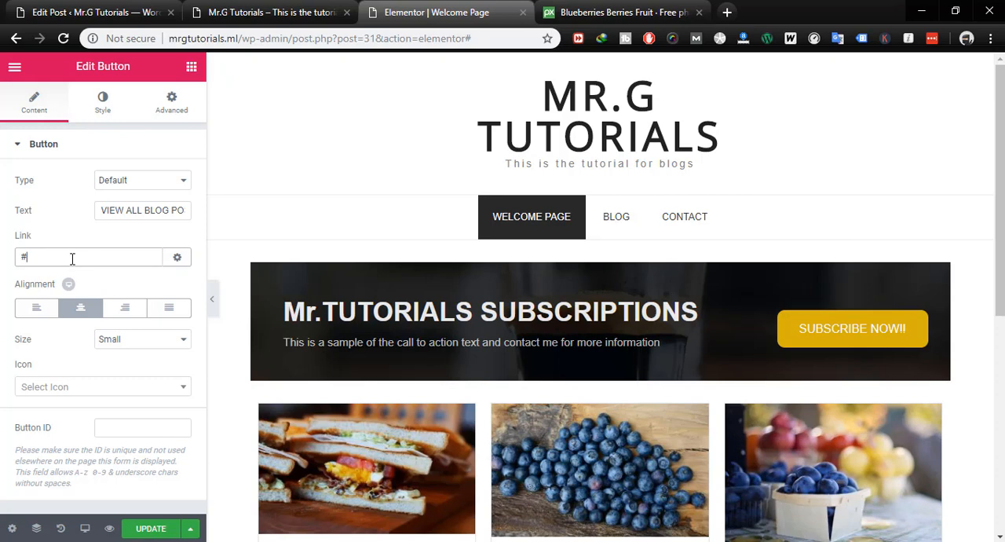
{"action": "key", "text": "ctrl+v"}
{"action": "left_click_drag", "start_coordinate": [102, 257], "coordinate": [8, 267]}
{"action": "key", "text": "BackSpace"}
{"action": "left_click", "coordinate": [79, 307]}
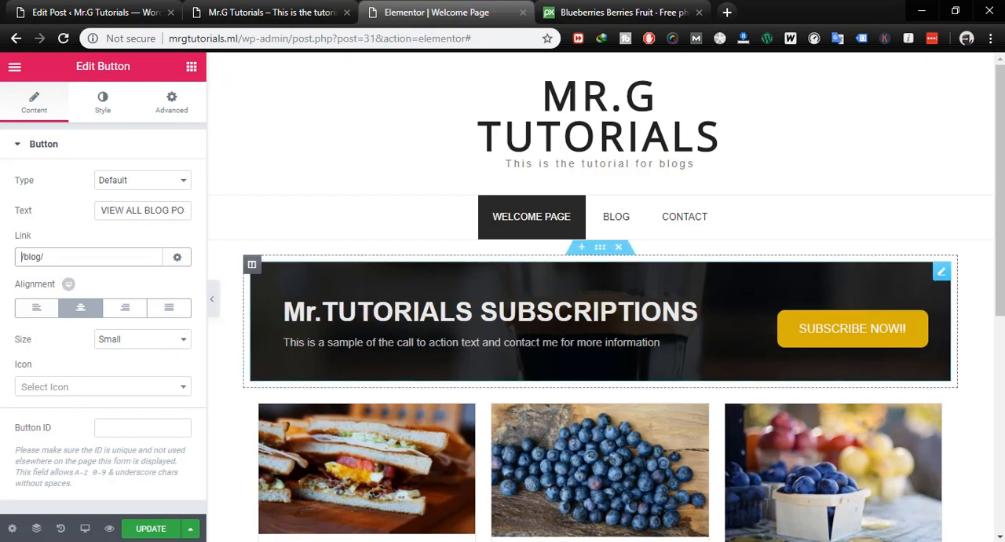
- Set the button's normal background colour to yellow, #e5d60b
{"action": "scroll", "coordinate": [534, 347], "scroll_direction": "down", "scroll_amount": 5}
{"action": "scroll", "coordinate": [807, 180], "scroll_direction": "up", "scroll_amount": 3}
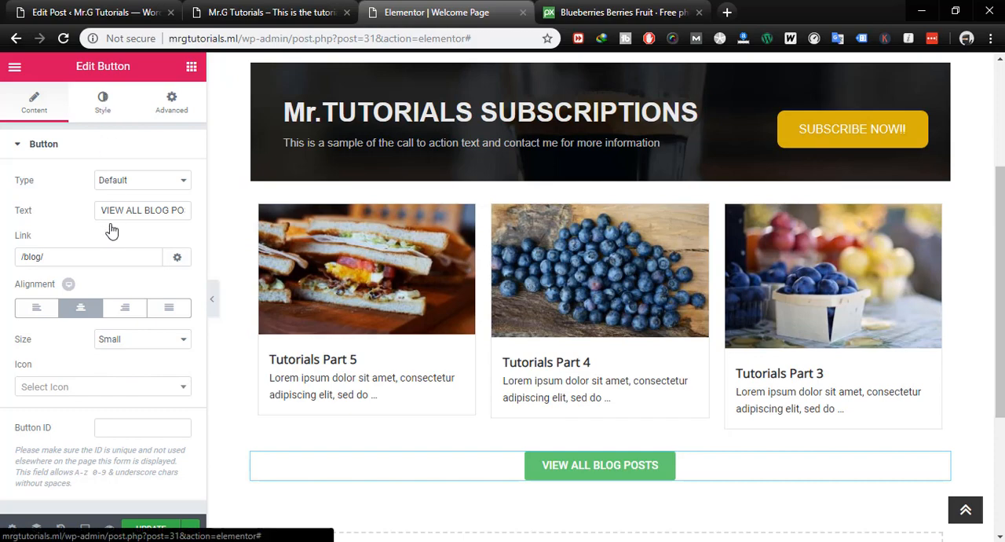
{"action": "left_click", "coordinate": [106, 103]}
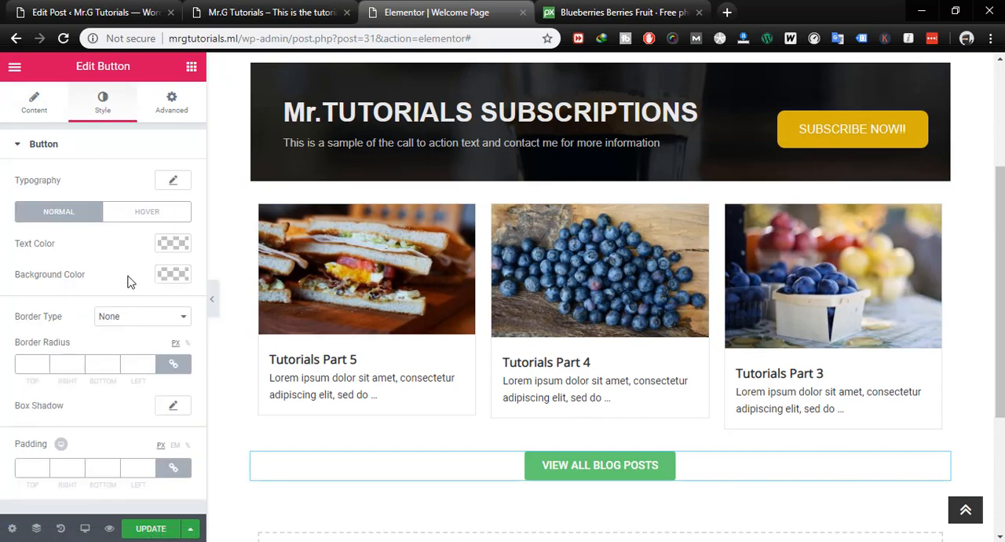
{"action": "left_click", "coordinate": [171, 275]}
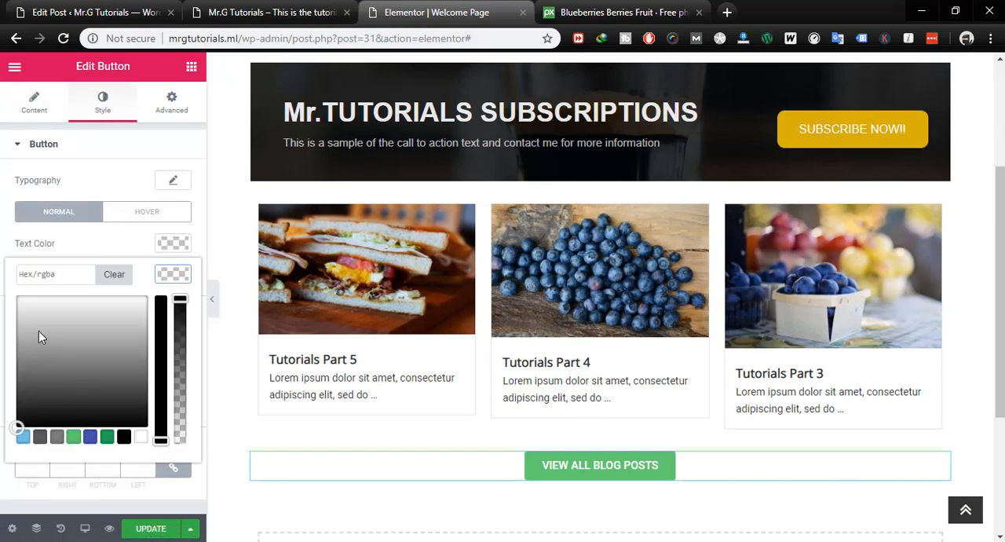
{"action": "left_click", "coordinate": [112, 343]}
{"action": "left_click", "coordinate": [160, 312]}
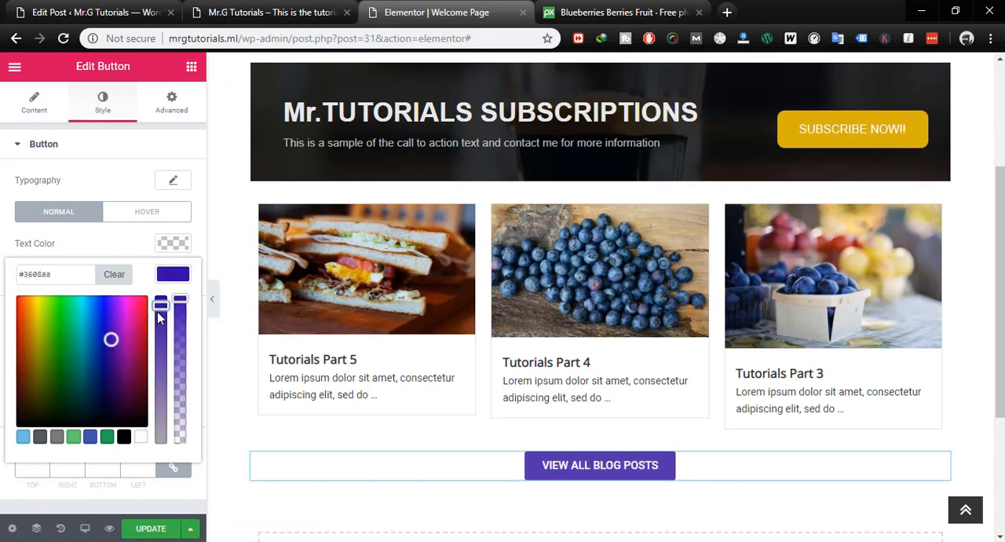
{"action": "left_click", "coordinate": [38, 308]}
{"action": "left_click", "coordinate": [37, 309]}
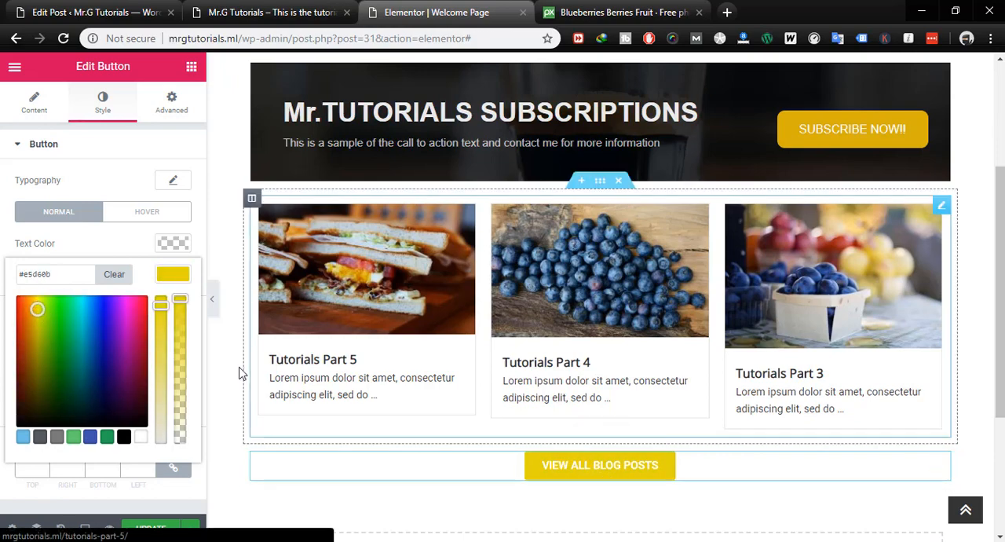
{"action": "scroll", "coordinate": [616, 405], "scroll_direction": "down", "scroll_amount": 3}
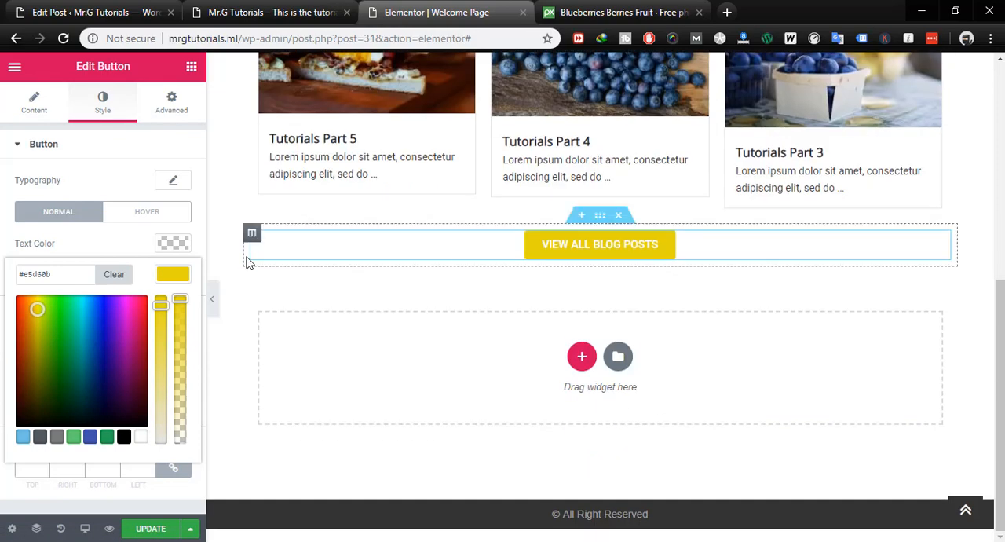
{"action": "left_click", "coordinate": [114, 245]}
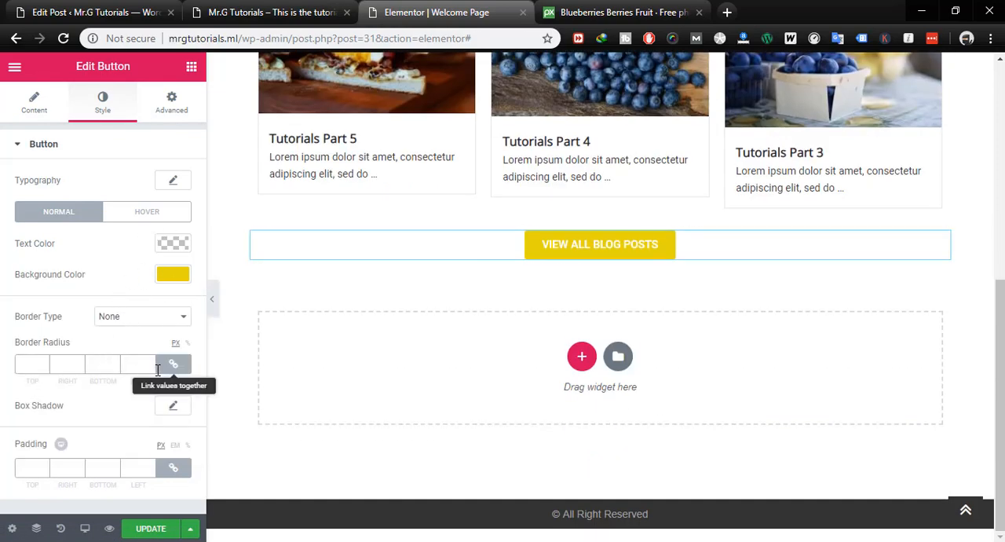
- Set the button's hover background colour to a bright blue
{"action": "left_click", "coordinate": [146, 214]}
{"action": "left_click", "coordinate": [171, 275]}
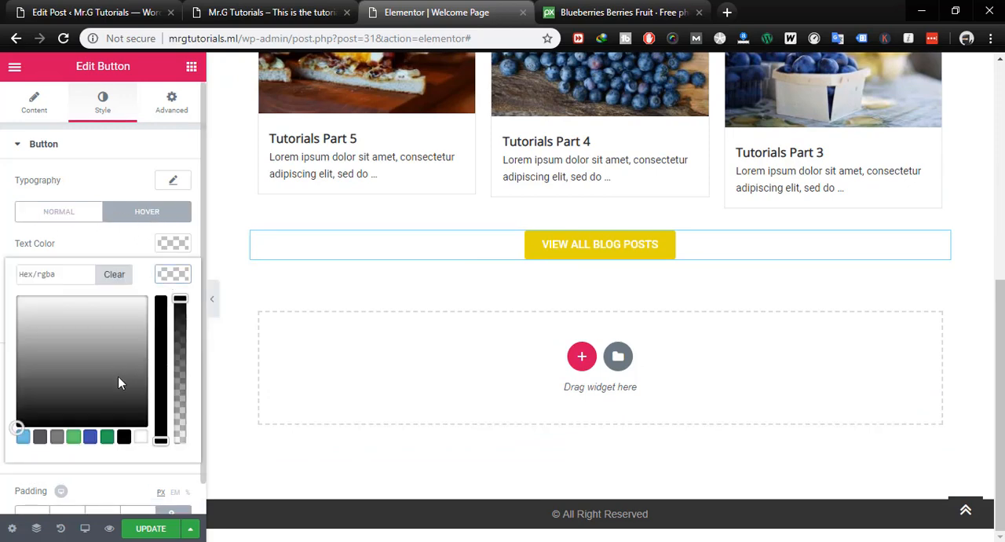
{"action": "left_click", "coordinate": [91, 437]}
{"action": "left_click_drag", "start_coordinate": [160, 324], "coordinate": [155, 308]}
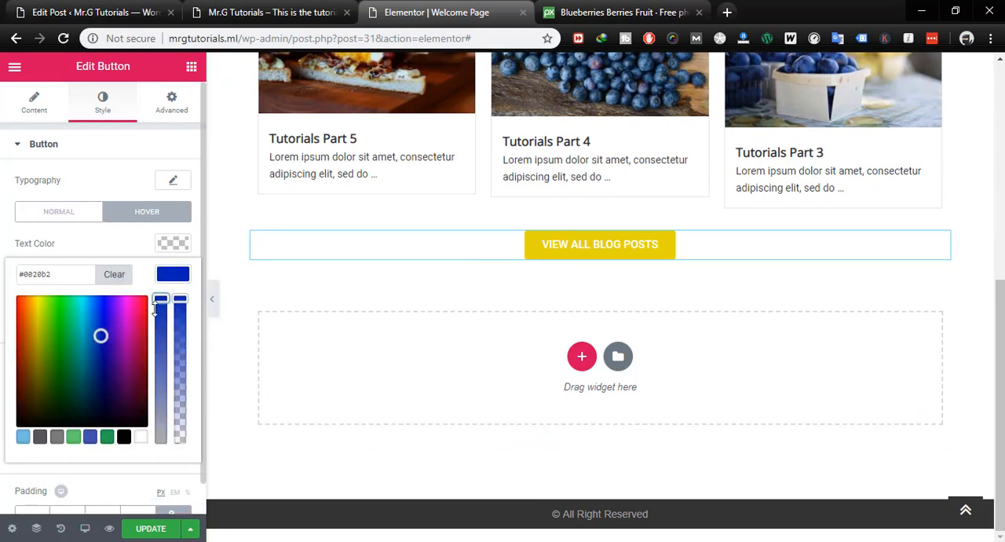
{"action": "left_click", "coordinate": [103, 313]}
{"action": "left_click", "coordinate": [123, 236]}
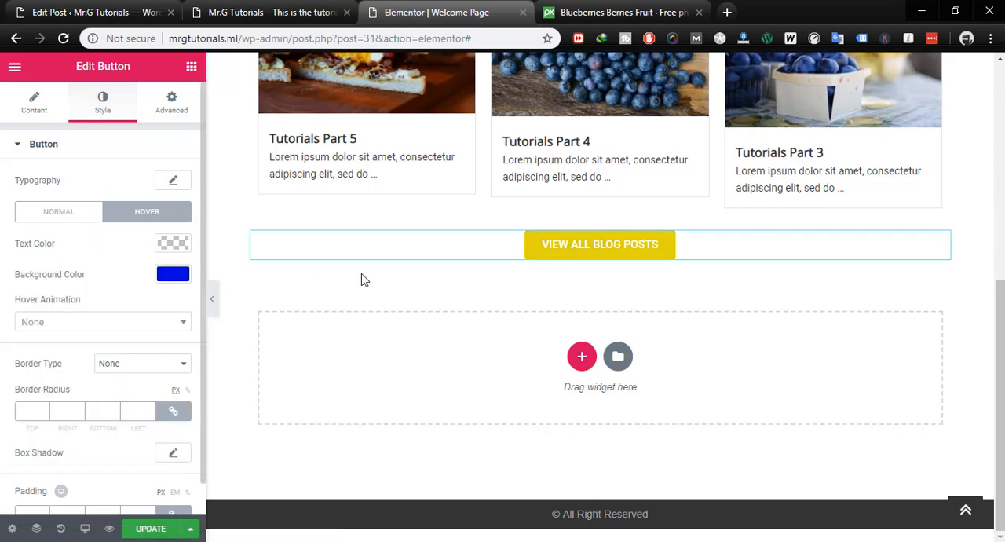
- Adjust the button's normal background colour to the more golden yellow #e8ca0b
{"action": "left_click", "coordinate": [53, 216]}
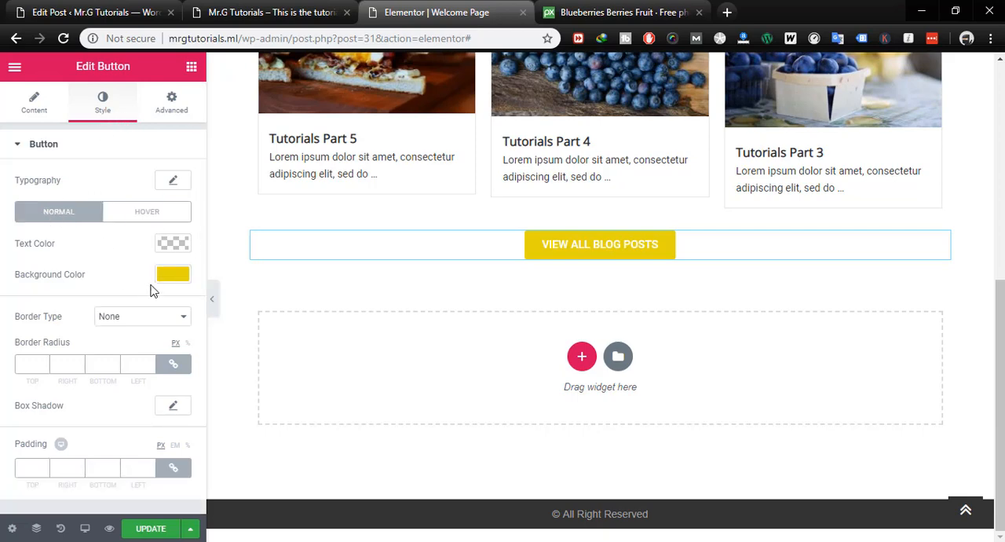
{"action": "left_click", "coordinate": [176, 276]}
{"action": "mouse_move", "coordinate": [37, 308]}
{"action": "left_mouse_down"}
{"action": "mouse_move", "coordinate": [35, 329]}
{"action": "mouse_move", "coordinate": [34, 308]}
{"action": "left_mouse_up"}
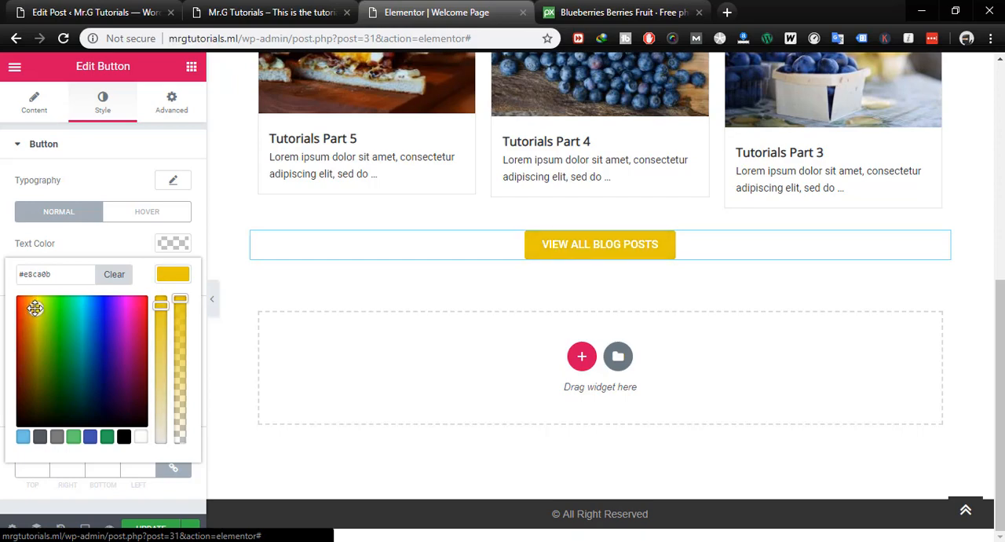
{"action": "left_click", "coordinate": [102, 240]}
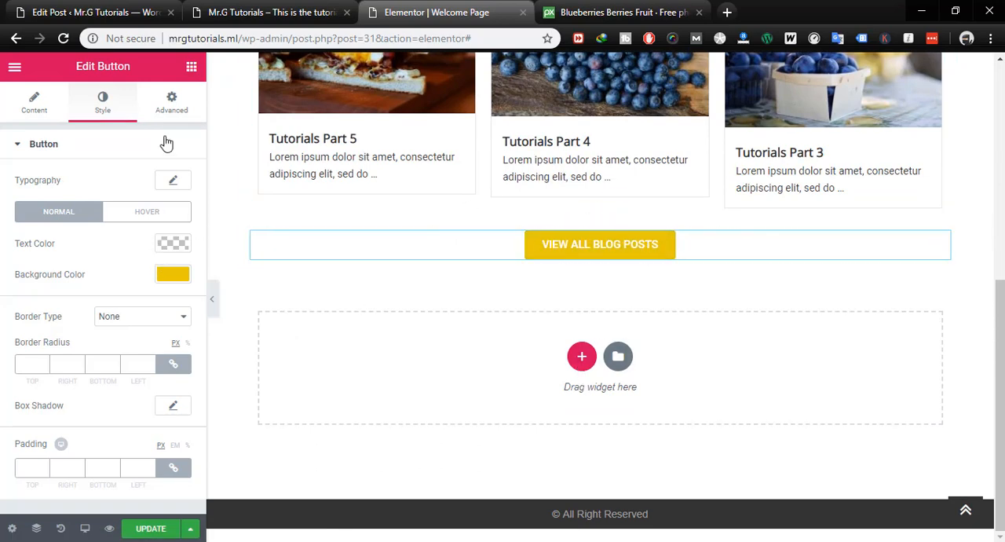
- Set the button's top margin to -11 px, leaving the other margins at 0
{"action": "left_click", "coordinate": [171, 106]}
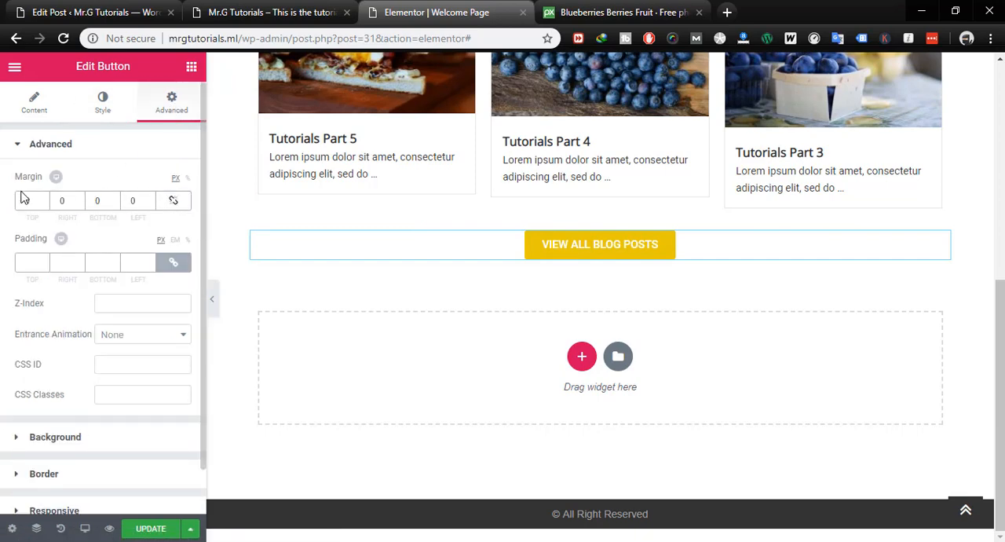
{"action": "left_click", "coordinate": [44, 204]}
{"action": "left_click", "coordinate": [44, 204]}
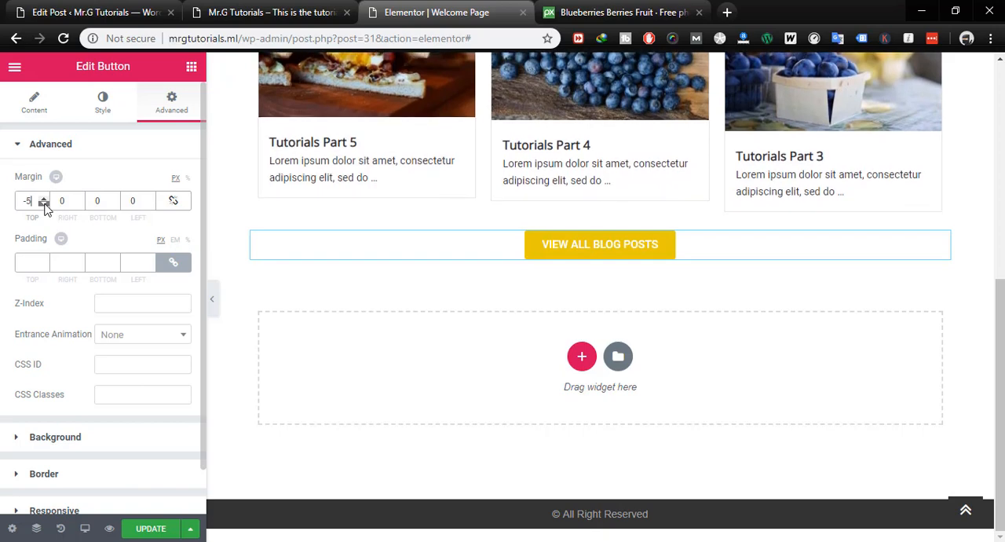
{"action": "left_click", "coordinate": [44, 204]}
{"action": "left_click", "coordinate": [44, 204]}
{"action": "left_click", "coordinate": [44, 205]}
{"action": "left_click", "coordinate": [44, 204]}
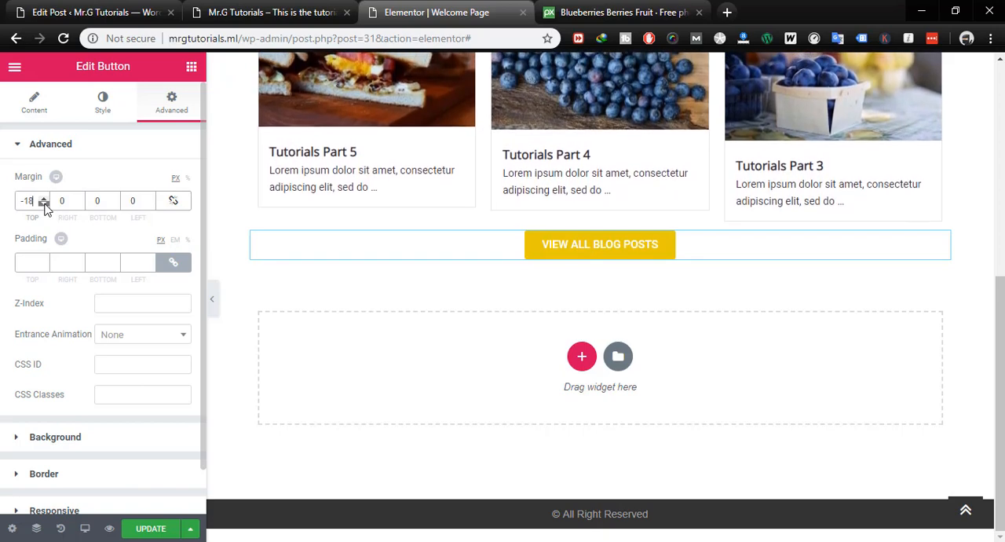
{"action": "left_click", "coordinate": [44, 204]}
{"action": "left_click", "coordinate": [45, 198]}
{"action": "left_click", "coordinate": [45, 198]}
{"action": "left_click", "coordinate": [45, 198]}
{"action": "left_click", "coordinate": [45, 198]}
{"action": "left_click", "coordinate": [44, 204]}
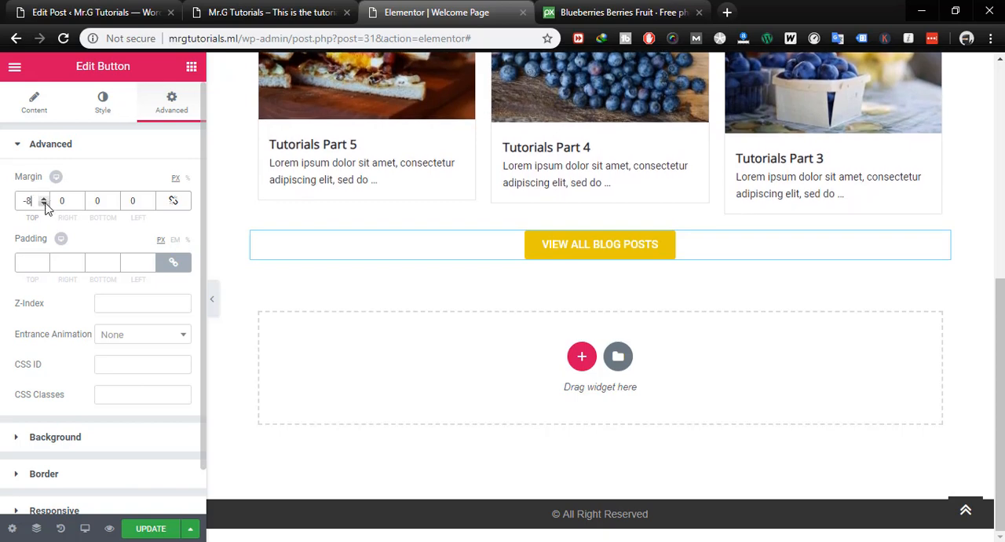
{"action": "left_click", "coordinate": [44, 204]}
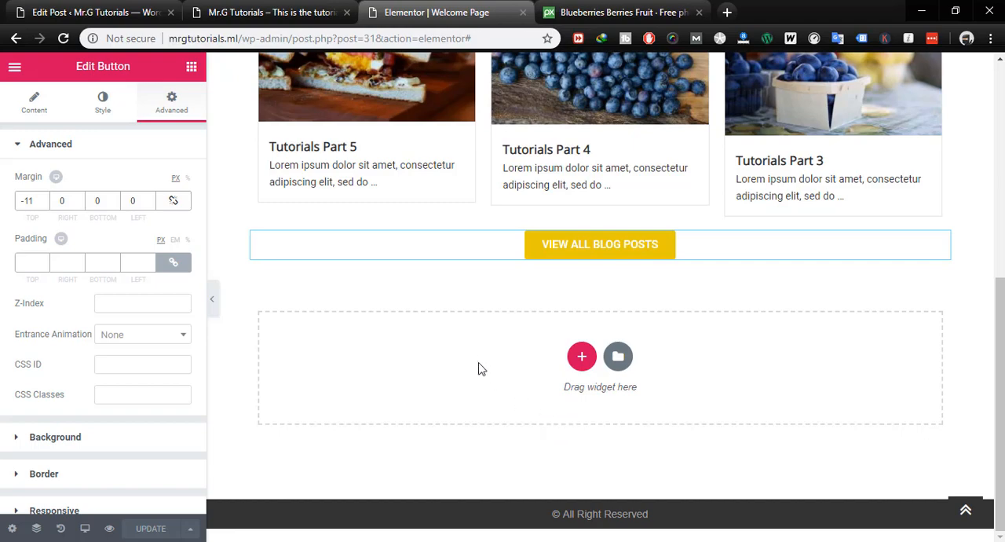
- Add a single-column section below the blog posts button and place a centred Heading widget in it
{"action": "scroll", "coordinate": [475, 365], "scroll_direction": "up", "scroll_amount": 6}
{"action": "scroll", "coordinate": [474, 366], "scroll_direction": "down", "scroll_amount": 6}
{"action": "left_click", "coordinate": [581, 357]}
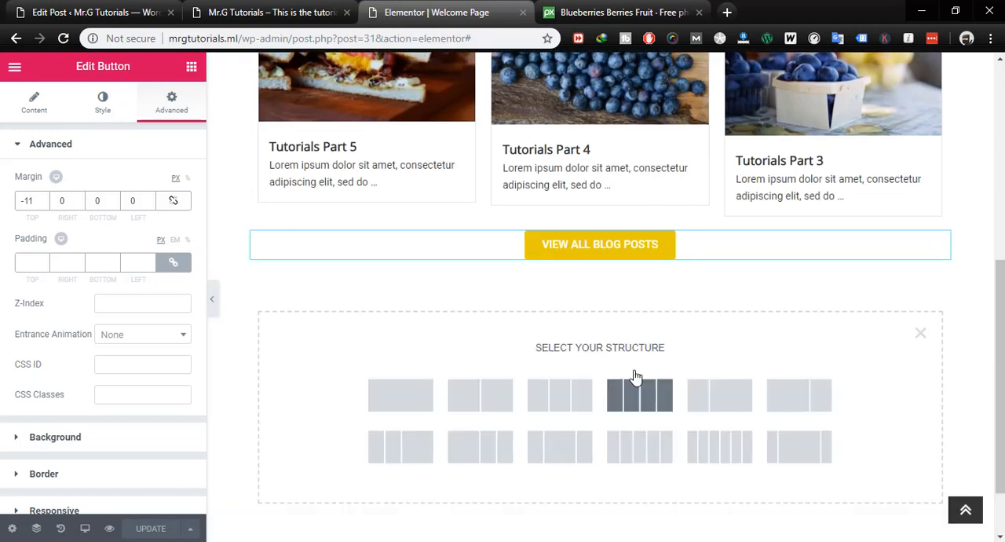
{"action": "left_click", "coordinate": [402, 395]}
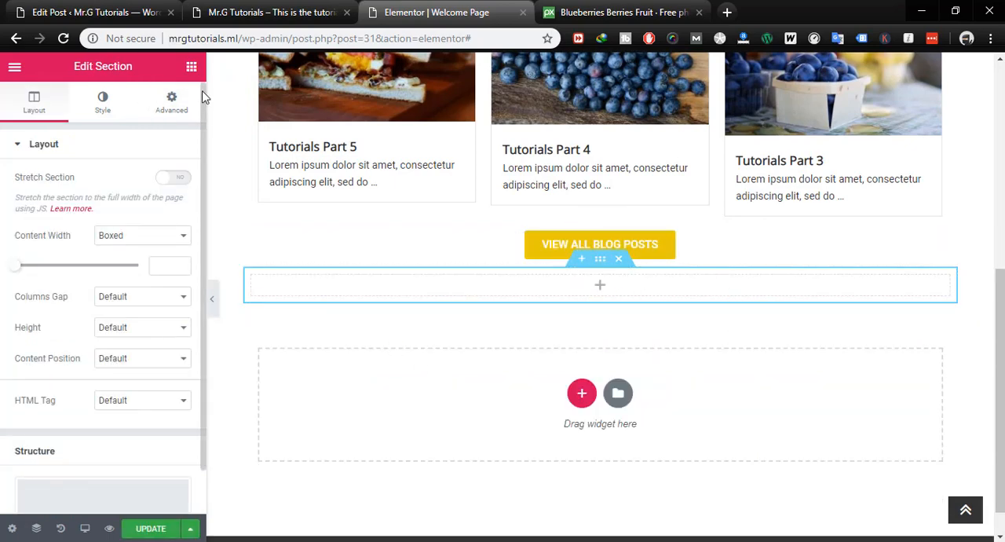
{"action": "left_click", "coordinate": [194, 67]}
{"action": "left_click_drag", "start_coordinate": [152, 205], "coordinate": [612, 282]}
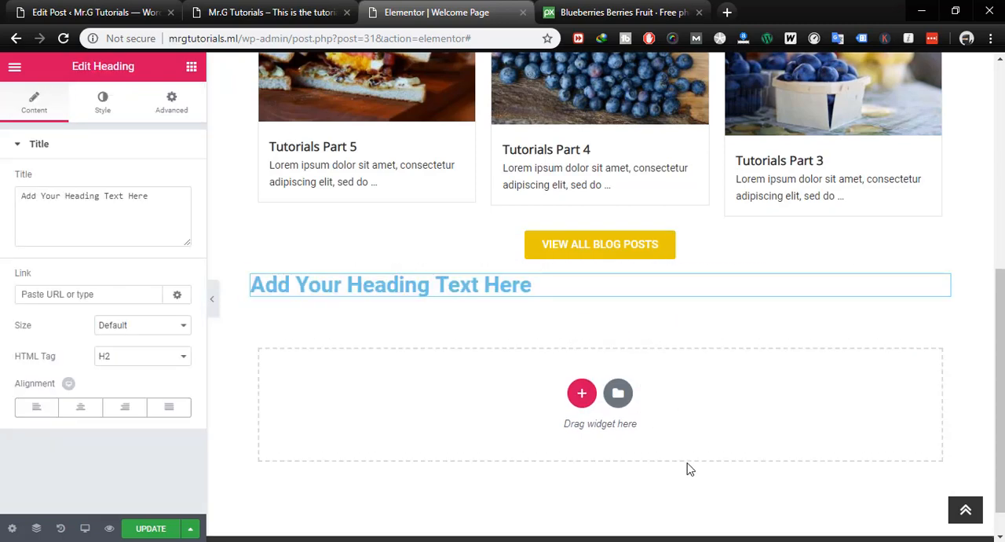
{"action": "left_click", "coordinate": [80, 406]}
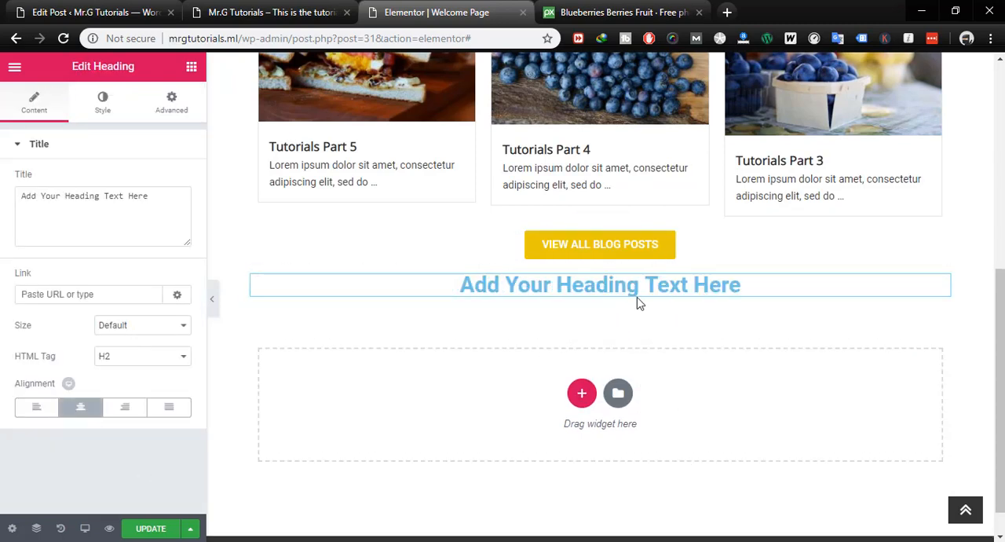
{"action": "scroll", "coordinate": [690, 283], "scroll_direction": "up", "scroll_amount": 3}
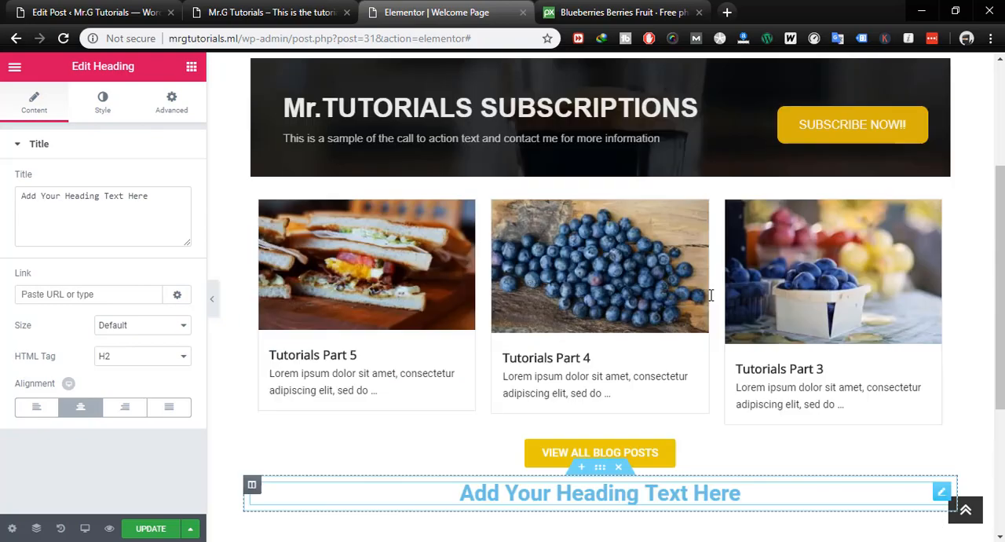
- Inspect the site title in the browser's developer tools and copy its font-family value
{"action": "scroll", "coordinate": [712, 302], "scroll_direction": "down", "scroll_amount": 3}
{"action": "scroll", "coordinate": [680, 314], "scroll_direction": "up", "scroll_amount": 3}
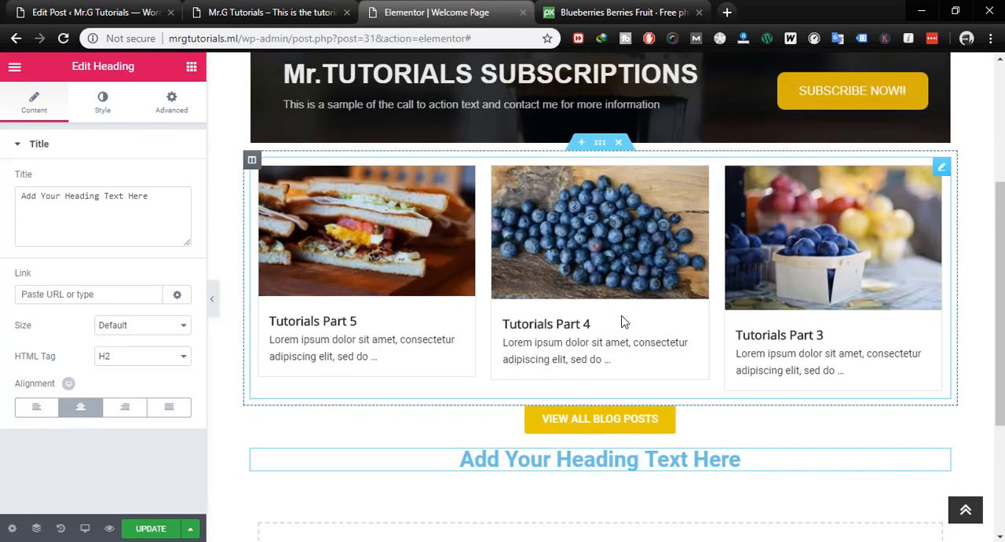
{"action": "scroll", "coordinate": [620, 321], "scroll_direction": "down", "scroll_amount": 3}
{"action": "scroll", "coordinate": [332, 244], "scroll_direction": "up", "scroll_amount": 10}
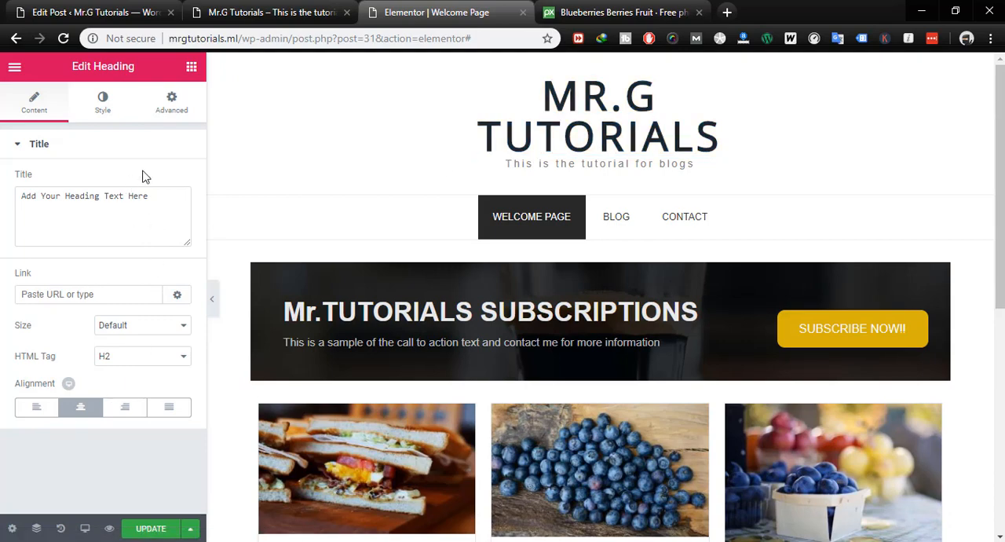
{"action": "left_click", "coordinate": [103, 102]}
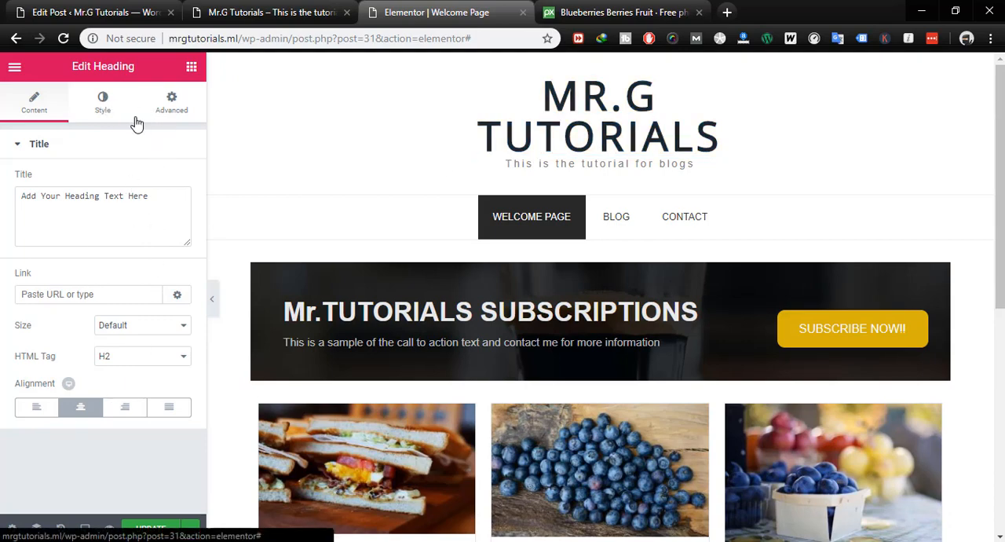
{"action": "right_click", "coordinate": [595, 144]}
{"action": "left_click", "coordinate": [634, 348]}
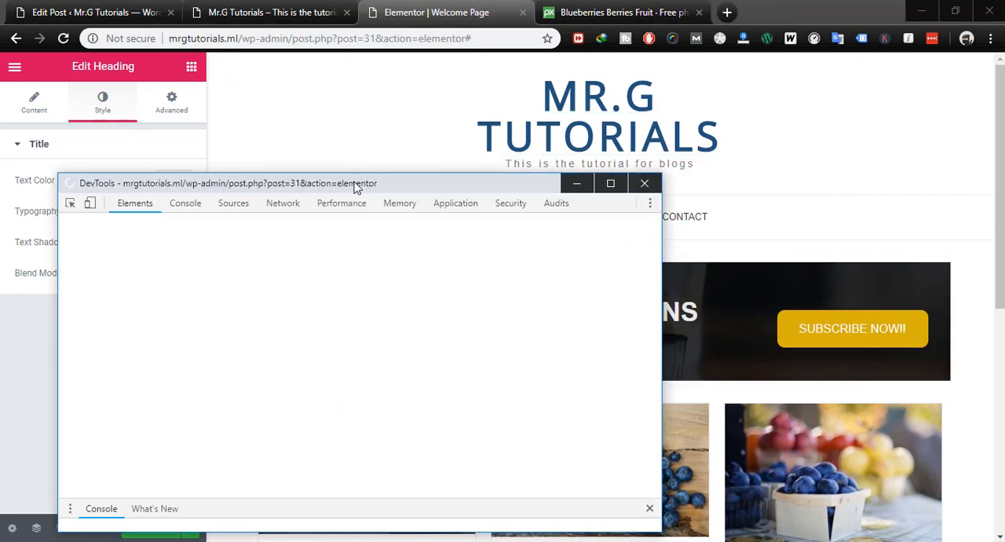
{"action": "left_click_drag", "start_coordinate": [358, 192], "coordinate": [529, 168]}
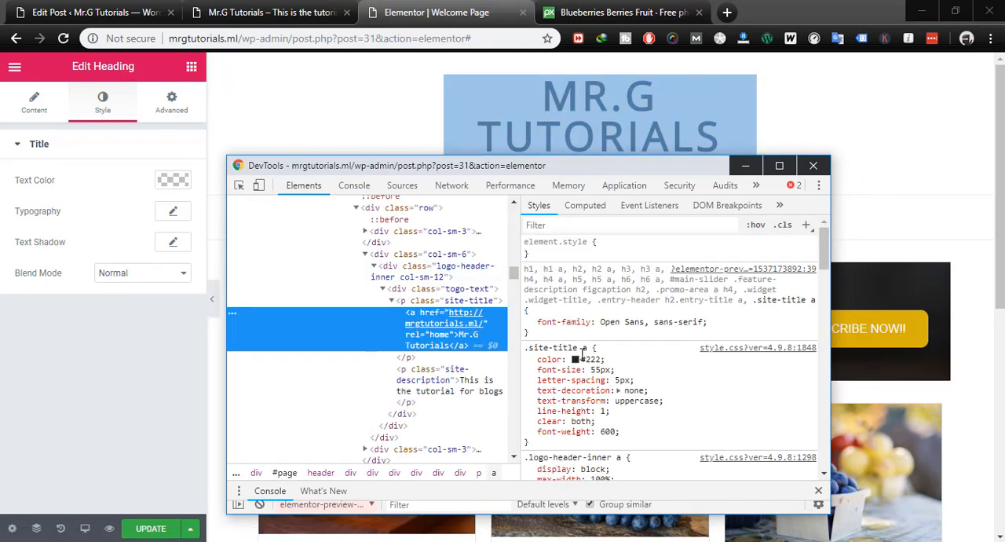
{"action": "left_click", "coordinate": [624, 323]}
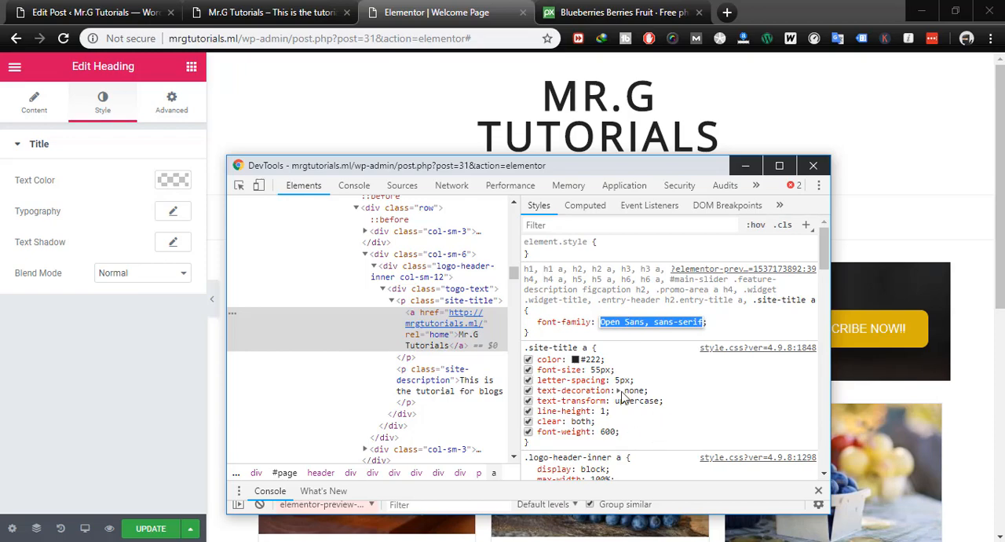
{"action": "left_click", "coordinate": [813, 165]}
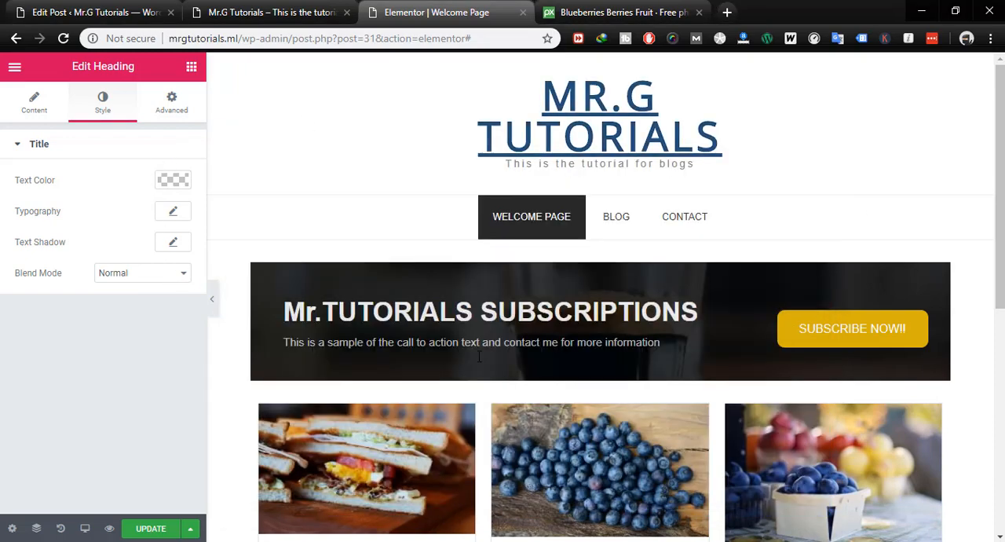
- Set the font family of the new heading below the blog posts button to Open Sans
{"action": "scroll", "coordinate": [510, 369], "scroll_direction": "down", "scroll_amount": 6}
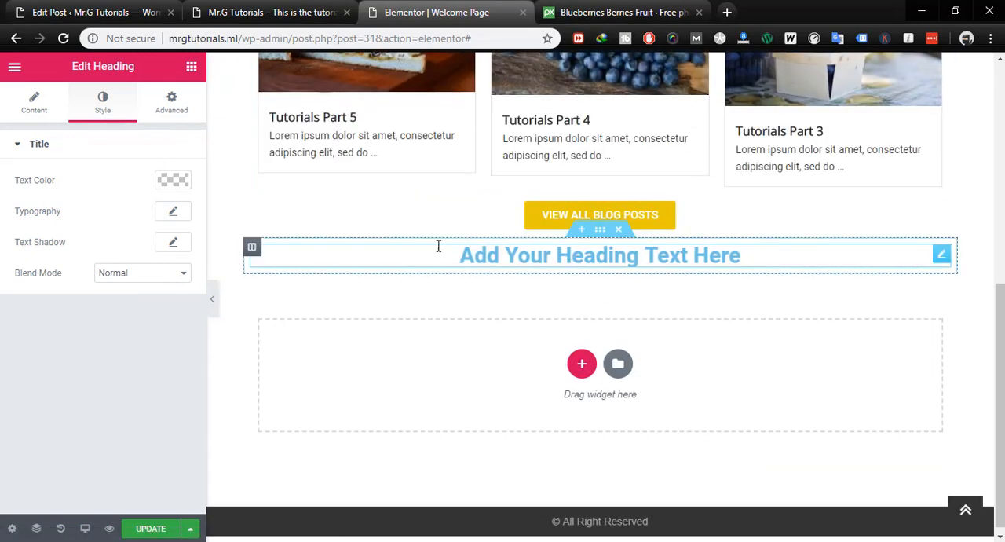
{"action": "left_click", "coordinate": [172, 214]}
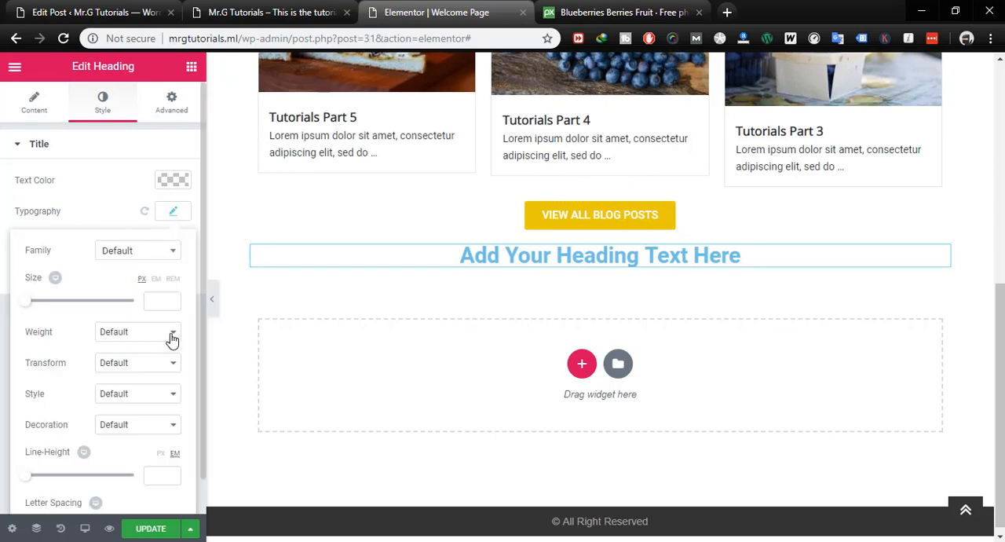
{"action": "left_click", "coordinate": [134, 250]}
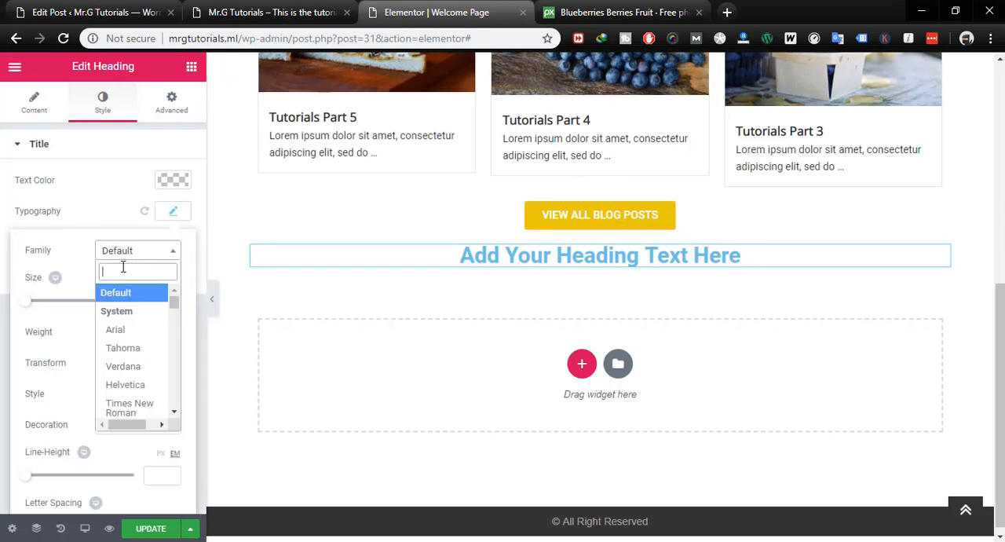
{"action": "key", "text": "ctrl+v"}
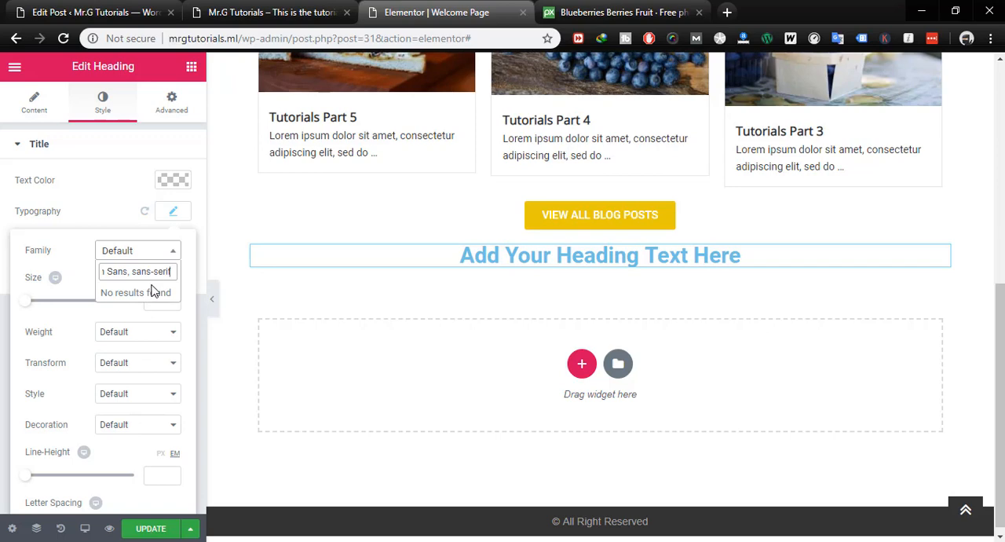
{"action": "key", "text": "BackSpace"}
{"action": "key", "text": "BackSpace"}
{"action": "key", "text": "BackSpace"}
{"action": "key", "text": "BackSpace"}
{"action": "key", "text": "BackSpace"}
{"action": "key", "text": "BackSpace"}
{"action": "key", "text": "BackSpace"}
{"action": "key", "text": "BackSpace"}
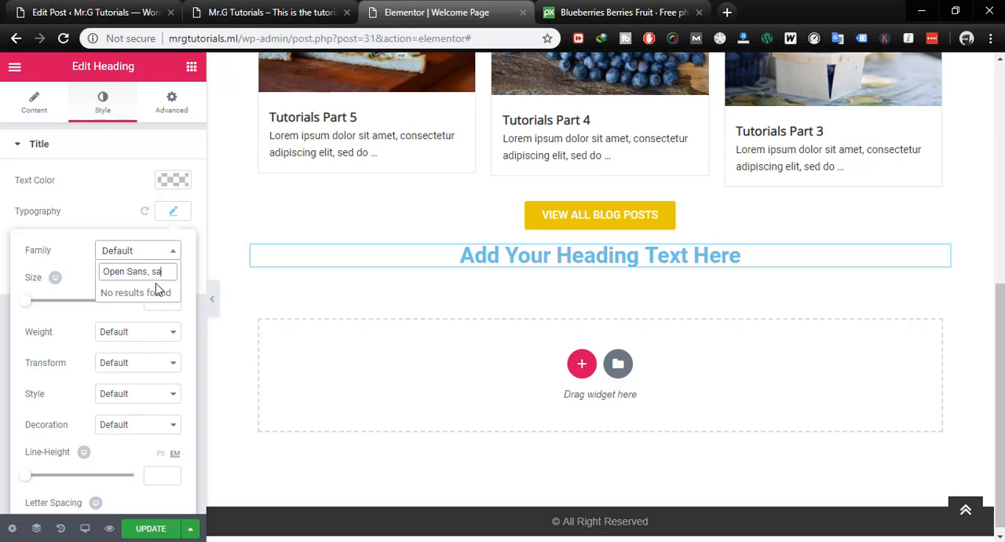
{"action": "key", "text": "BackSpace"}
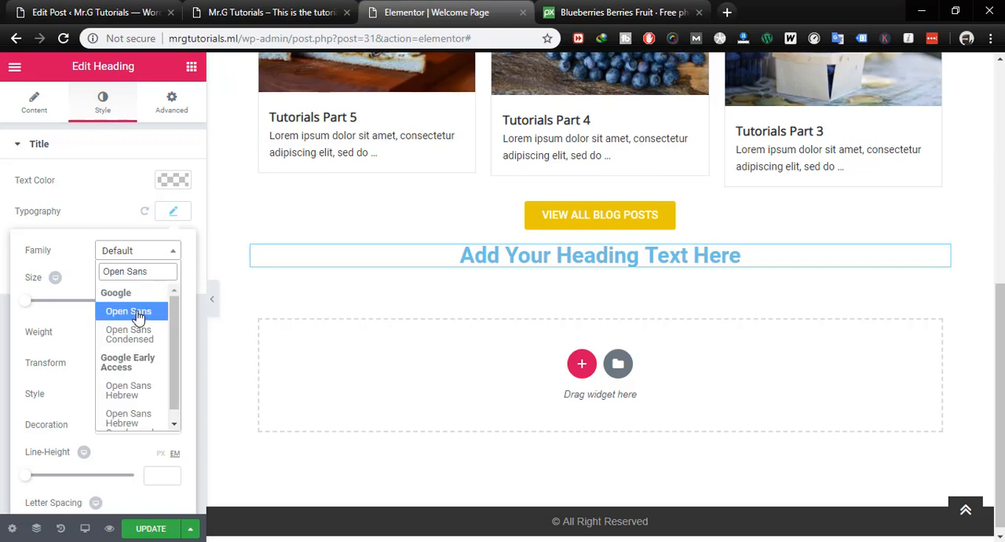
{"action": "left_click", "coordinate": [139, 314]}
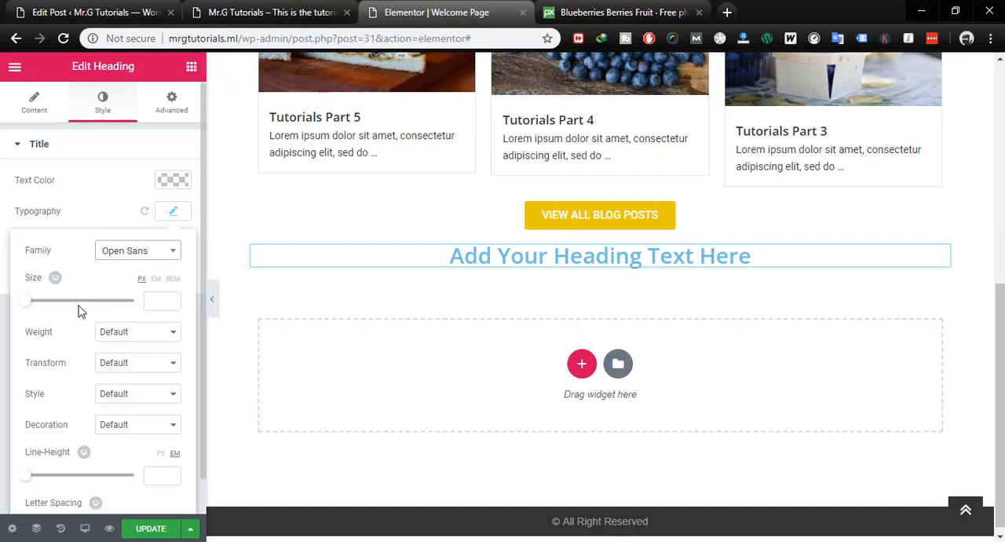
{"action": "left_click", "coordinate": [173, 211]}
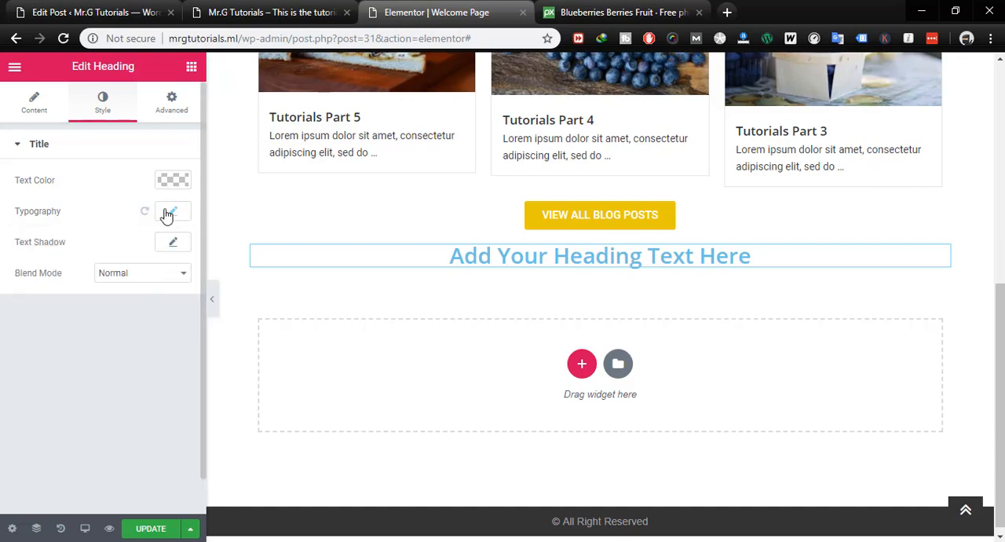
- Set the heading's text colour to black, #000000
{"action": "left_click", "coordinate": [172, 180]}
{"action": "scroll", "coordinate": [216, 304], "scroll_direction": "up", "scroll_amount": 10}
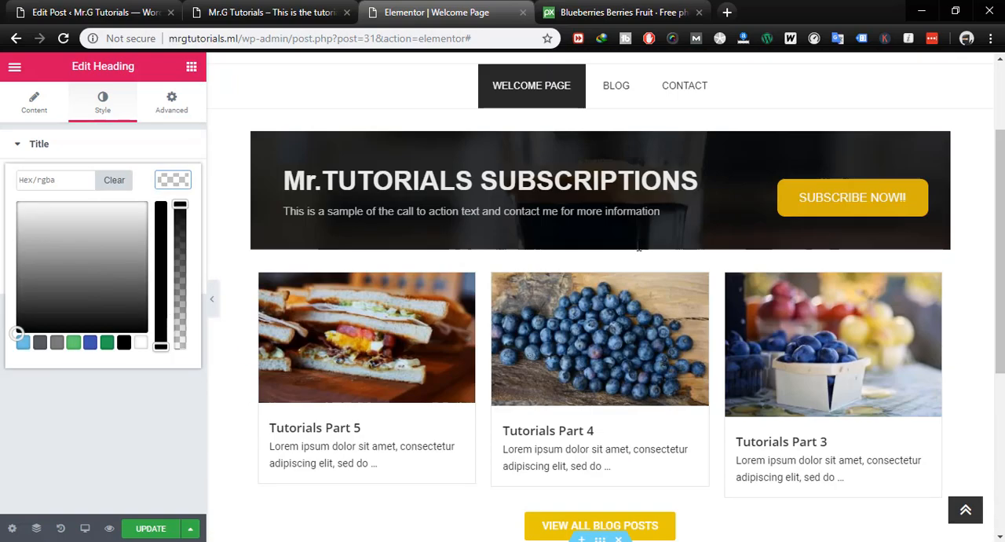
{"action": "left_click", "coordinate": [124, 343]}
{"action": "scroll", "coordinate": [359, 376], "scroll_direction": "down", "scroll_amount": 6}
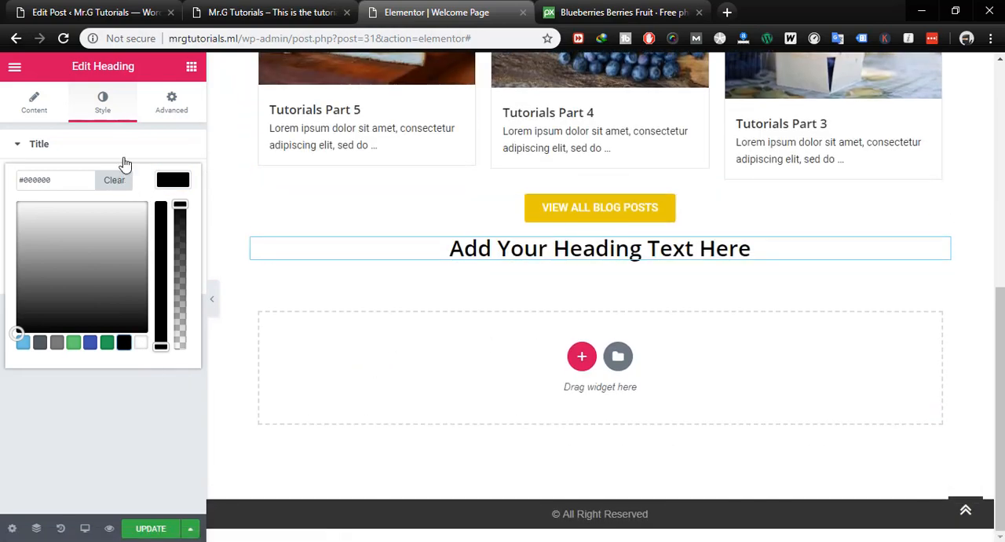
- Try About Me, About Us and The Name of your as the heading's title text
{"action": "left_click", "coordinate": [33, 102]}
{"action": "left_click_drag", "start_coordinate": [82, 211], "coordinate": [2, 207]}
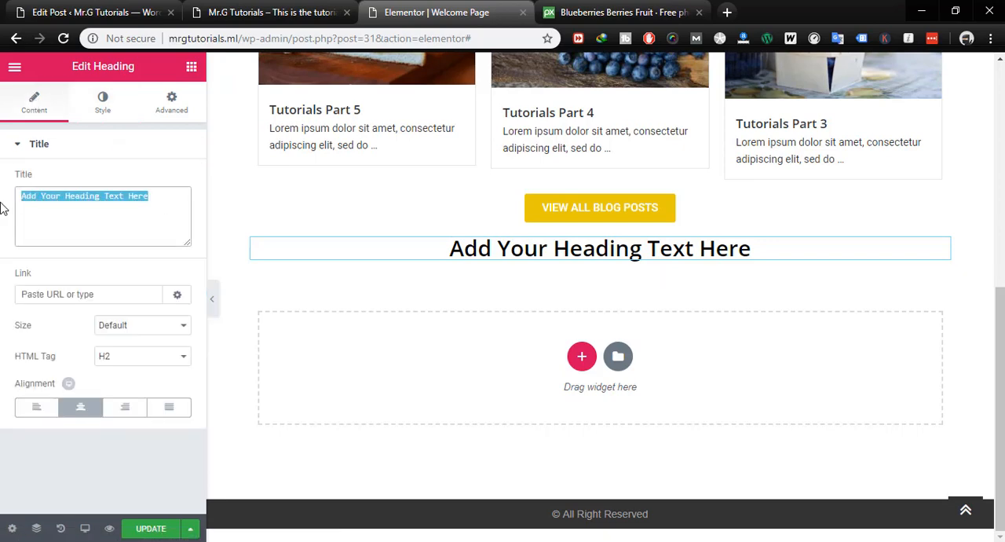
{"action": "type", "text": "About"}
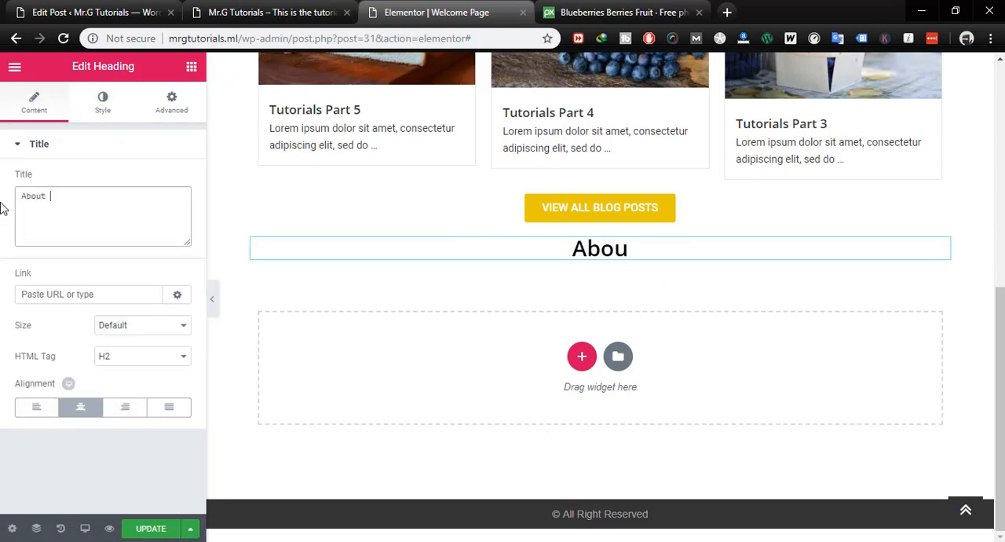
{"action": "type", "text": " Me"}
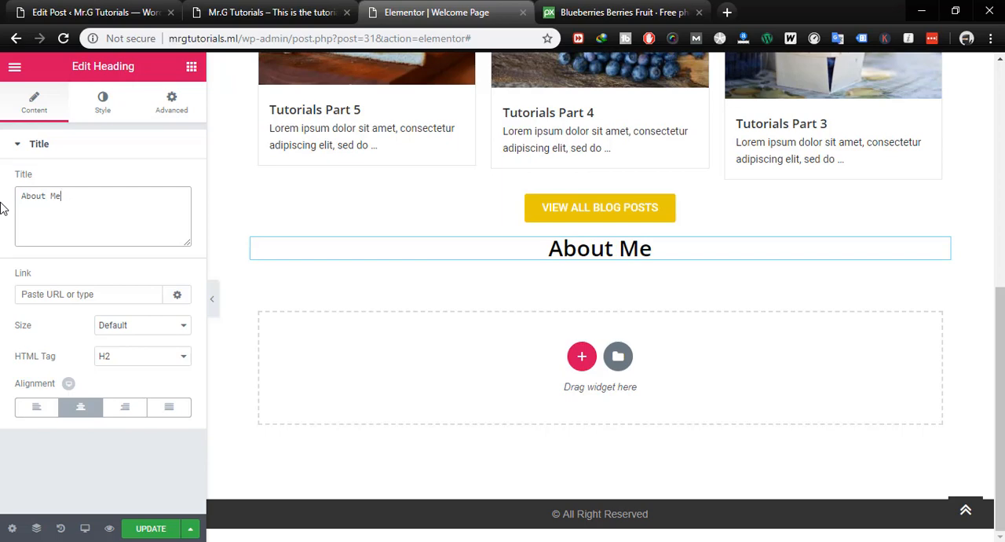
{"action": "key", "text": "BackSpace"}
{"action": "key", "text": "BackSpace"}
{"action": "type", "text": "U"}
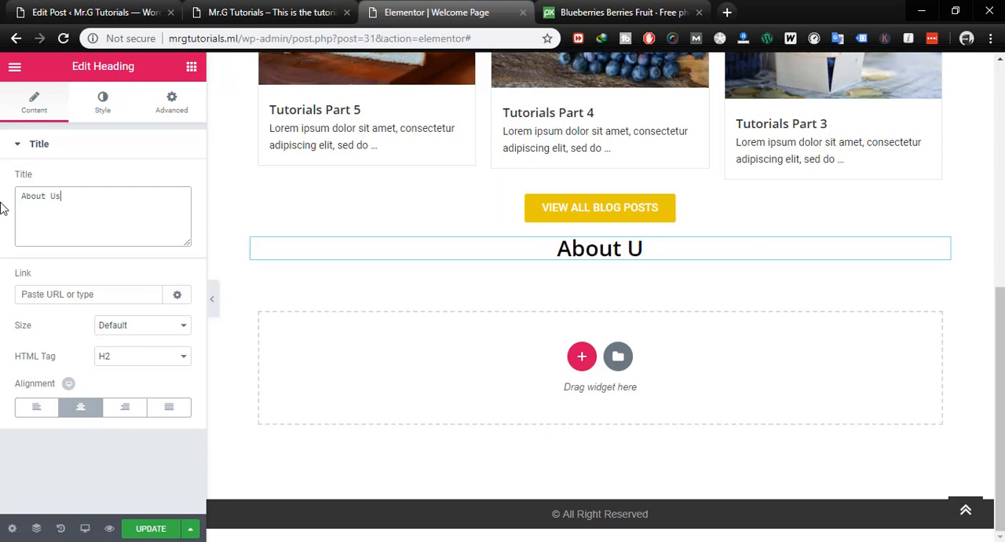
{"action": "type", "text": "s"}
{"action": "key", "text": "BackSpace"}
{"action": "key", "text": "BackSpace"}
{"action": "key", "text": "BackSpace"}
{"action": "key", "text": "BackSpace"}
{"action": "key", "text": "BackSpace"}
{"action": "key", "text": "BackSpace"}
{"action": "key", "text": "BackSpace"}
{"action": "key", "text": "BackSpace"}
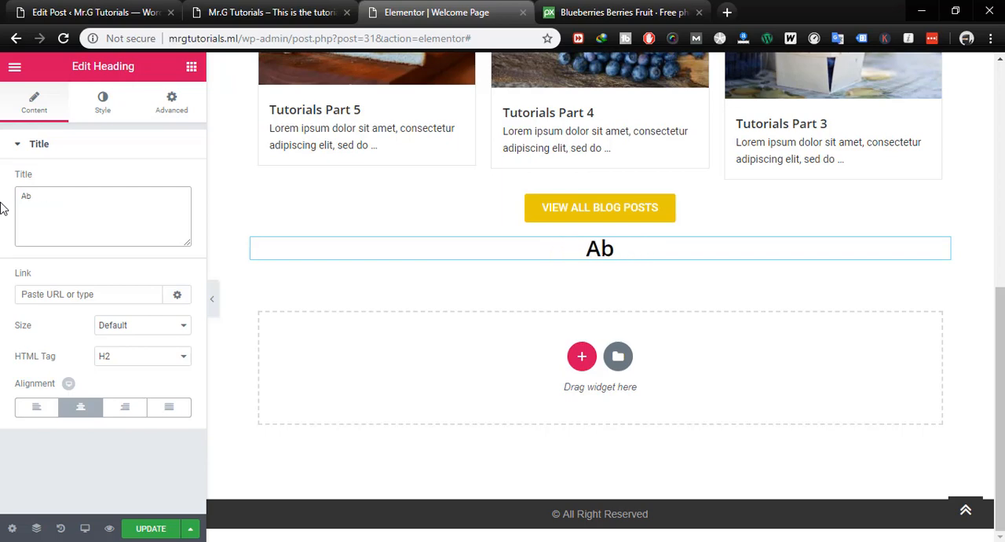
{"action": "type", "text": "TH"}
{"action": "key", "text": "BackSpace"}
{"action": "type", "text": "he Name of yo"}
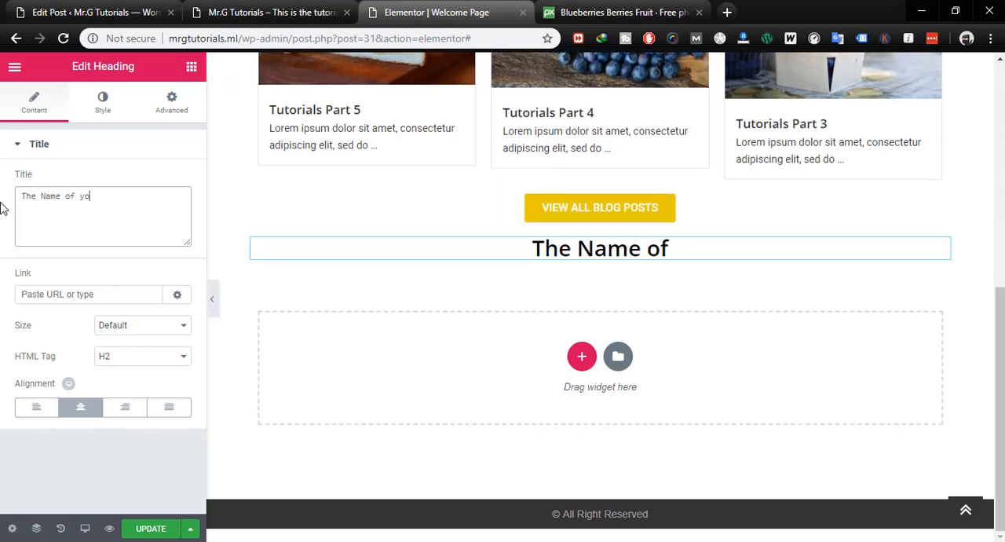
{"action": "type", "text": "u"}
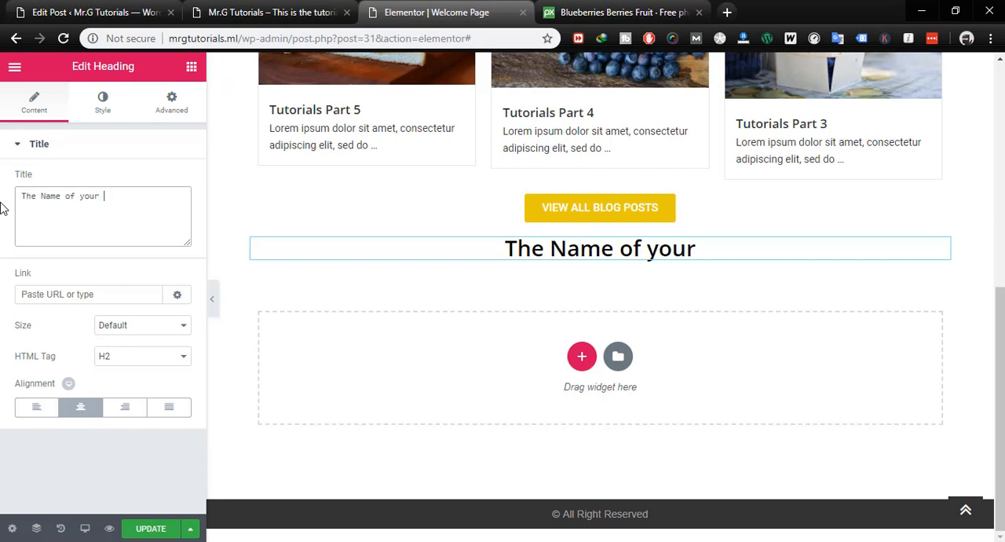
- Replace the heading's whole title text with "What's the blog all about"
{"action": "key", "text": "ctrl+a"}
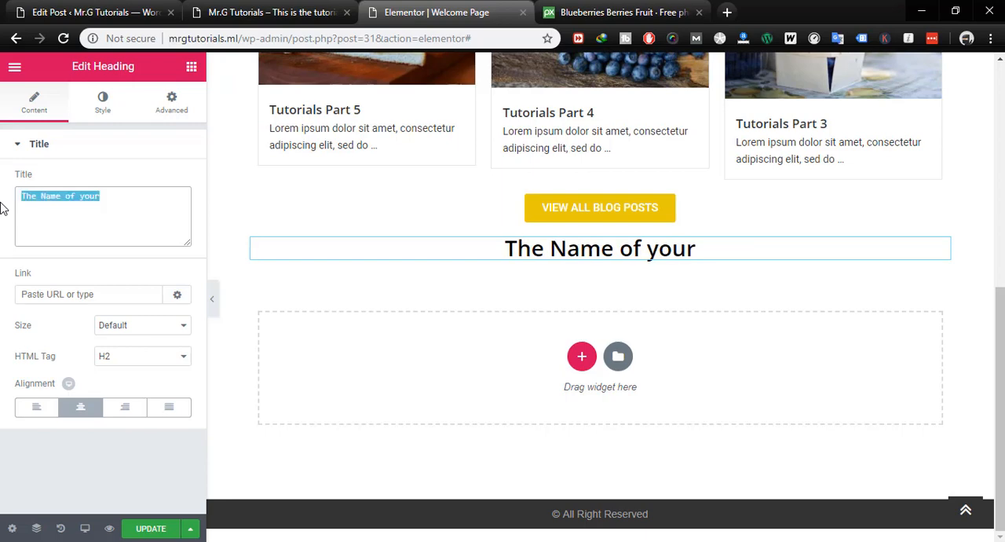
{"action": "type", "text": "What'"}
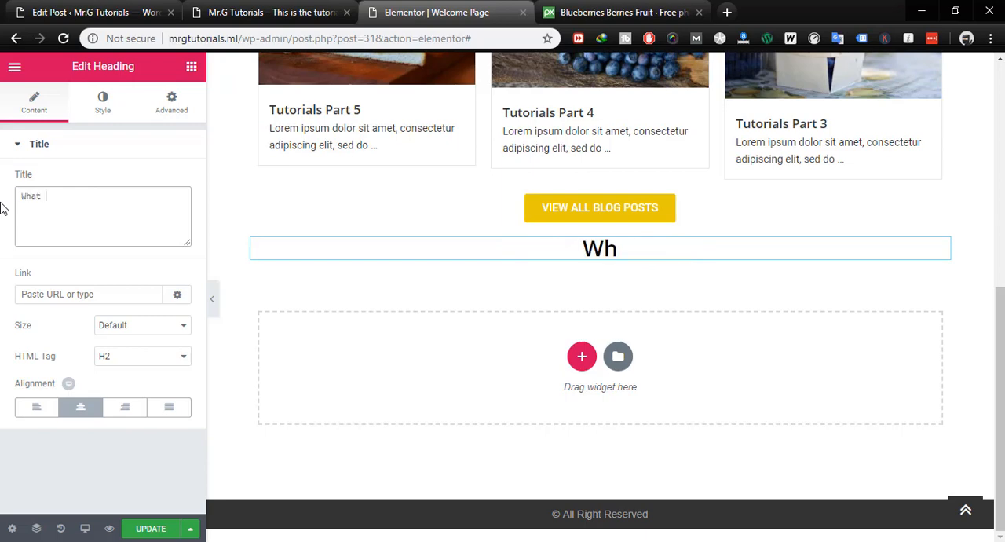
{"action": "type", "text": "s the bl"}
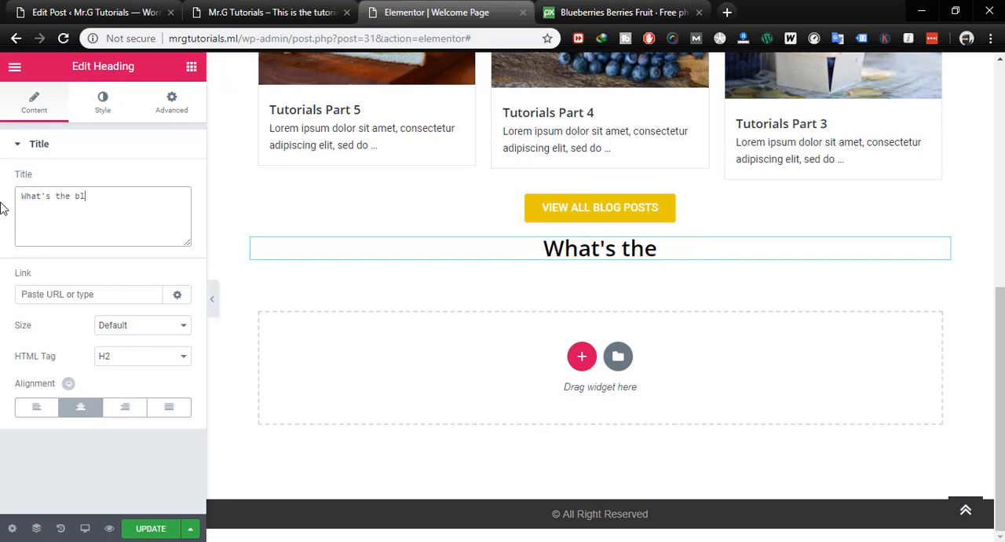
{"action": "type", "text": "og all about"}
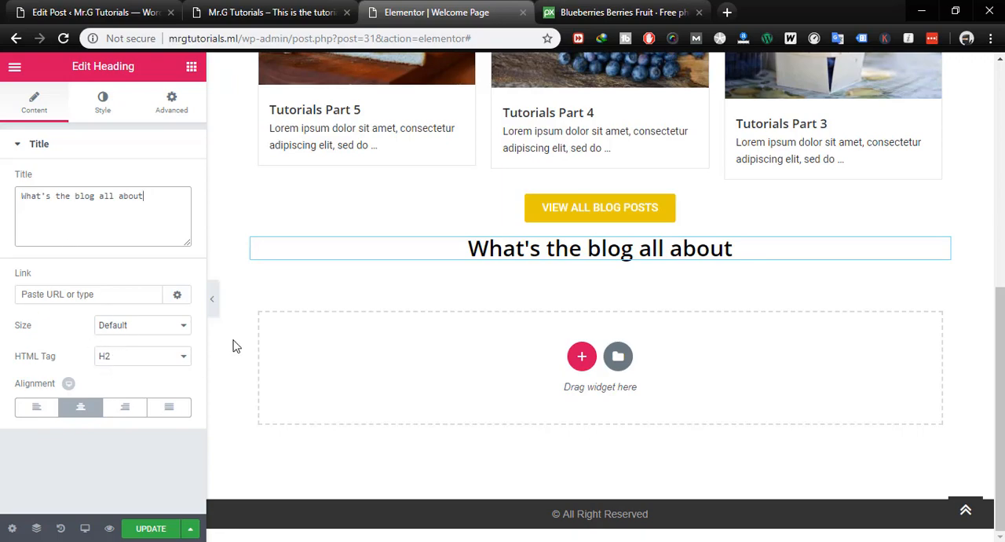
- Change the heading's HTML tag to H1 and update the page
{"action": "scroll", "coordinate": [461, 388], "scroll_direction": "up", "scroll_amount": 6}
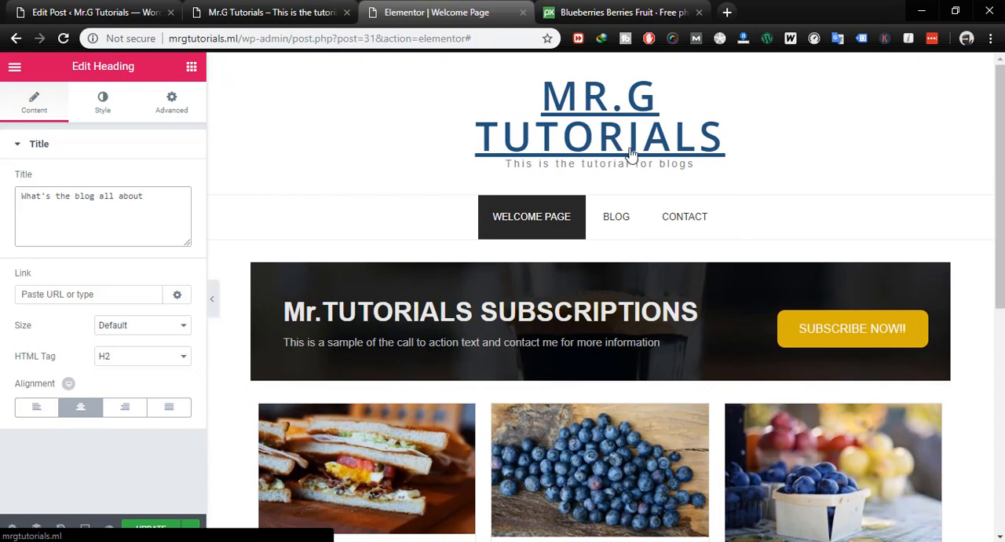
{"action": "scroll", "coordinate": [590, 282], "scroll_direction": "down", "scroll_amount": 3}
{"action": "scroll", "coordinate": [589, 277], "scroll_direction": "down", "scroll_amount": 2}
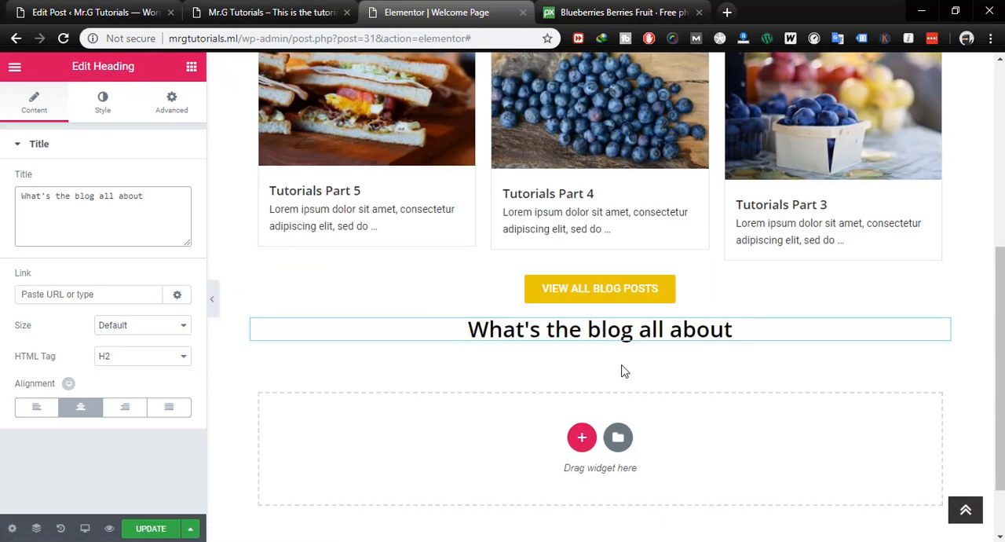
{"action": "left_click", "coordinate": [163, 358]}
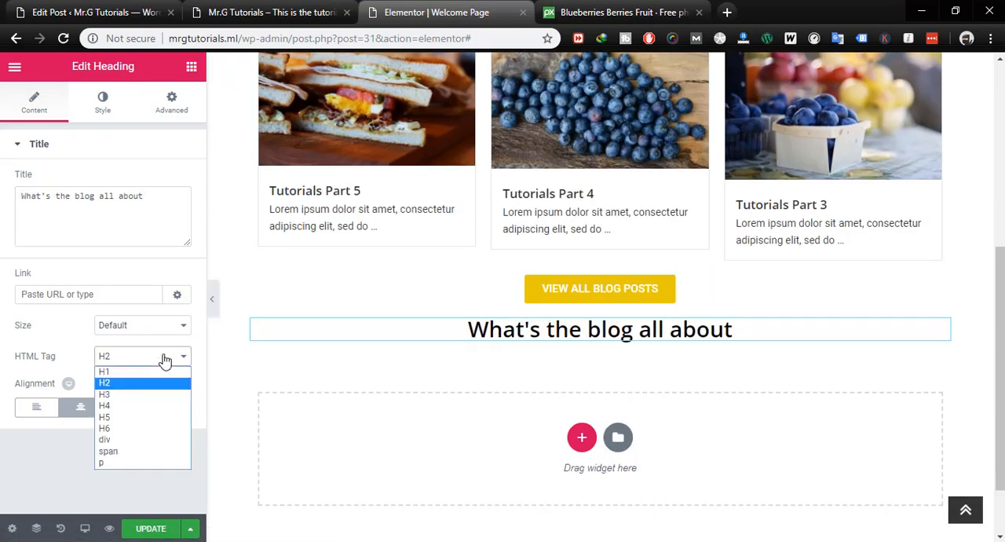
{"action": "left_click", "coordinate": [120, 368]}
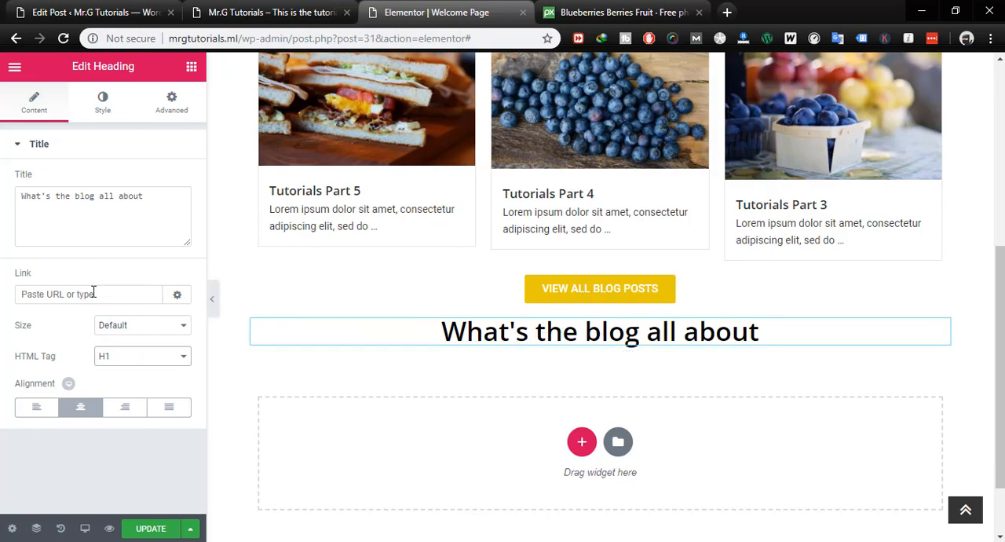
{"action": "left_click", "coordinate": [151, 534]}
- Open the settings of the heading's section, and return to the settings of the heading widget
{"action": "scroll", "coordinate": [733, 271], "scroll_direction": "down", "scroll_amount": 1}
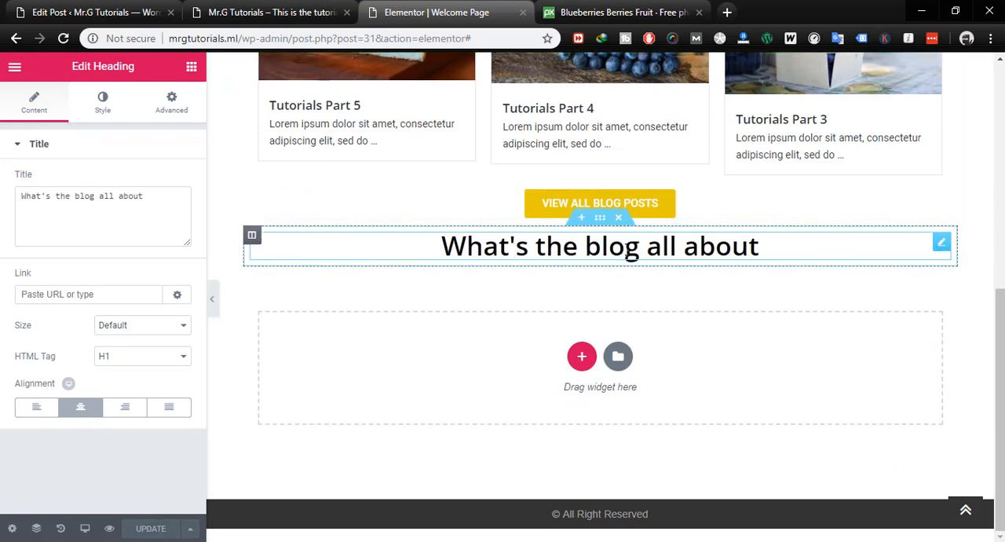
{"action": "left_click", "coordinate": [600, 224]}
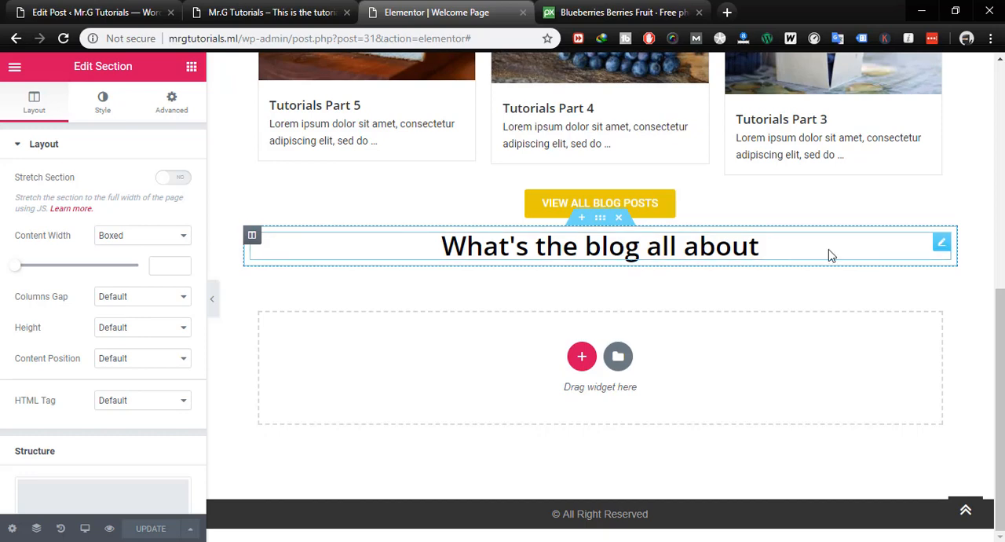
{"action": "left_click", "coordinate": [941, 242]}
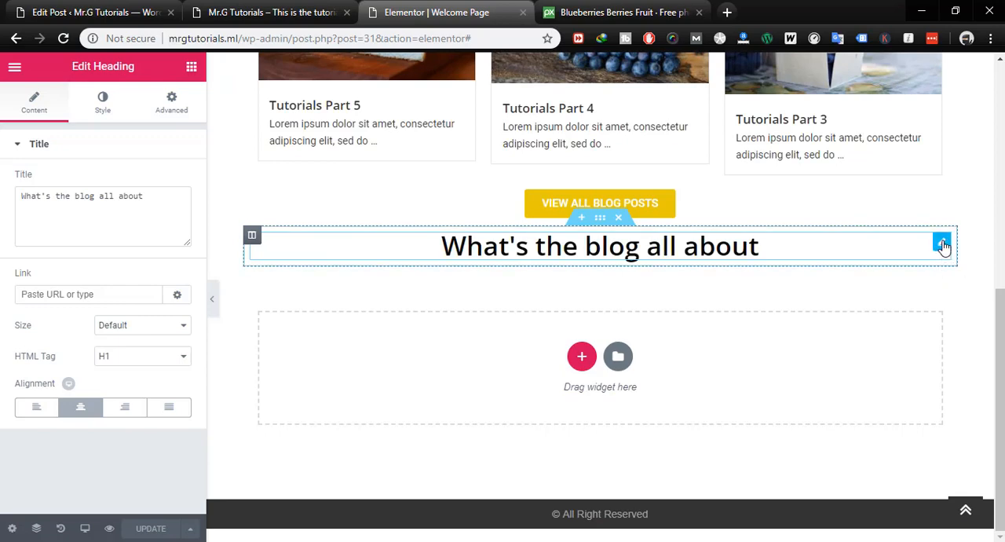
- Duplicate the "What's the blog all about" heading and set the copy's HTML tag to H2
{"action": "right_click", "coordinate": [942, 246]}
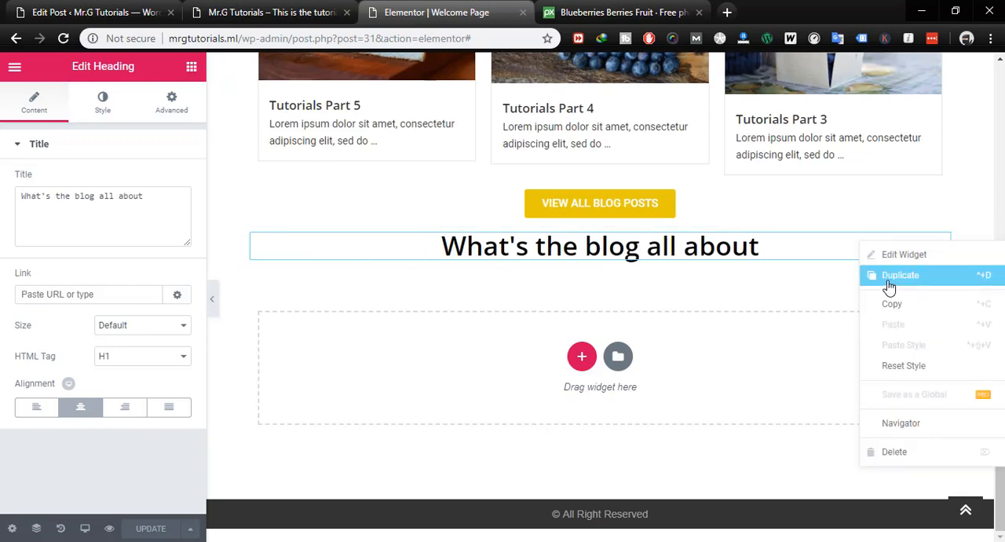
{"action": "left_click", "coordinate": [841, 312]}
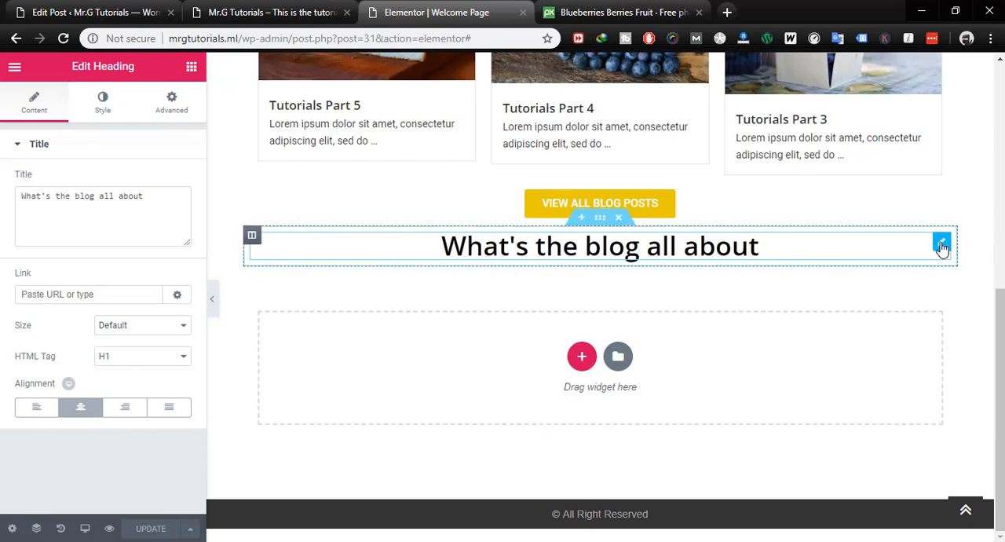
{"action": "right_click", "coordinate": [940, 250]}
{"action": "left_click", "coordinate": [902, 282]}
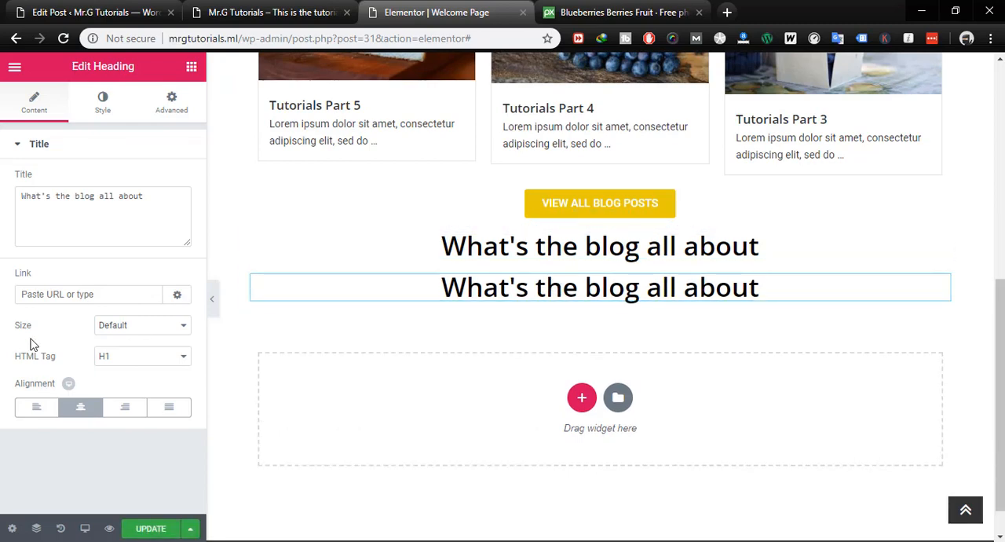
{"action": "left_click", "coordinate": [104, 361]}
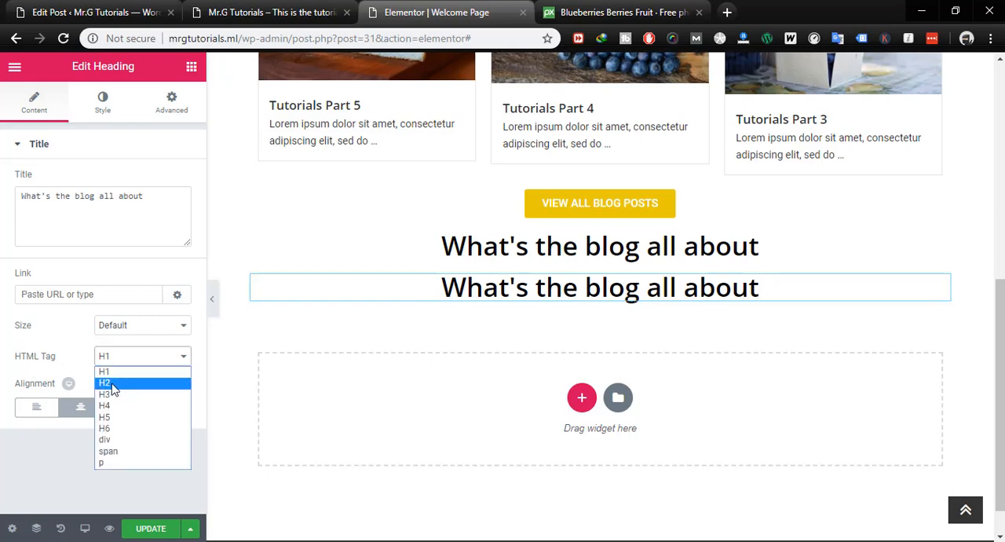
{"action": "left_click", "coordinate": [115, 375]}
- Replace the duplicated heading's title with "The Sub heading for the about section."
{"action": "left_click", "coordinate": [158, 199]}
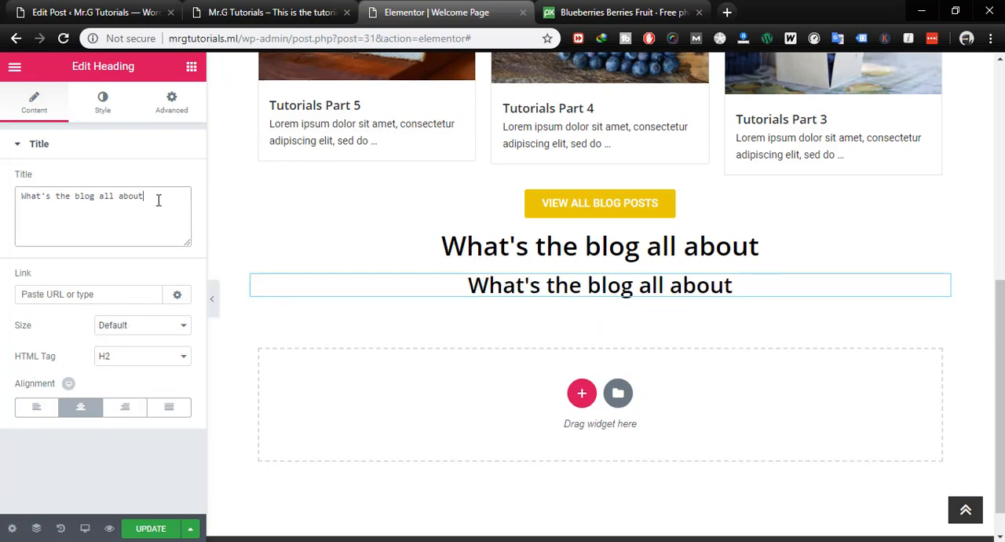
{"action": "key", "text": "ctrl+a"}
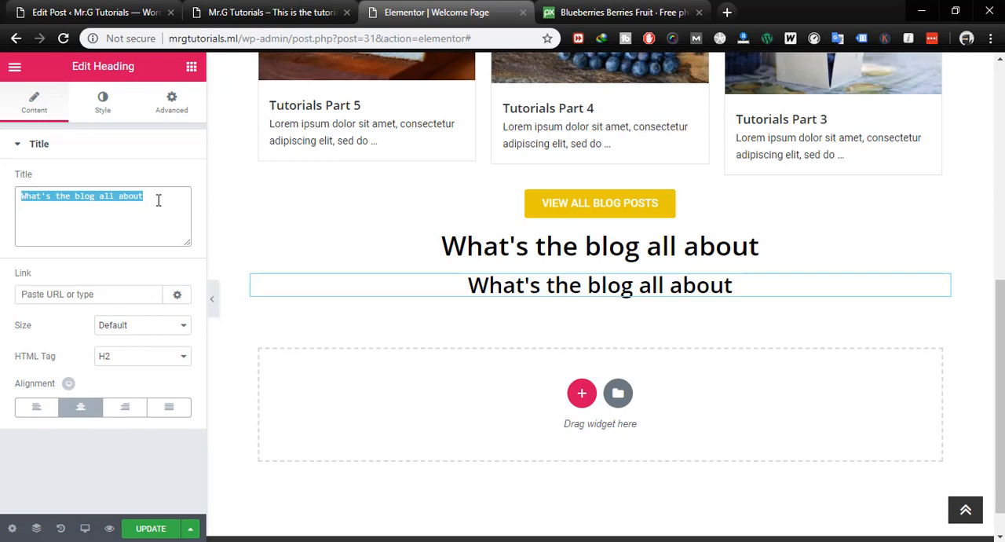
{"action": "type", "text": "The Sub "}
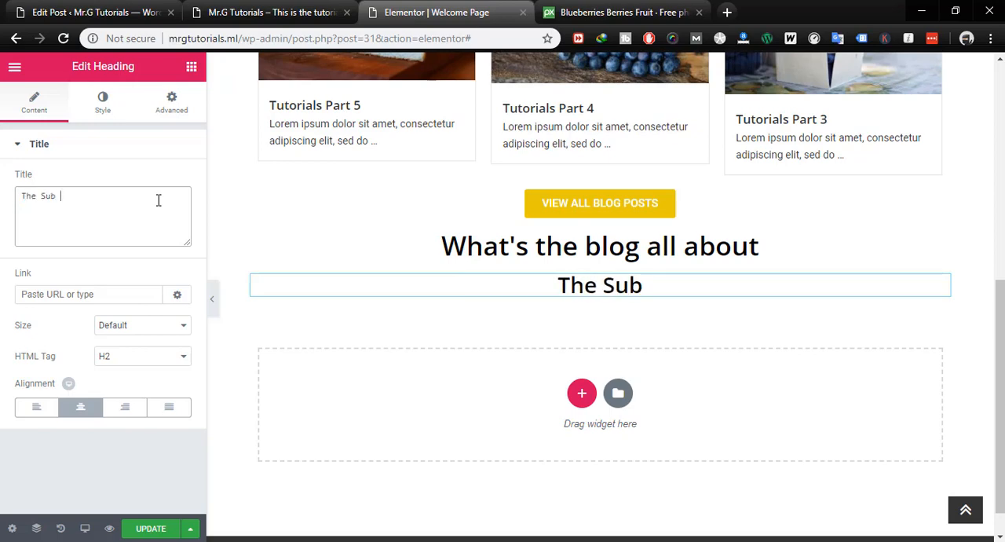
{"action": "type", "text": "heading "}
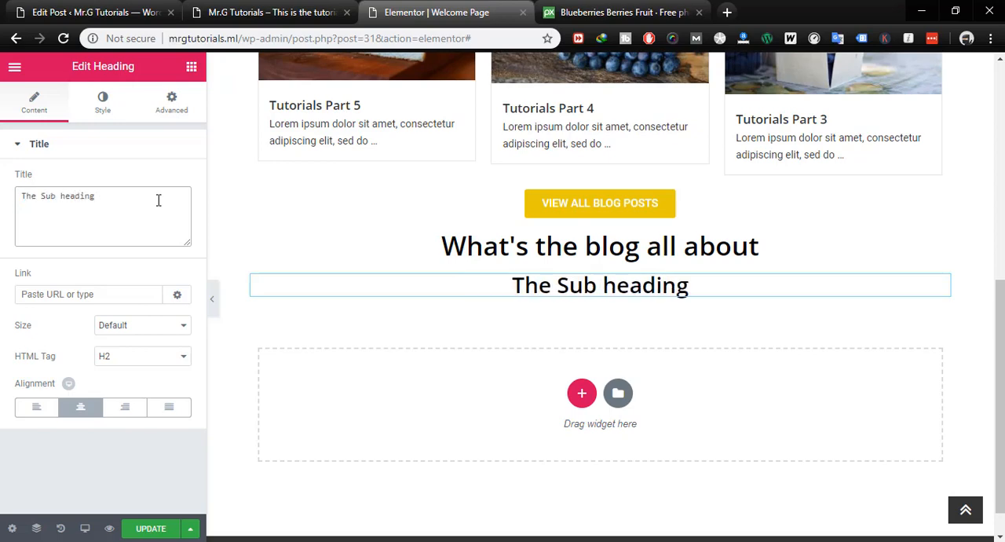
{"action": "type", "text": "for the a"}
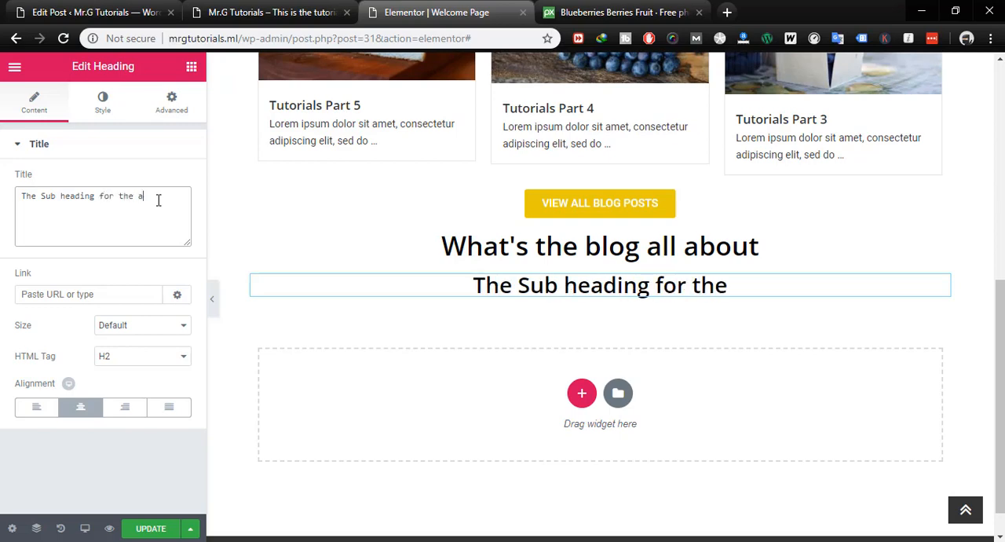
{"action": "type", "text": "bout section"}
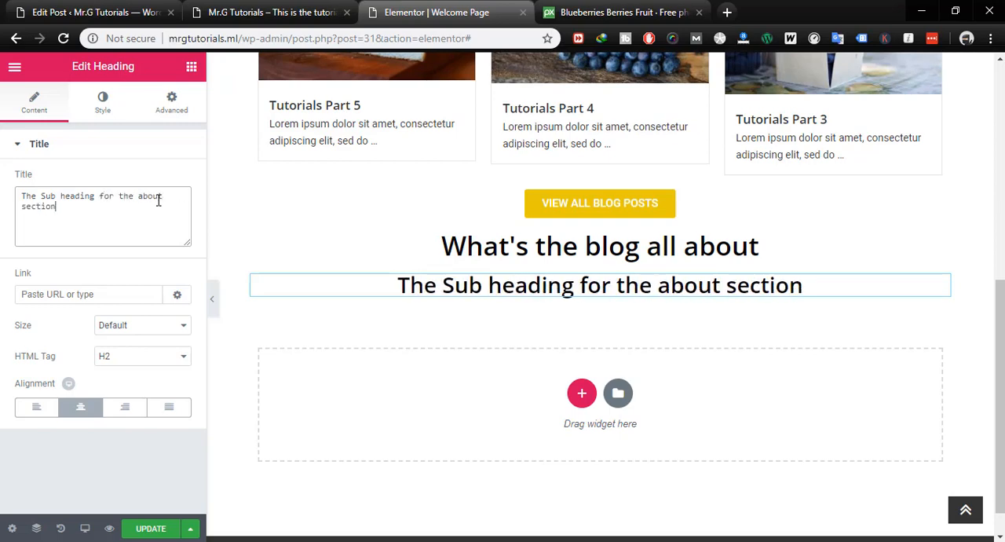
{"action": "type", "text": "."}
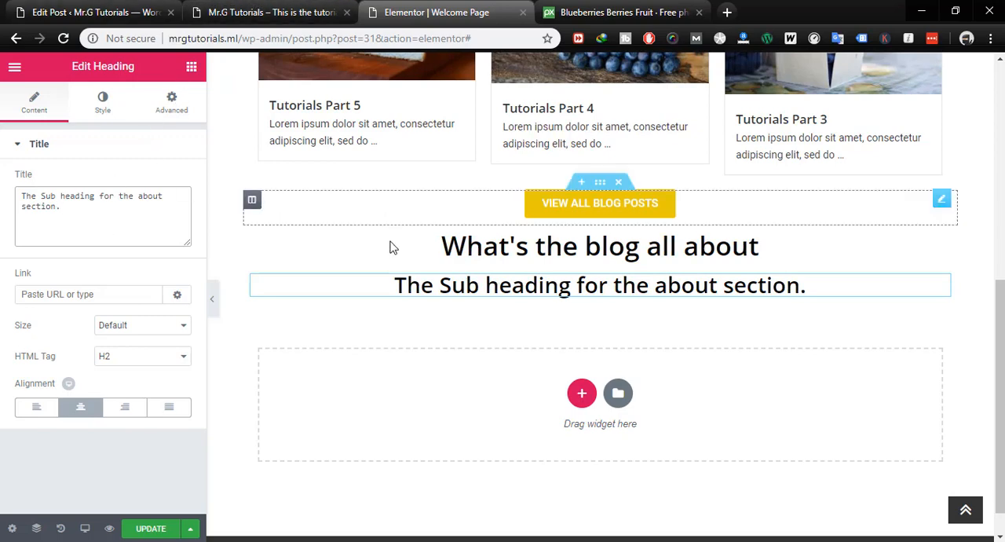
- Add a single-column section below the subheading and place a Text Editor widget in it
{"action": "left_click", "coordinate": [582, 391]}
{"action": "left_click", "coordinate": [376, 431]}
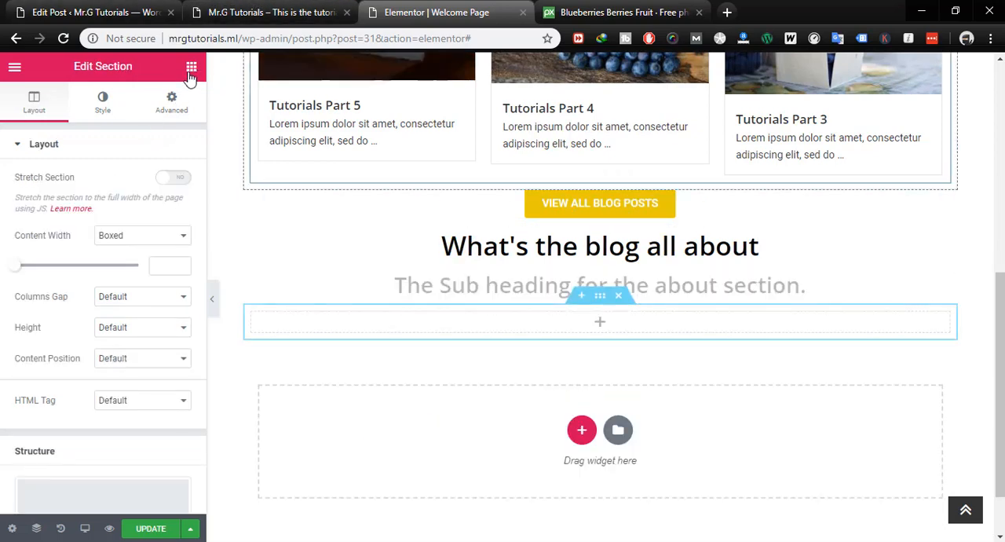
{"action": "left_click", "coordinate": [190, 67]}
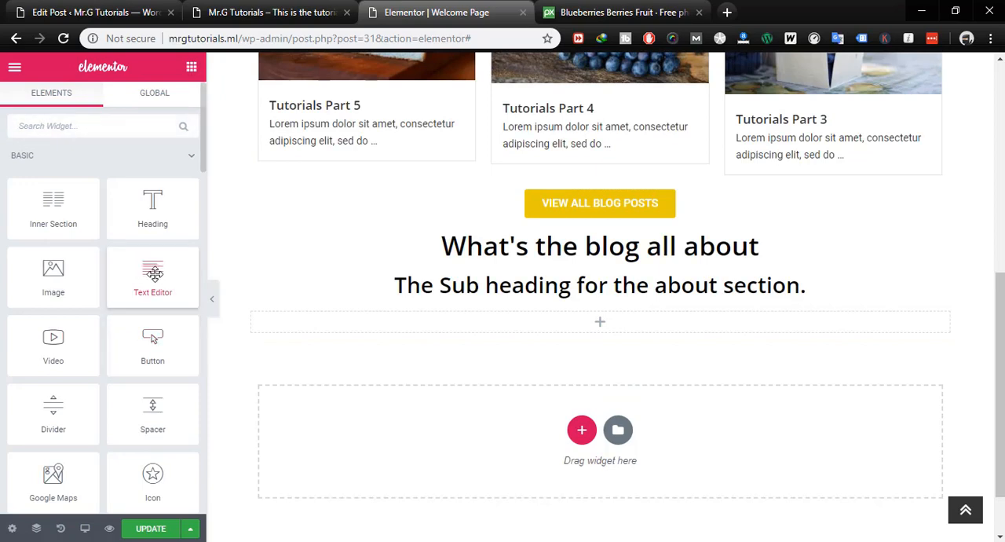
{"action": "left_click_drag", "start_coordinate": [152, 277], "coordinate": [613, 323]}
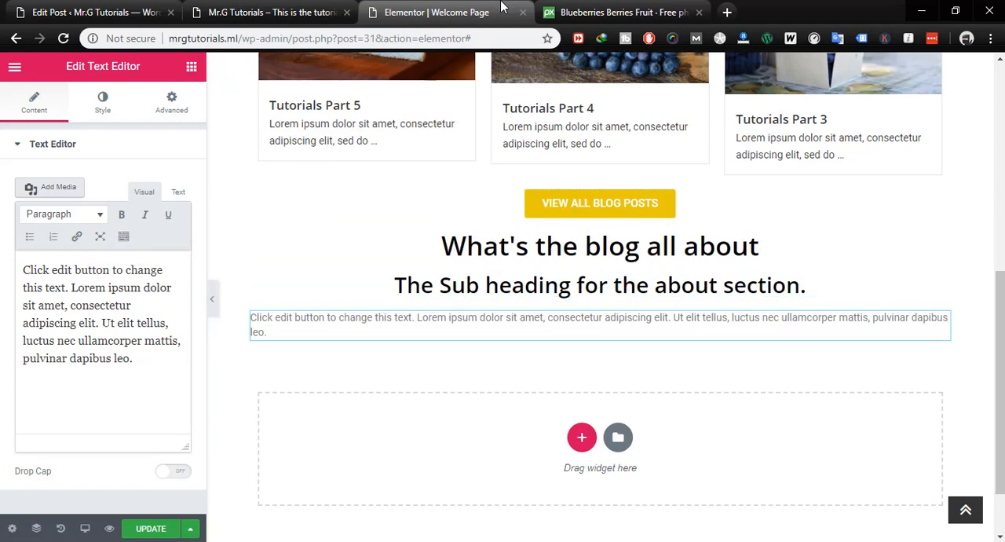
- Lengthen the new text widget by appending two copies of its placeholder paragraph in the plain Text view
{"action": "left_click", "coordinate": [156, 304]}
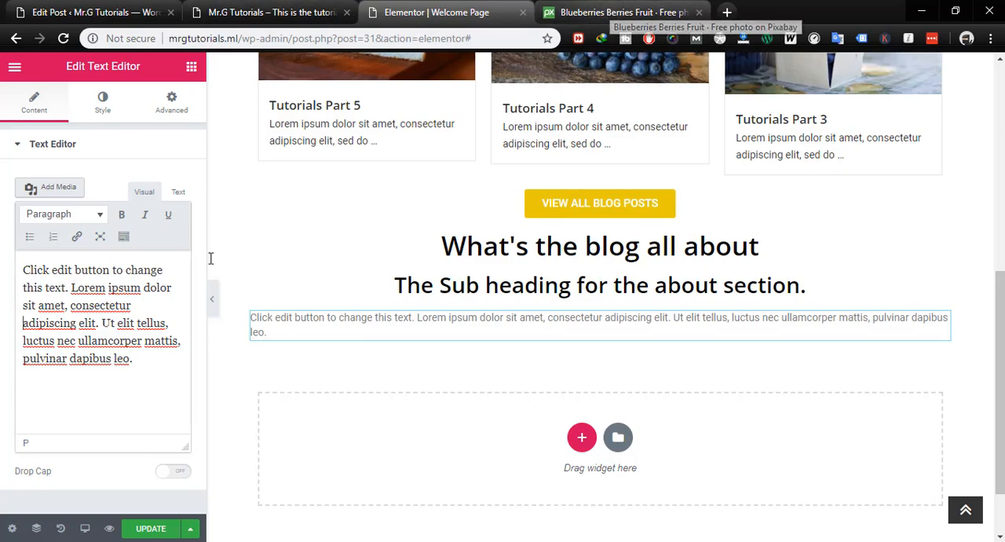
{"action": "scroll", "coordinate": [528, 258], "scroll_direction": "up", "scroll_amount": 1}
{"action": "scroll", "coordinate": [528, 257], "scroll_direction": "up", "scroll_amount": 5}
{"action": "scroll", "coordinate": [442, 218], "scroll_direction": "down", "scroll_amount": 4}
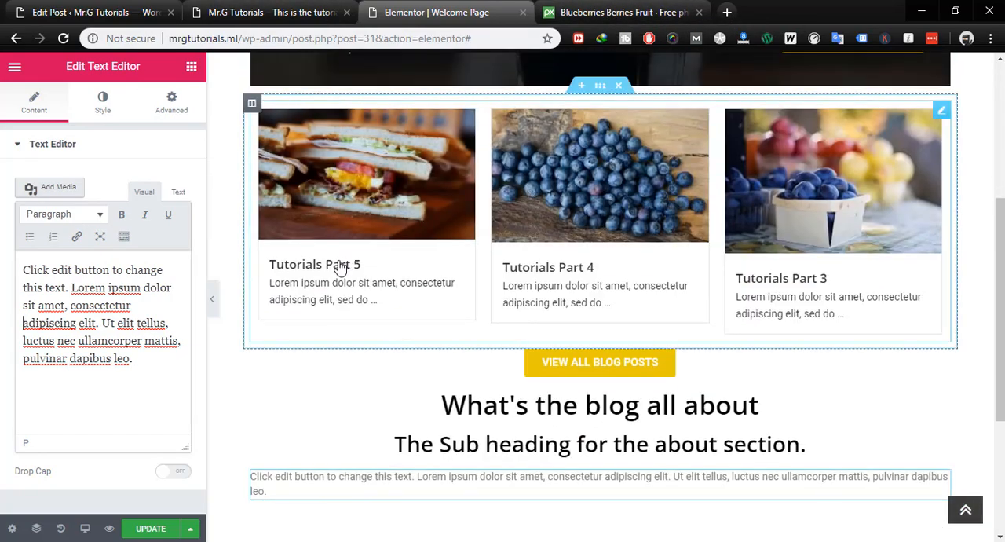
{"action": "scroll", "coordinate": [390, 299], "scroll_direction": "down", "scroll_amount": 4}
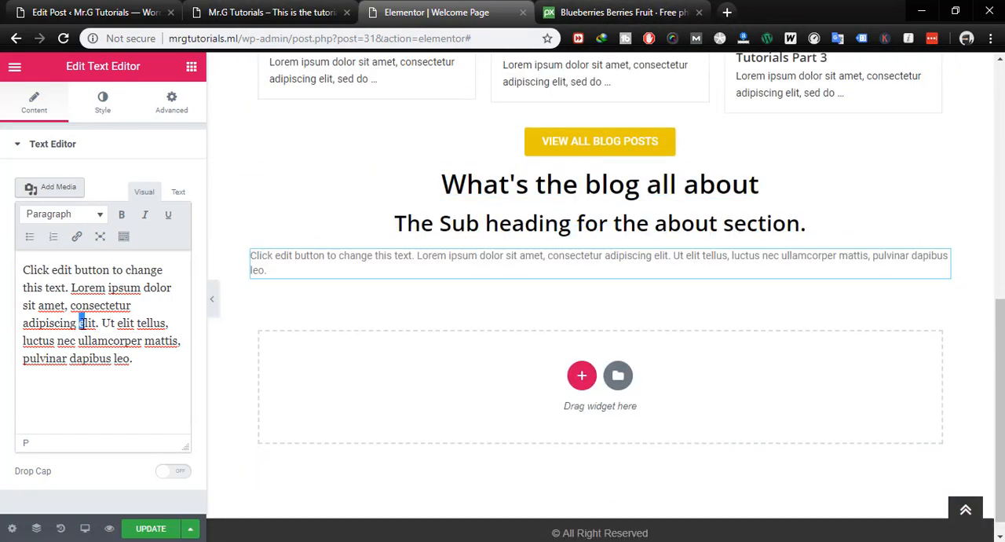
{"action": "left_click", "coordinate": [178, 191]}
{"action": "left_click", "coordinate": [78, 307]}
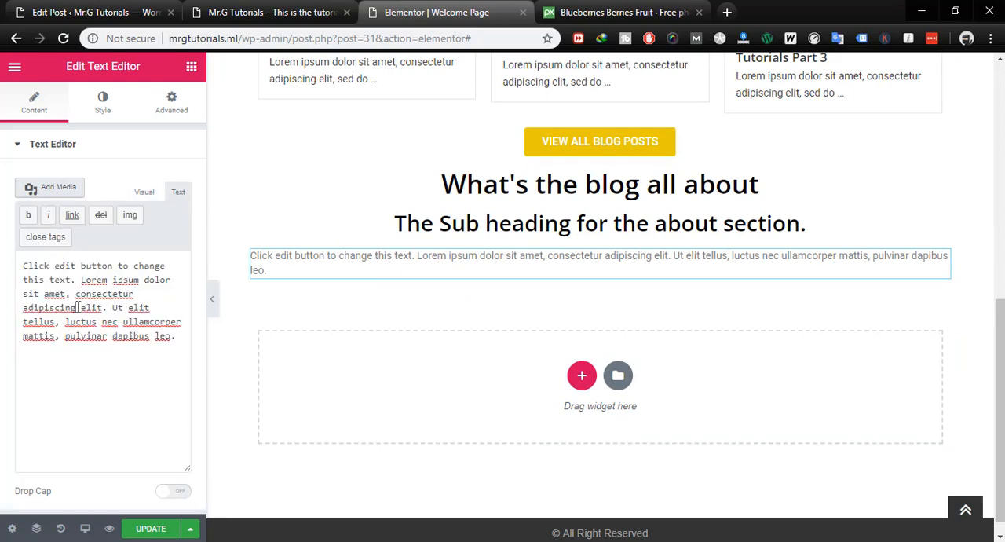
{"action": "key", "text": "ctrl+a"}
{"action": "key", "text": "ctrl+c"}
{"action": "key", "text": "Right"}
{"action": "key", "text": "ctrl+v"}
{"action": "key", "text": "ctrl+v"}
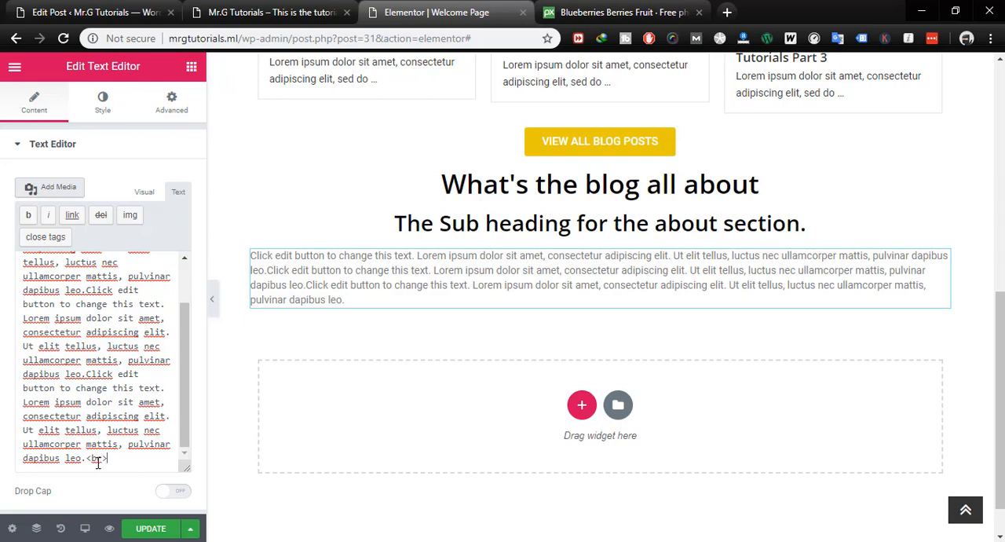
- Add a second <br> tag and three copies of the placeholder paragraph as a separate block below the existing about text
{"action": "type", "text": "<"}
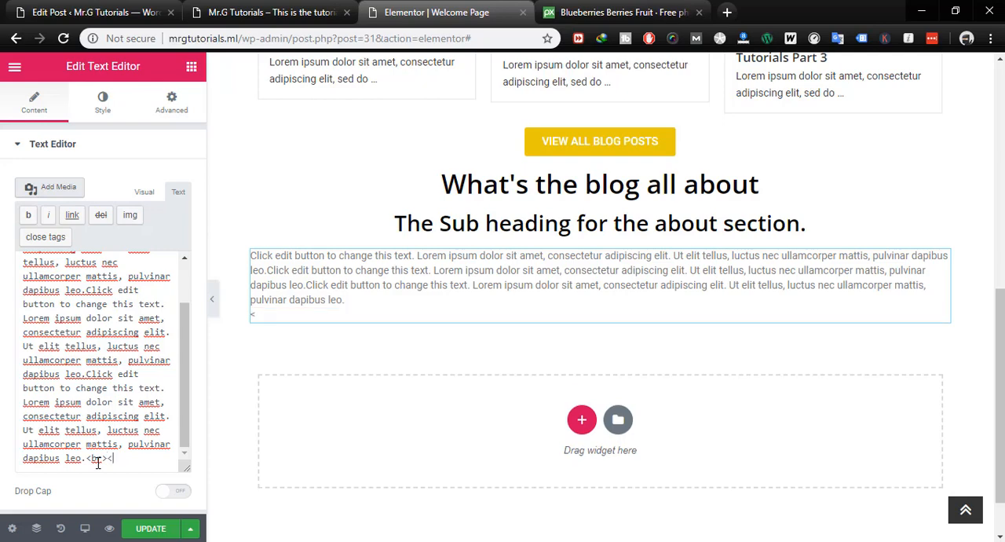
{"action": "type", "text": "br>"}
{"action": "key", "text": "Return"}
{"action": "type", "text": "Click edit button to change this text. Lorem ipsum dolor sit amet, consectetur adipiscing elit. Ut elit tellus, luctus nec ullamcorper mattis, pulvinar dapibus leo."}
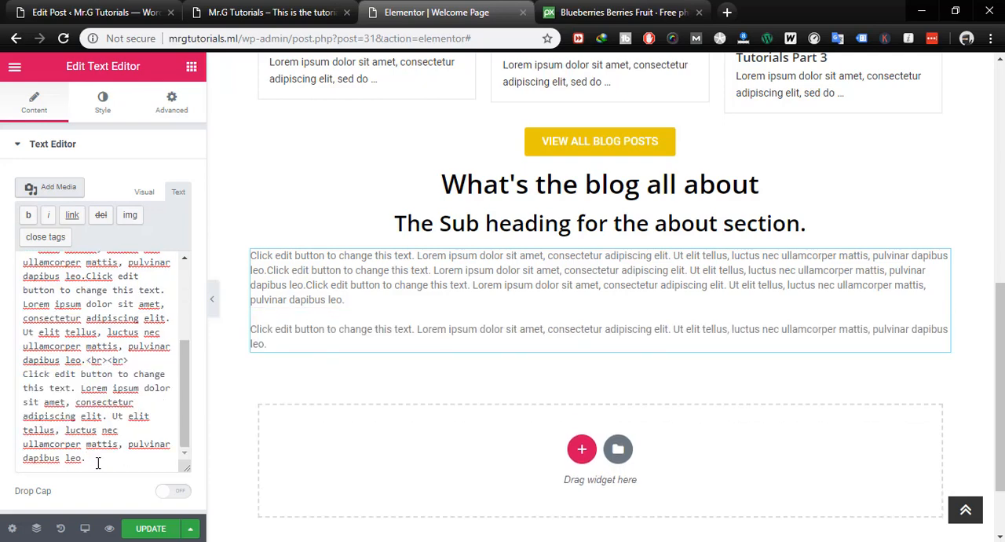
{"action": "type", "text": "Click edit button to change this text. Lorem ipsum dolor sit amet, consectetur adipiscing elit. Ut elit tellus, luctus nec ullamcorper mattis, pulvinar dapibus leo."}
{"action": "type", "text": "Click edit button to change this text. Lorem ipsum dolor sit amet, consectetur adipiscing elit. Ut elit tellus, luctus nec ullamcorper mattis, pulvinar dapibus leo."}
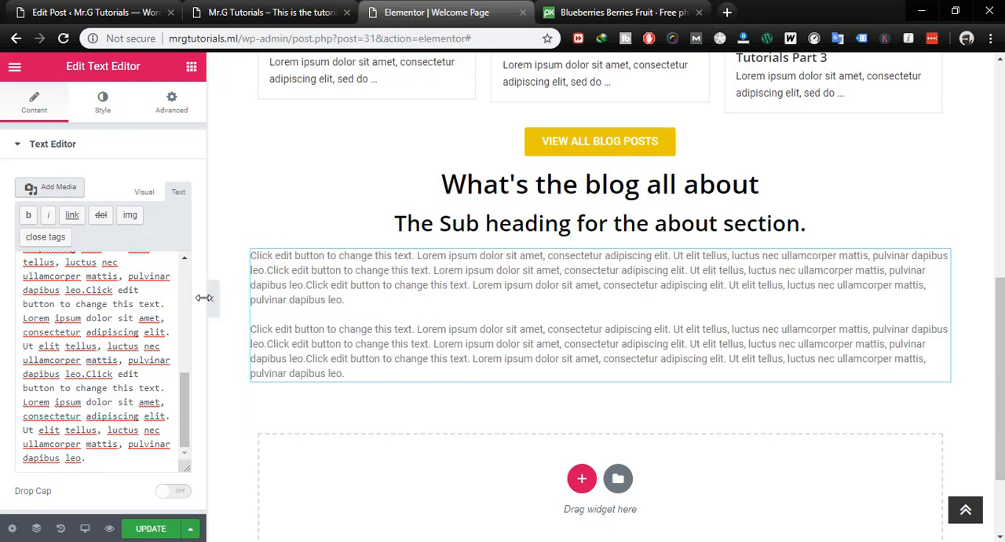
- Try the text color #111111 on the about-section paragraphs and clear it again
{"action": "left_click", "coordinate": [102, 102]}
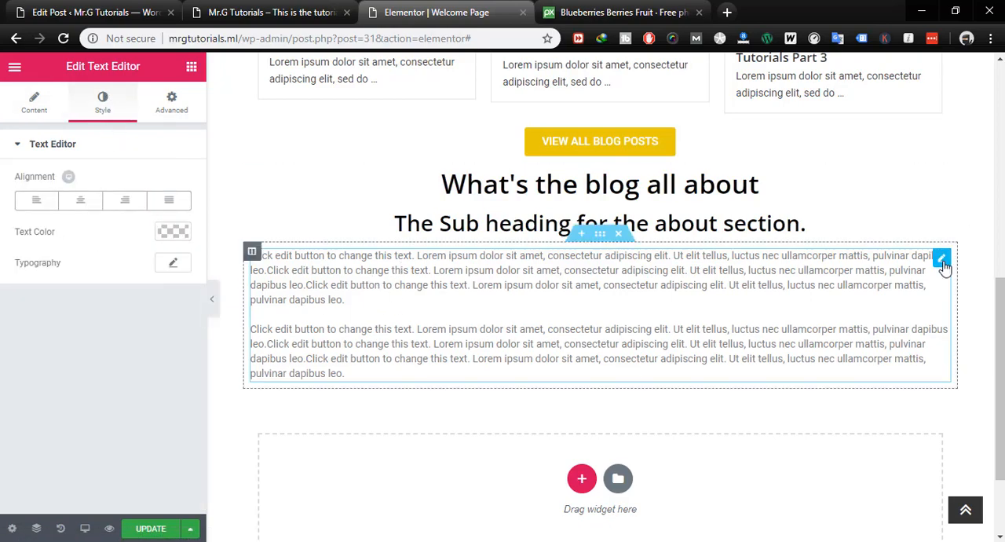
{"action": "left_click", "coordinate": [173, 235]}
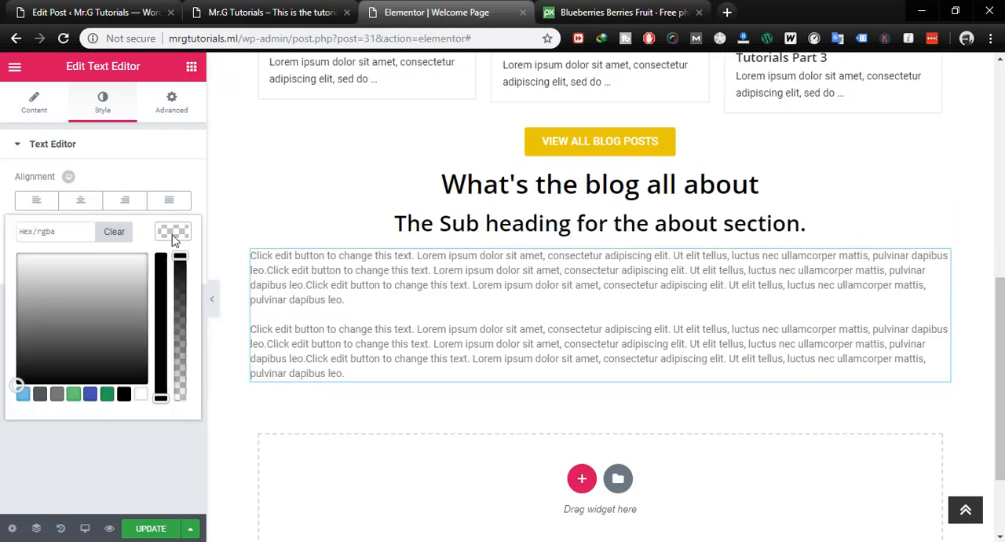
{"action": "mouse_move", "coordinate": [66, 307]}
{"action": "left_mouse_down"}
{"action": "mouse_move", "coordinate": [102, 363]}
{"action": "mouse_move", "coordinate": [69, 378]}
{"action": "mouse_move", "coordinate": [32, 370]}
{"action": "left_mouse_up"}
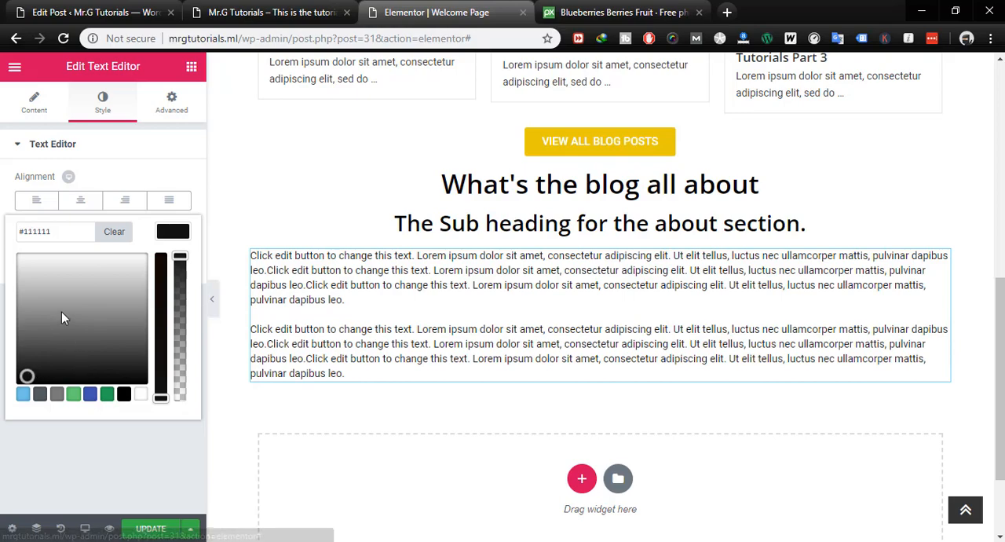
{"action": "left_click", "coordinate": [115, 233]}
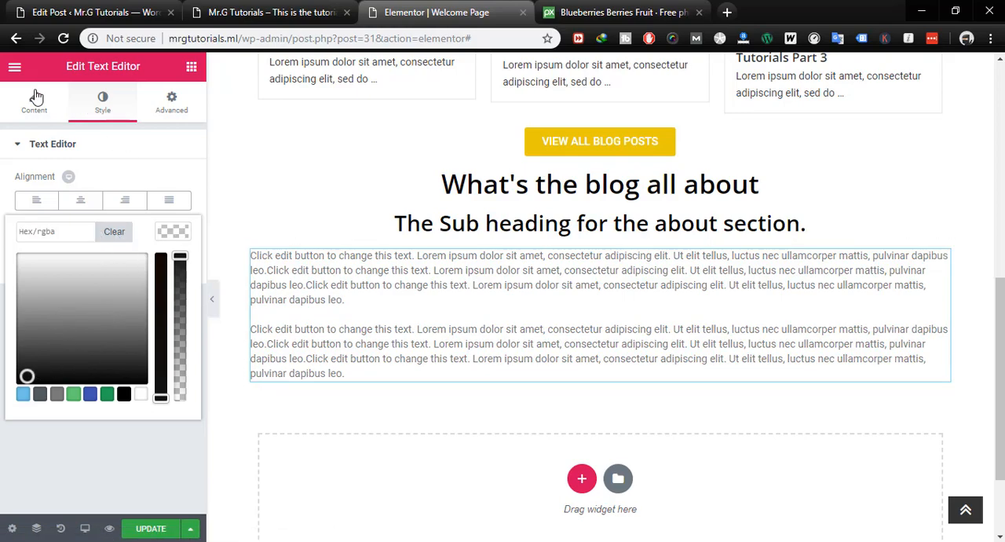
- Save the page update and reload the live homepage
{"action": "left_click", "coordinate": [325, 284]}
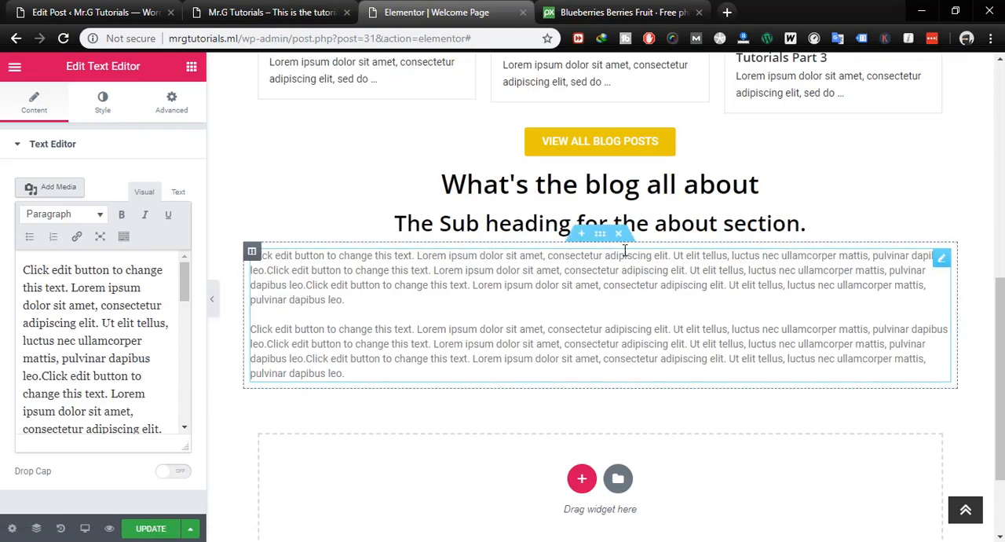
{"action": "mouse_move", "coordinate": [153, 536]}
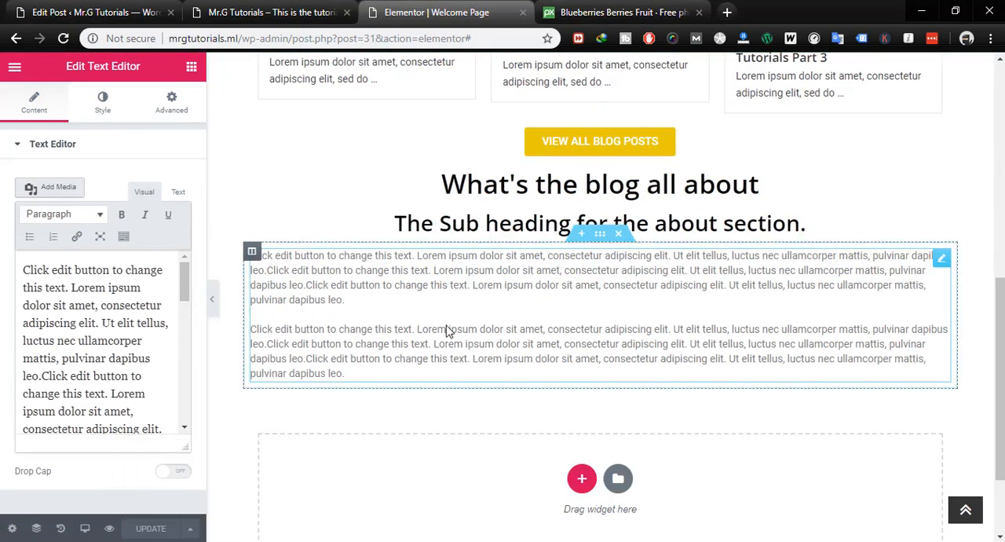
{"action": "left_click", "coordinate": [288, 13]}
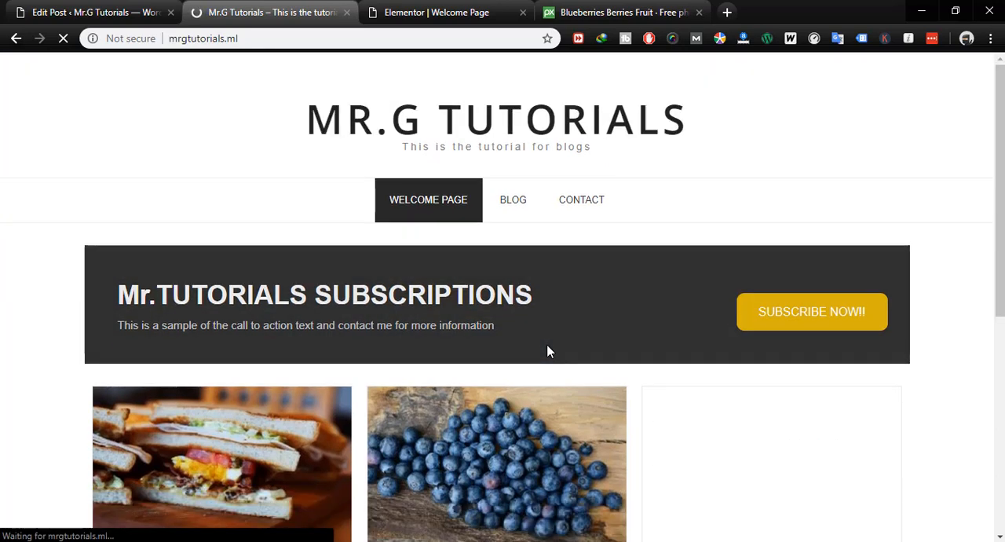
- Review the live homepage from the subscription banner down to the about section and the footer's copyright text
{"action": "scroll", "coordinate": [548, 351], "scroll_direction": "down", "scroll_amount": 7}
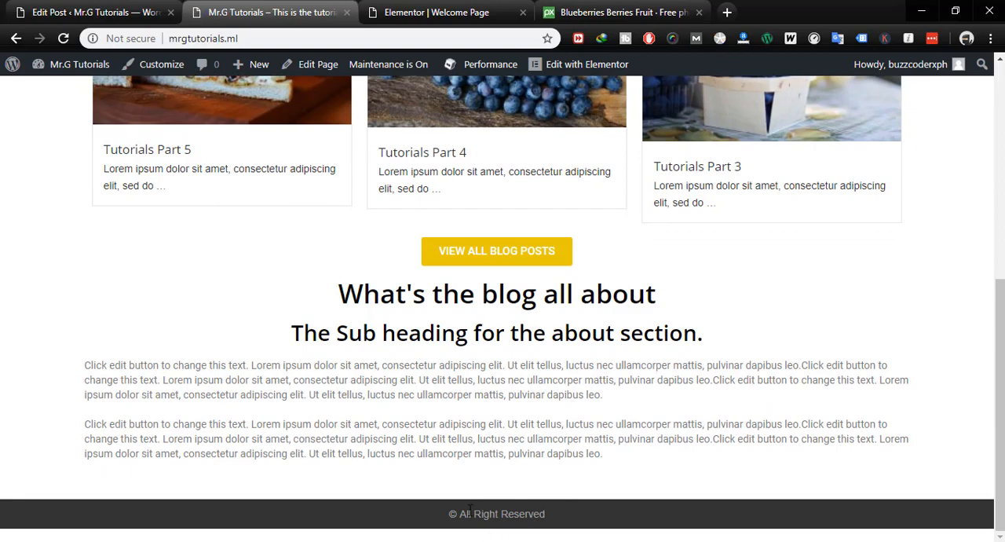
{"action": "left_click_drag", "start_coordinate": [573, 522], "coordinate": [426, 533]}
{"action": "scroll", "coordinate": [426, 533], "scroll_direction": "up", "scroll_amount": 3}
{"action": "scroll", "coordinate": [620, 365], "scroll_direction": "down", "scroll_amount": 1}
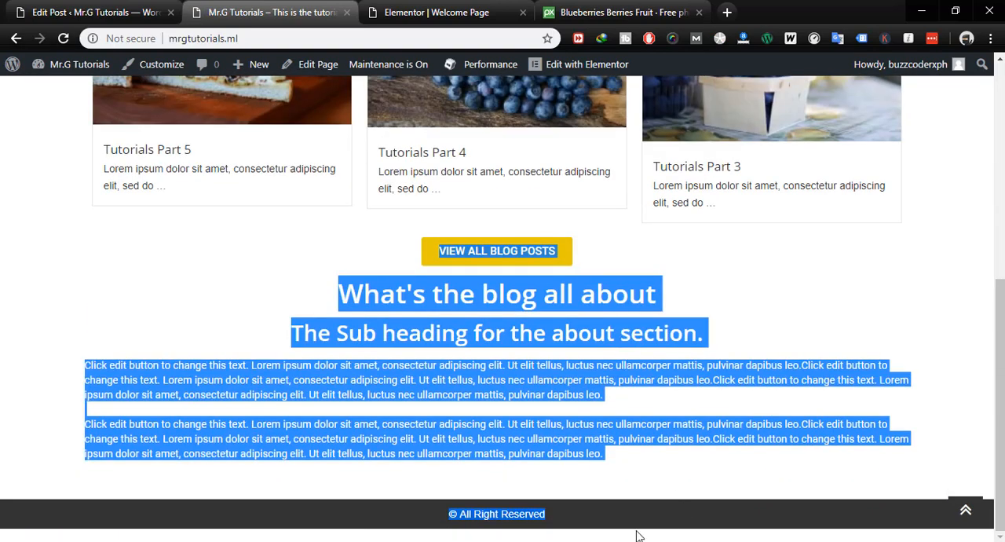
{"action": "left_click", "coordinate": [432, 514]}
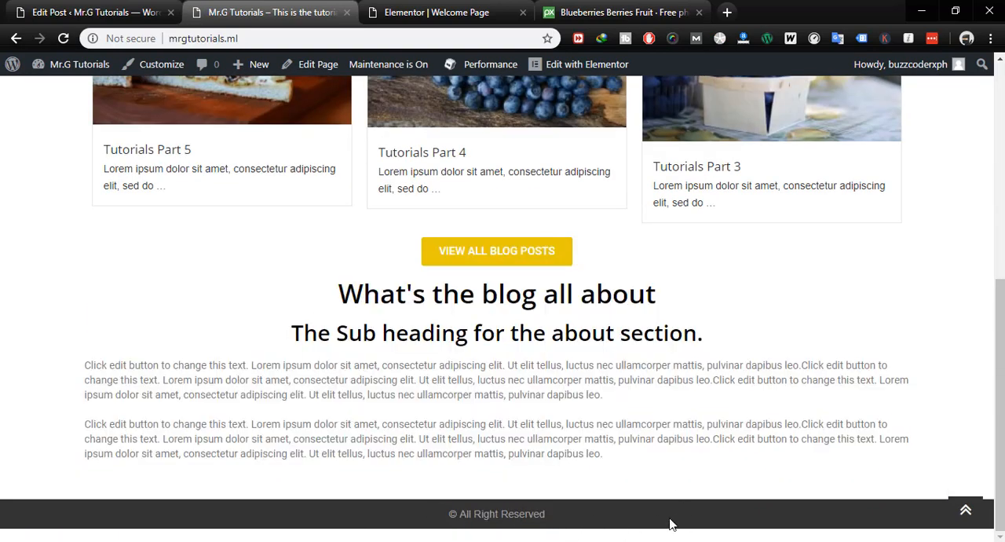
{"action": "scroll", "coordinate": [573, 402], "scroll_direction": "up", "scroll_amount": 5}
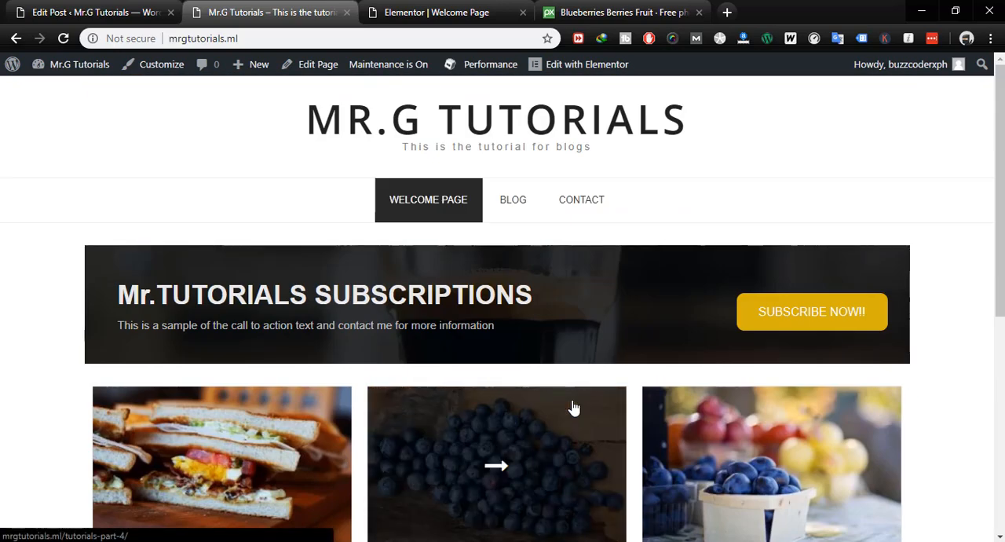
{"action": "scroll", "coordinate": [496, 390], "scroll_direction": "down", "scroll_amount": 5}
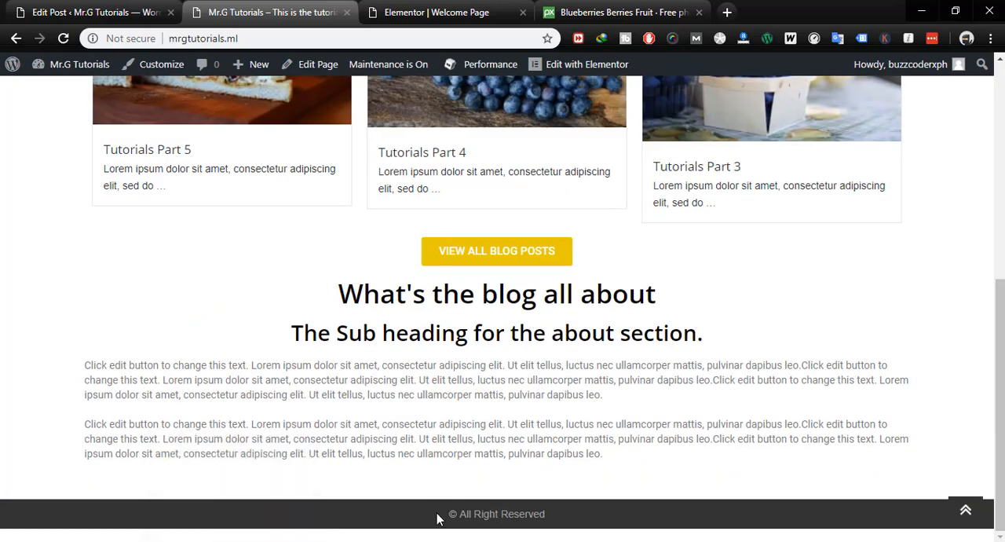
{"action": "left_click_drag", "start_coordinate": [452, 512], "coordinate": [613, 472]}
{"action": "left_click_drag", "start_coordinate": [555, 533], "coordinate": [437, 529]}
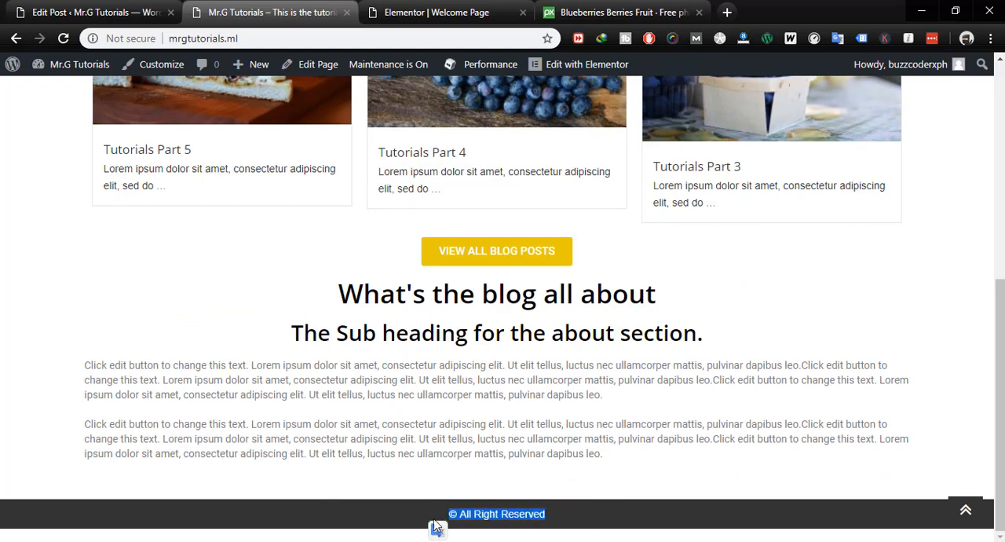
{"action": "left_click", "coordinate": [727, 441]}
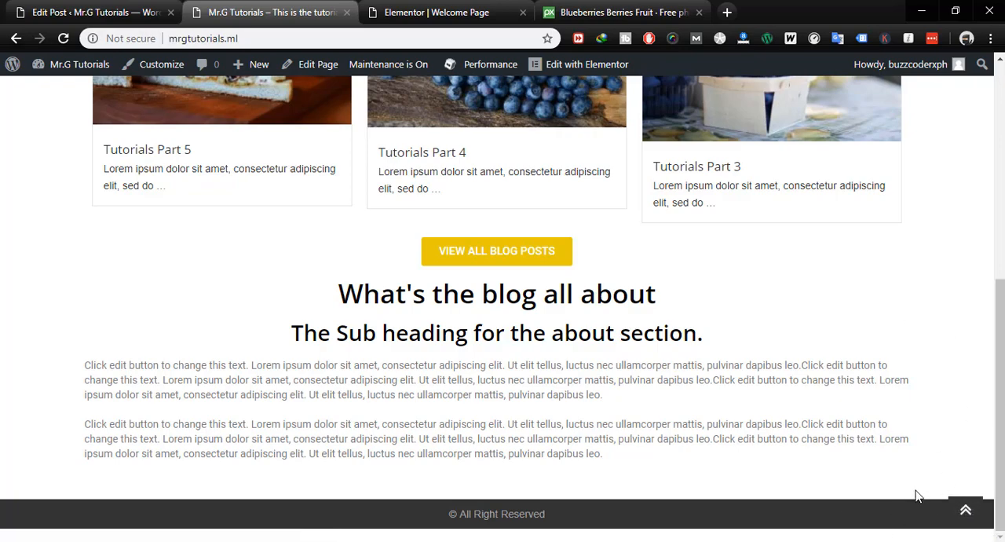
- Test the homepage's back-to-top control from the footer and look over the header and banner
{"action": "left_click", "coordinate": [966, 512]}
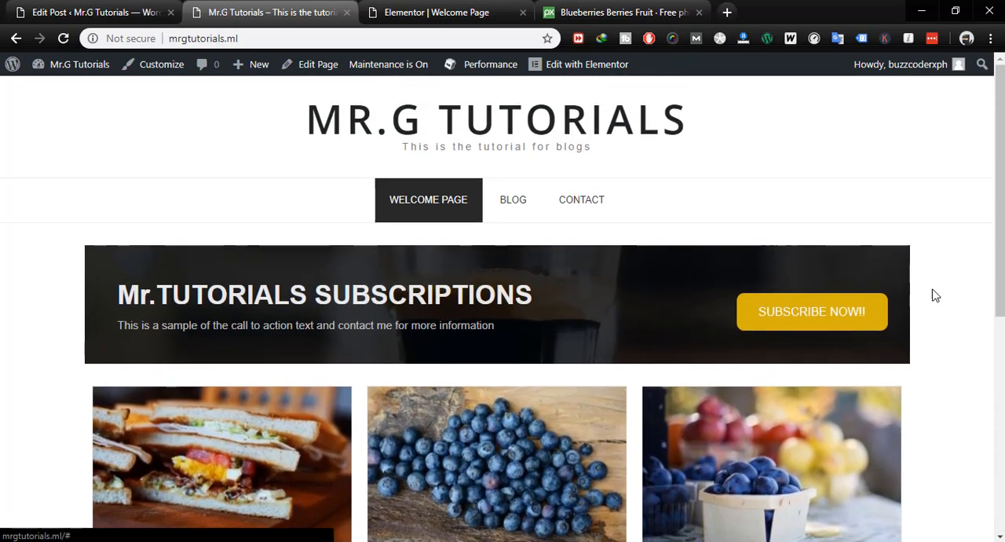
{"action": "scroll", "coordinate": [473, 257], "scroll_direction": "down", "scroll_amount": 5}
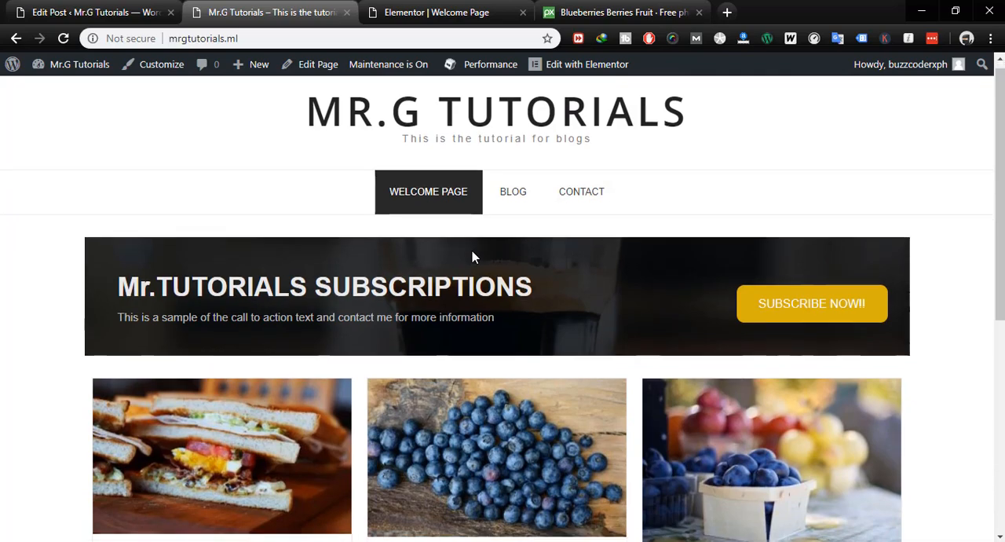
{"action": "scroll", "coordinate": [473, 259], "scroll_direction": "up", "scroll_amount": 2}
{"action": "scroll", "coordinate": [474, 257], "scroll_direction": "up", "scroll_amount": 3}
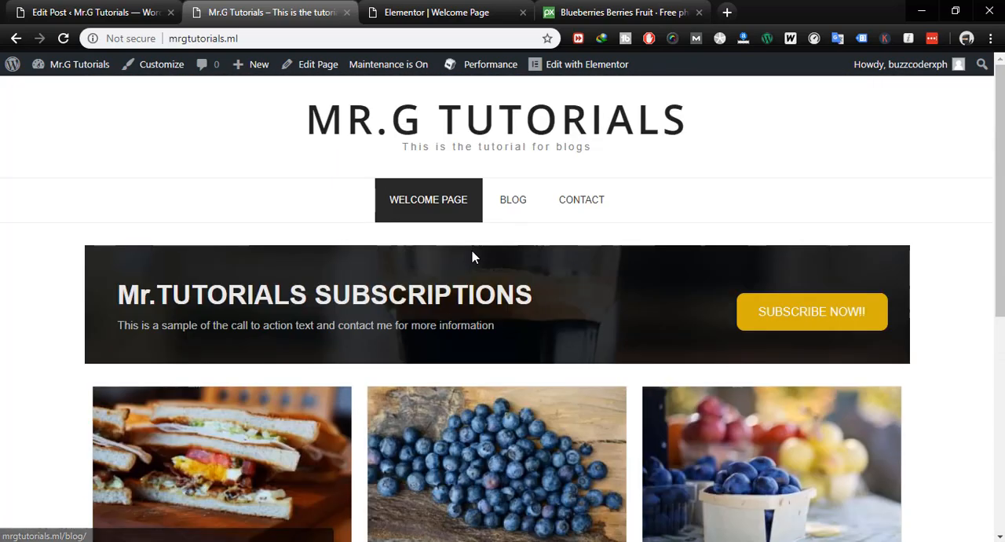
- Open the site's Blog page and examine its post list, sidebar widgets and footer
{"action": "left_click", "coordinate": [507, 206]}
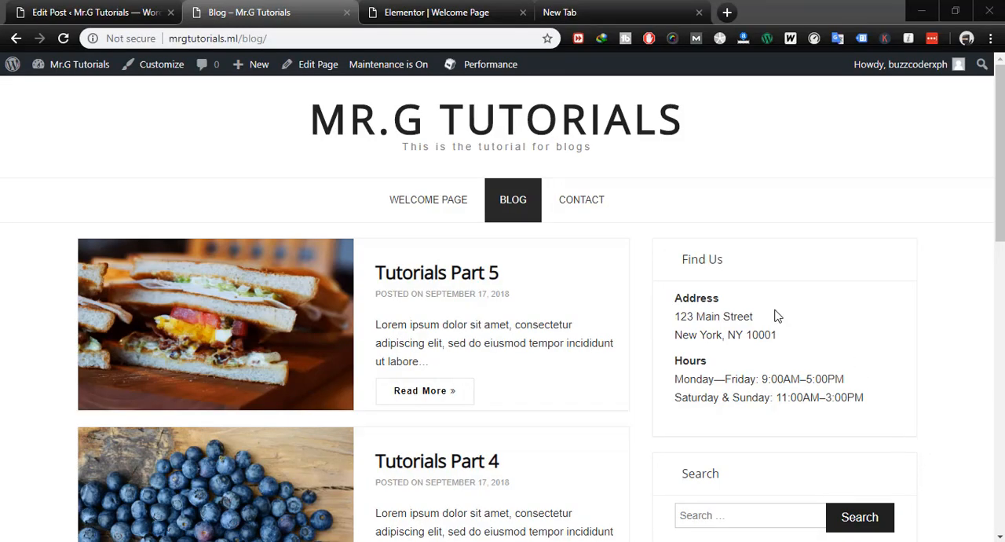
{"action": "scroll", "coordinate": [776, 316], "scroll_direction": "down", "scroll_amount": 10}
{"action": "scroll", "coordinate": [776, 316], "scroll_direction": "up", "scroll_amount": 9}
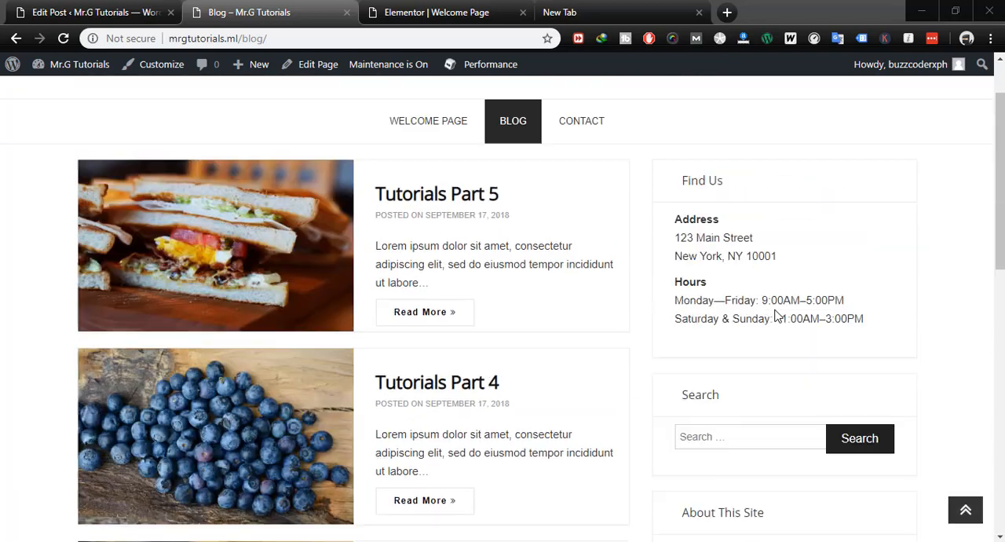
{"action": "scroll", "coordinate": [776, 316], "scroll_direction": "up", "scroll_amount": 2}
{"action": "scroll", "coordinate": [776, 315], "scroll_direction": "down", "scroll_amount": 10}
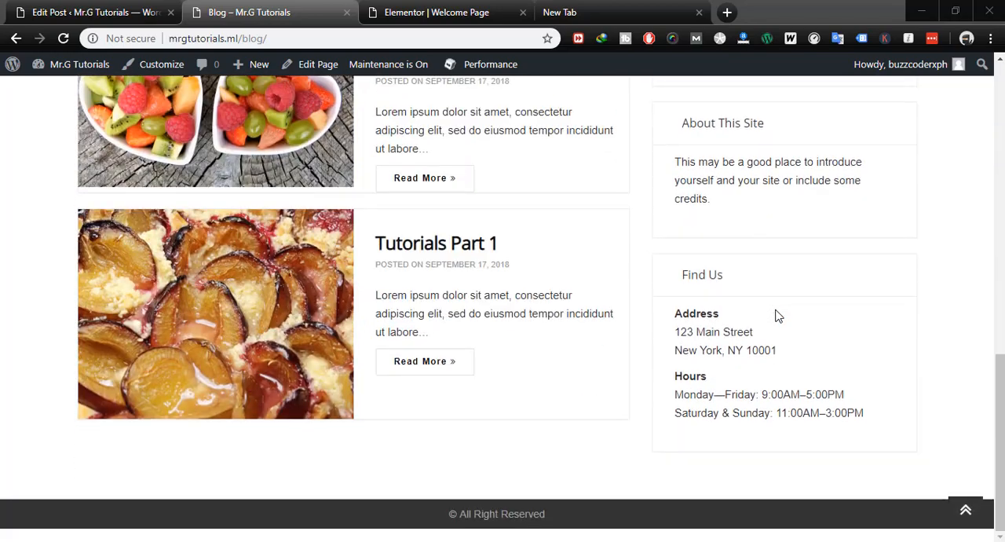
{"action": "scroll", "coordinate": [777, 316], "scroll_direction": "up", "scroll_amount": 10}
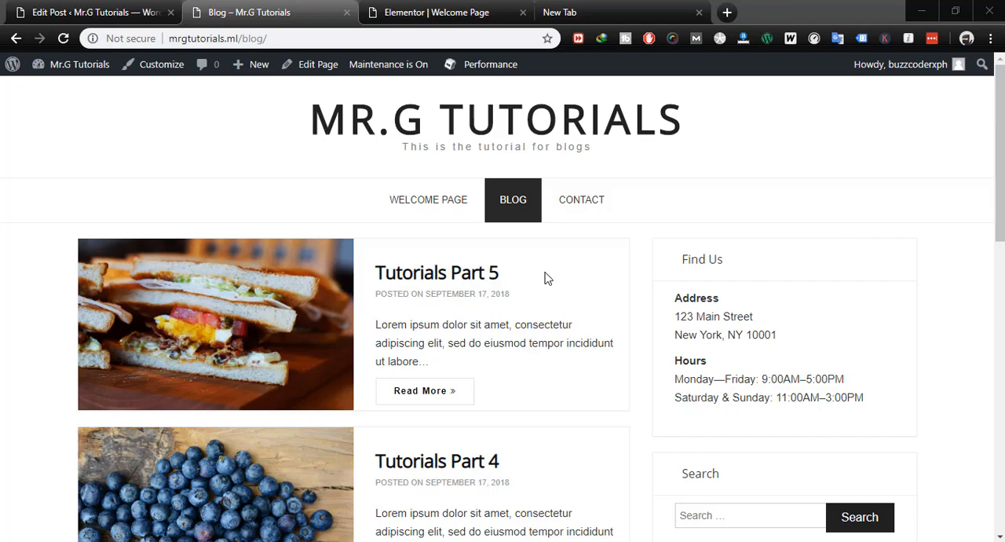
{"action": "scroll", "coordinate": [550, 277], "scroll_direction": "down", "scroll_amount": 10}
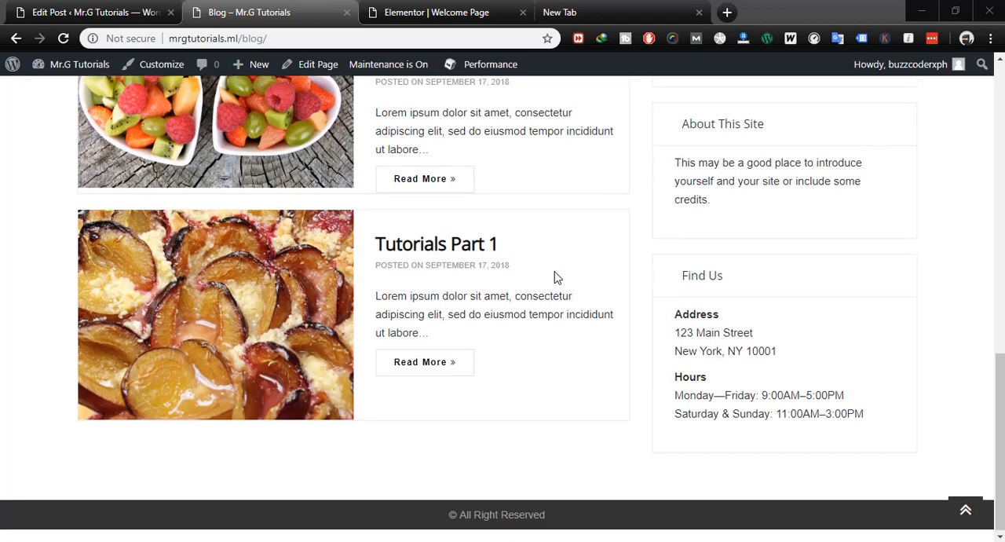
{"action": "scroll", "coordinate": [554, 277], "scroll_direction": "up", "scroll_amount": 10}
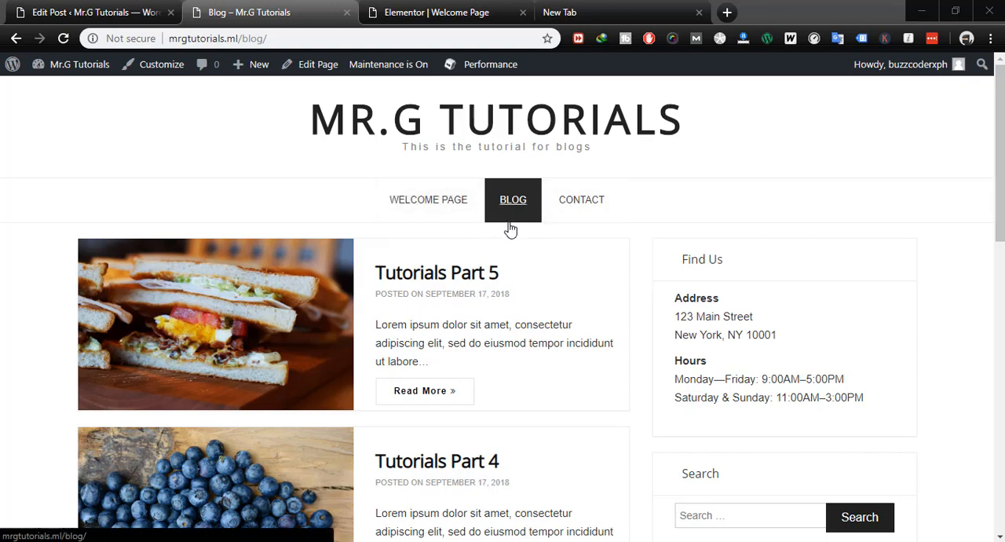
{"action": "scroll", "coordinate": [487, 315], "scroll_direction": "down", "scroll_amount": 10}
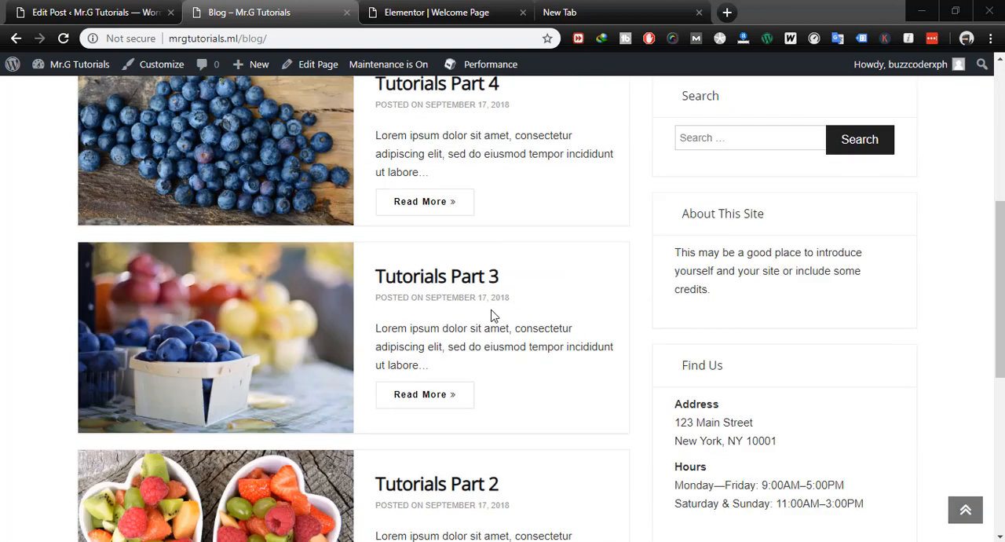
{"action": "scroll", "coordinate": [552, 397], "scroll_direction": "up", "scroll_amount": 10}
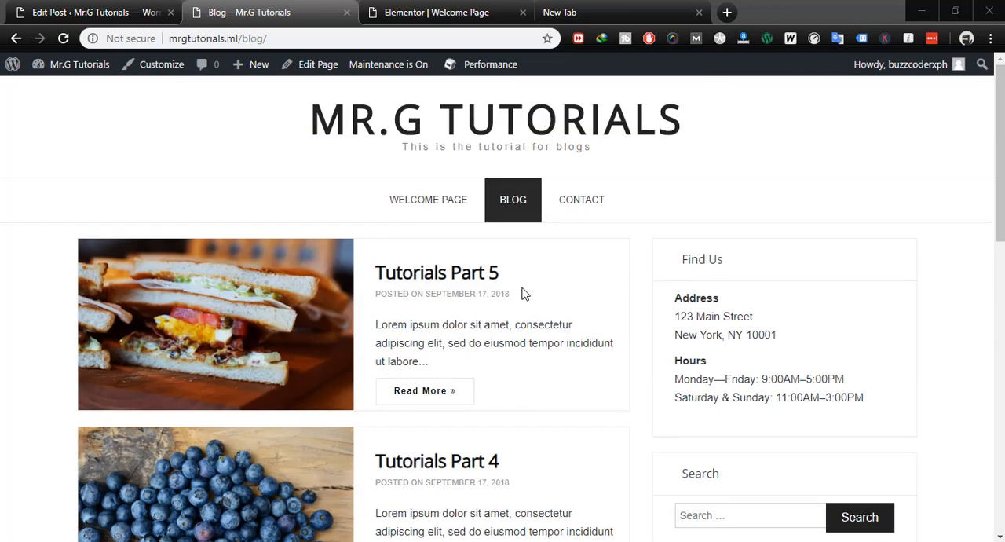
- Return to the Welcome Page and check the banner, post grid, blog button and about section
{"action": "left_click", "coordinate": [433, 204]}
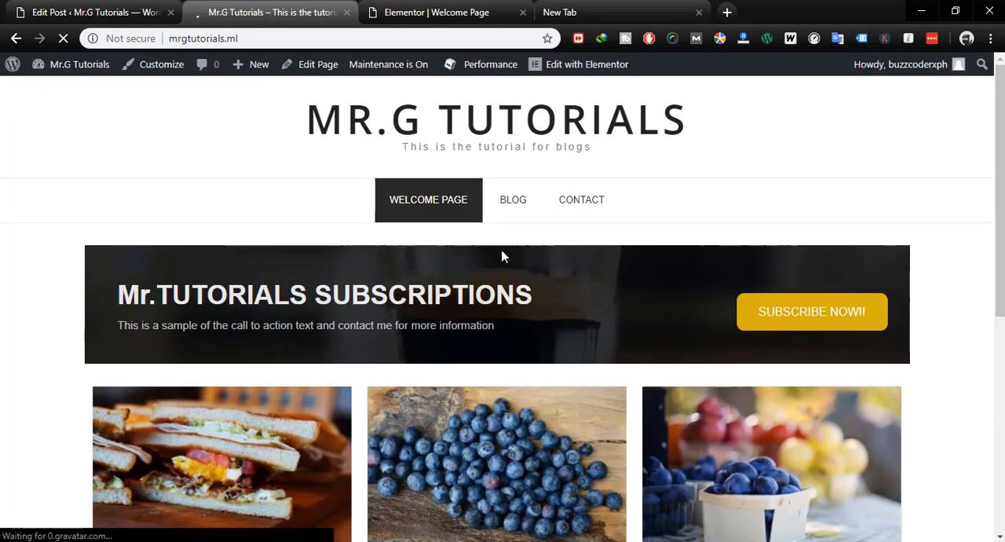
{"action": "scroll", "coordinate": [502, 255], "scroll_direction": "down", "scroll_amount": 6}
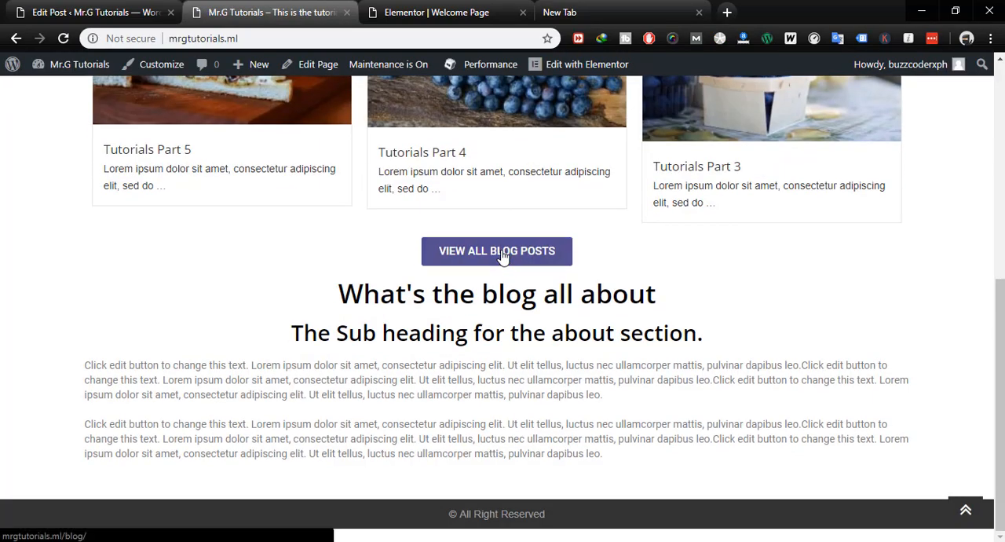
{"action": "scroll", "coordinate": [601, 385], "scroll_direction": "up", "scroll_amount": 6}
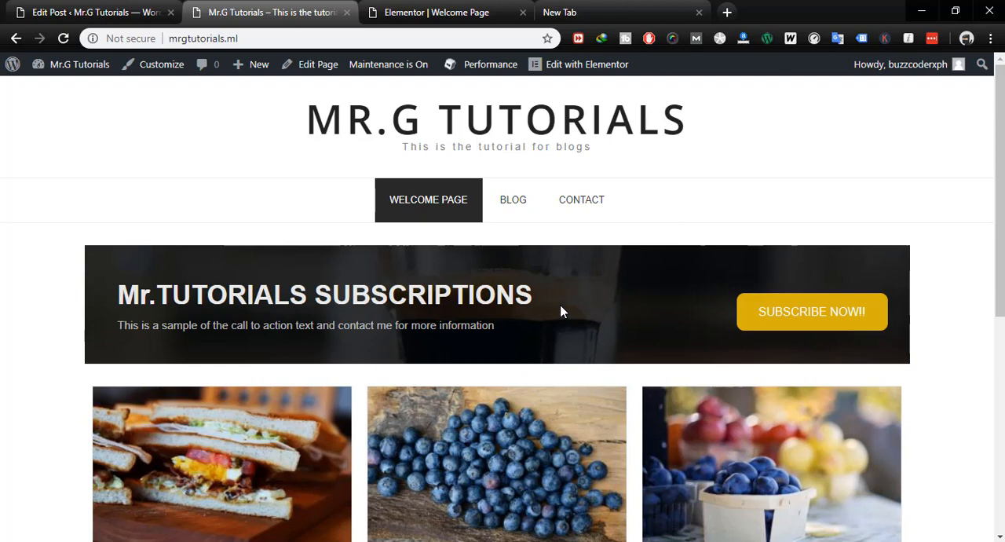
{"action": "scroll", "coordinate": [924, 291], "scroll_direction": "down", "scroll_amount": 5}
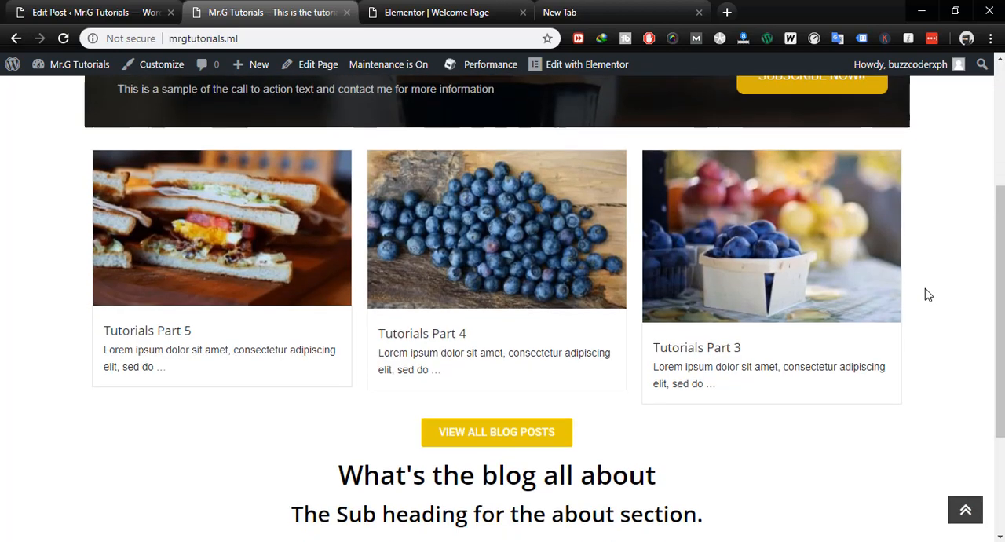
{"action": "scroll", "coordinate": [924, 294], "scroll_direction": "up", "scroll_amount": 5}
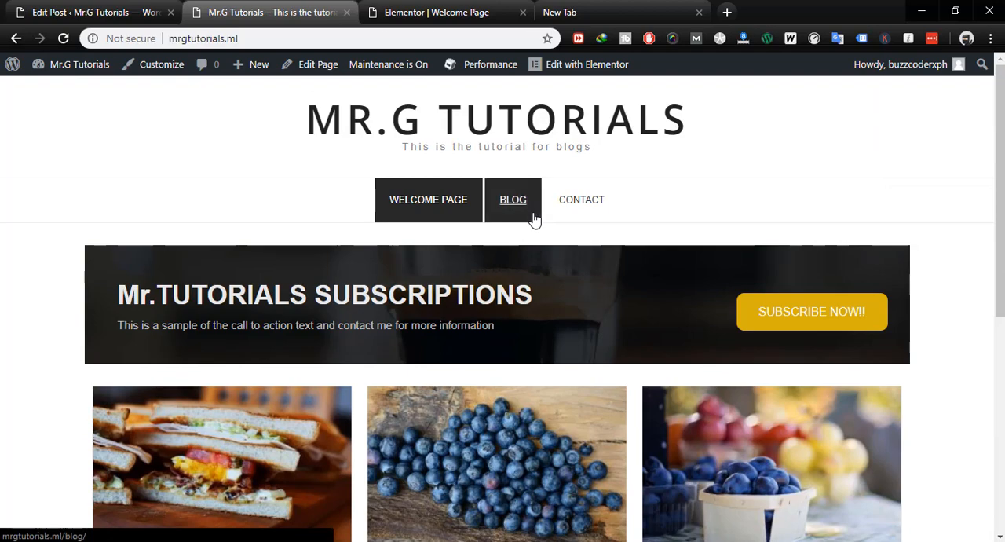
- Go to youtube.com in the empty browser tab and open the Mr.G Tutorials channel page
{"action": "left_click", "coordinate": [581, 14]}
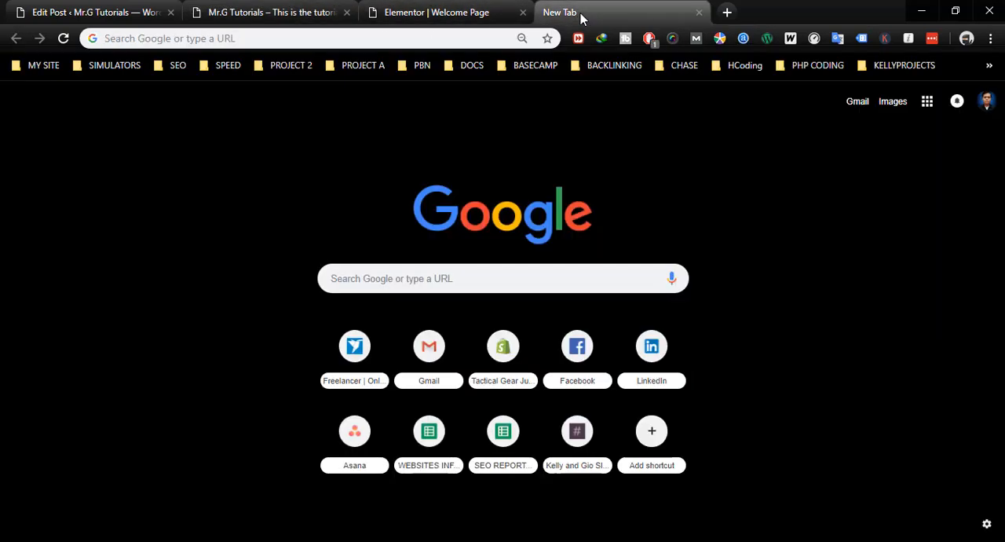
{"action": "left_click", "coordinate": [411, 39]}
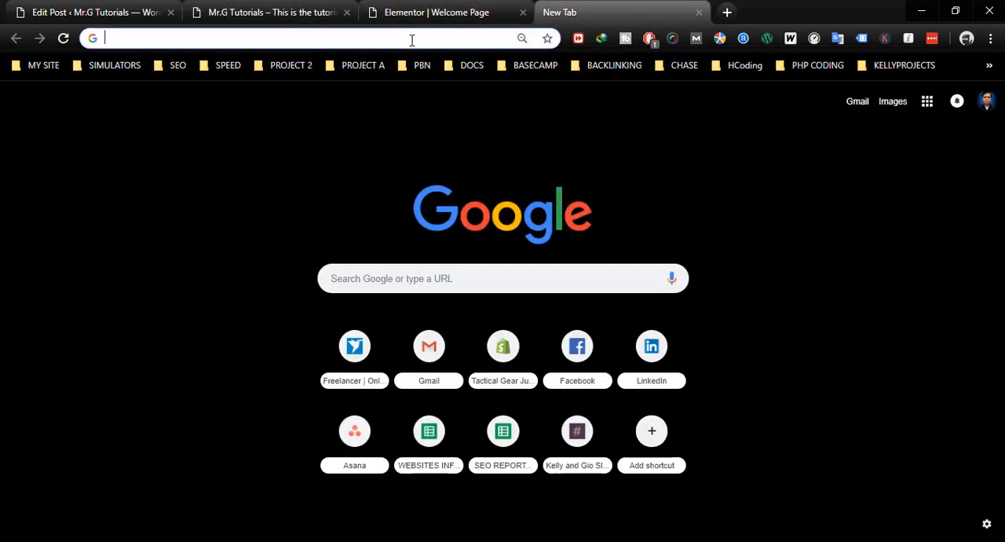
{"action": "type", "text": "youtube.com"}
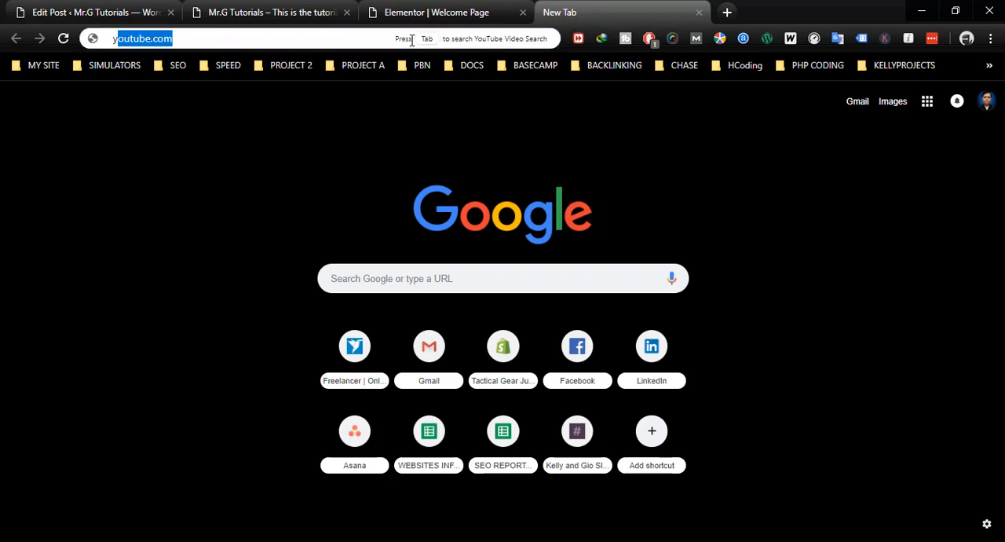
{"action": "key", "text": "Return"}
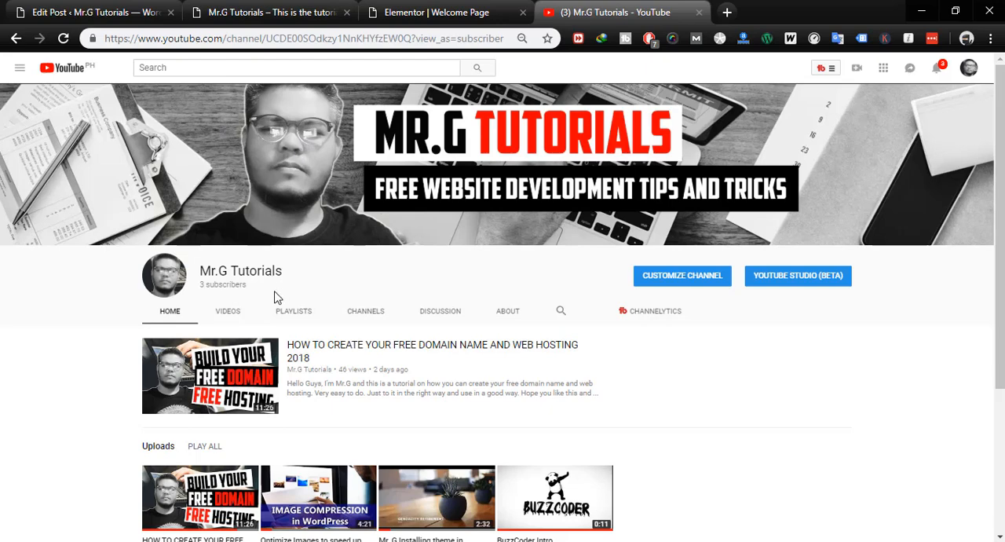
- Look over the Mr.G Tutorials channel's name, subscriber line, featured video and uploads
{"action": "left_click_drag", "start_coordinate": [248, 285], "coordinate": [203, 286]}
{"action": "left_click", "coordinate": [200, 287]}
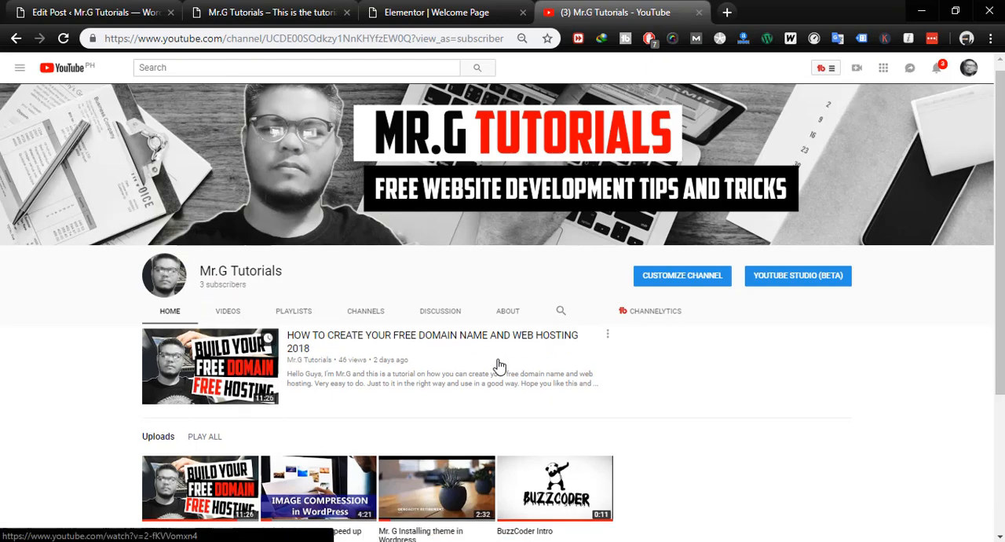
{"action": "scroll", "coordinate": [499, 366], "scroll_direction": "down", "scroll_amount": 3}
{"action": "scroll", "coordinate": [499, 366], "scroll_direction": "up", "scroll_amount": 3}
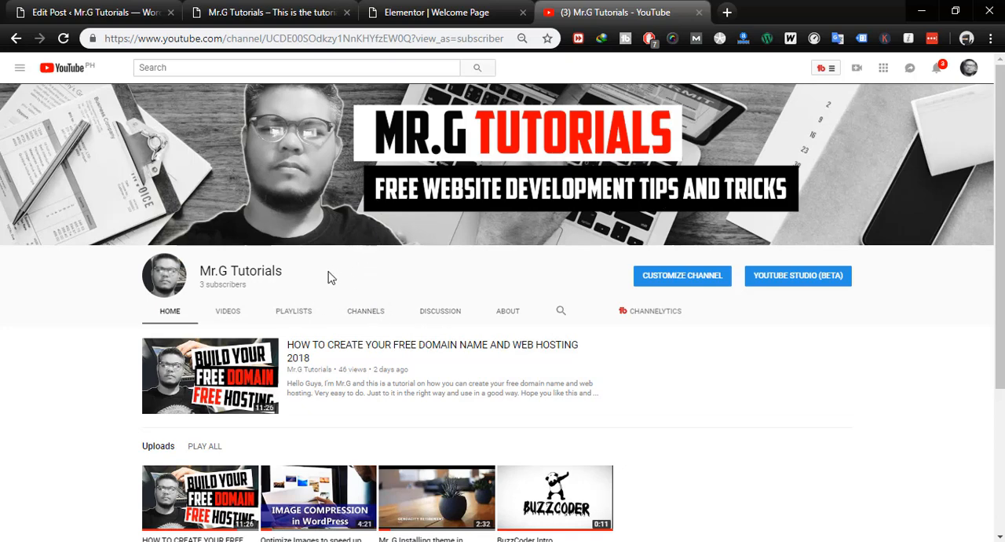
{"action": "left_click_drag", "start_coordinate": [200, 268], "coordinate": [287, 267]}
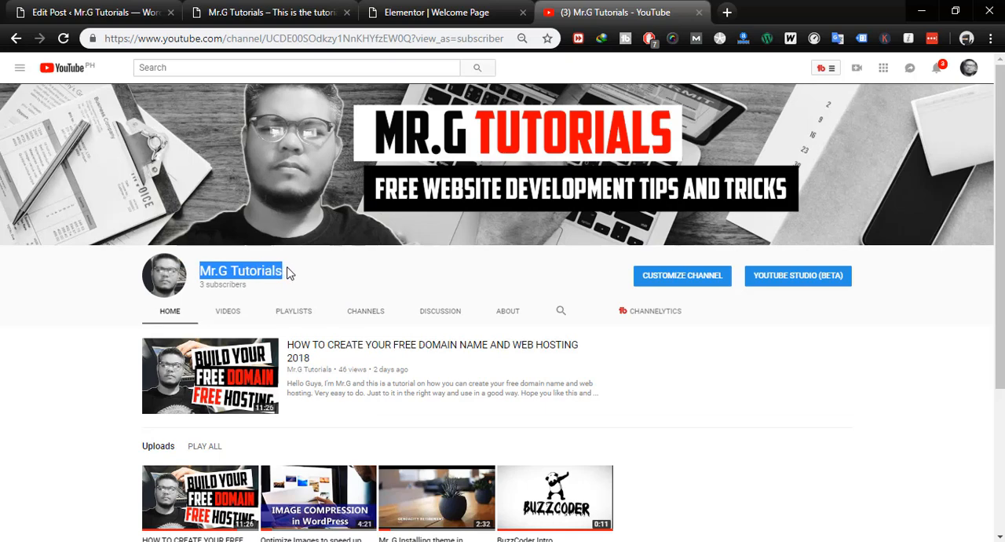
{"action": "left_click", "coordinate": [95, 310]}
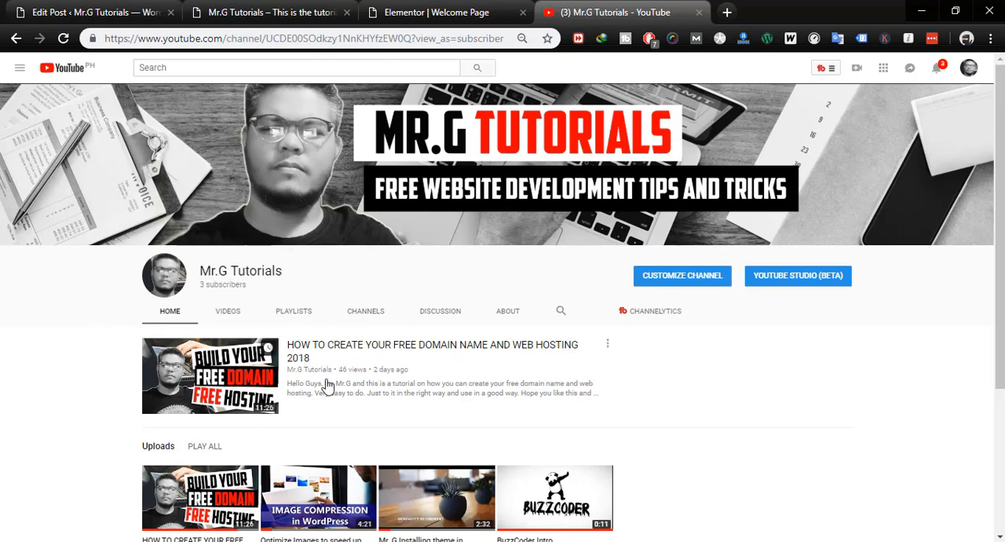